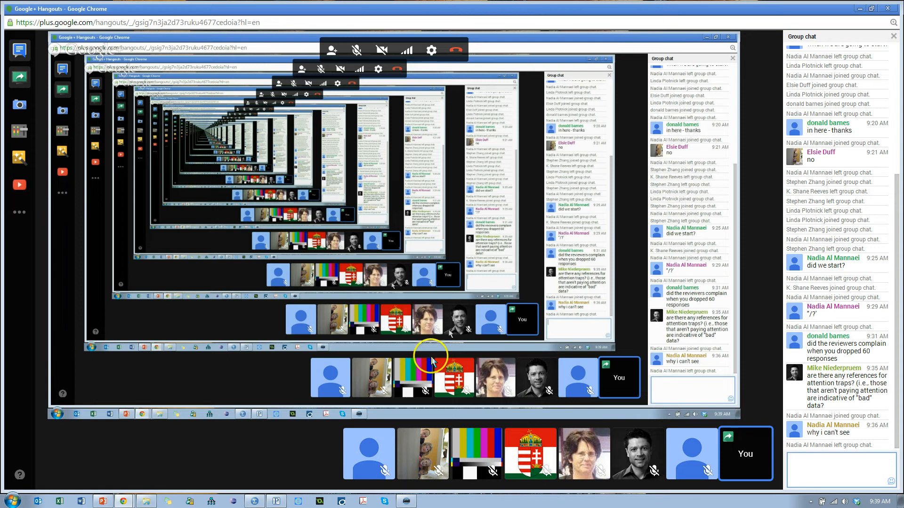
Step: Set aside the video call window and open the BootCamp.sav data set from the Data folder inside SEM Boot Camp BYU
click(861, 10)
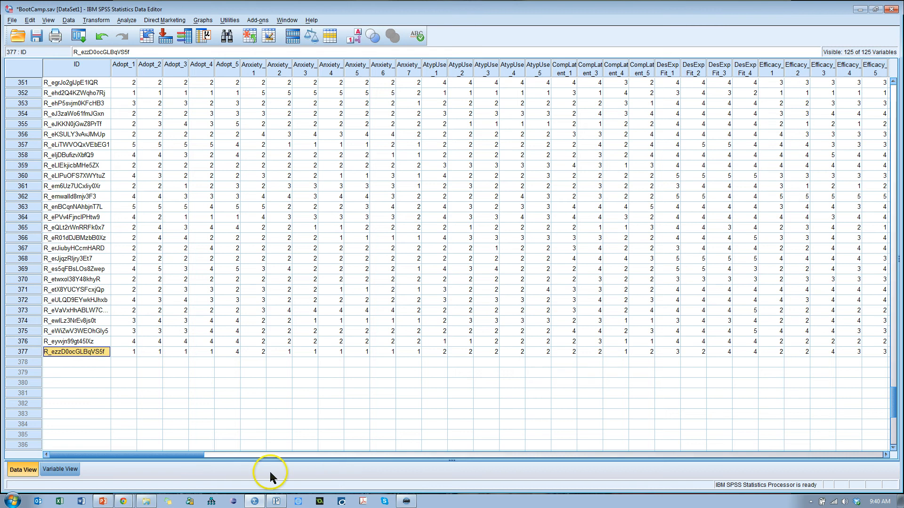
scroll(332, 394, up, 20)
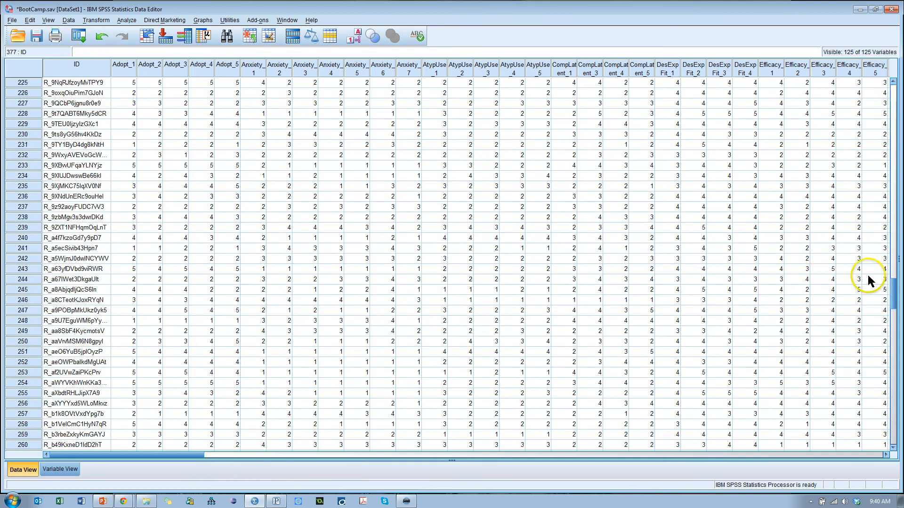
drag(900, 294, 898, 96)
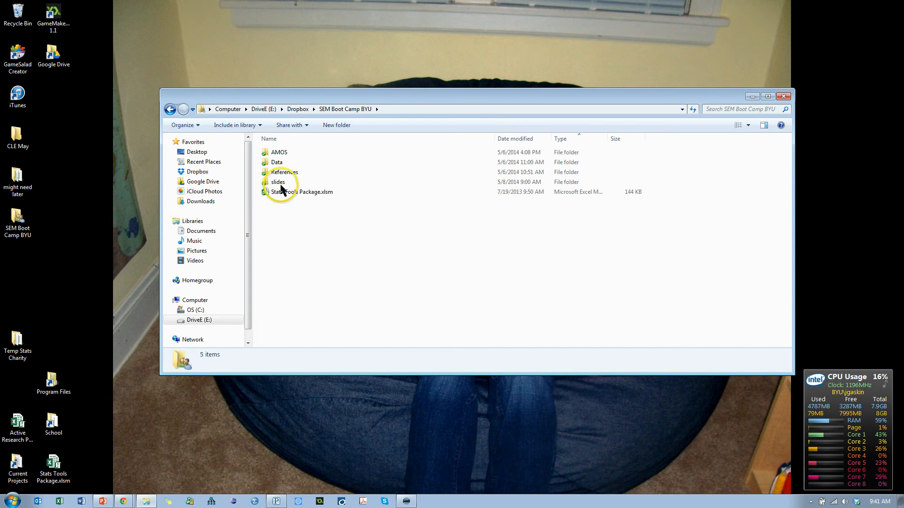
double_click(279, 162)
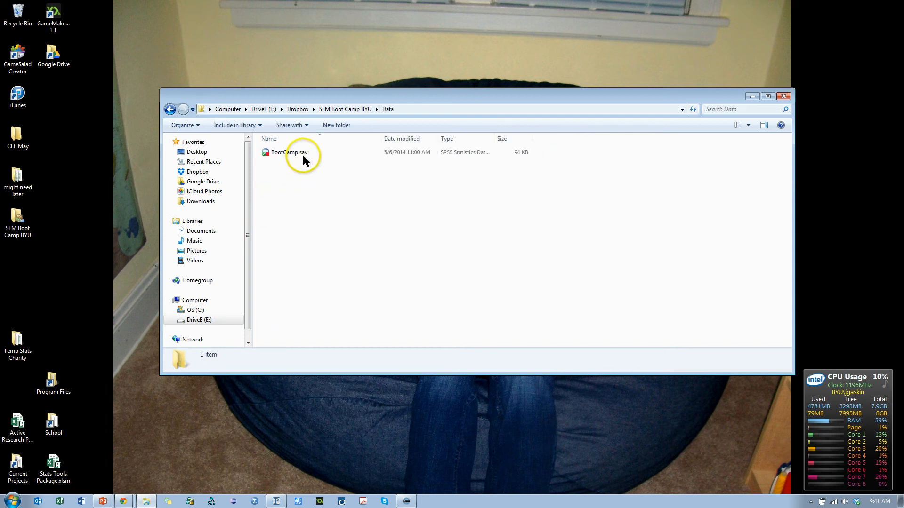
click(303, 153)
double_click(303, 153)
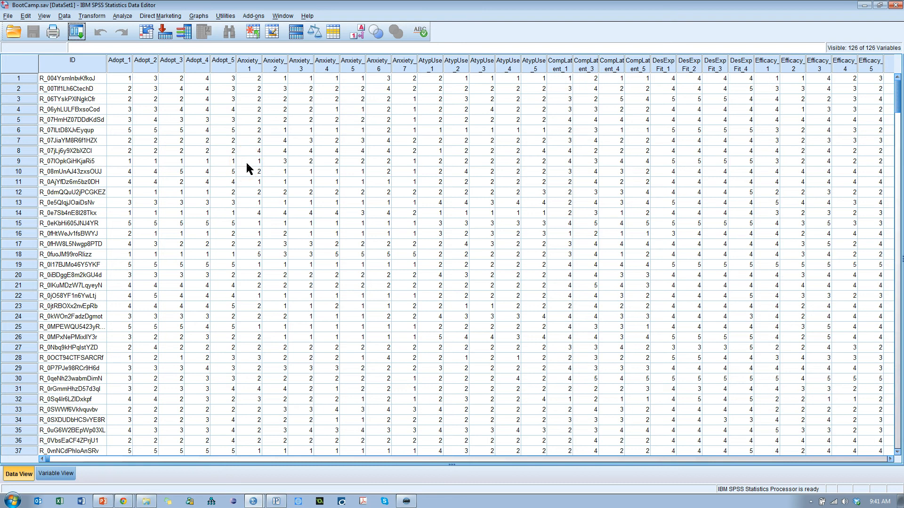
Step: Switch to the PowerPoint presentation and show slide 6 with the research model
click(103, 501)
scroll(24, 239, up, 4)
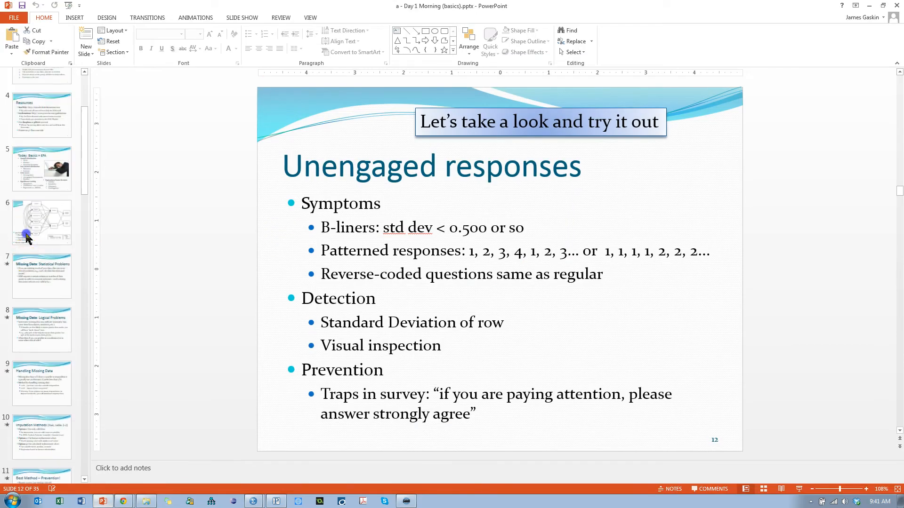
click(33, 224)
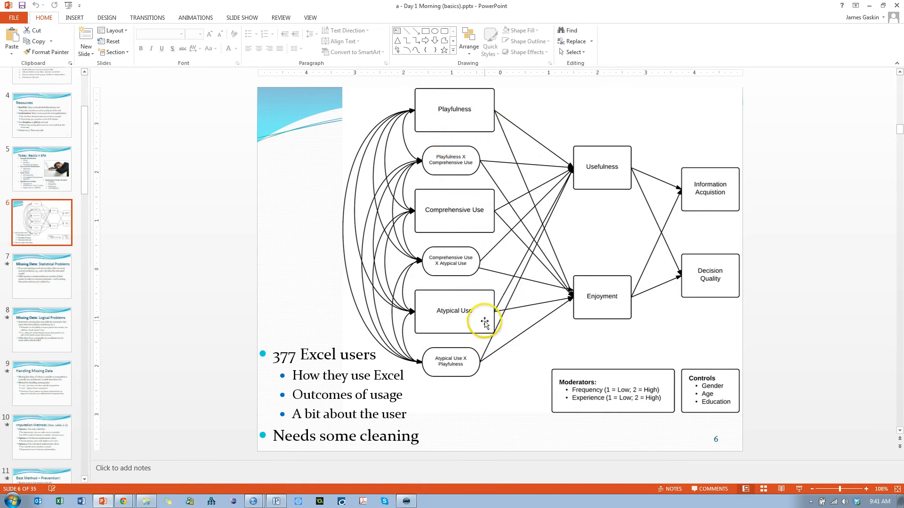
Step: Return to SPSS, show the data set's variable definitions and compare them with the research model on the slide
key(alt+Tab)
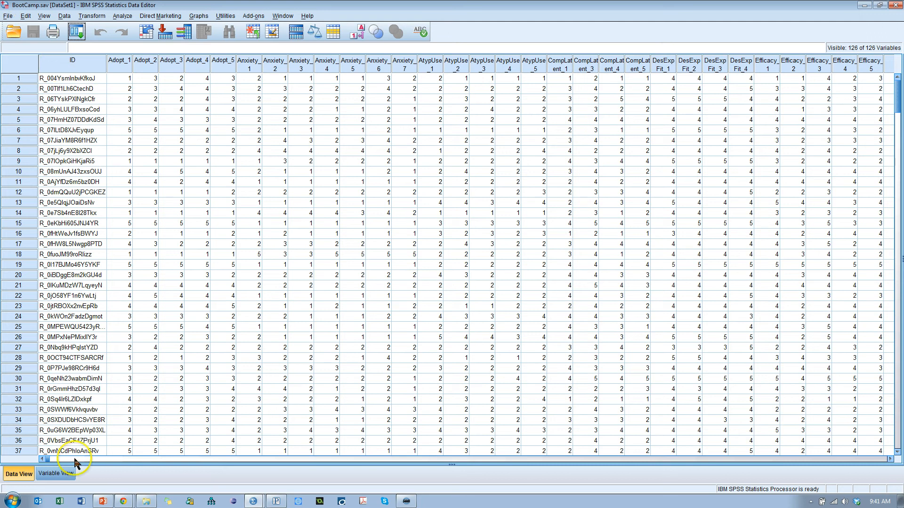
click(55, 474)
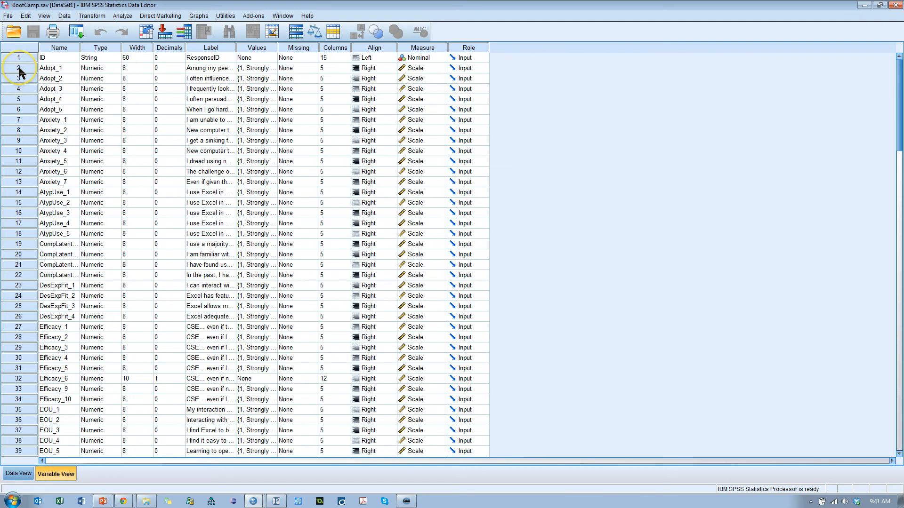
key(alt+Tab)
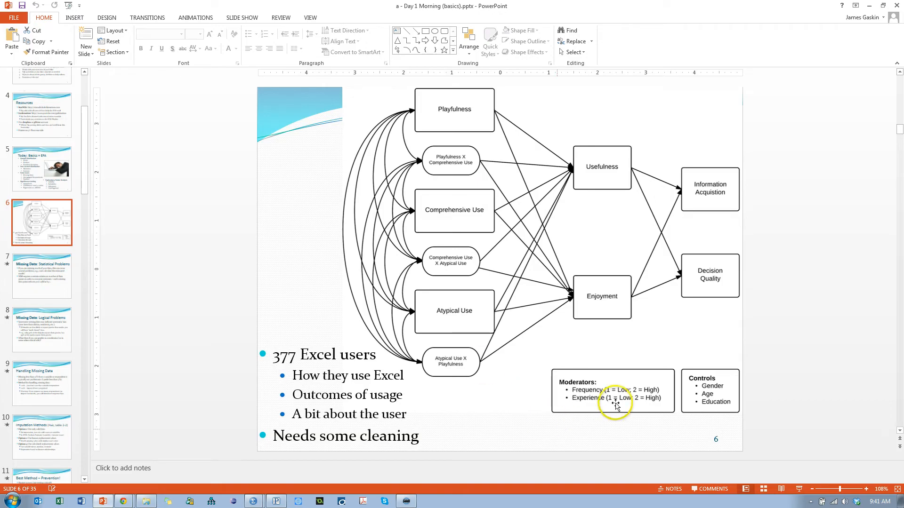
key(alt+Tab)
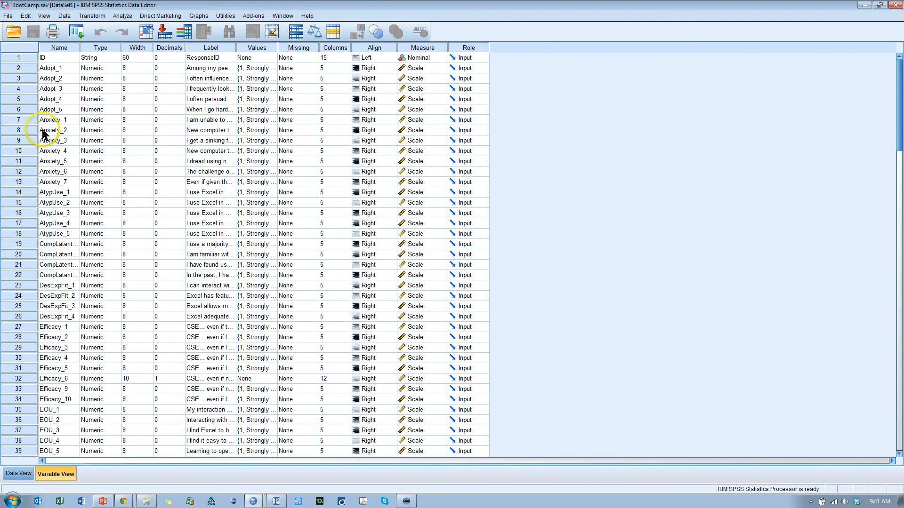
Step: Try removing the variables Adopt_1 through Anxiety_7, which are absent from the research model, and undo the removal
click(18, 71)
drag(18, 76, 17, 111)
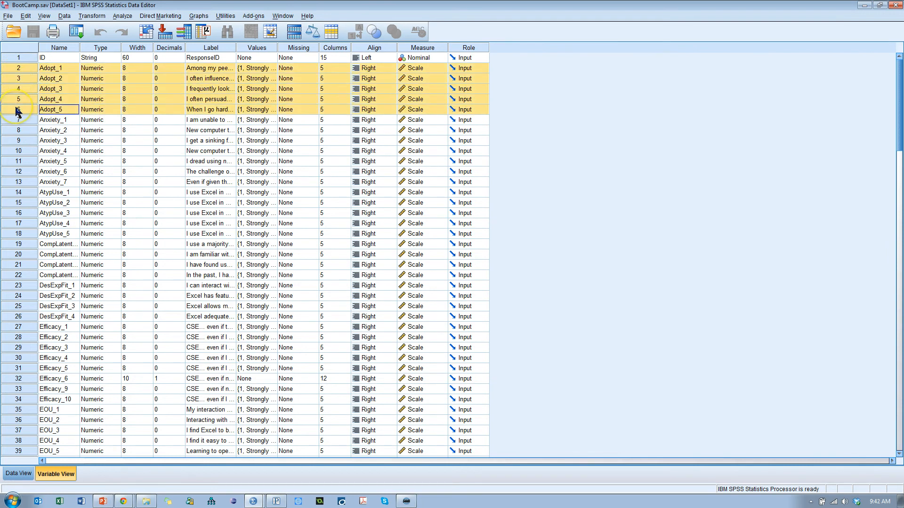
key(alt+Tab)
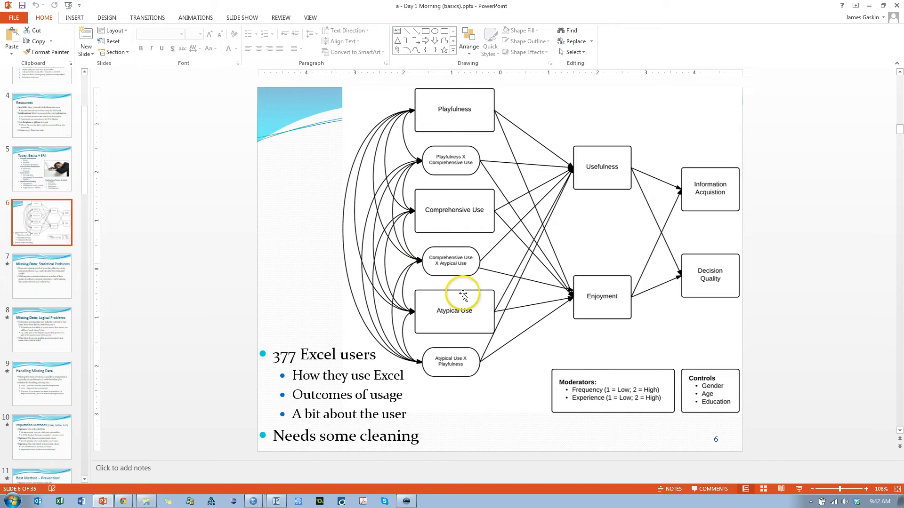
key(alt+Tab)
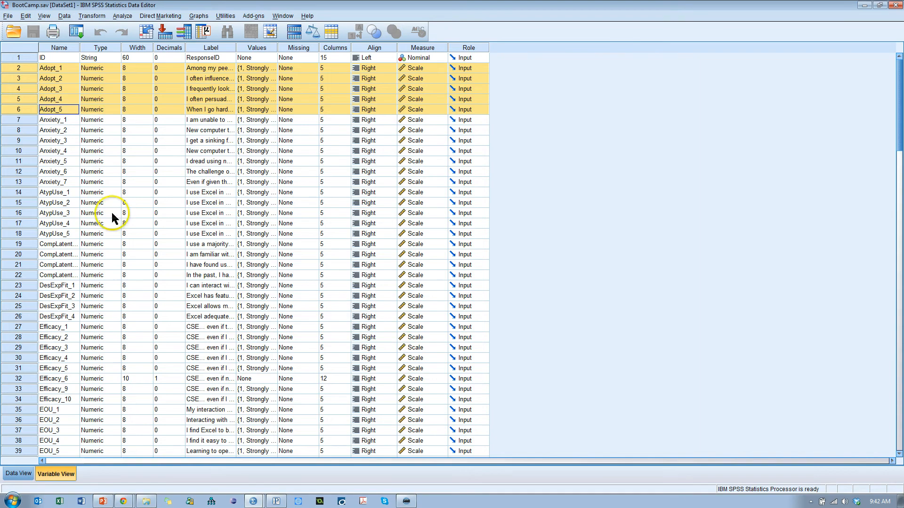
shift+click(26, 184)
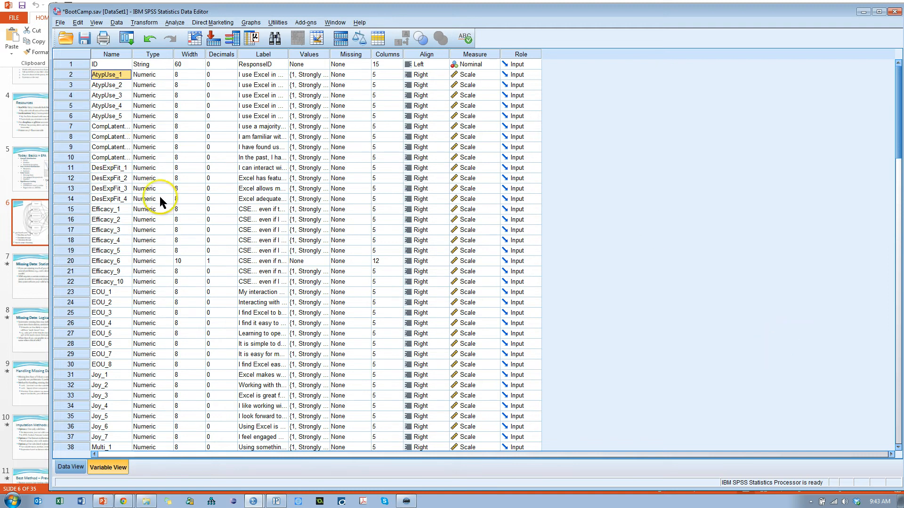
click(150, 38)
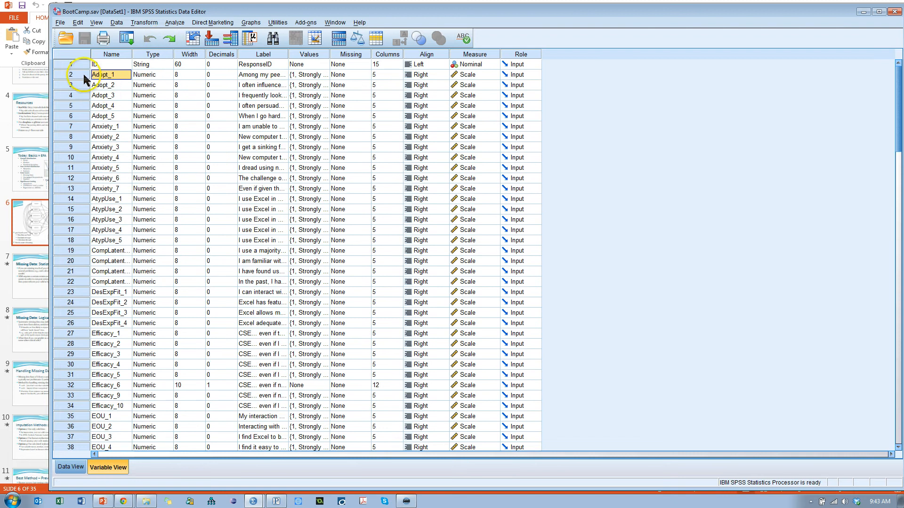
Step: Move the variables Adopt_1 through Anxiety_7 to the end of the variable list
drag(83, 74, 77, 403)
scroll(81, 328, up, 17)
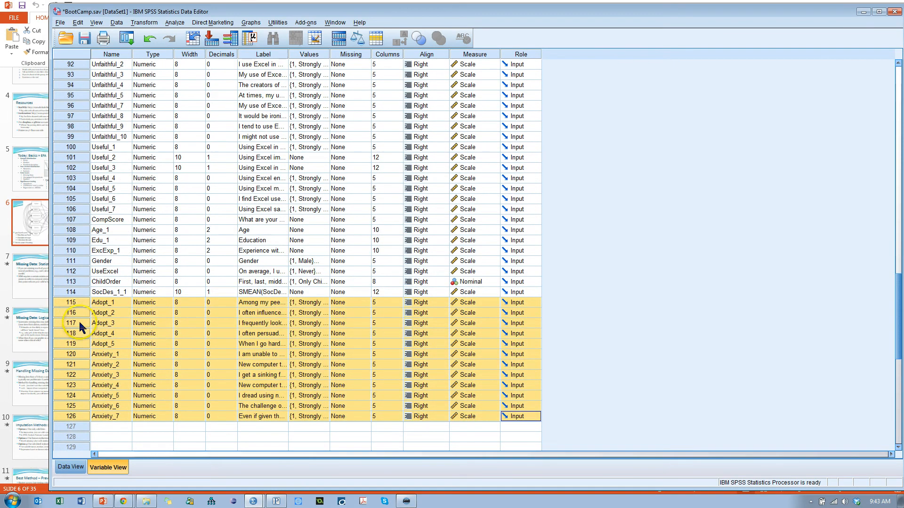
scroll(81, 328, up, 14)
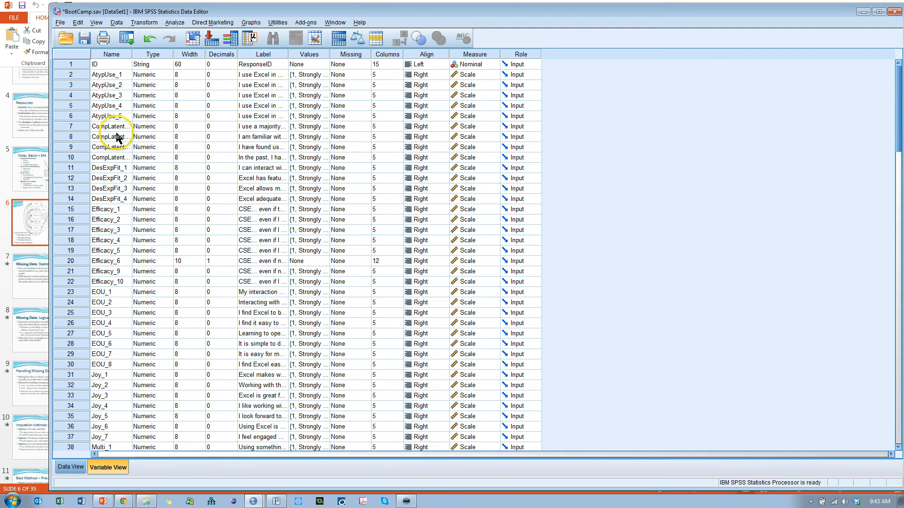
Step: Check the next variables against the research model and move DesExpFit_1 through EOU_8 to the end of the variable list
key(alt+Tab)
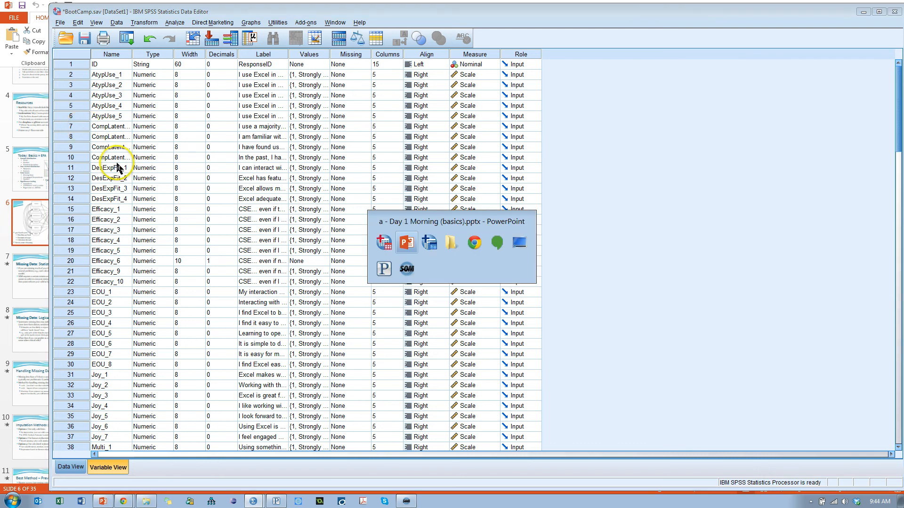
key(alt+Tab)
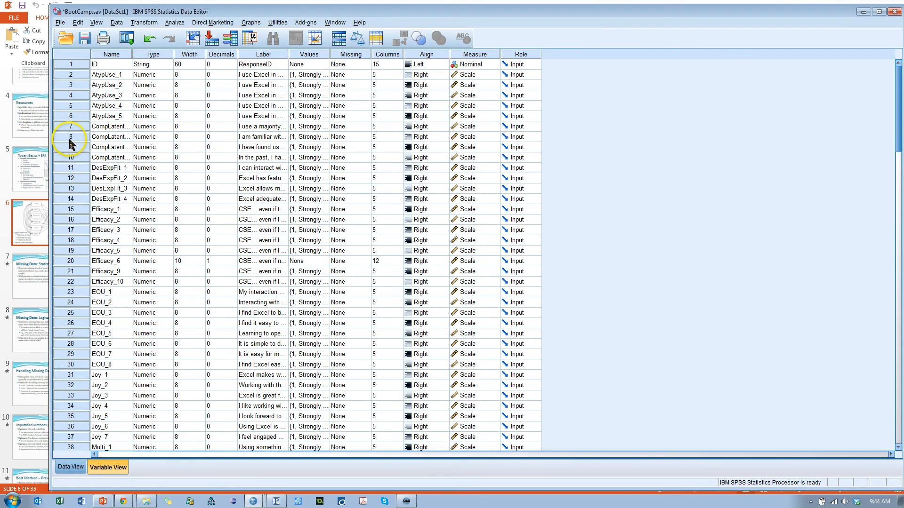
click(70, 168)
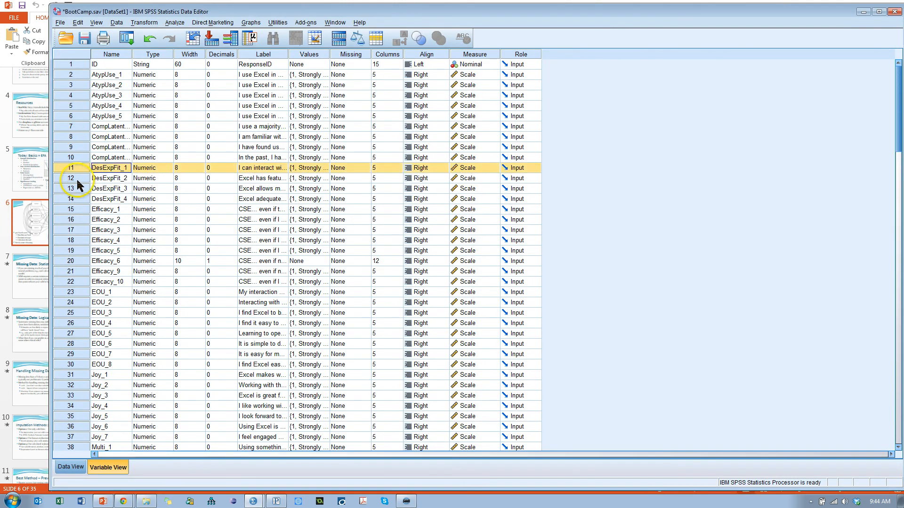
shift+click(71, 198)
key(alt+Tab)
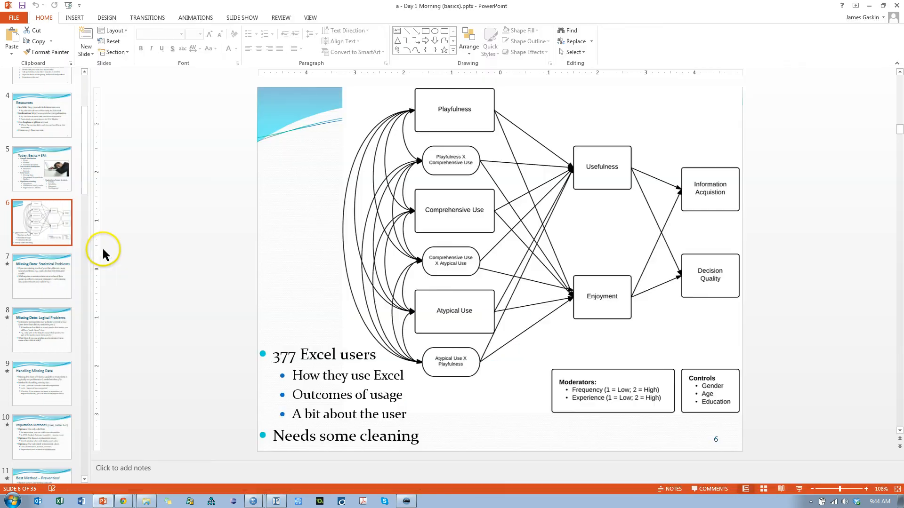
key(alt+Tab)
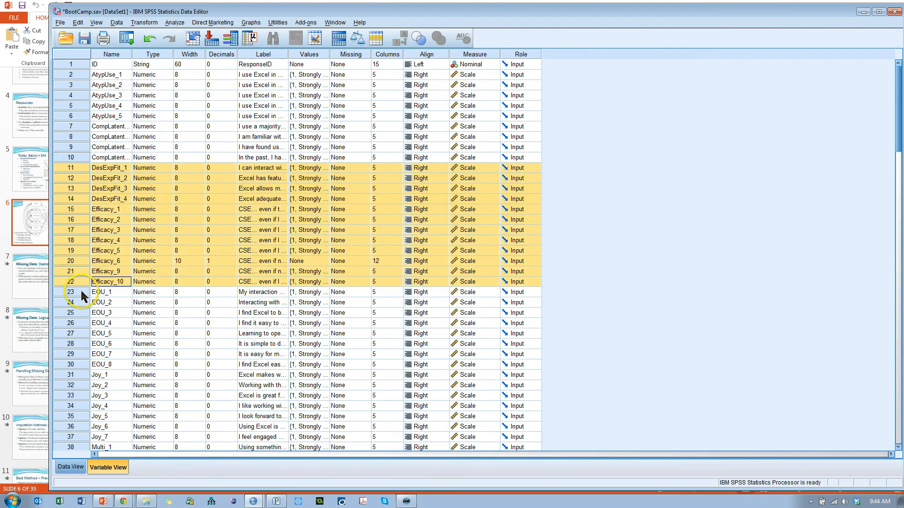
key(alt+Tab)
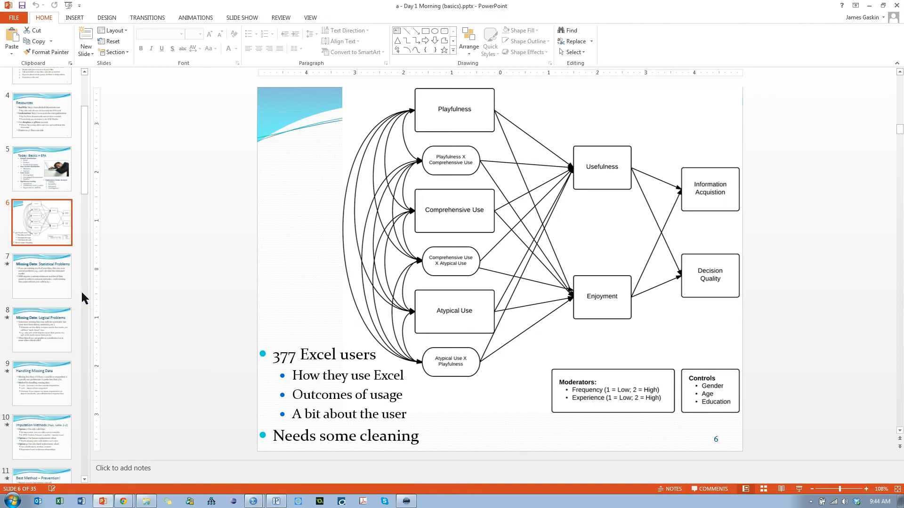
key(alt+Tab)
shift+click(81, 367)
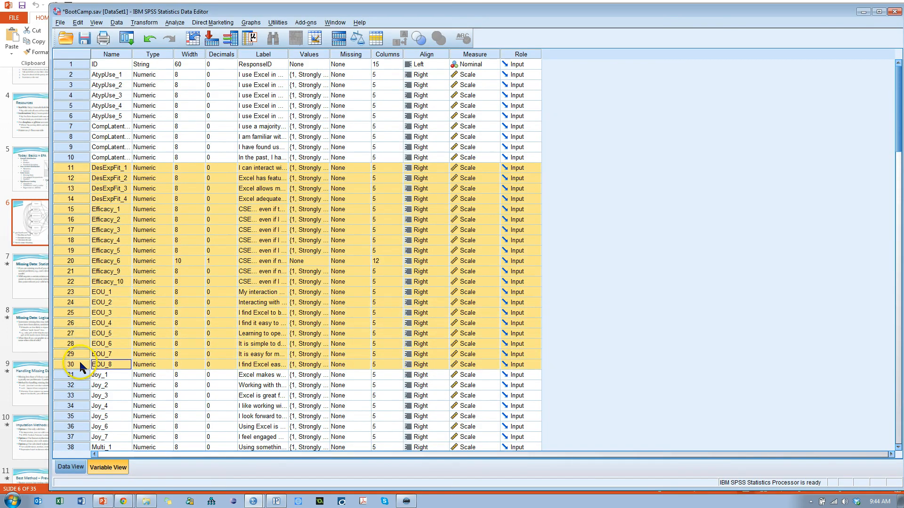
key(alt+Tab)
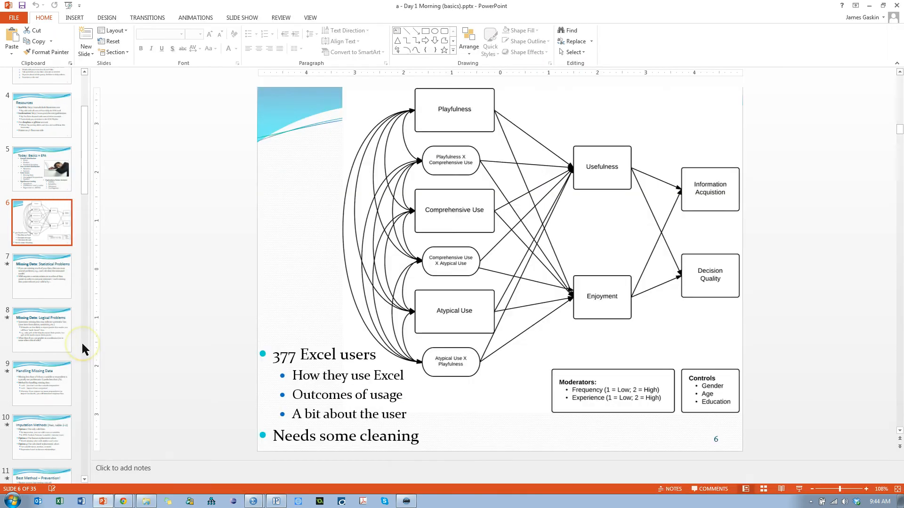
key(alt+Tab)
scroll(82, 331, down, 6)
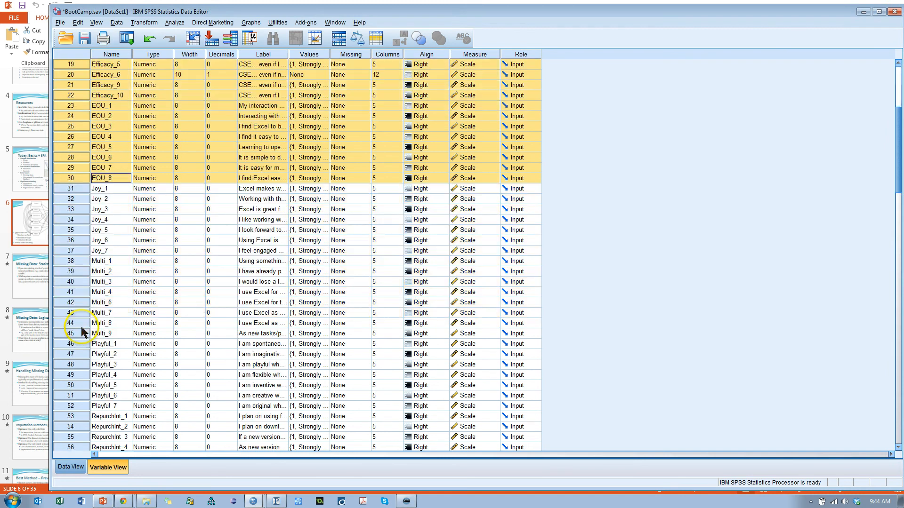
drag(74, 179, 75, 409)
scroll(93, 368, up, 20)
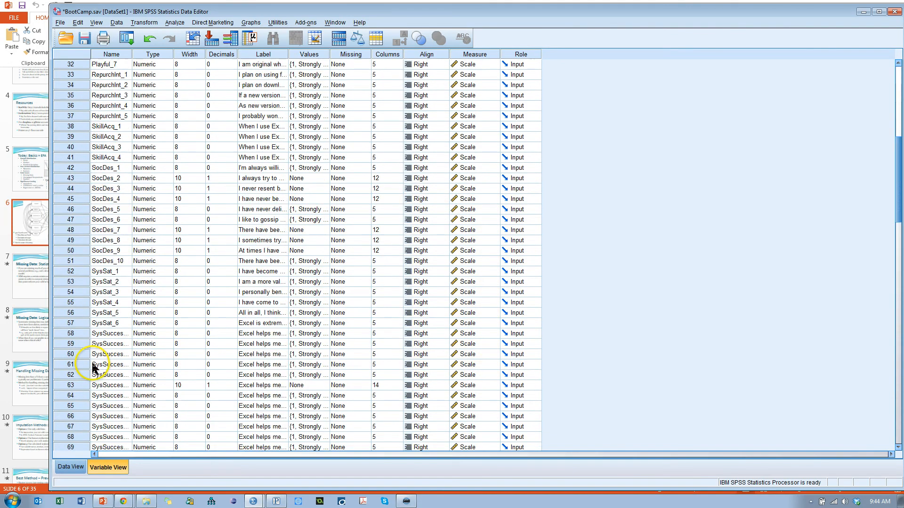
scroll(93, 369, up, 10)
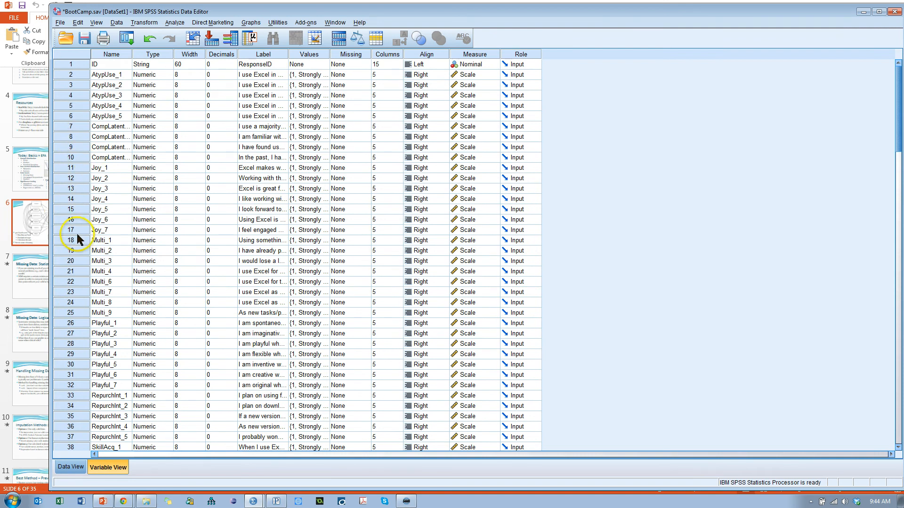
Step: Check the model slide again and move the variables Multi_1 through Multi_9 to the end of the variable list
key(alt+Tab)
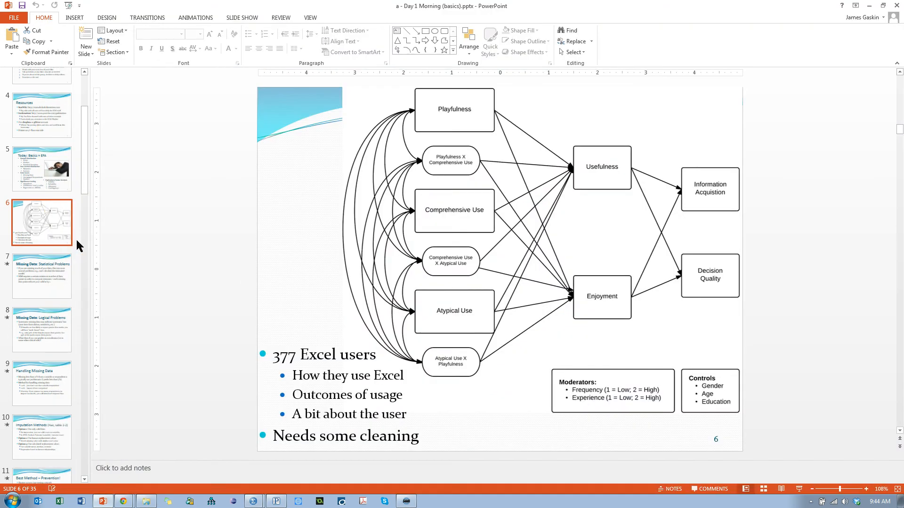
key(alt+Tab)
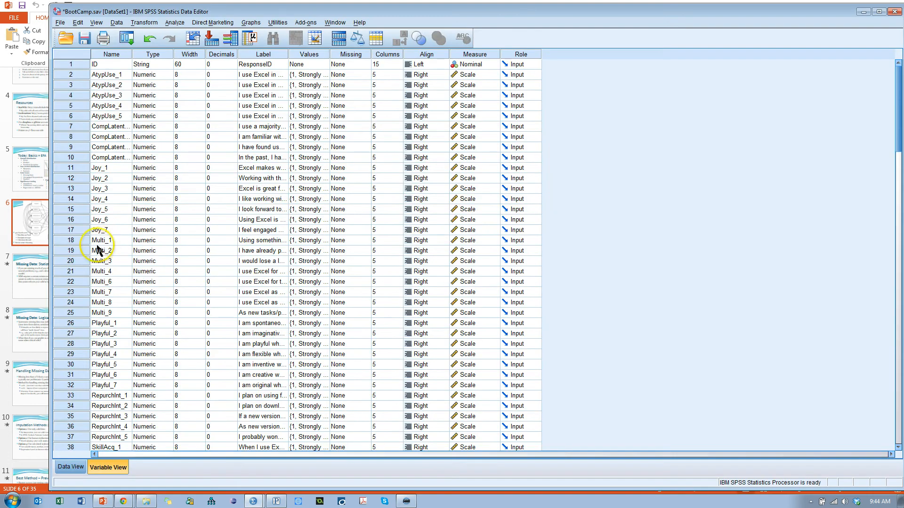
click(71, 240)
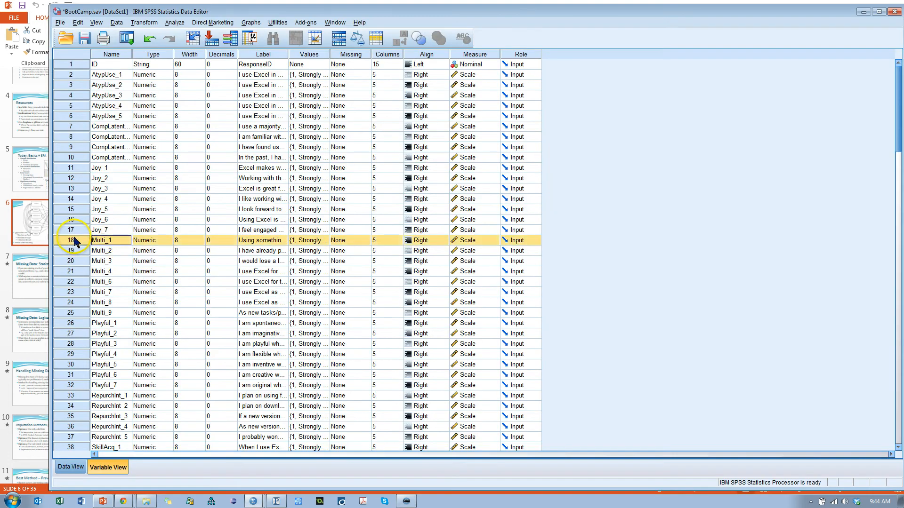
shift+click(78, 313)
scroll(79, 325, down, 2)
scroll(78, 326, down, 2)
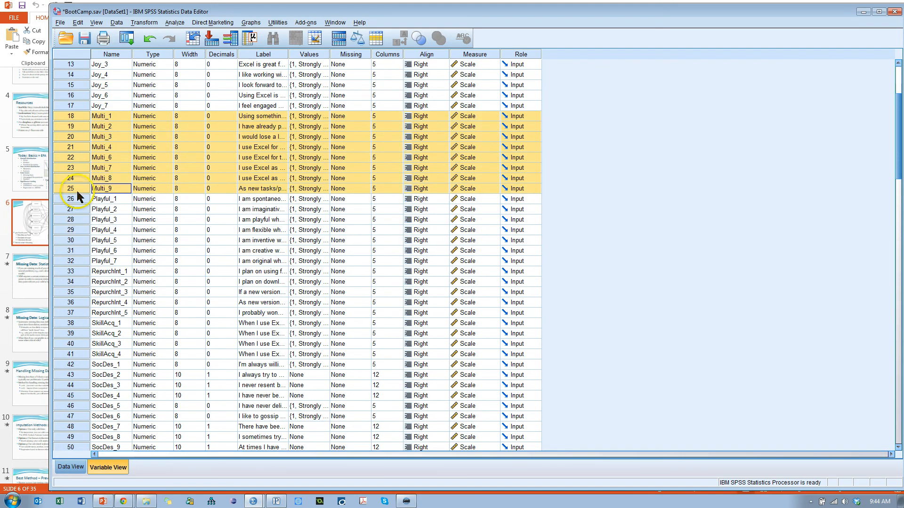
drag(77, 186, 79, 426)
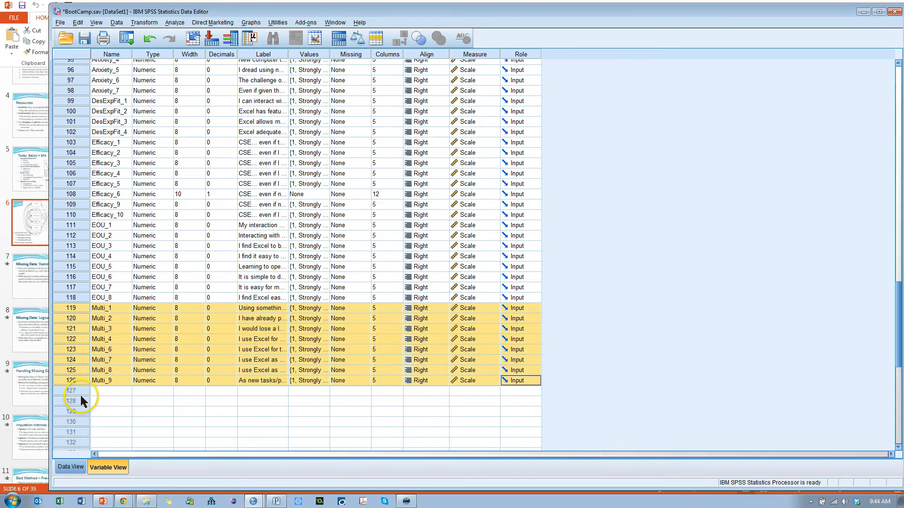
scroll(81, 400, up, 14)
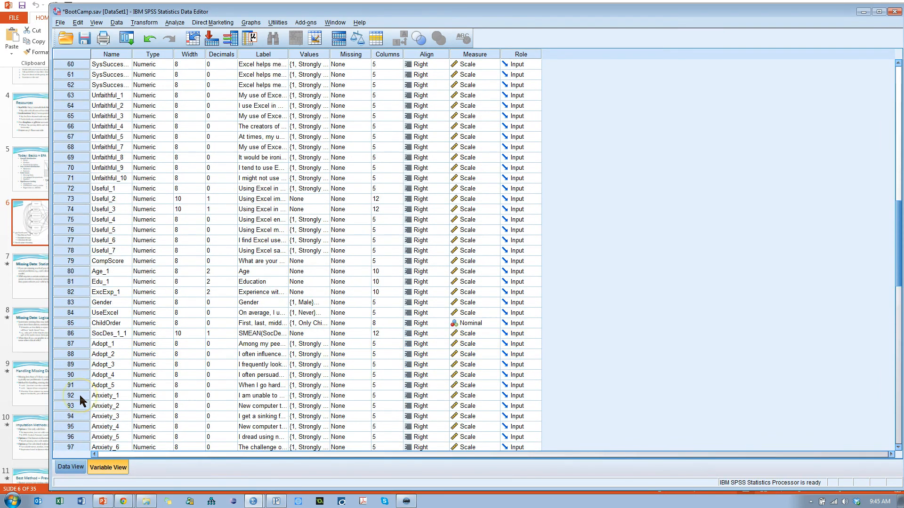
Step: Check the next variables against the model slide and move RepurchInt_1 through SysSat_6 to the end of the variable list
scroll(81, 400, up, 11)
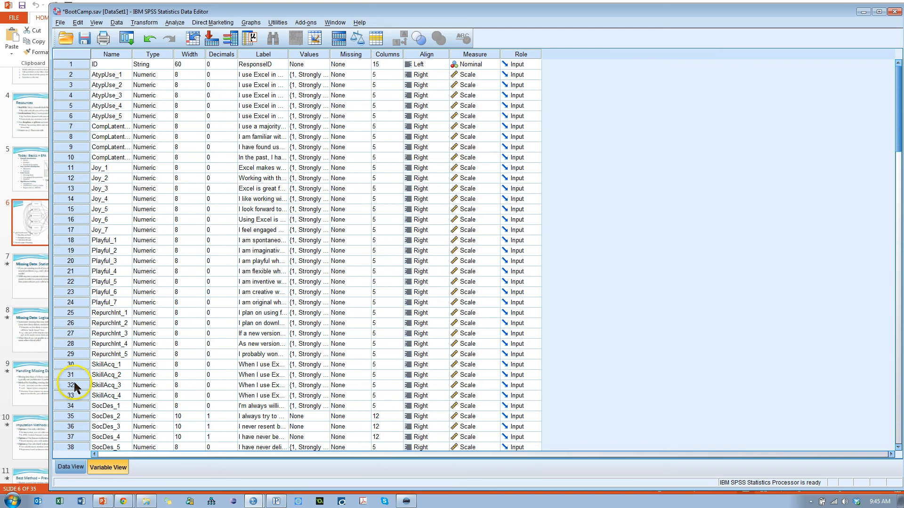
scroll(75, 387, down, 4)
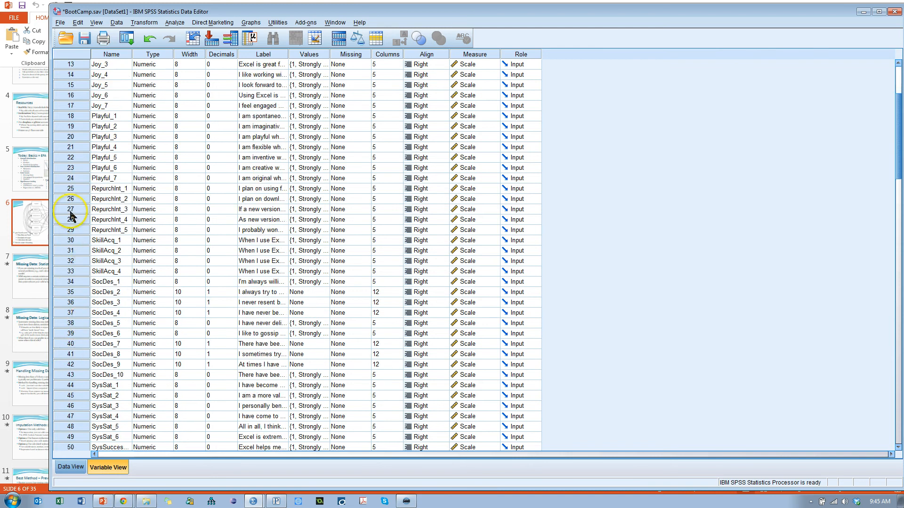
click(76, 191)
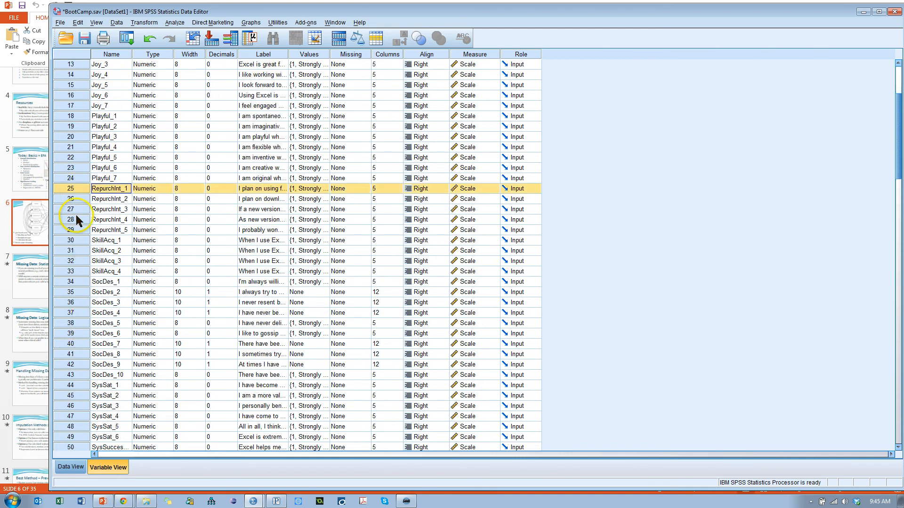
shift+click(78, 230)
key(alt+Tab)
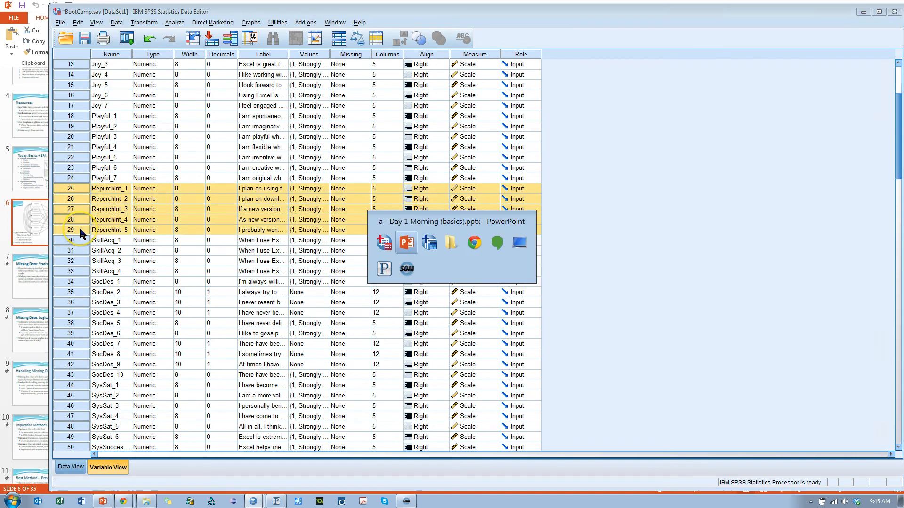
key(alt+Tab)
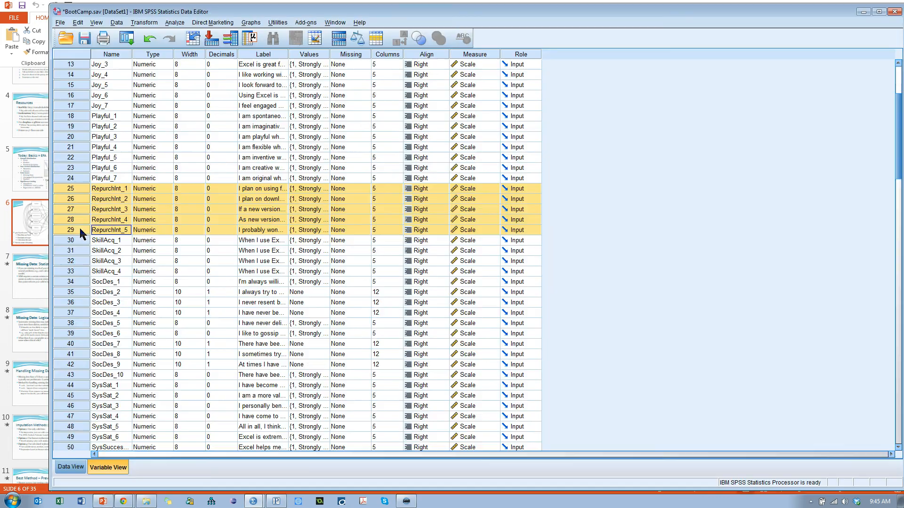
shift+click(75, 375)
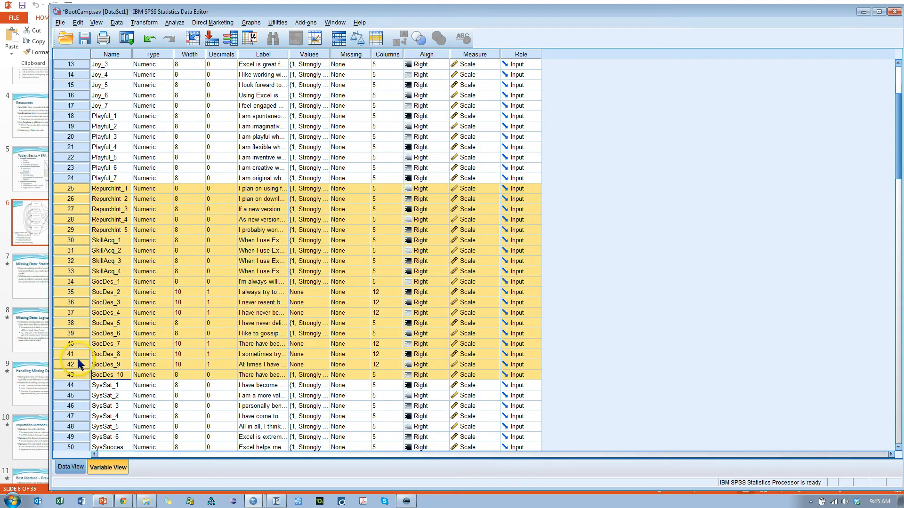
scroll(75, 365, down, 5)
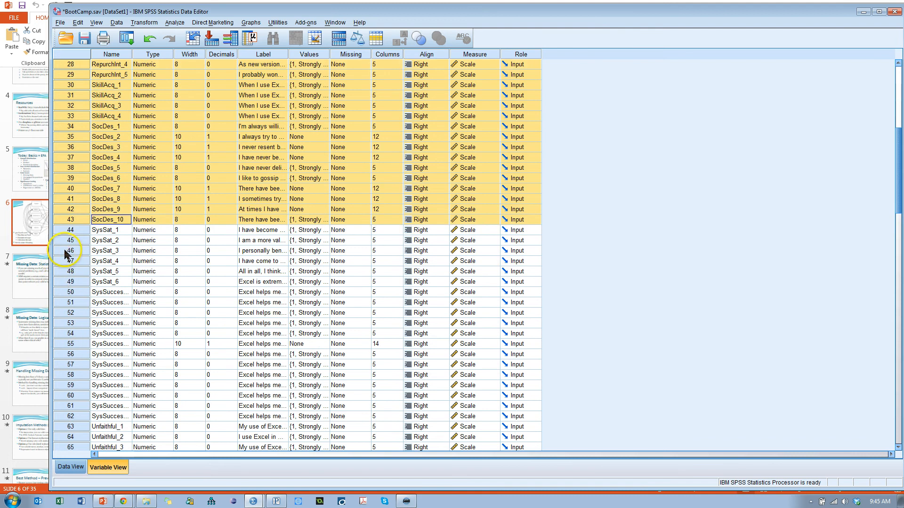
shift+click(71, 281)
scroll(73, 320, down, 3)
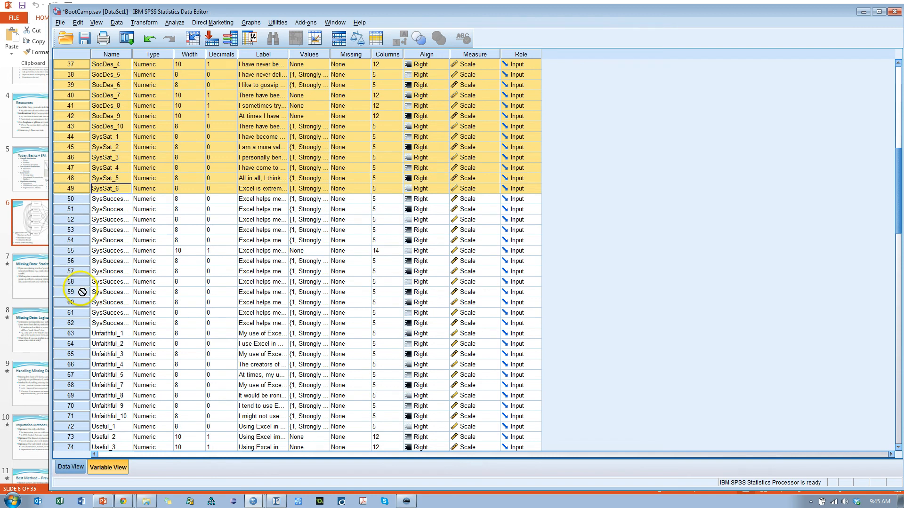
scroll(72, 445, down, 1)
drag(71, 455, 75, 451)
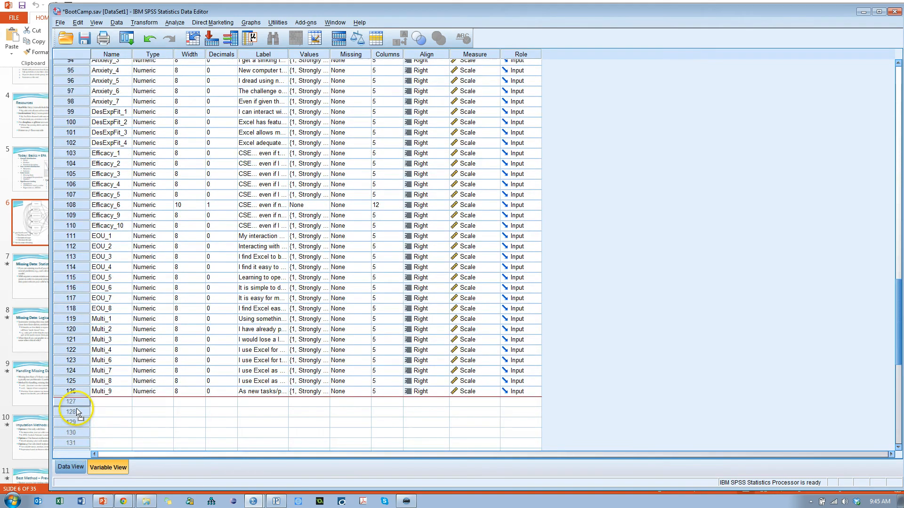
Step: Check the model slide and move the variables Unfaithful_1 through Unfaithful_10 to the end of the variable list
scroll(87, 389, up, 20)
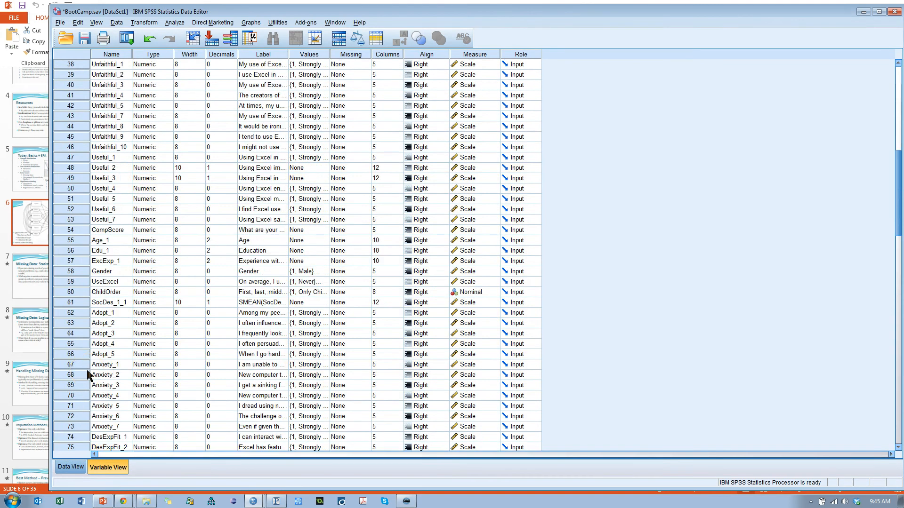
scroll(87, 374, up, 4)
scroll(87, 375, up, 1)
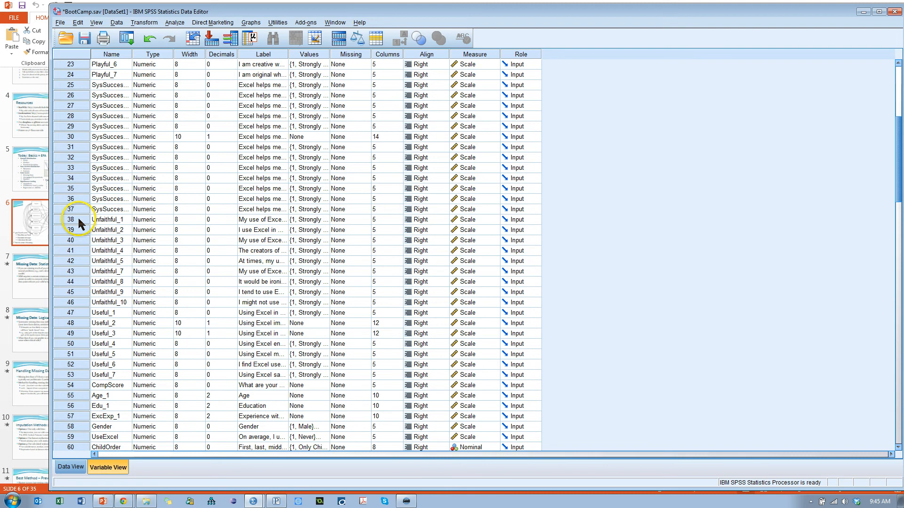
key(alt+Tab)
key(alt+Tab)
click(78, 217)
shift+click(72, 305)
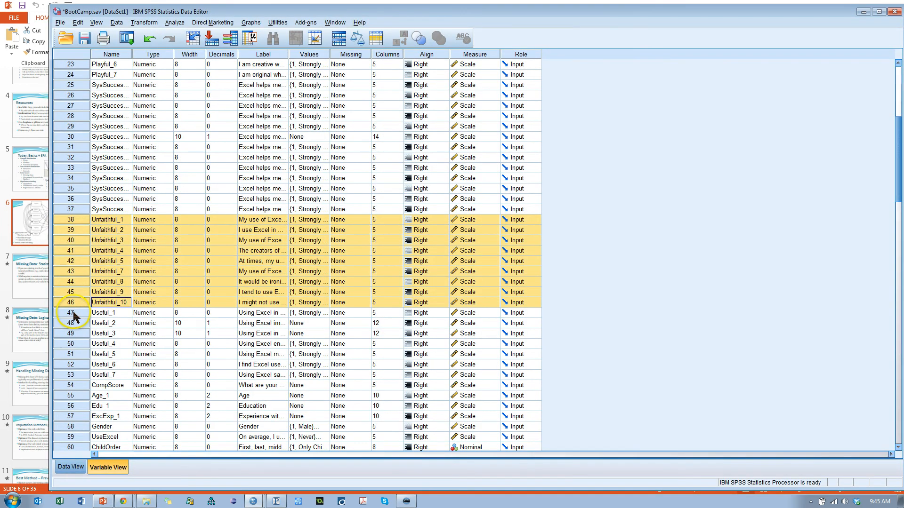
scroll(67, 301, down, 1)
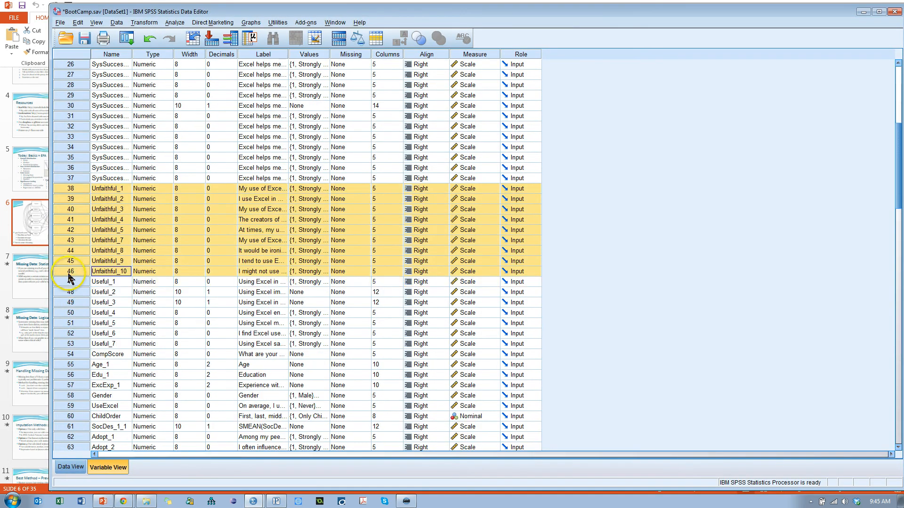
drag(69, 275, 70, 421)
Step: Compare the remaining variables with the model slide, then widen the Name and Label columns and narrow Decimals to read the SysSuccess items in full
scroll(155, 358, up, 5)
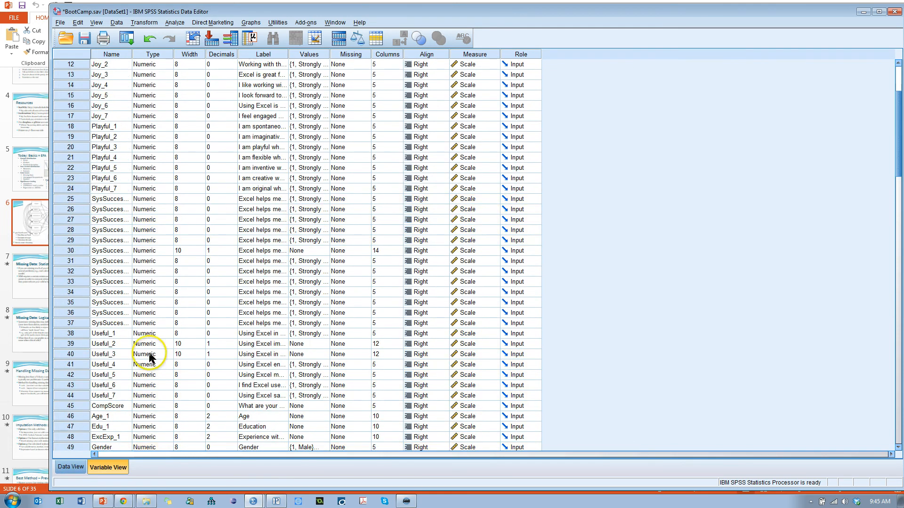
key(alt+Tab)
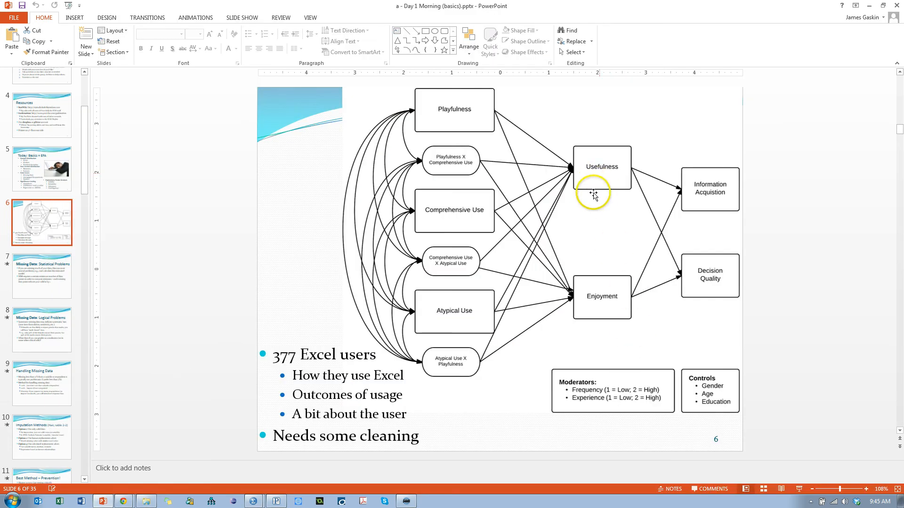
key(alt+Tab)
scroll(236, 222, up, 4)
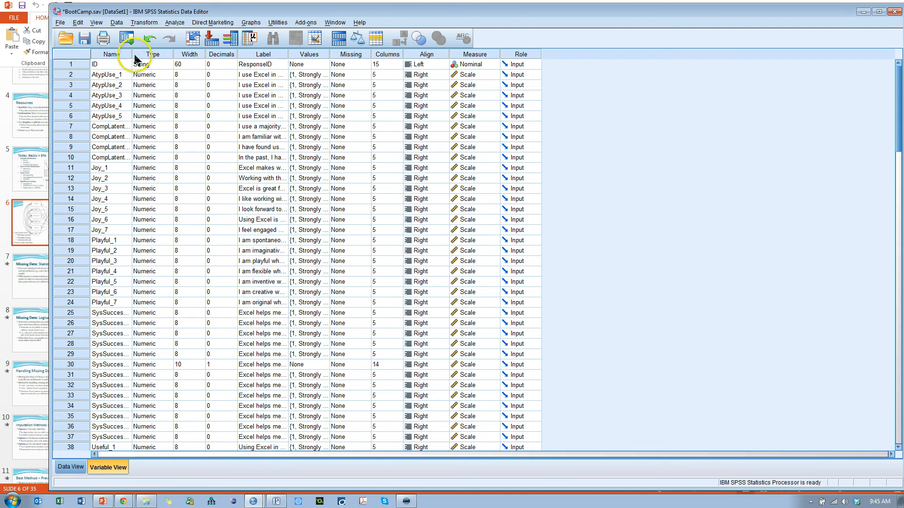
drag(133, 57, 176, 60)
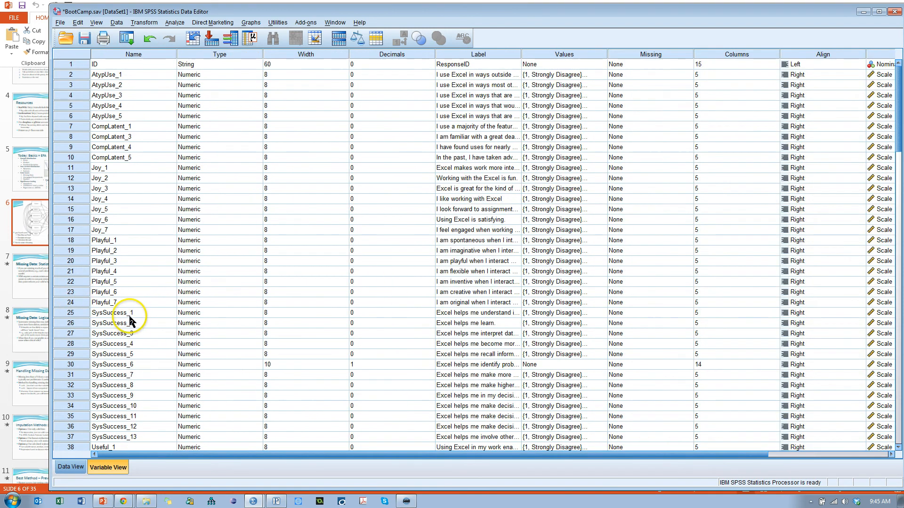
click(137, 311)
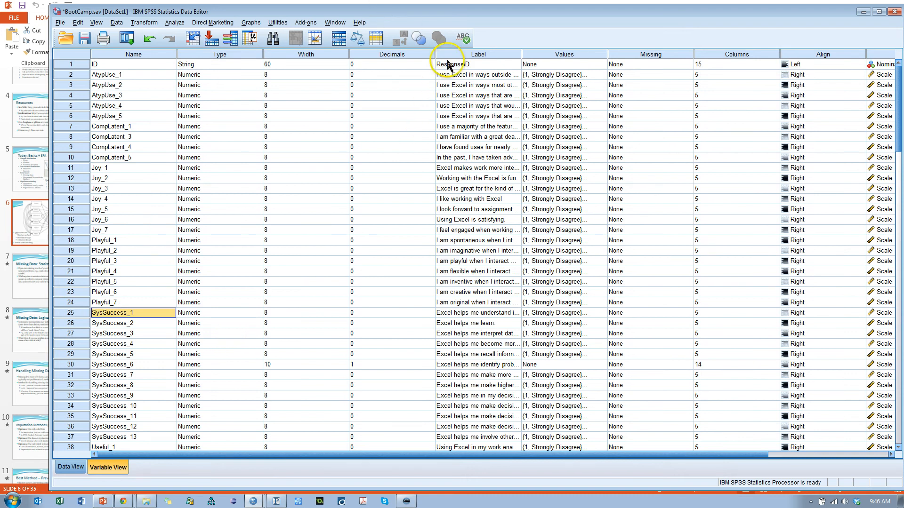
drag(435, 55, 392, 55)
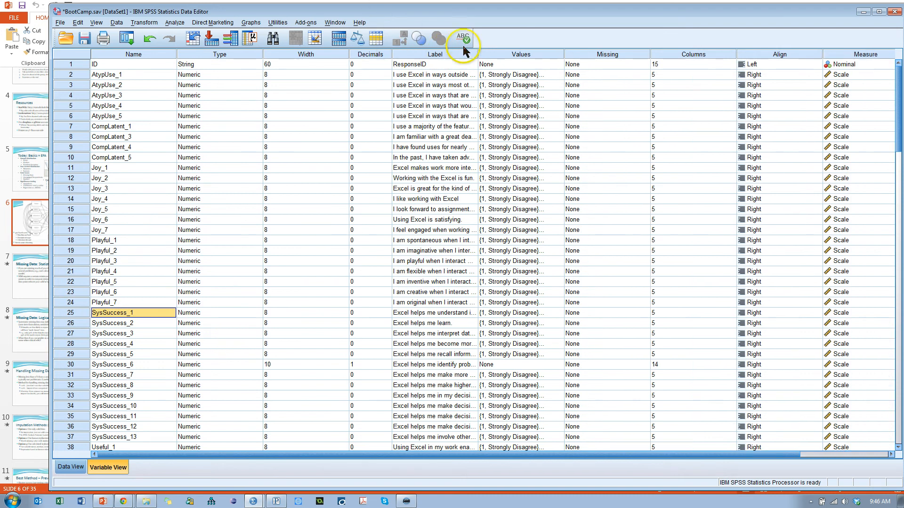
drag(478, 54, 561, 54)
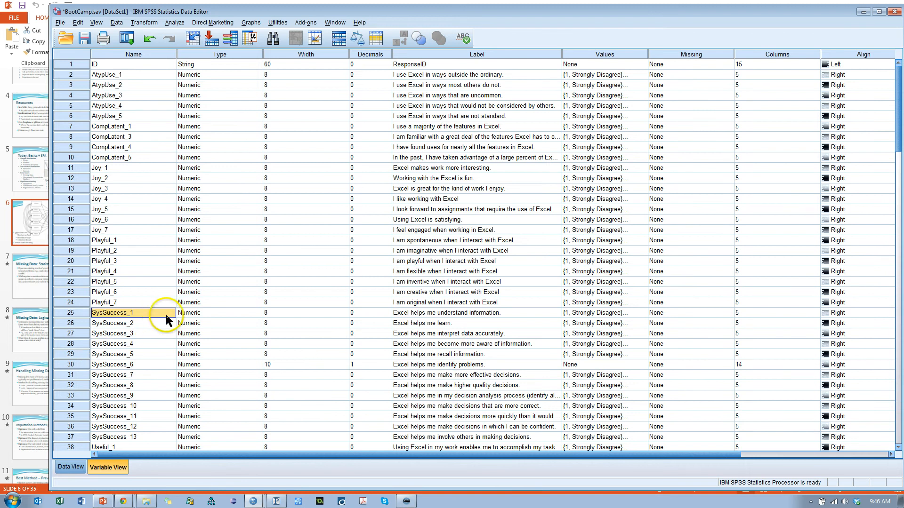
Step: Rename the variable SysSuccess_1 as InfoAcq1
text(lmnf)
key(BackSpace)
key(BackSpace)
key(BackSpace)
key(BackSpace)
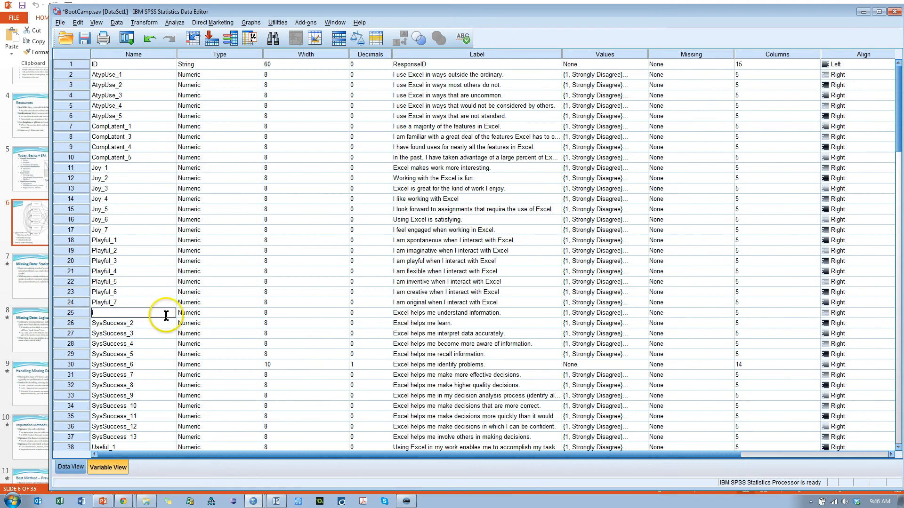
text(InfoAcq1)
key(Return)
Step: Rename the variable SysSuccess_2 as InfoAcq2, correcting any mistyped entry
text(info)
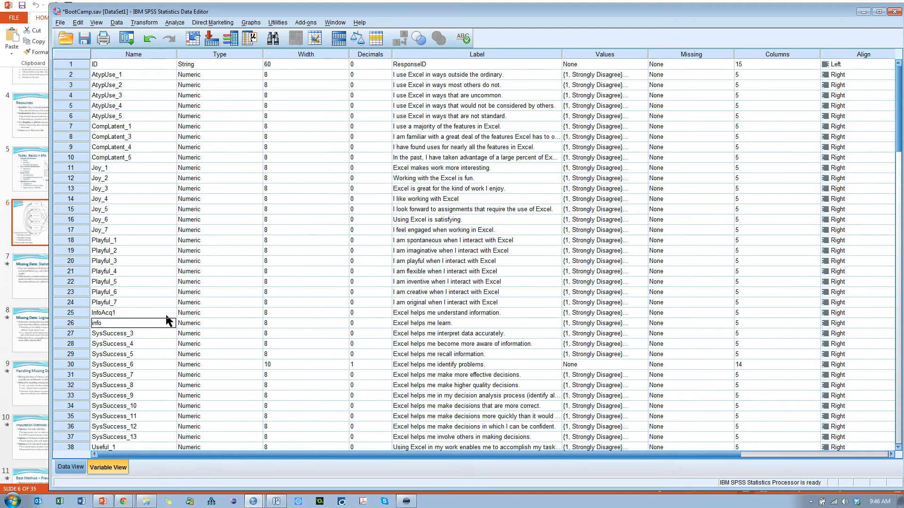
key(BackSpace)
key(BackSpace)
key(BackSpace)
key(BackSpace)
text(InfoAc)
key(Tab)
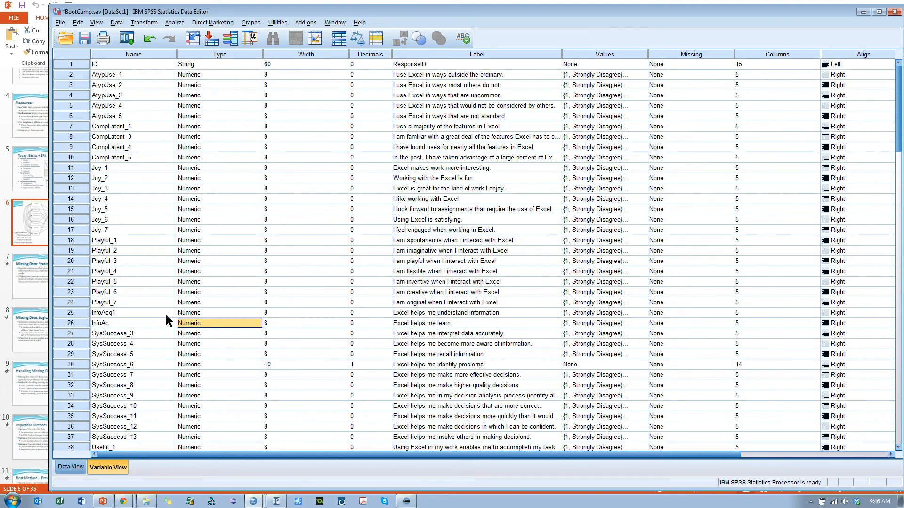
click(134, 323)
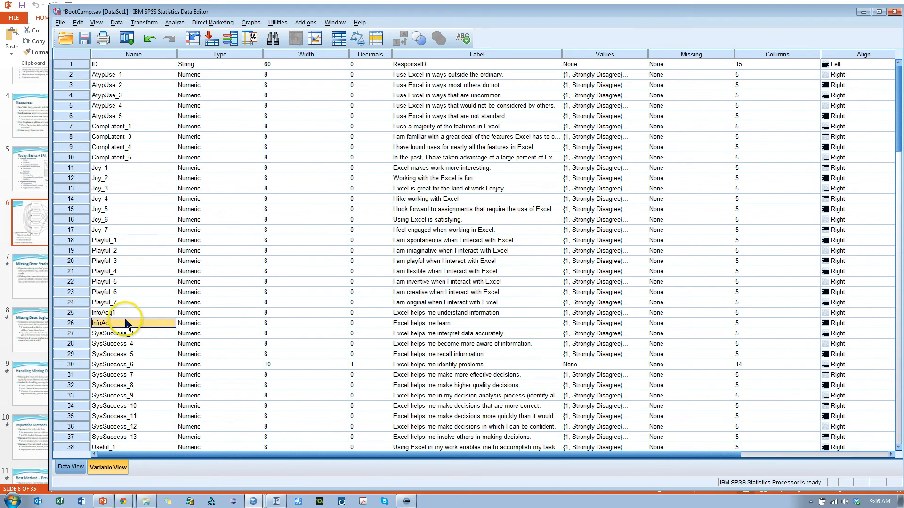
text(InfoAcq2)
key(Return)
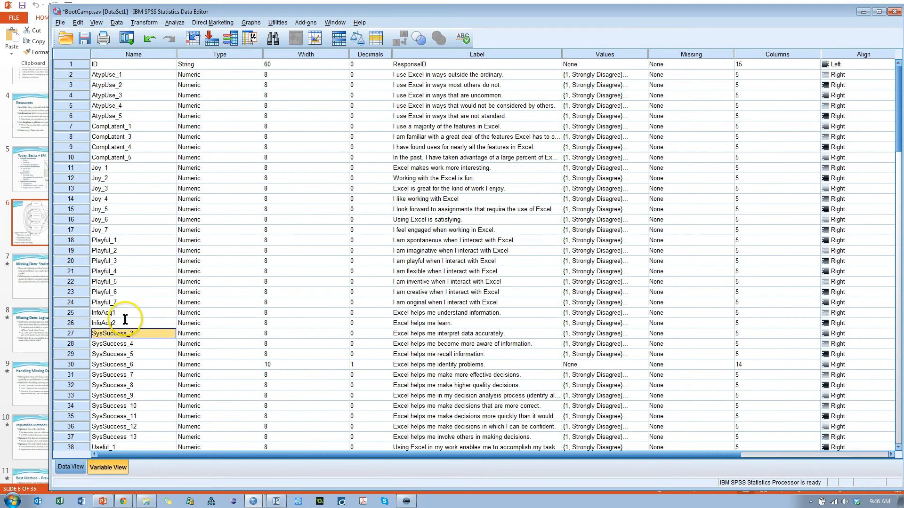
Step: Rename the variables SysSuccess_3, SysSuccess_4 and SysSuccess_5 as InfoAcq3, InfoAcq4 and InfoAcq5
text(InfoAcq3)
key(Return)
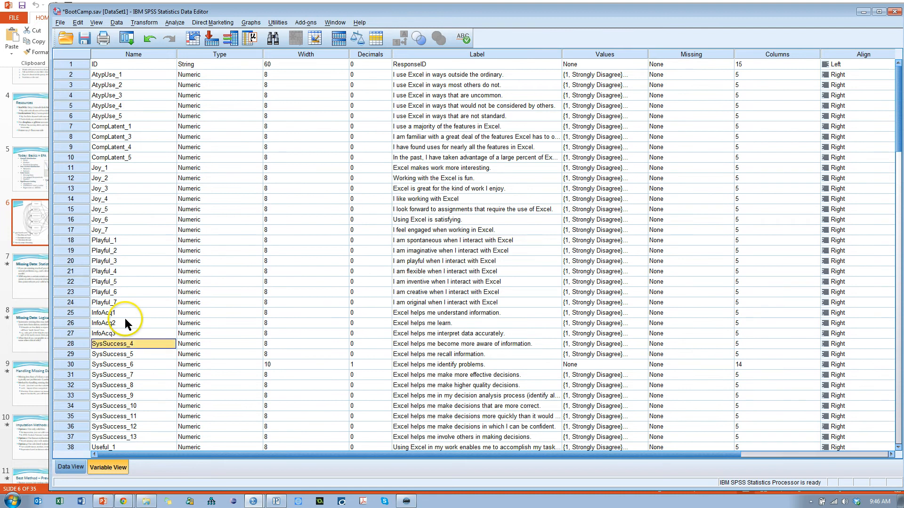
text(InfoA)
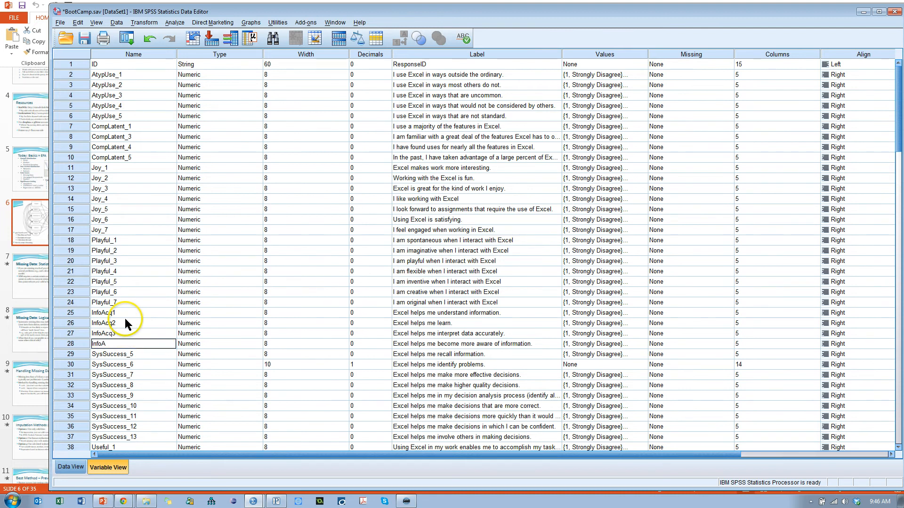
text(cq4)
key(Return)
text(Info)
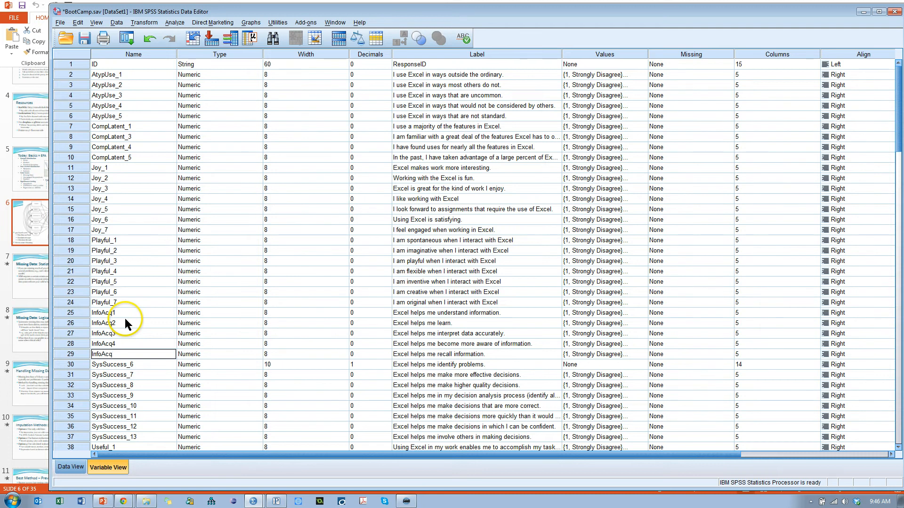
key(Return)
Step: Rename the variables SysSuccess_6, SysSuccess_7 and SysSuccess_8 as DecQual1, DecQual2 and DecQual3
text(D)
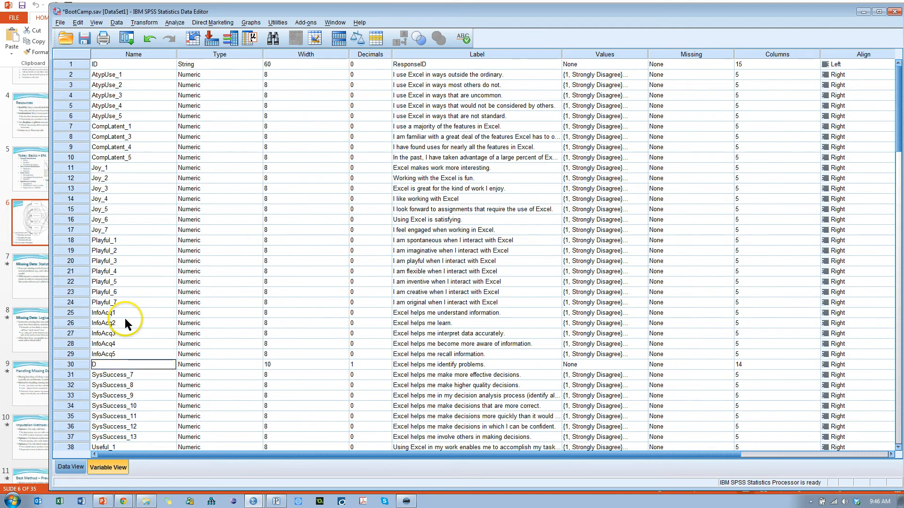
text(ecA)
key(BackSpace)
text(Qual1)
key(Return)
text(DecQual2)
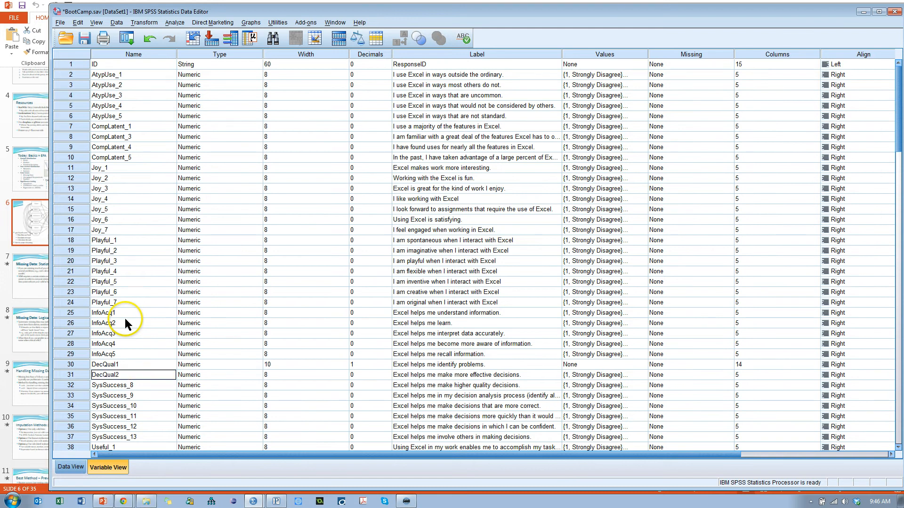
key(Return)
text(Dec)
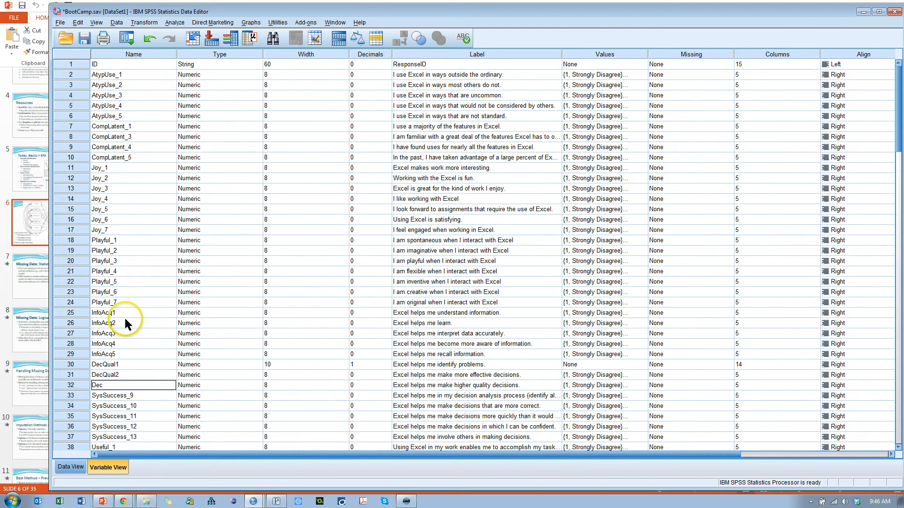
text(Qual3)
key(Return)
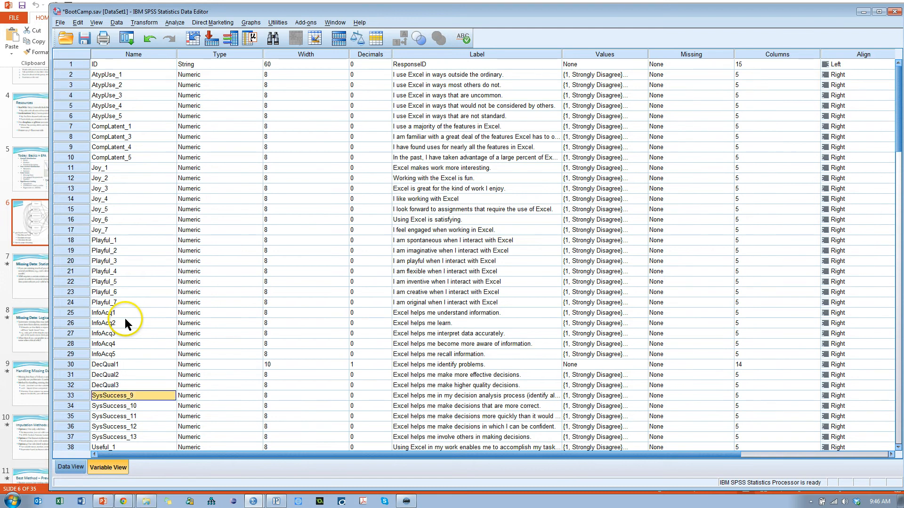
Step: Rename the variables SysSuccess_9 and SysSuccess_10 as DecQual4 and DecQual5
text(DecQual)
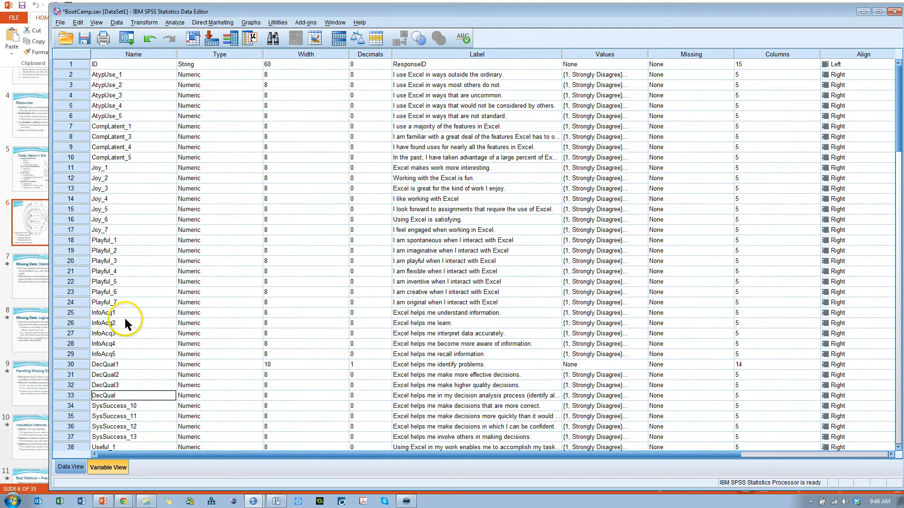
text(4)
key(Return)
text(Dec)
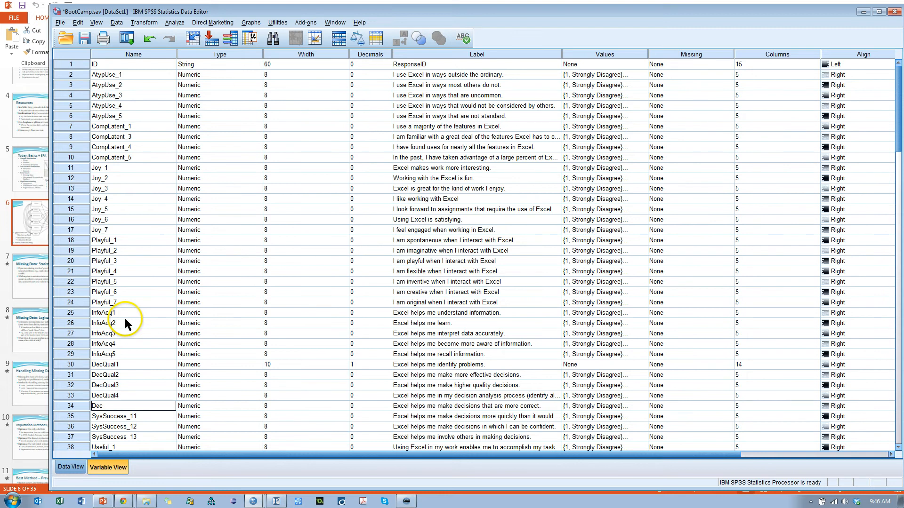
text(Qual5)
key(Return)
Step: Rename the variables SysSuccess_11, SysSuccess_12 and SysSuccess_13 as DecQual6, DecQual7 and DecQual8, and save the dataset
text(Dec)
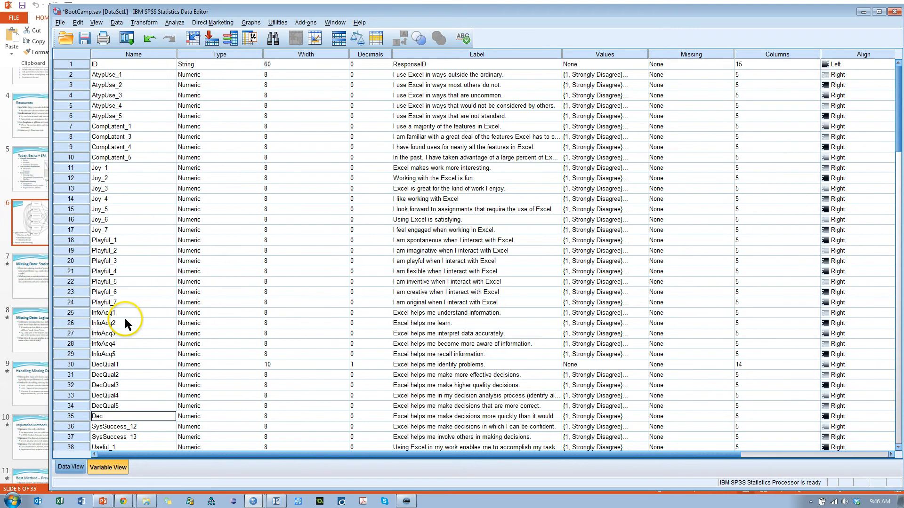
text(Qual6)
key(Return)
text(DecQual7)
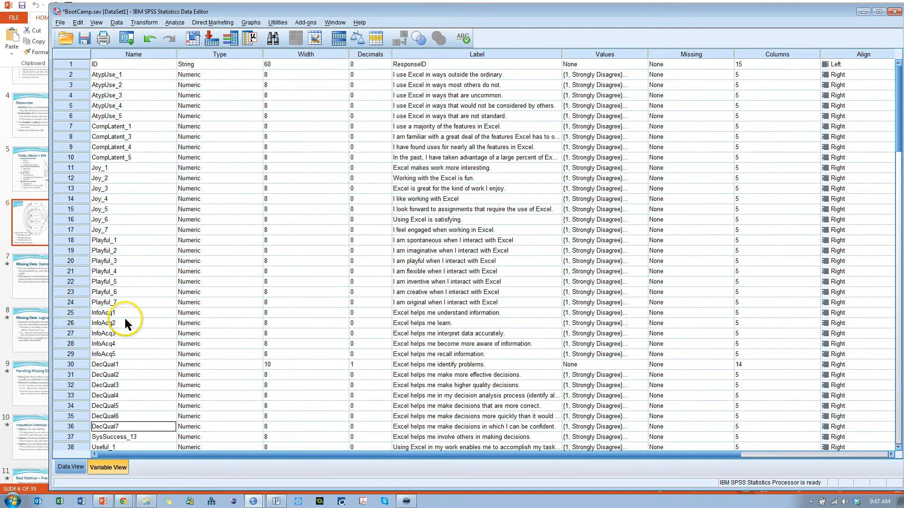
key(Return)
text(Dec)
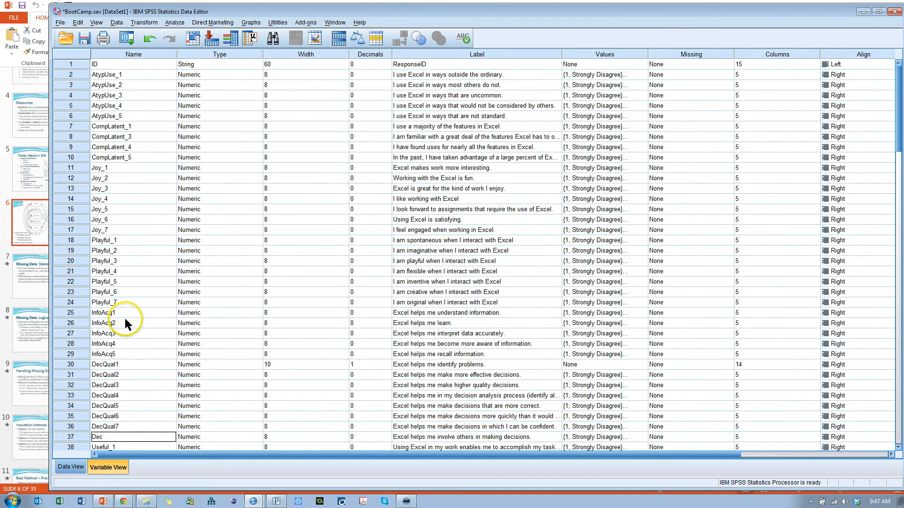
text(Qual8)
key(Return)
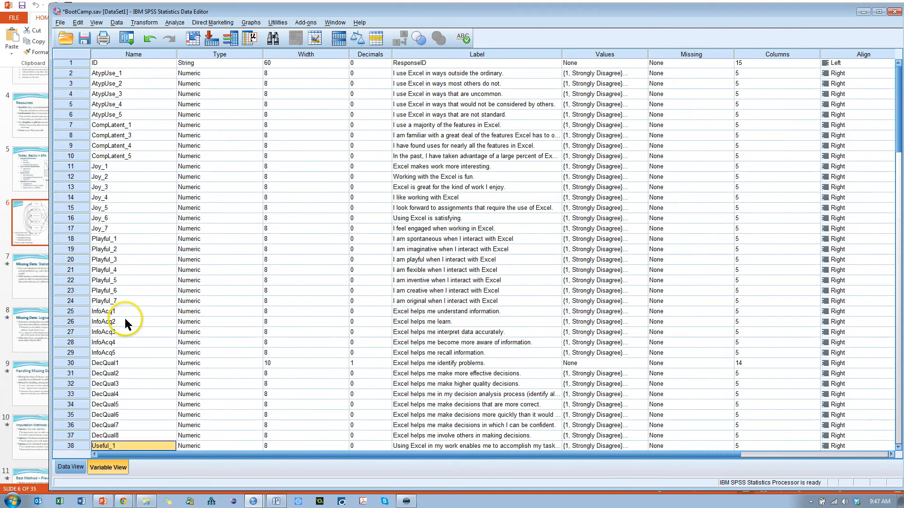
click(85, 40)
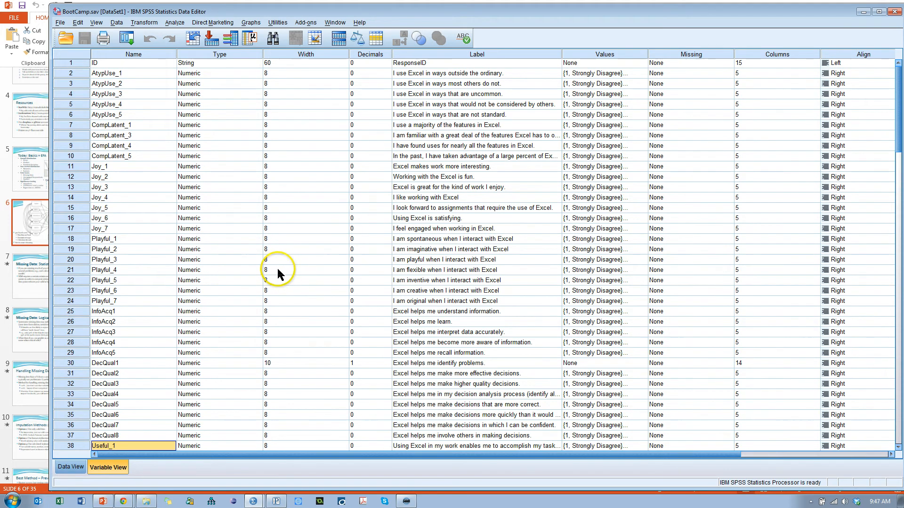
Step: Switch to the Google+ Hangouts window in Chrome, read the group chat, and return to the SPSS variable list
scroll(216, 190, up, 1)
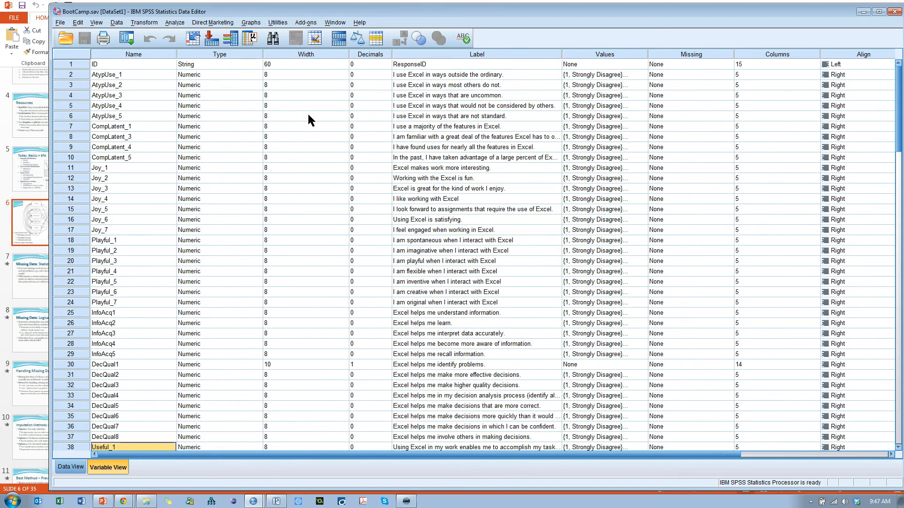
key(alt+Tab)
key(alt+Tab)
key(alt+Tab)
key(alt+Tab)
key(alt+Tab)
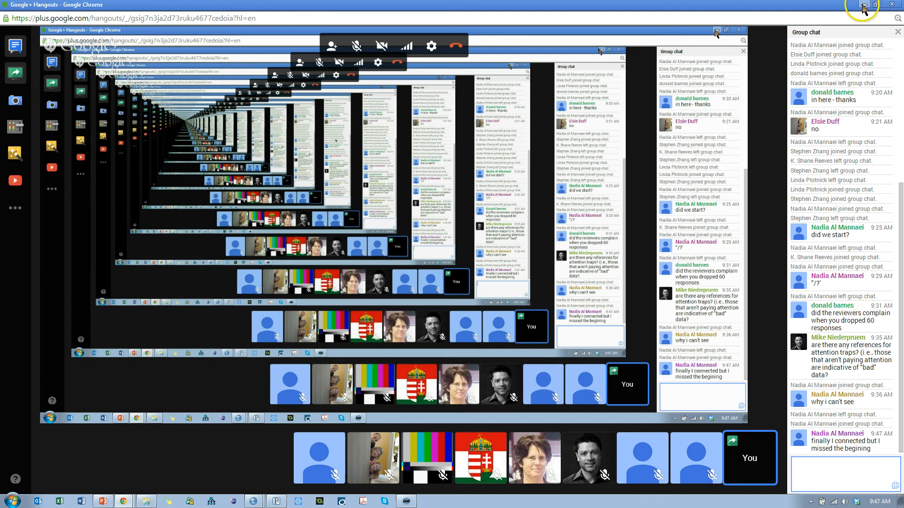
click(865, 7)
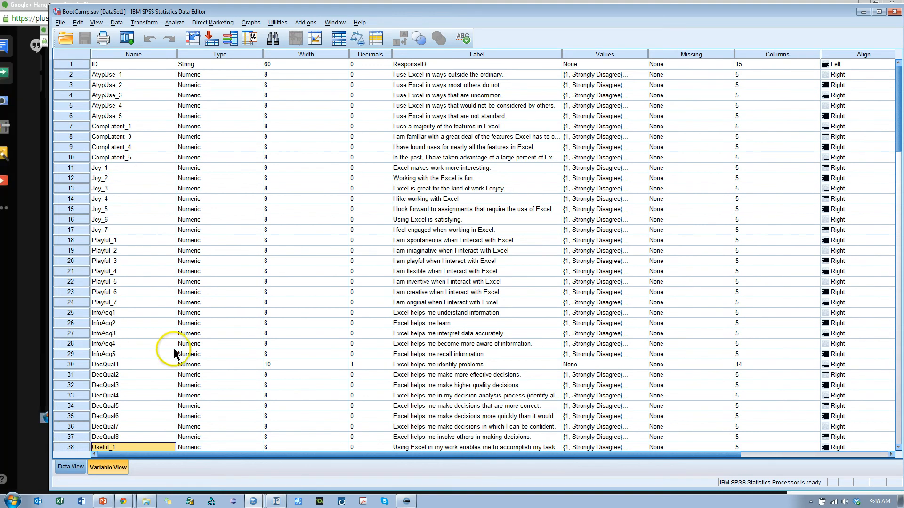
scroll(157, 400, down, 5)
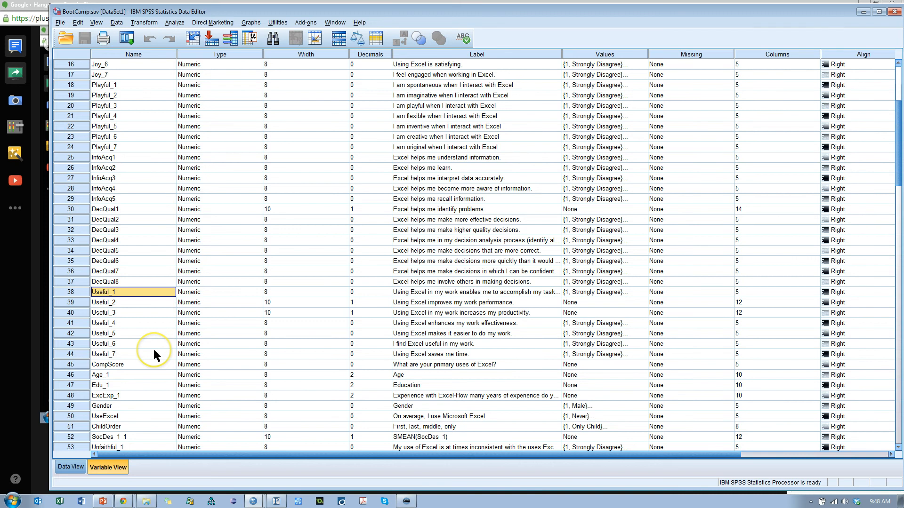
scroll(153, 349, up, 5)
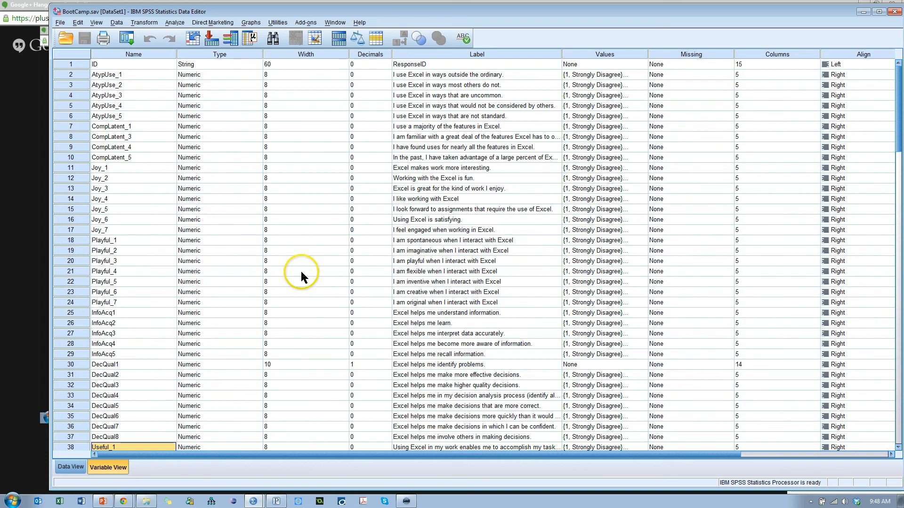
click(178, 25)
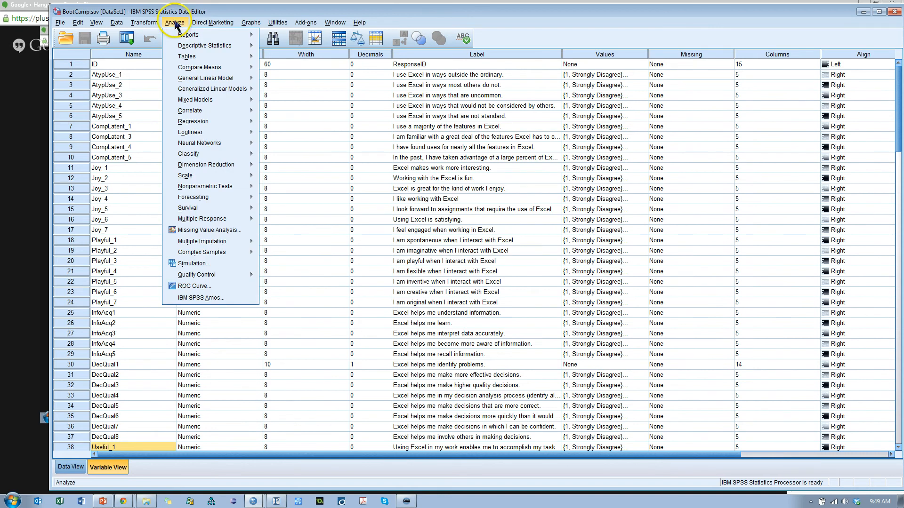
mouse_move(202, 47)
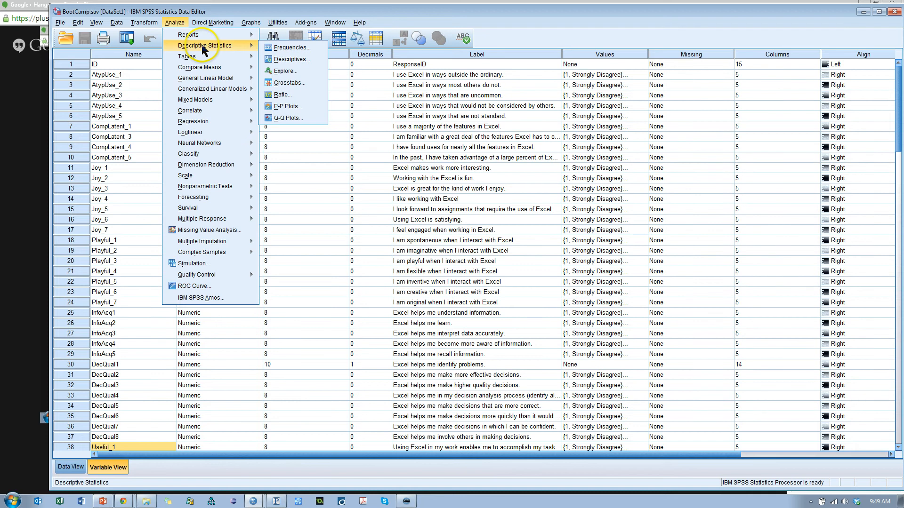
click(315, 47)
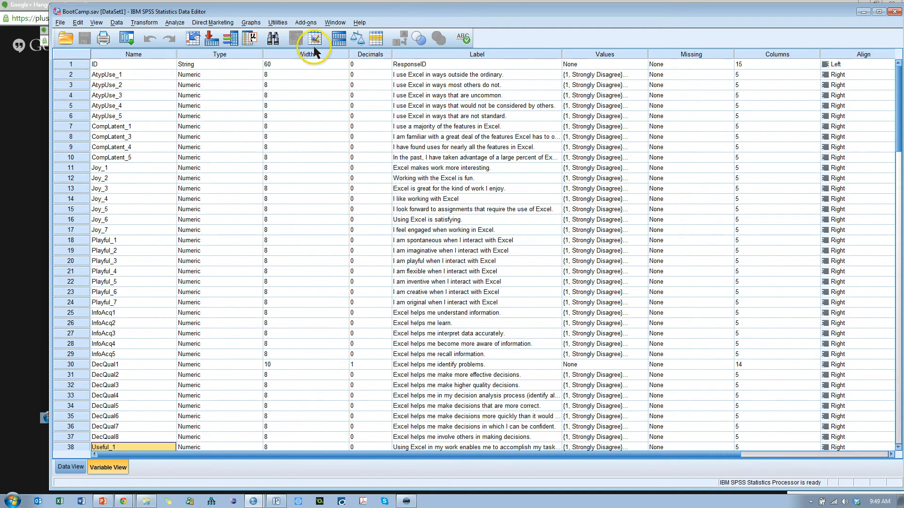
Step: Start a Frequencies analysis, add the variables AtypUse_1 through Useful_7 for analysis, and enlarge the dialog to show longer lists
click(175, 24)
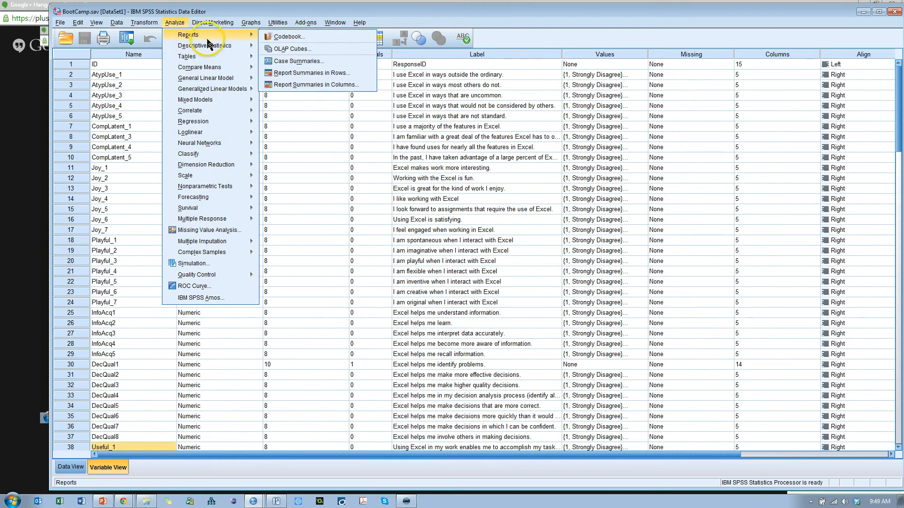
mouse_move(236, 46)
click(292, 48)
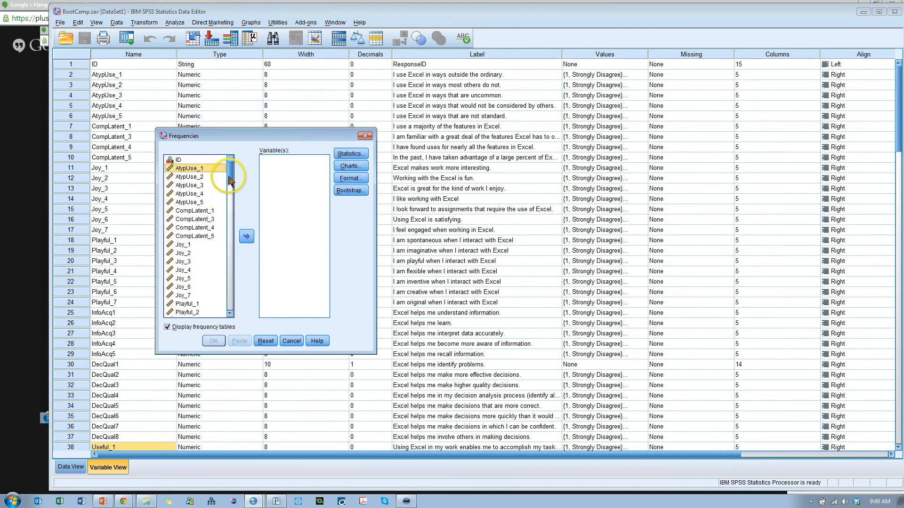
drag(229, 169, 231, 221)
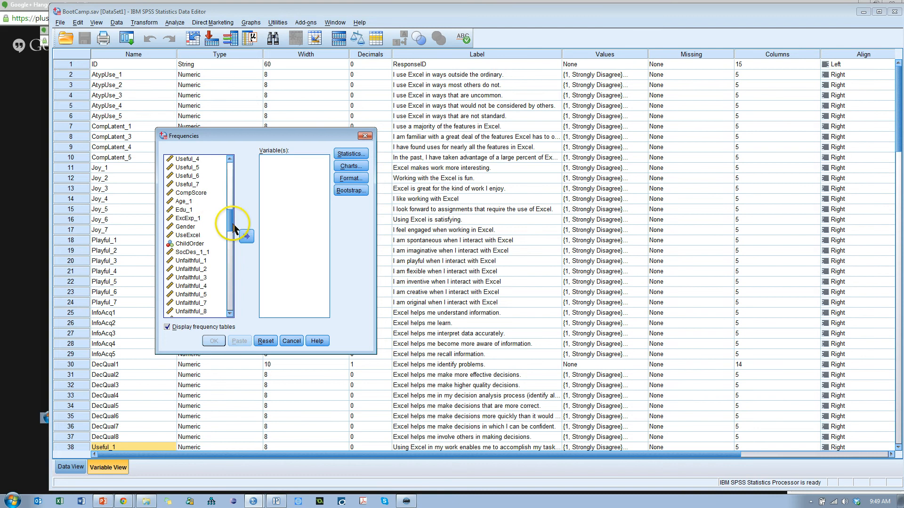
shift+click(196, 186)
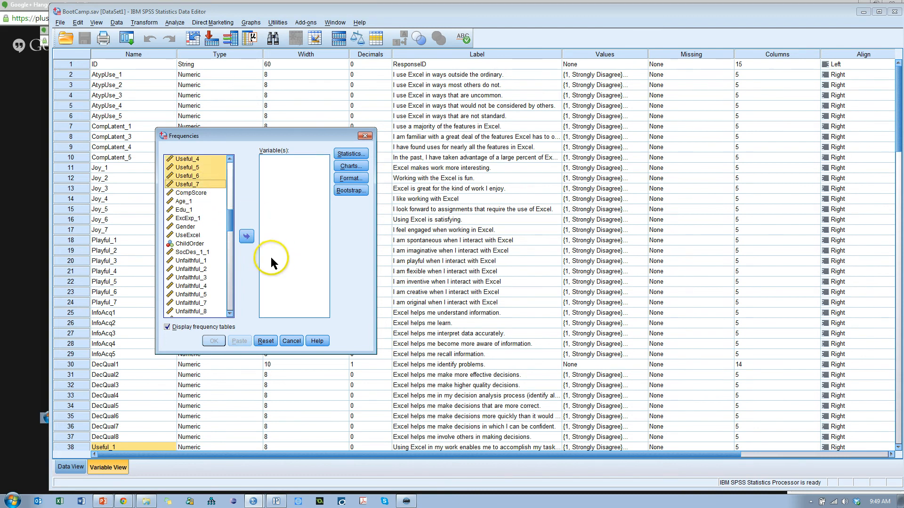
click(246, 236)
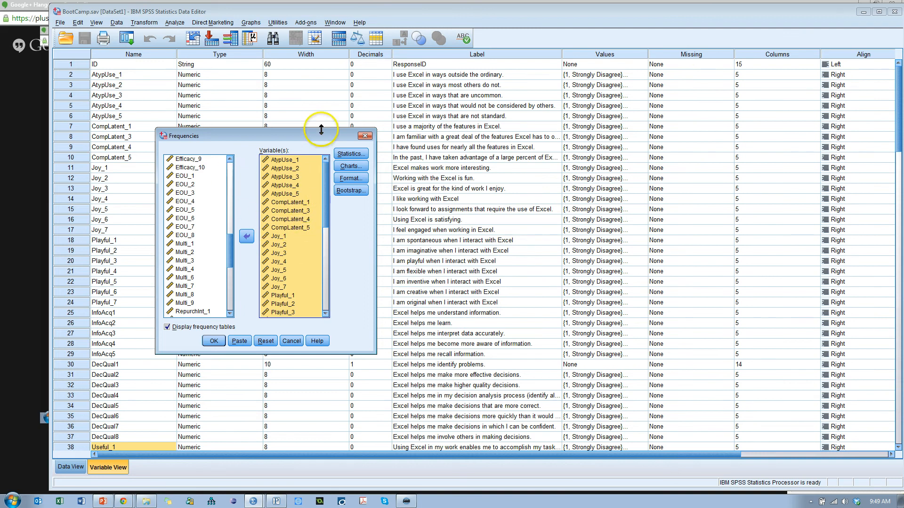
drag(321, 130, 321, 64)
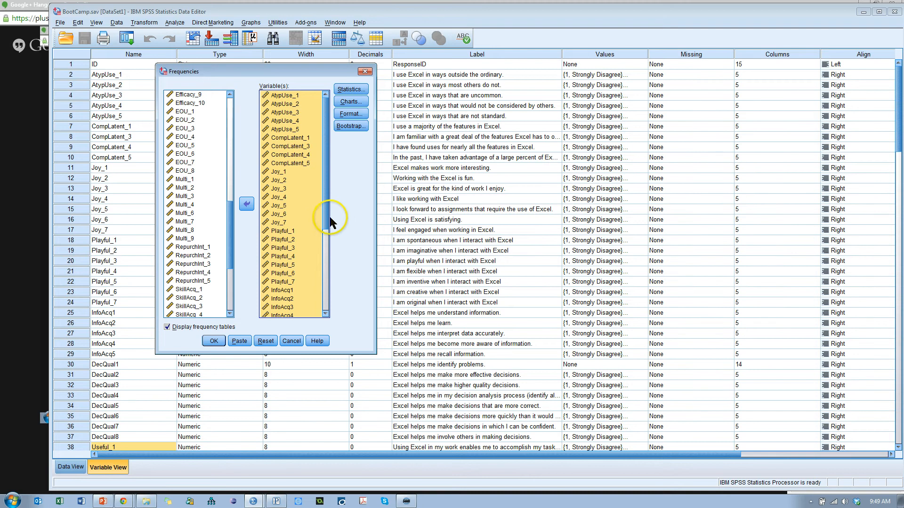
Step: Compare the variables still available for the frequencies with the moderators and controls on the research model slide in PowerPoint
drag(331, 221, 313, 129)
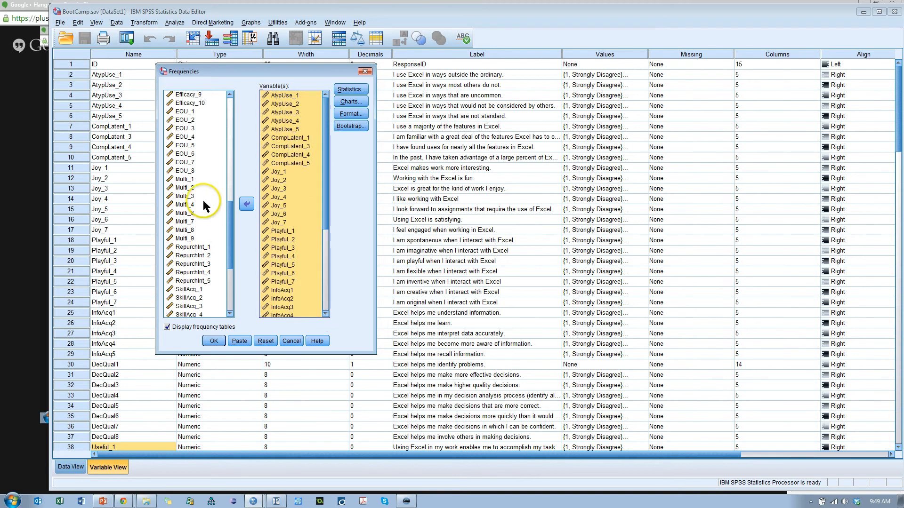
drag(230, 226, 239, 262)
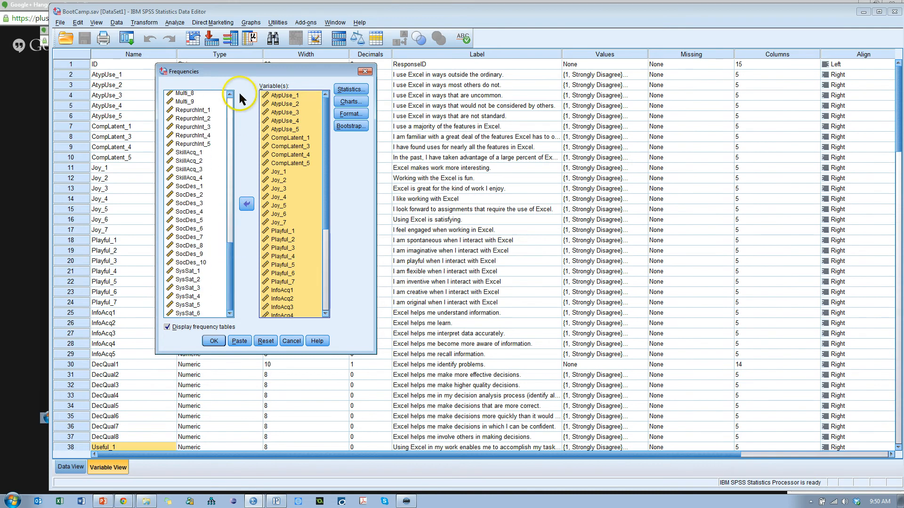
key(alt+Tab)
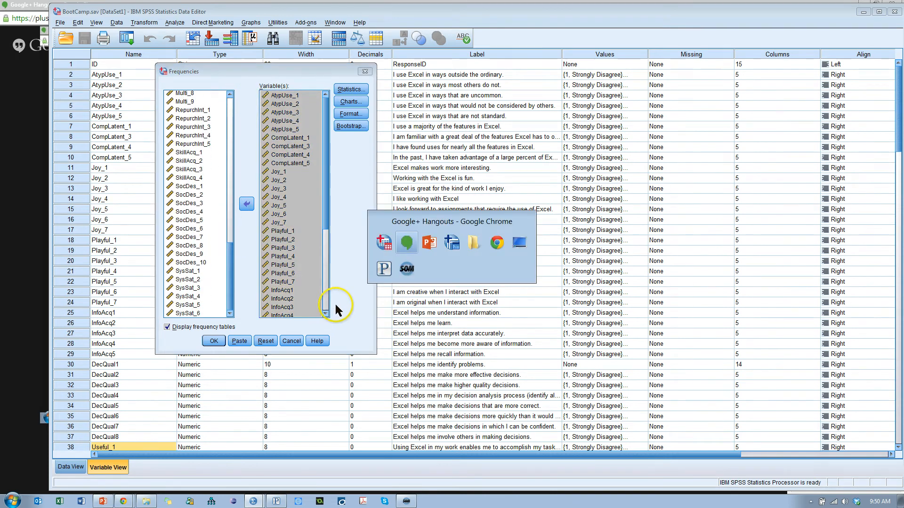
key(alt+Tab)
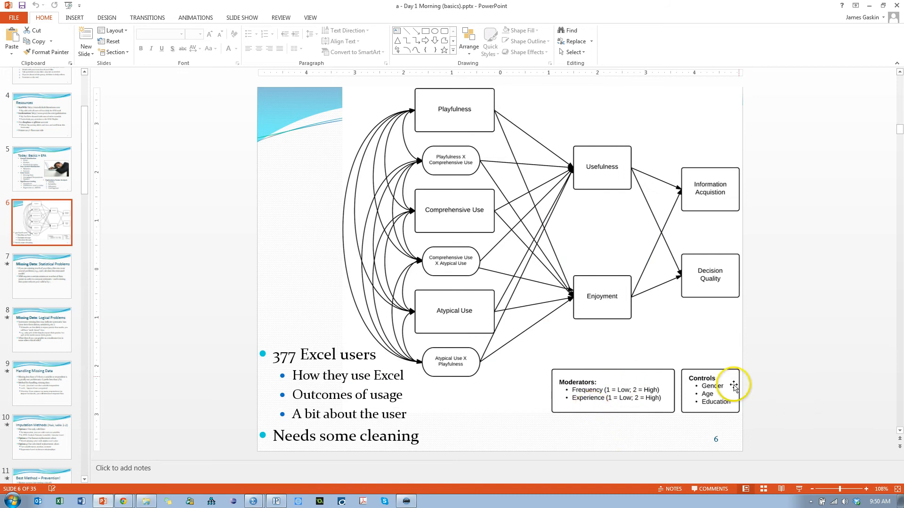
key(alt+Tab)
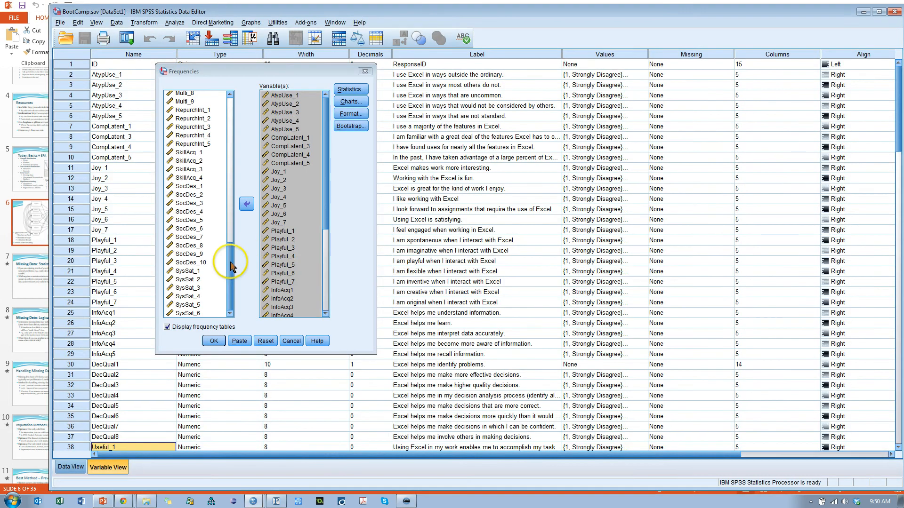
Step: Add Age_1, Edu_1, ExcExp_1, Gender and UseExcel to the variables of the Frequencies analysis
click(225, 270)
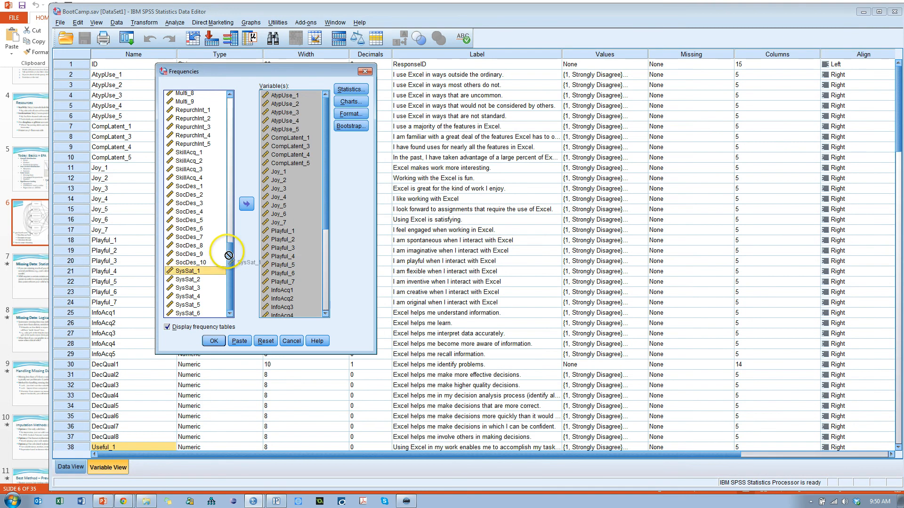
drag(229, 269, 200, 130)
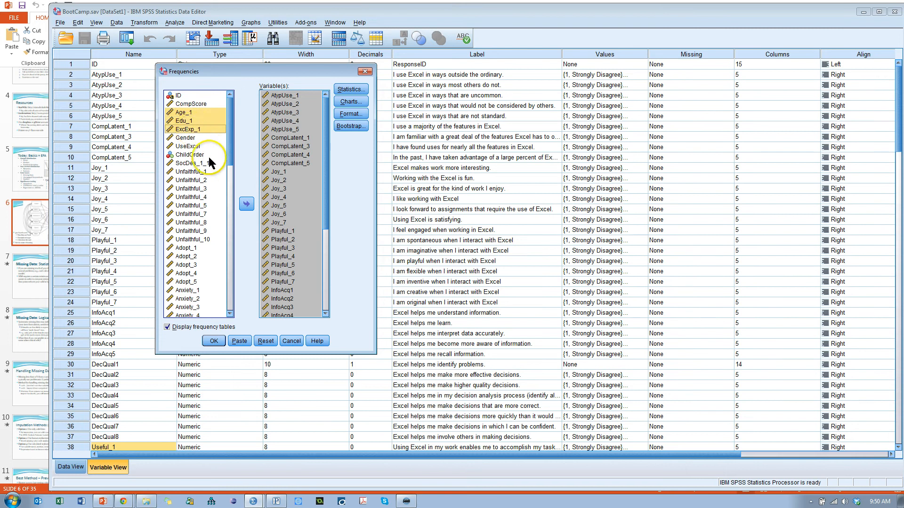
ctrl+click(194, 137)
ctrl+click(195, 146)
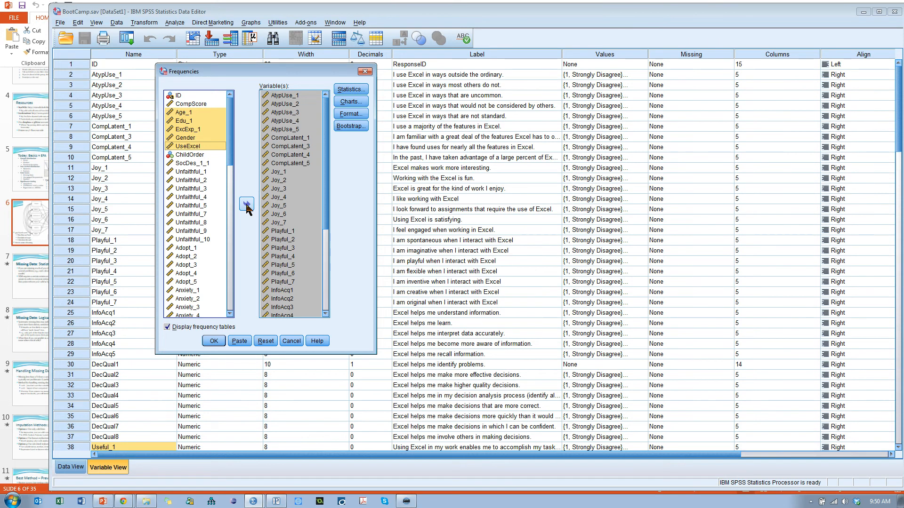
click(247, 204)
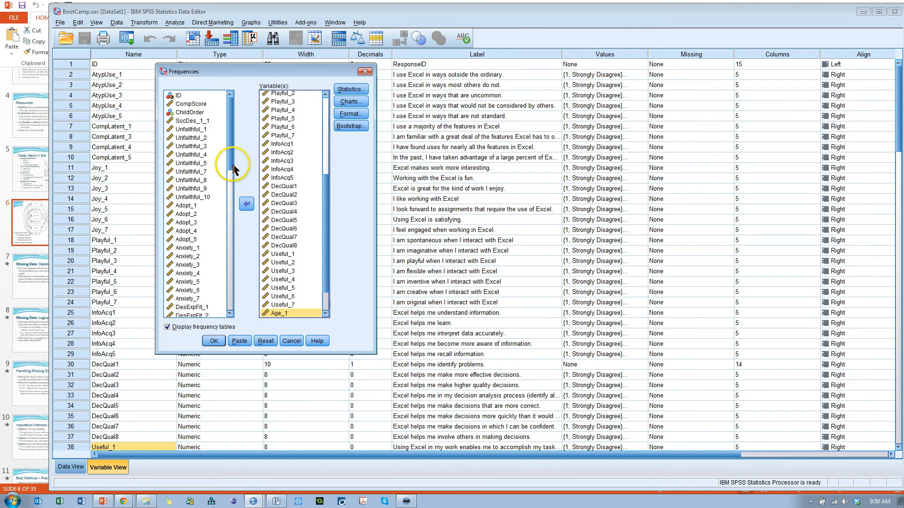
drag(326, 213, 326, 101)
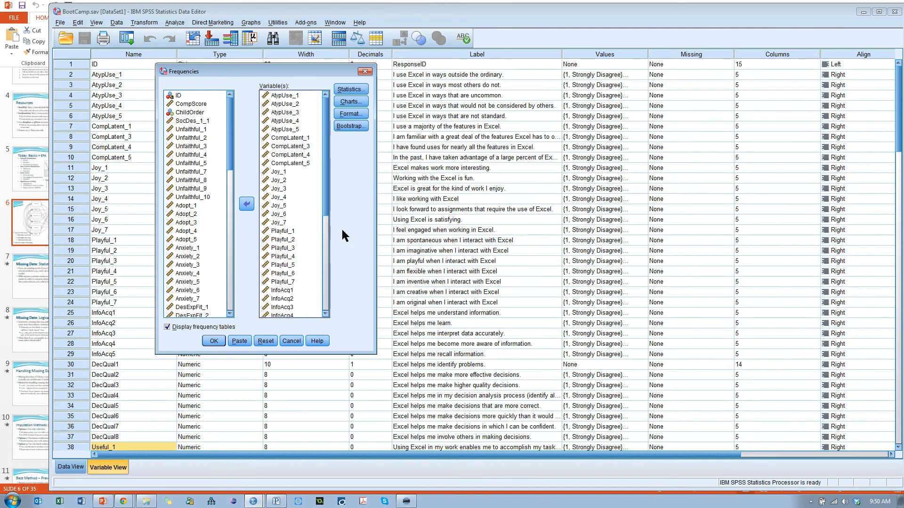
Step: Run the Frequencies analysis, check the valid and missing counts in the output, and return to the Data Editor
click(185, 113)
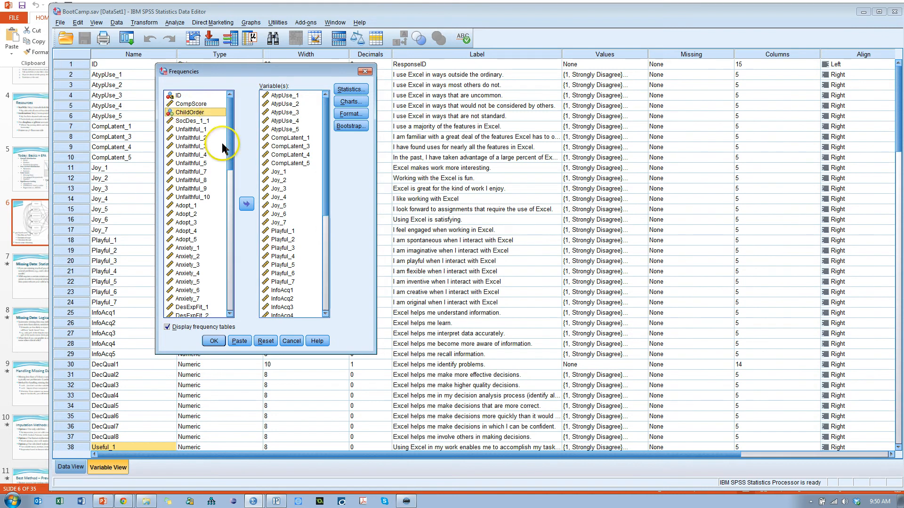
click(305, 274)
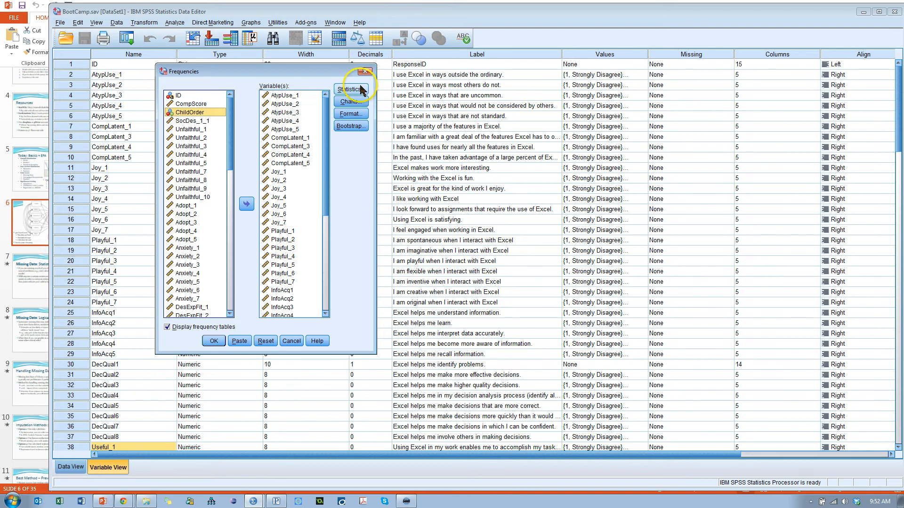
click(213, 342)
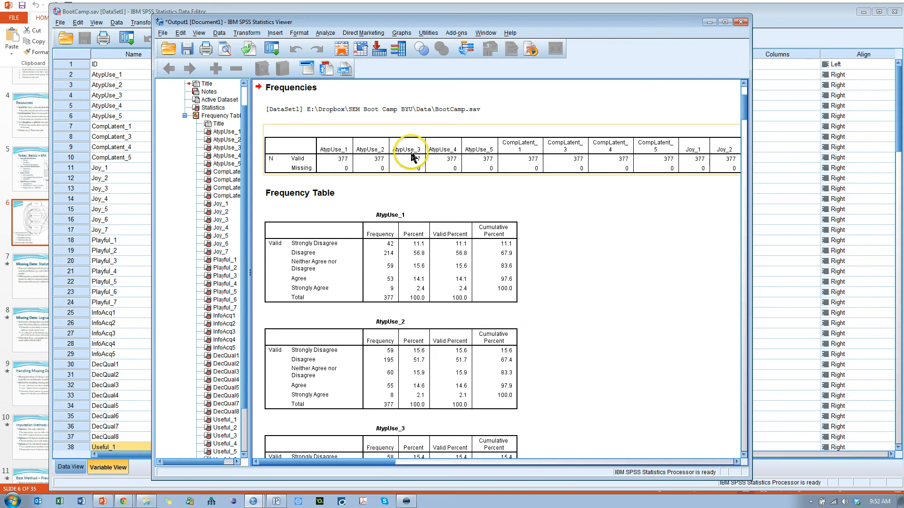
click(777, 14)
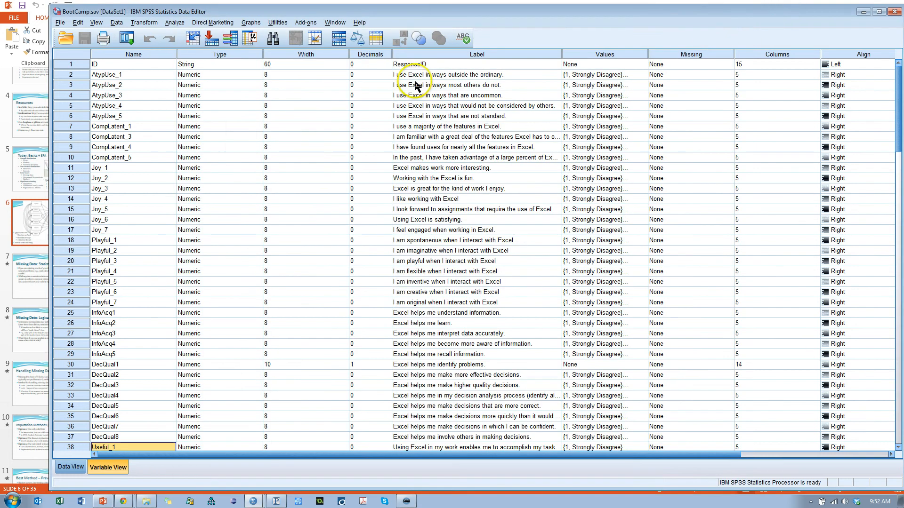
Step: Review the general variable list settings and the output labeling settings for names and labels in the SPSS options
click(78, 24)
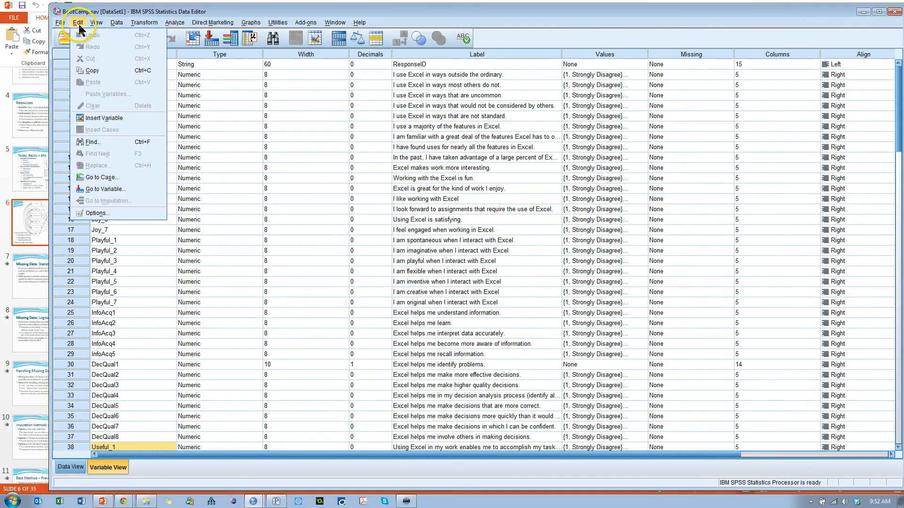
click(116, 213)
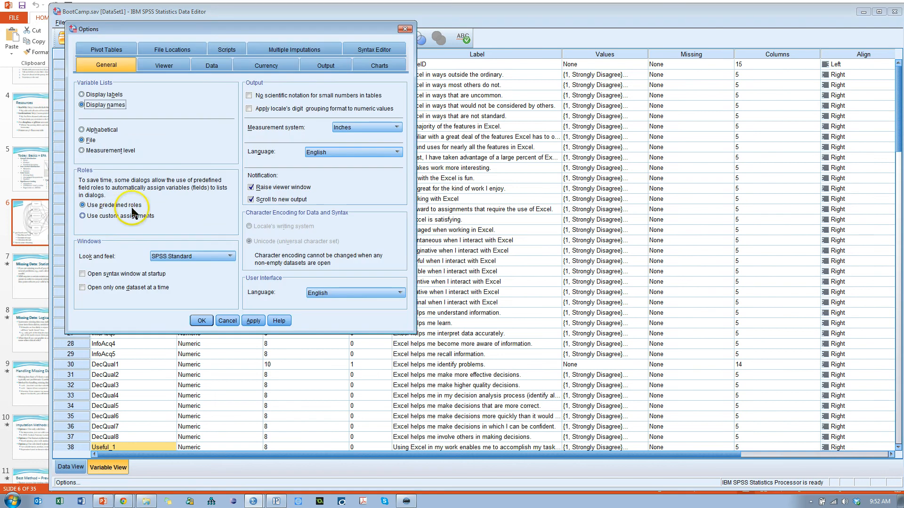
click(331, 72)
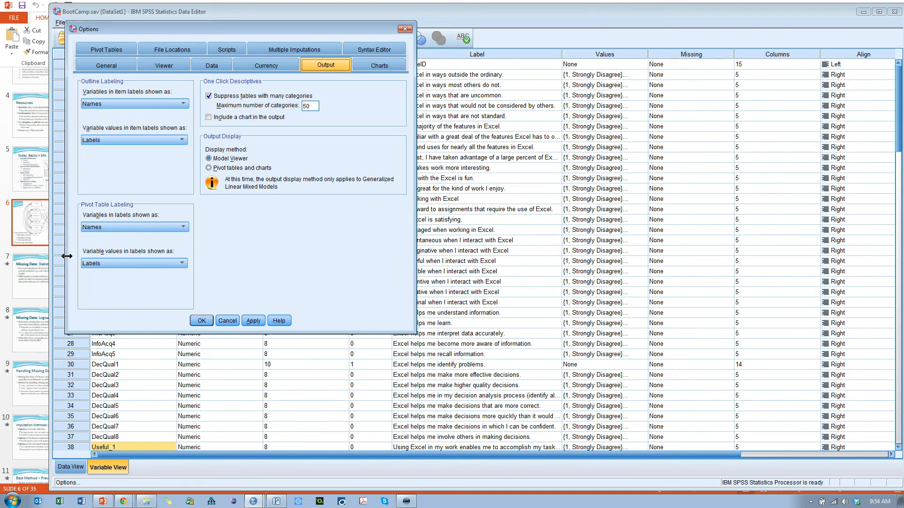
click(106, 65)
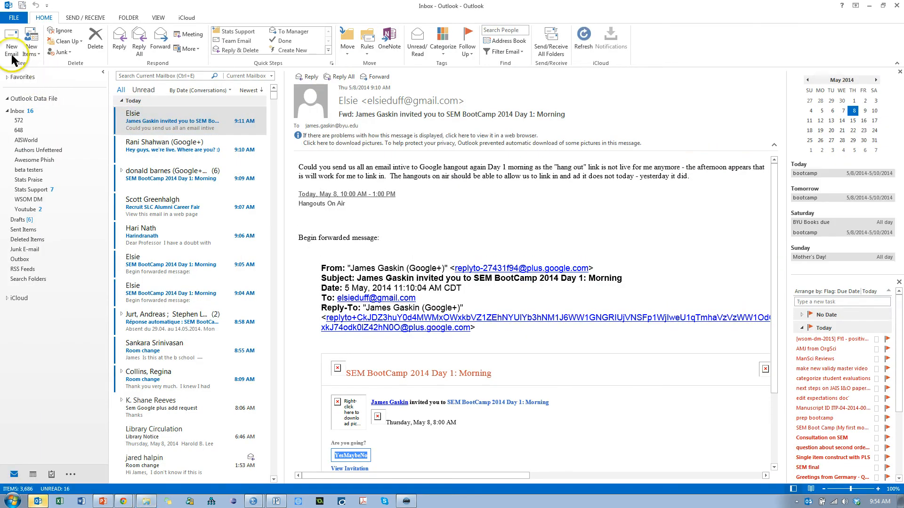
Step: In Outlook, start a reply to the sent message "SEM BootCamp 2014 dropbox"
click(24, 230)
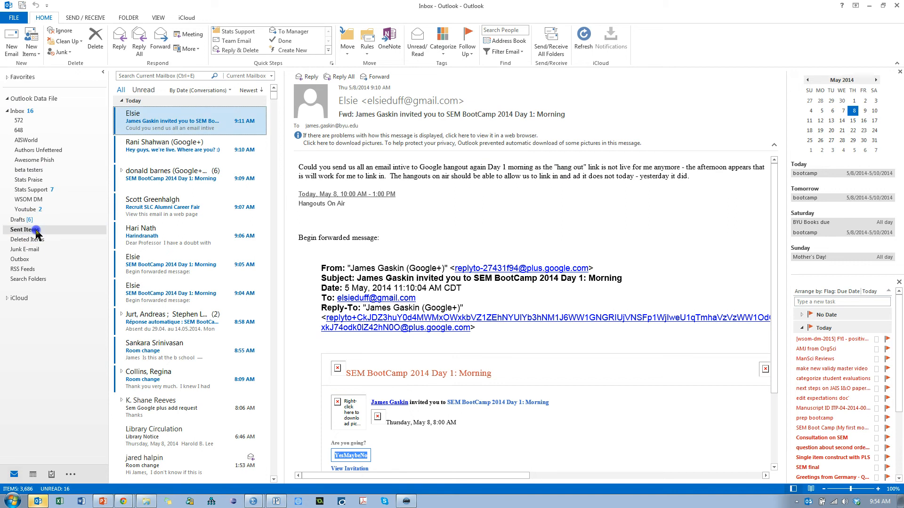
click(216, 127)
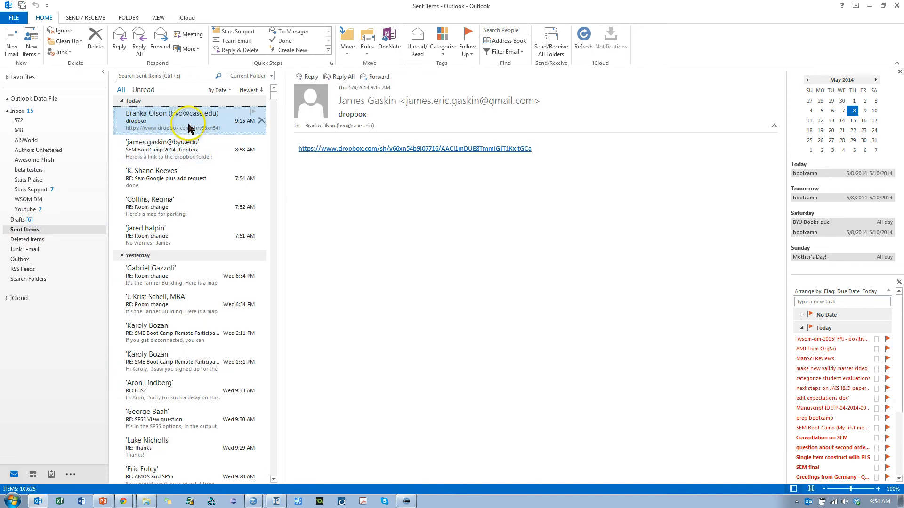
click(202, 146)
key(ctrl+r)
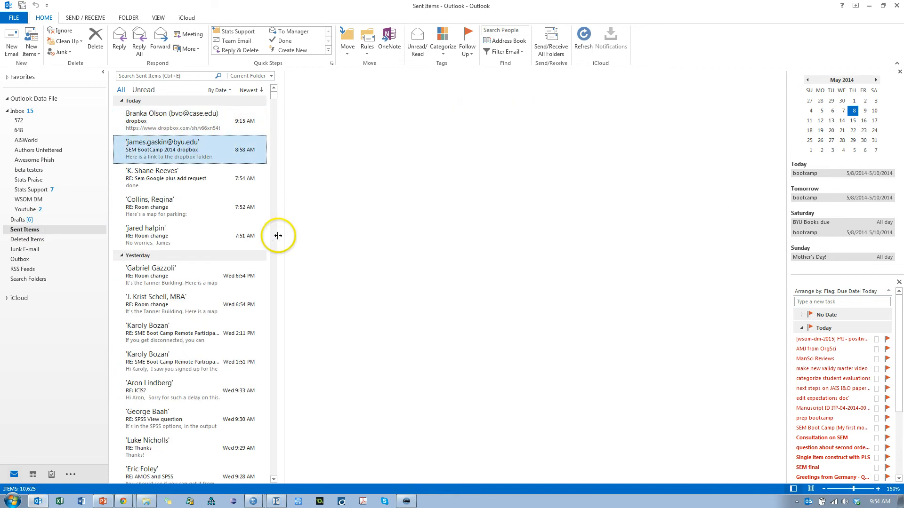
click(343, 117)
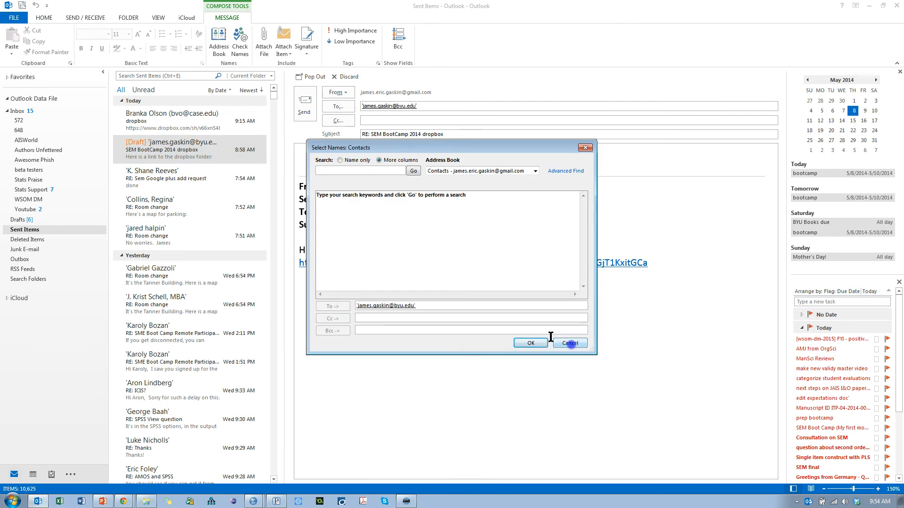
click(570, 345)
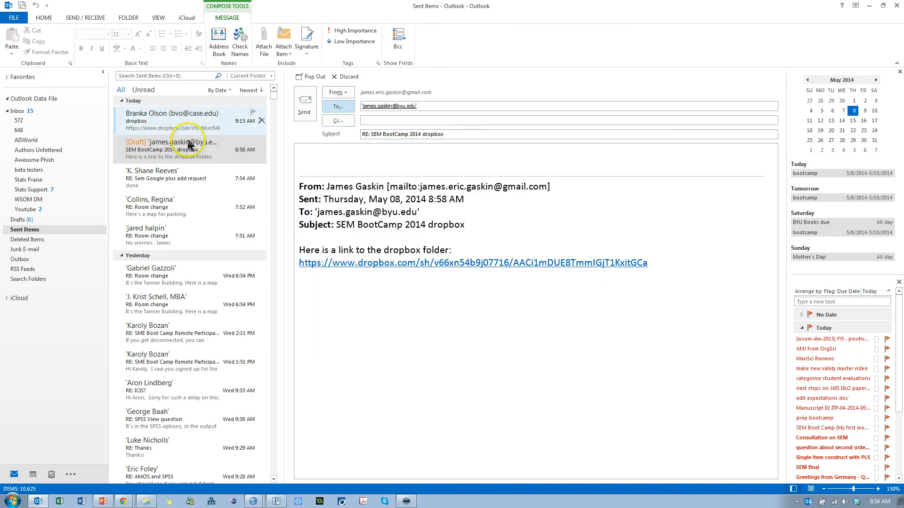
Step: Replace the reply's original recipient with the e-mail addresses of two other participants
drag(418, 108, 312, 113)
key(Delete)
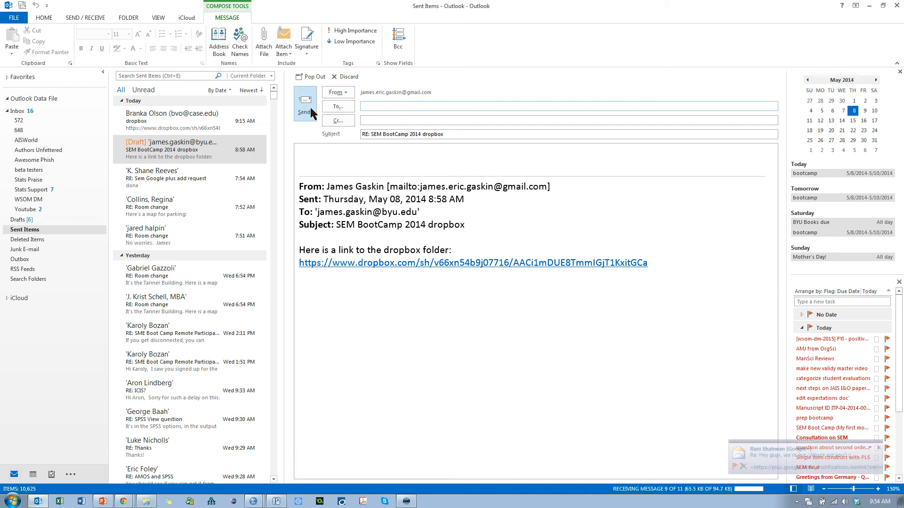
text(hilar)
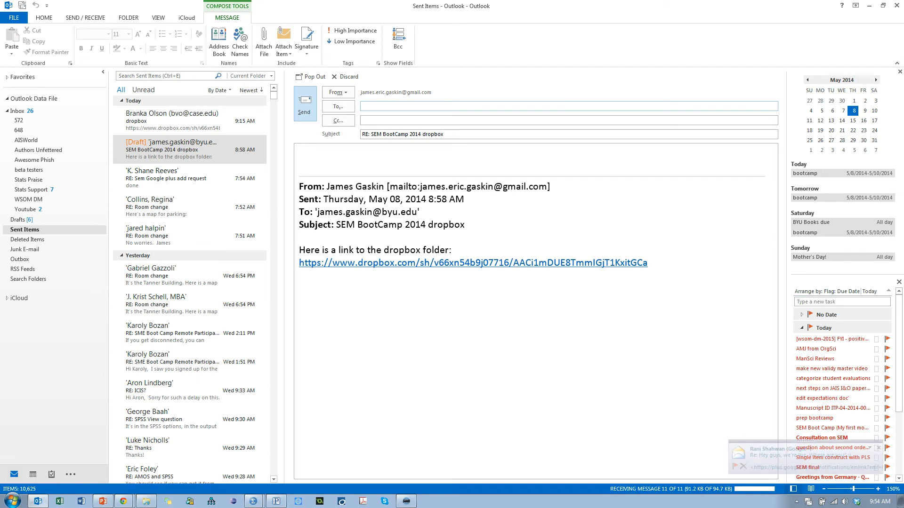
key(Return)
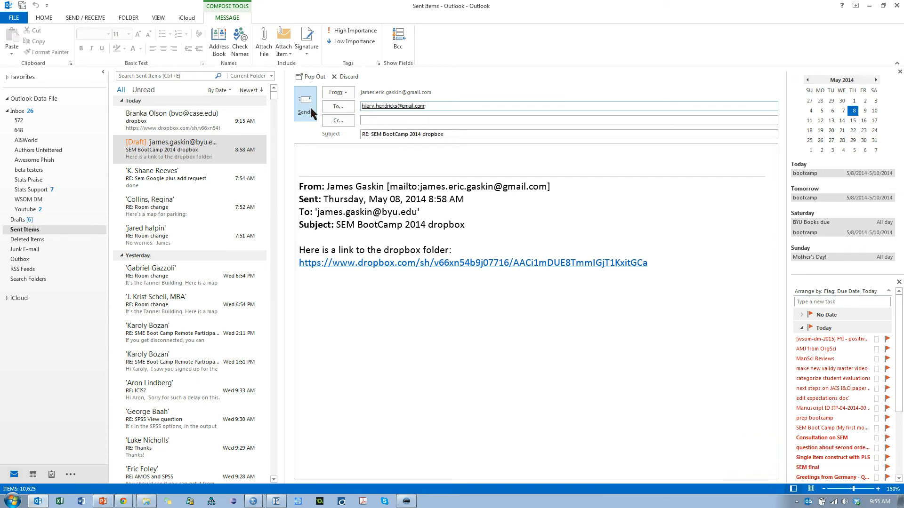
text(moh)
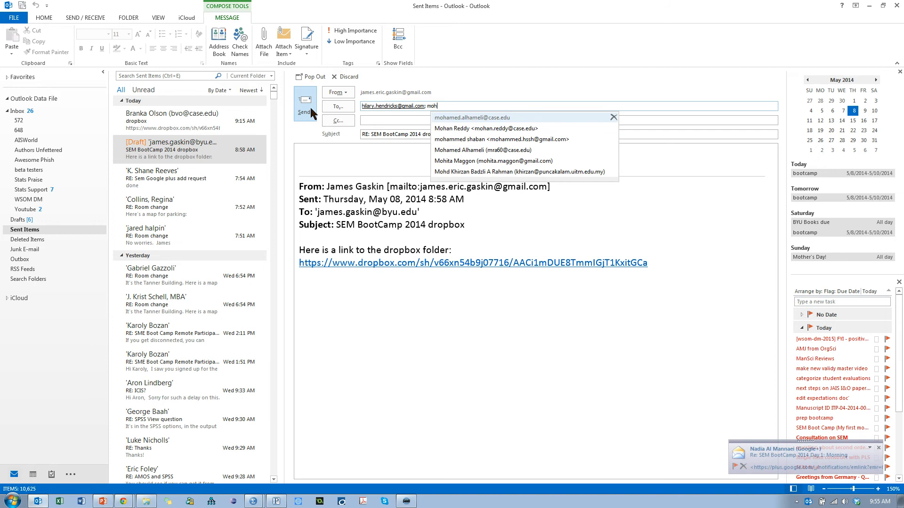
key(Return)
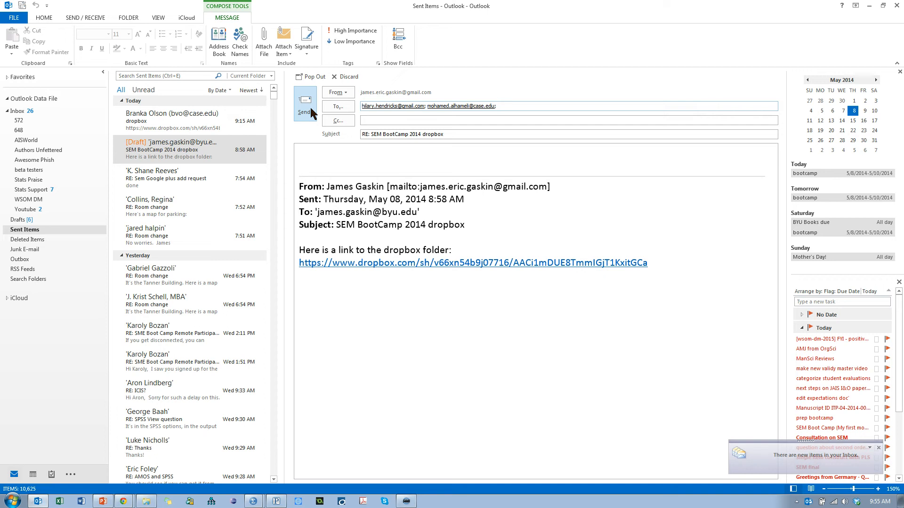
Step: Add a third participant's e-mail address to the reply's recipients
text(sa)
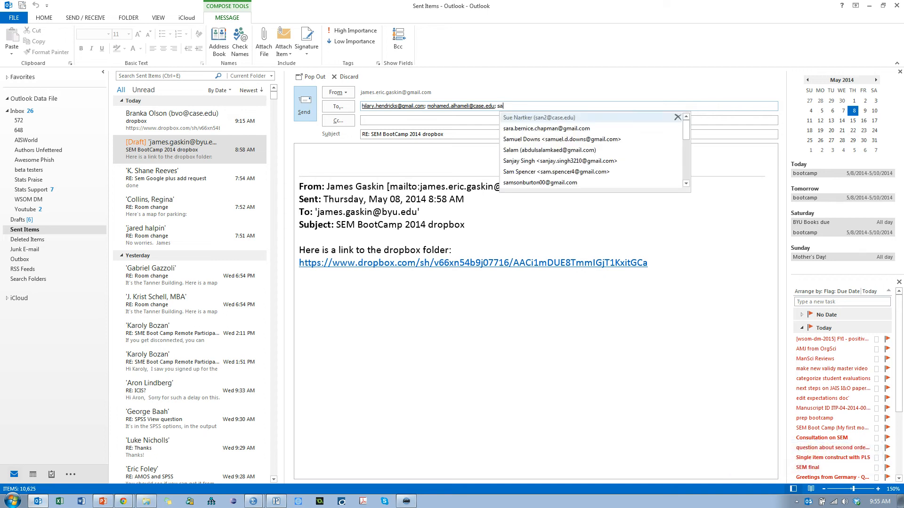
text(m)
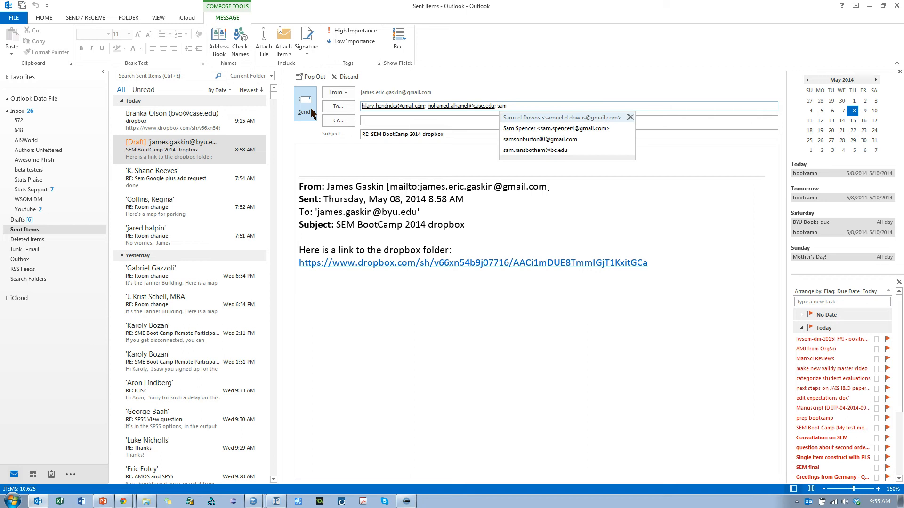
key(BackSpace)
key(BackSpace)
key(BackSpace)
text(jm)
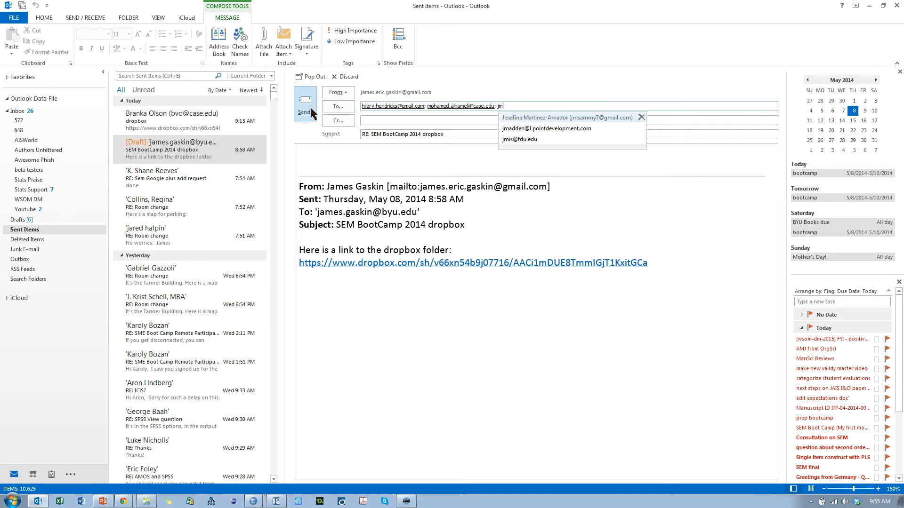
key(Return)
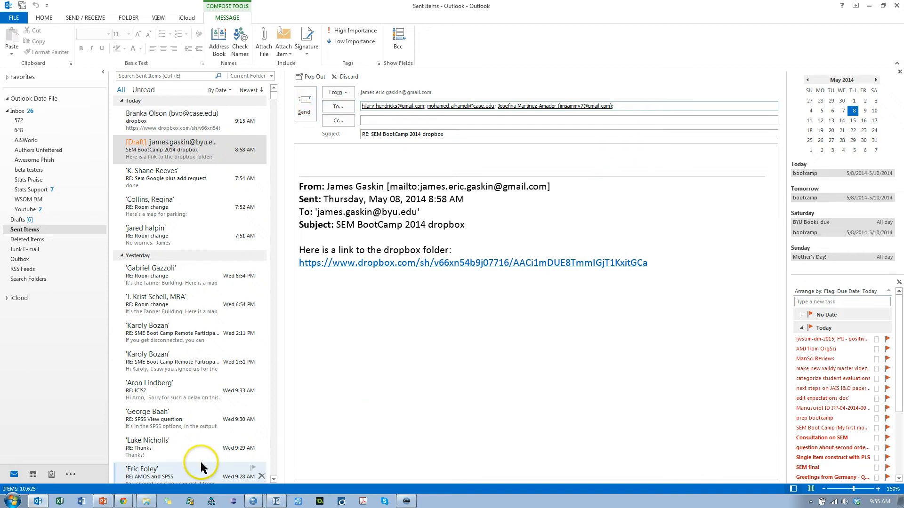
Step: Check the Google+ Hangouts group chat for further requests, add another recipient, and send the reply with an attachment and the text "See attached"
key(alt+Tab)
key(alt+Tab)
key(alt+Tab)
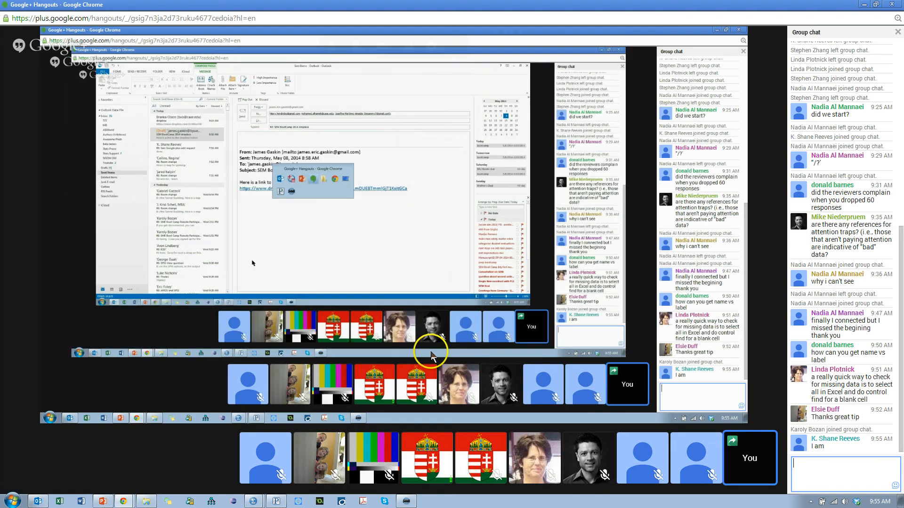
key(alt+Tab)
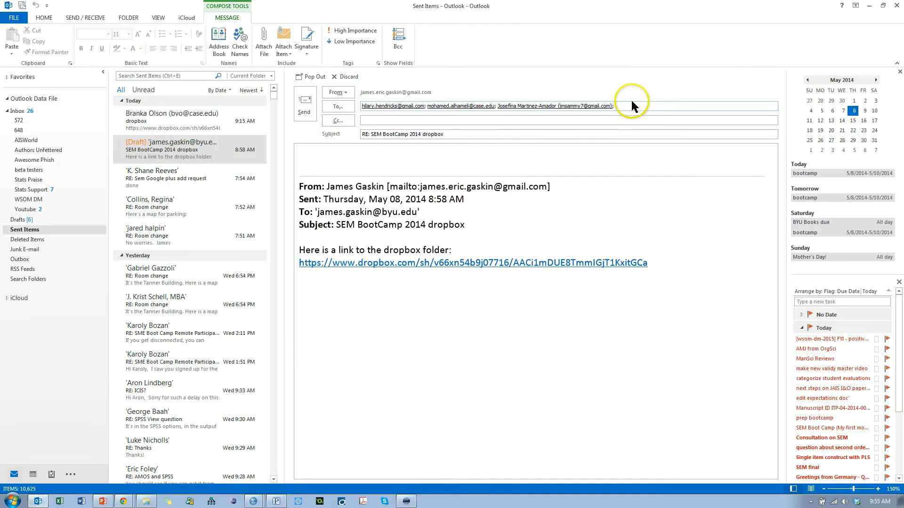
text(k)
key(Return)
key(ctrl+Return)
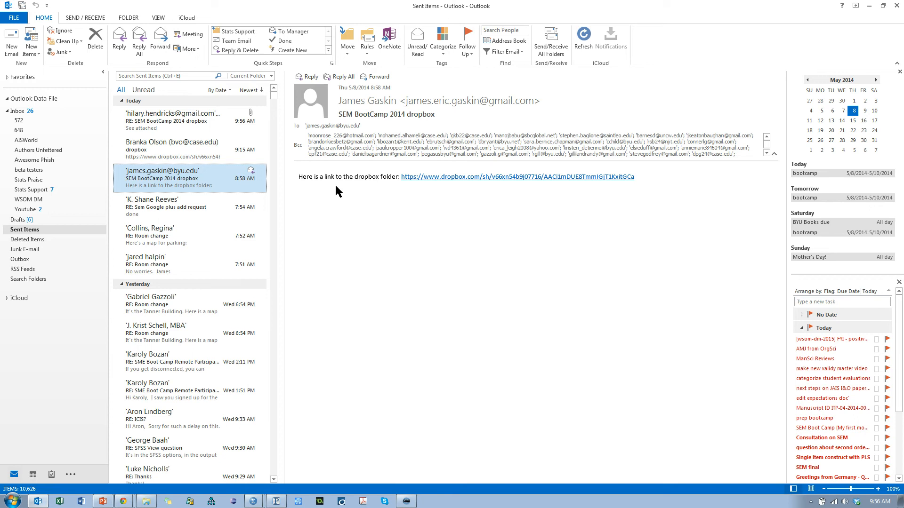
Step: Switch back to SPSS and close the options without applying changes
click(466, 176)
key(alt+Tab)
key(alt+Tab)
key(alt+Tab)
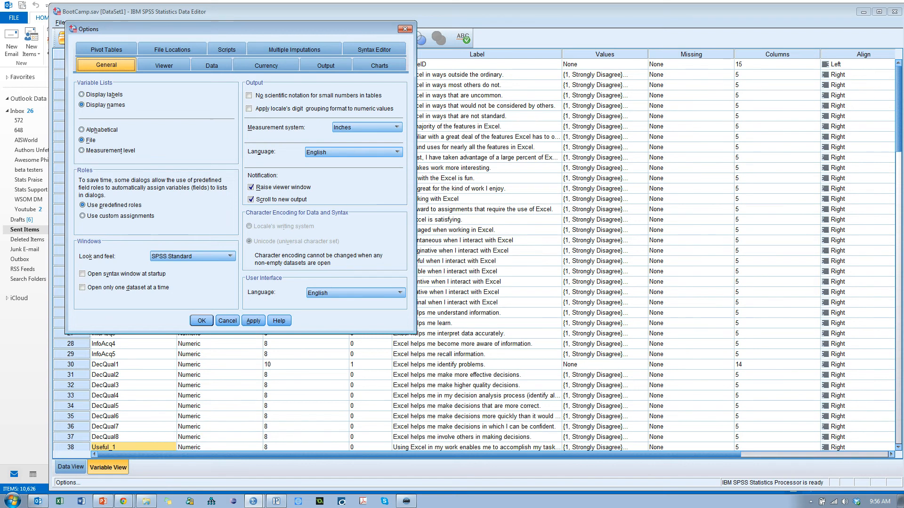
click(228, 321)
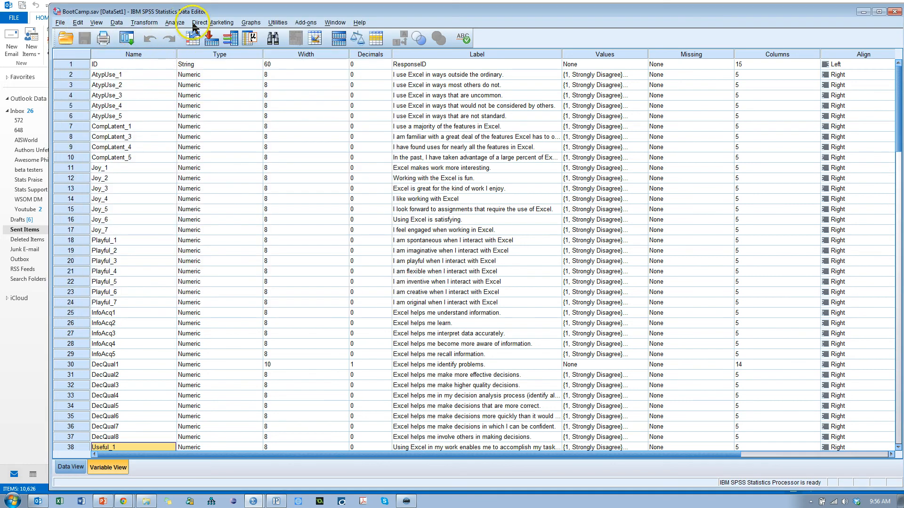
Step: Rerun the Frequencies analysis on the variables already selected, AtypUse_1 through UseExcel
click(177, 24)
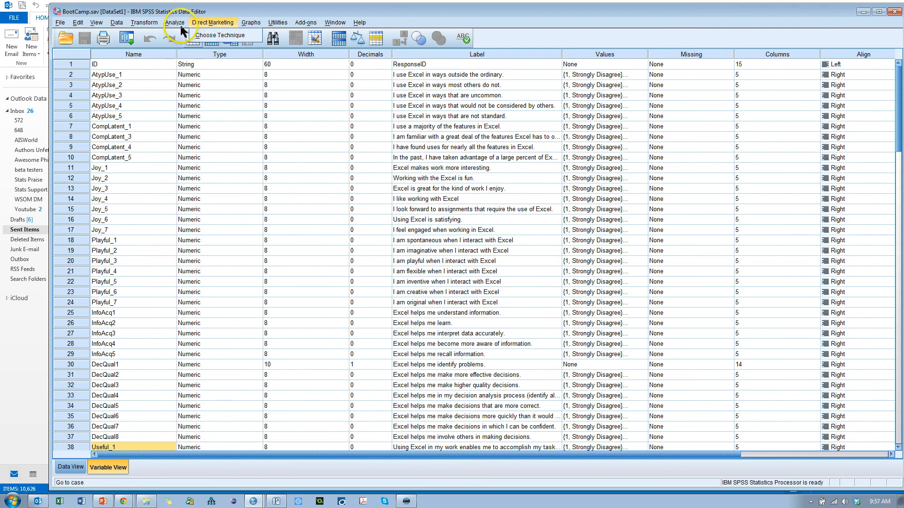
mouse_move(217, 45)
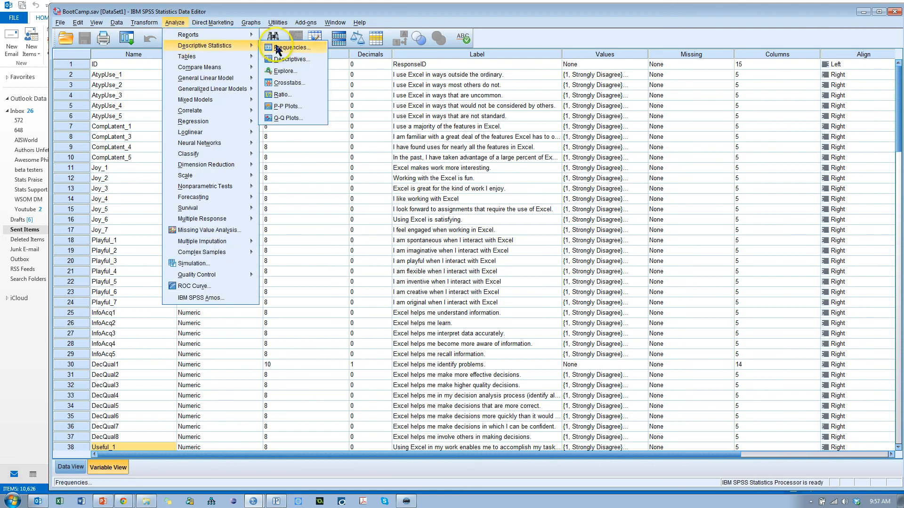
click(288, 48)
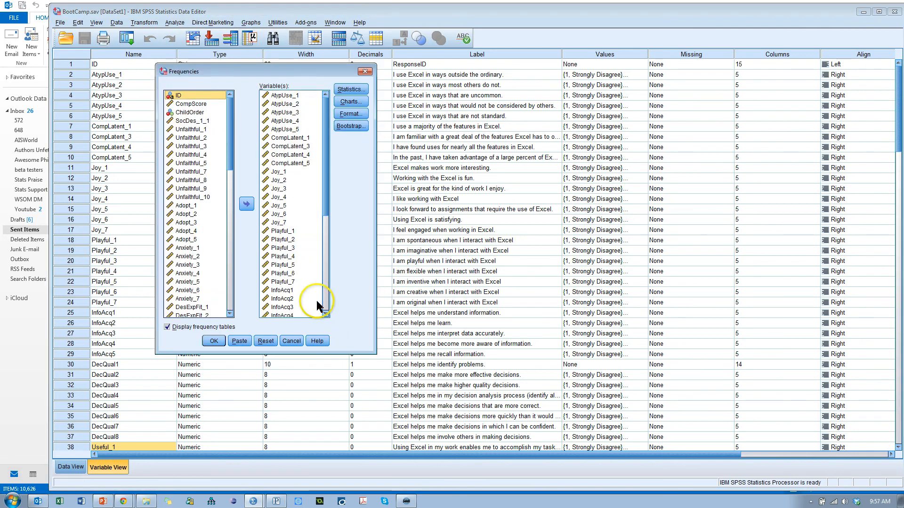
drag(327, 207, 315, 307)
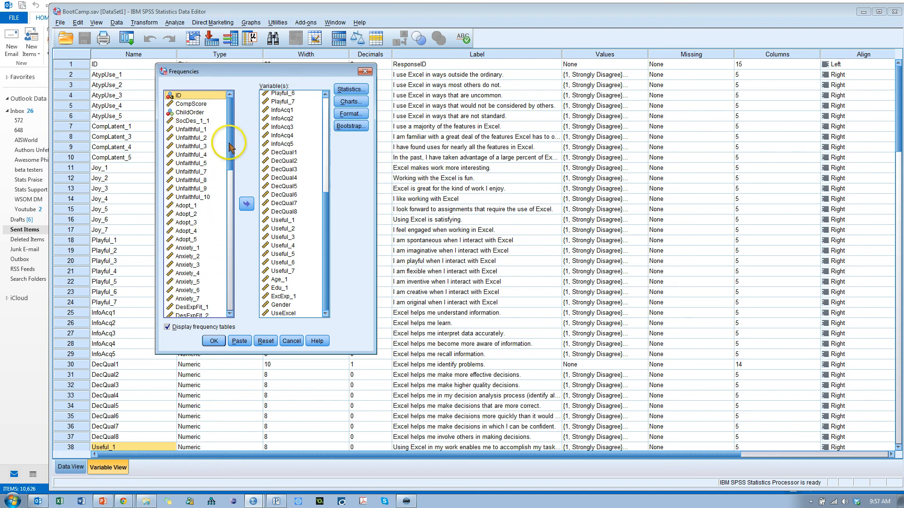
drag(230, 136, 226, 116)
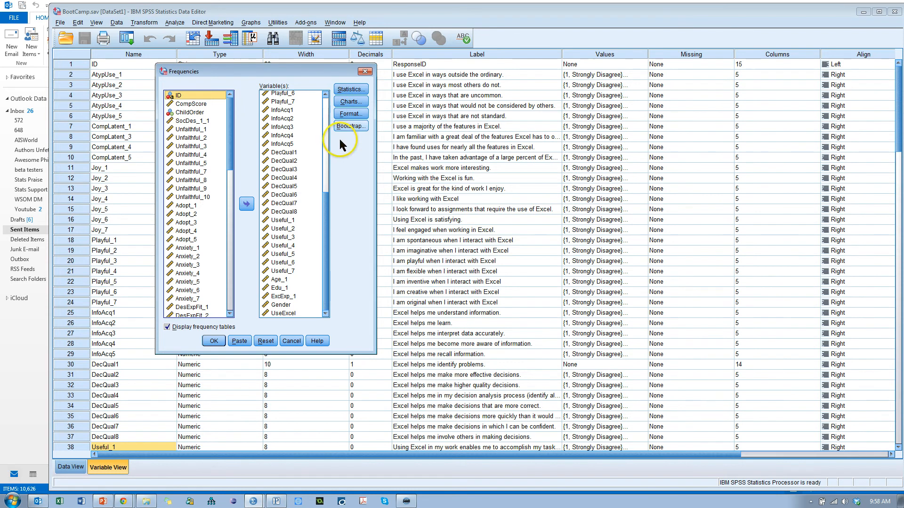
drag(307, 72, 401, 36)
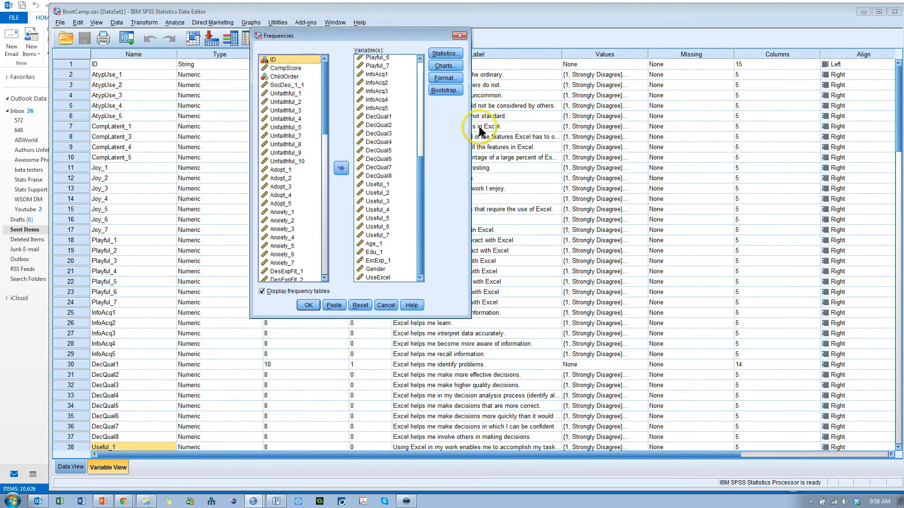
click(308, 305)
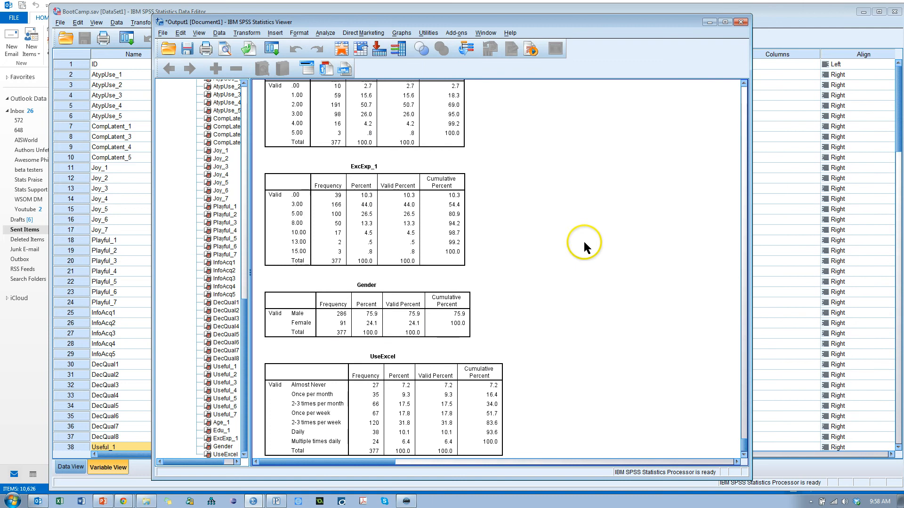
Step: Examine the valid and missing counts for all variables in the Statistics table of the new Frequencies output
scroll(583, 240, up, 3)
scroll(504, 254, up, 15)
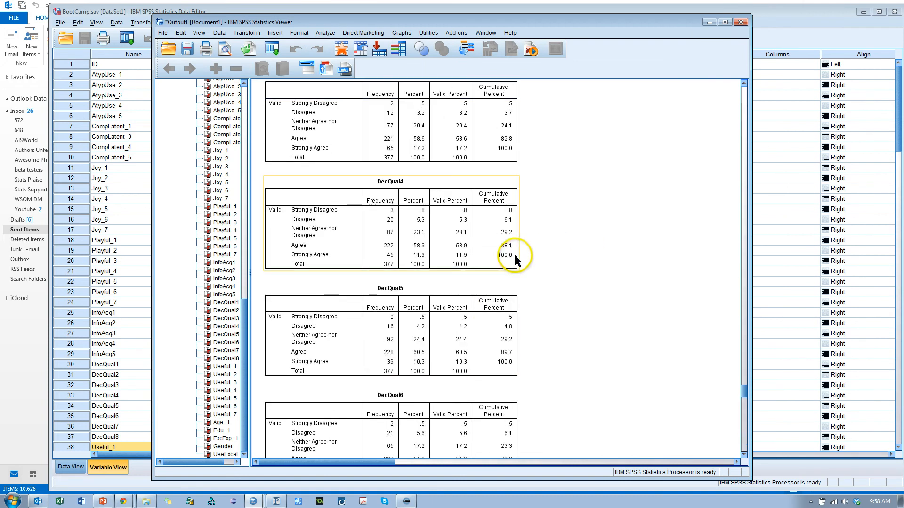
scroll(518, 257, up, 20)
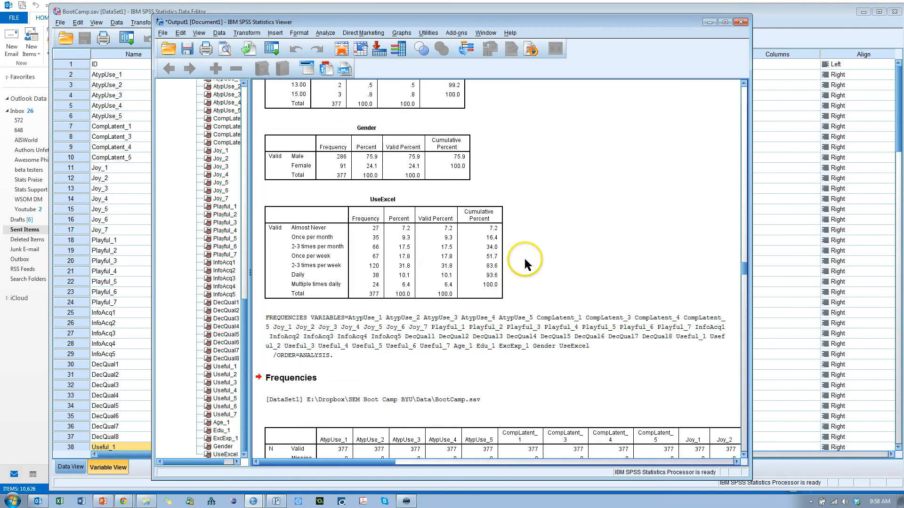
scroll(521, 254, down, 6)
scroll(514, 253, up, 3)
click(394, 236)
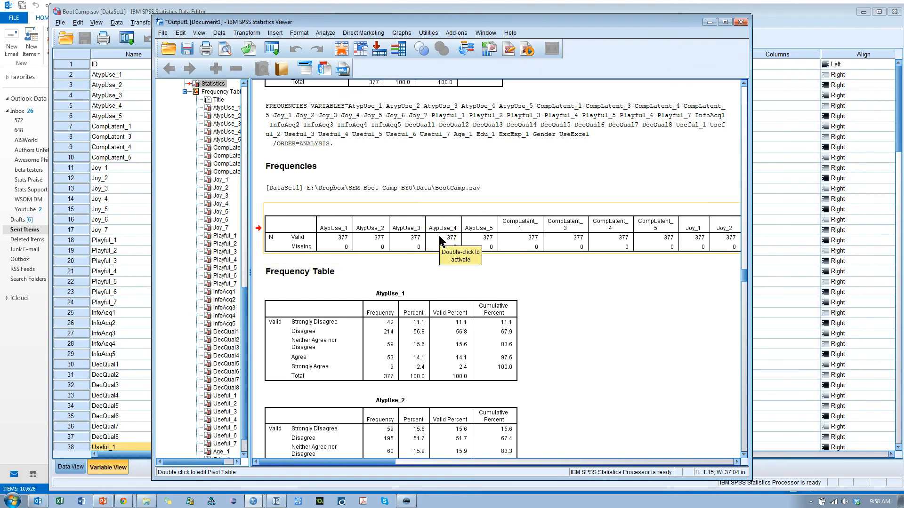
click(521, 242)
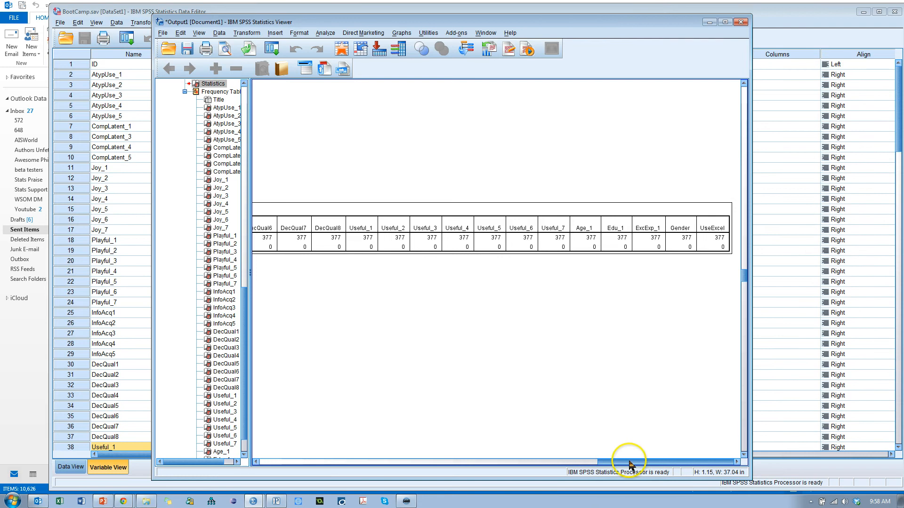
drag(631, 462, 303, 478)
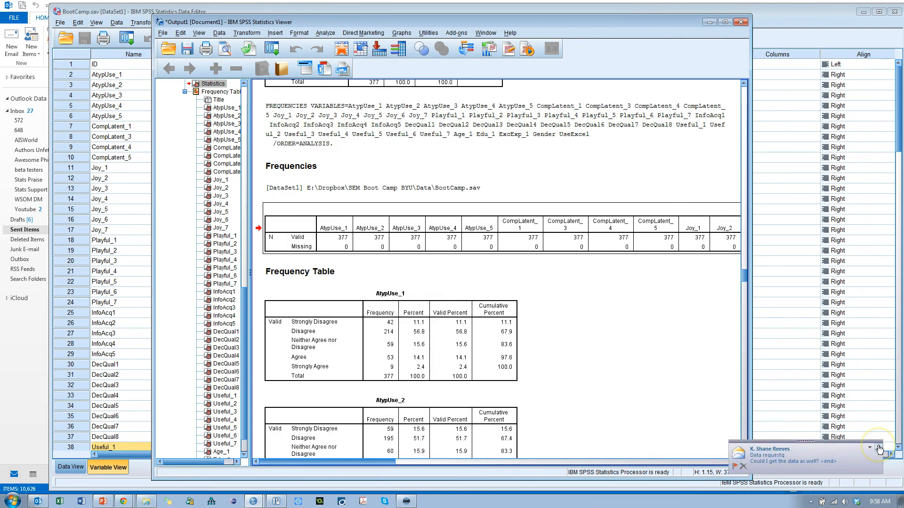
Step: Open the newly arrived data-request email, reply with BootCamp.sav attached, send it, and minimize the Data folder window
click(781, 456)
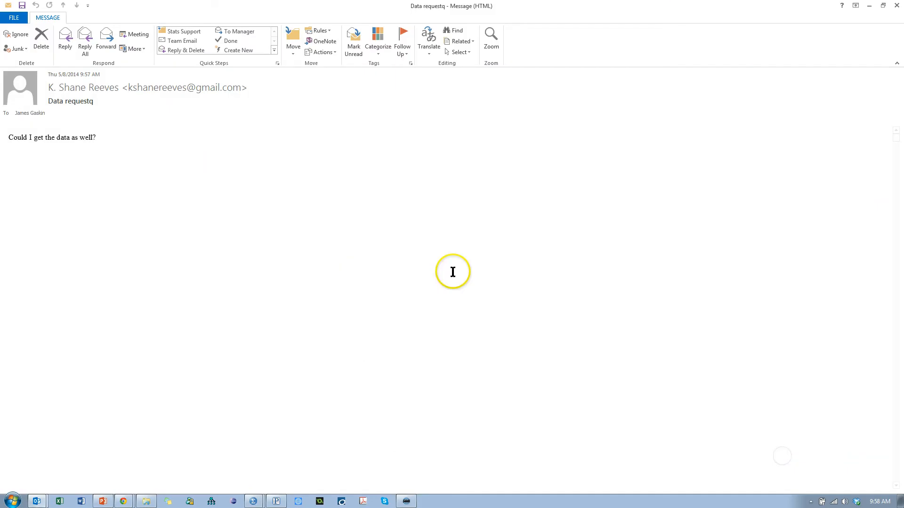
key(ctrl+r)
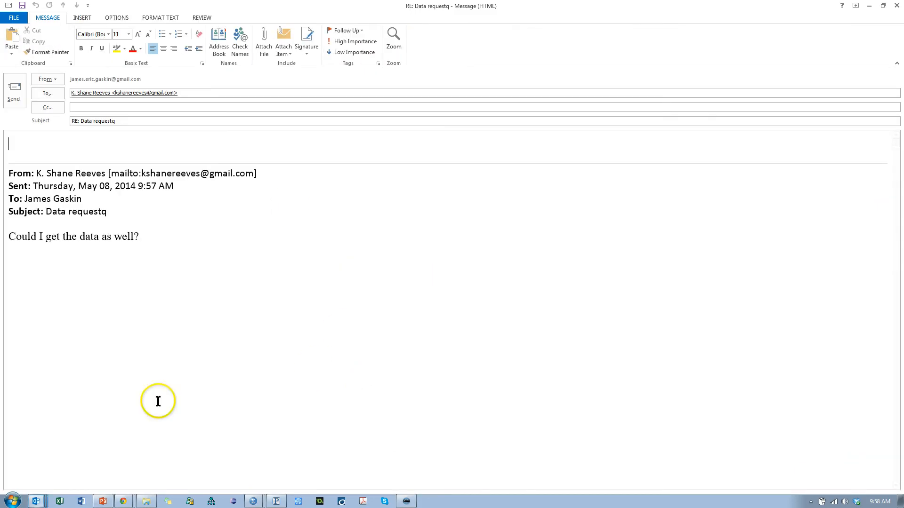
click(146, 501)
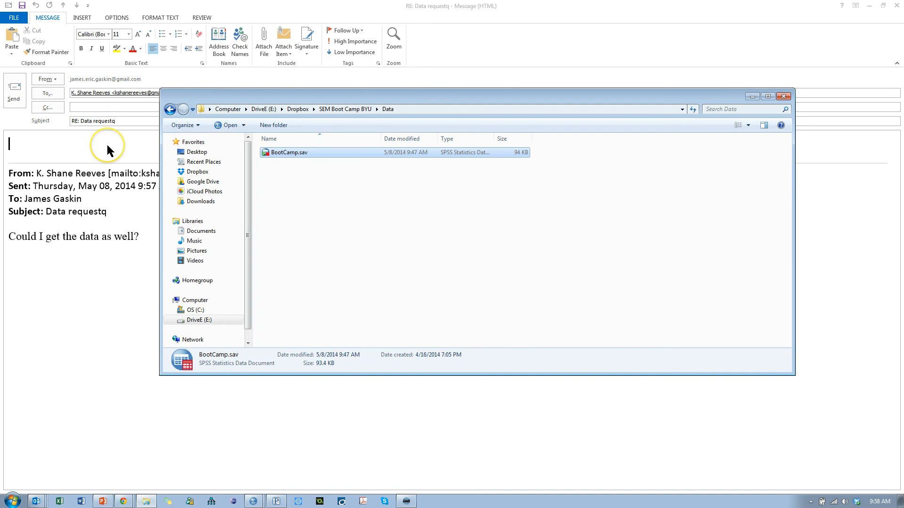
click(13, 92)
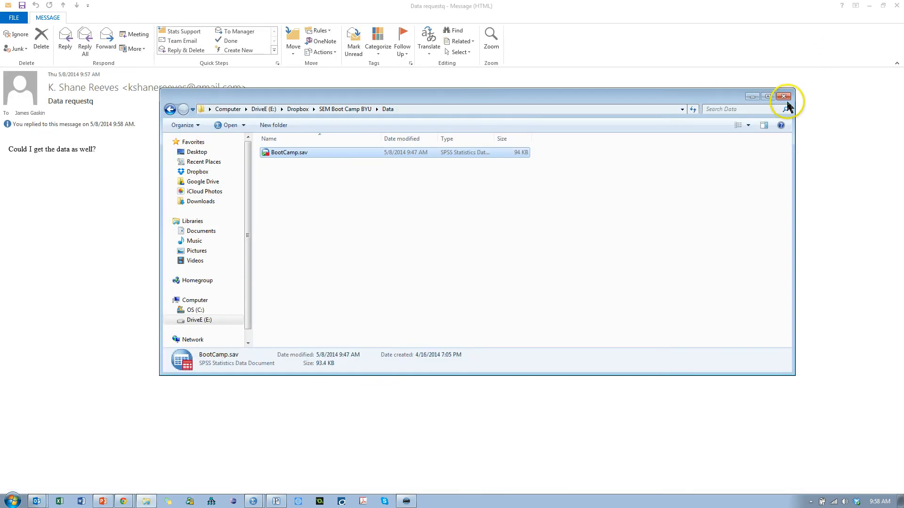
click(752, 96)
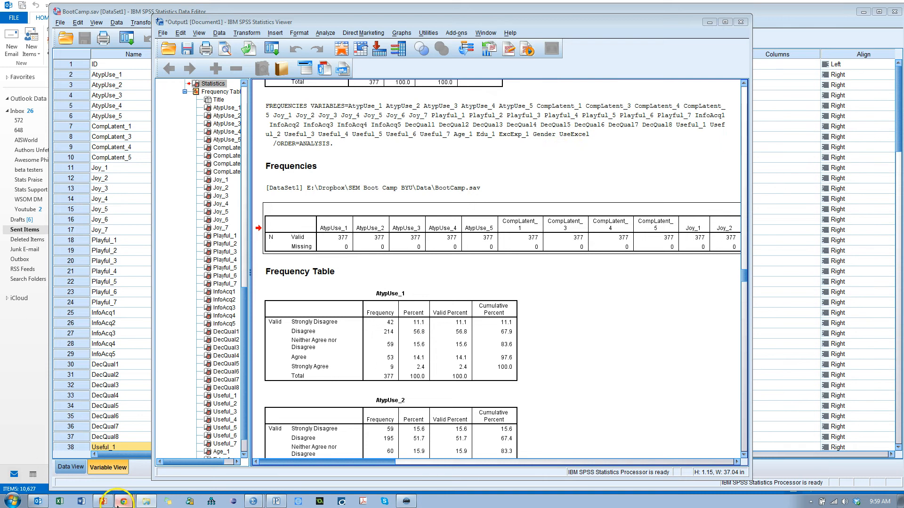
Step: Switch to the browser and open the General Guidelines page of statwiki.kolobkreations.com in a new tab
mouse_move(123, 501)
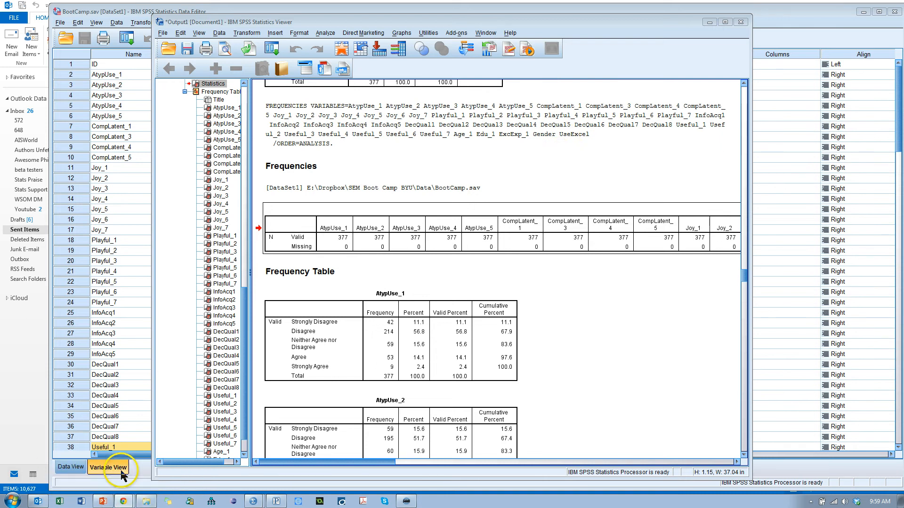
click(122, 472)
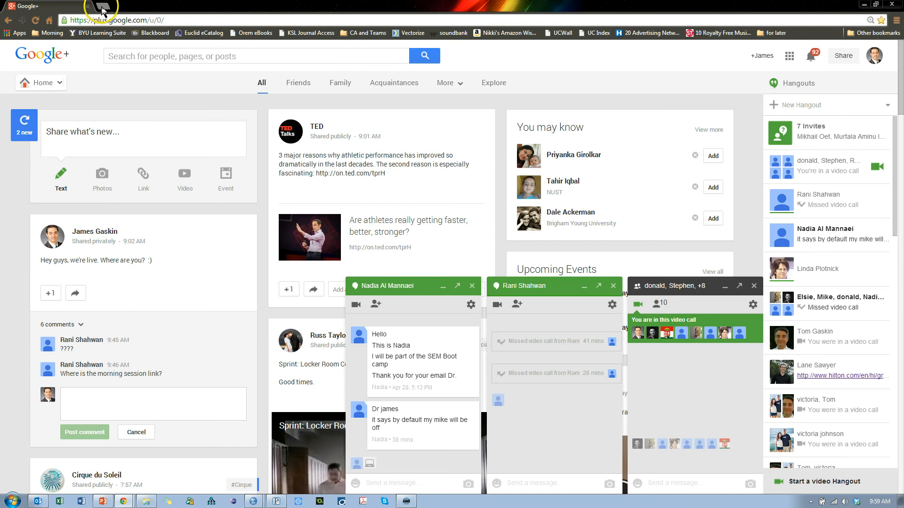
click(101, 6)
text(statwiki.kolobkreations.com)
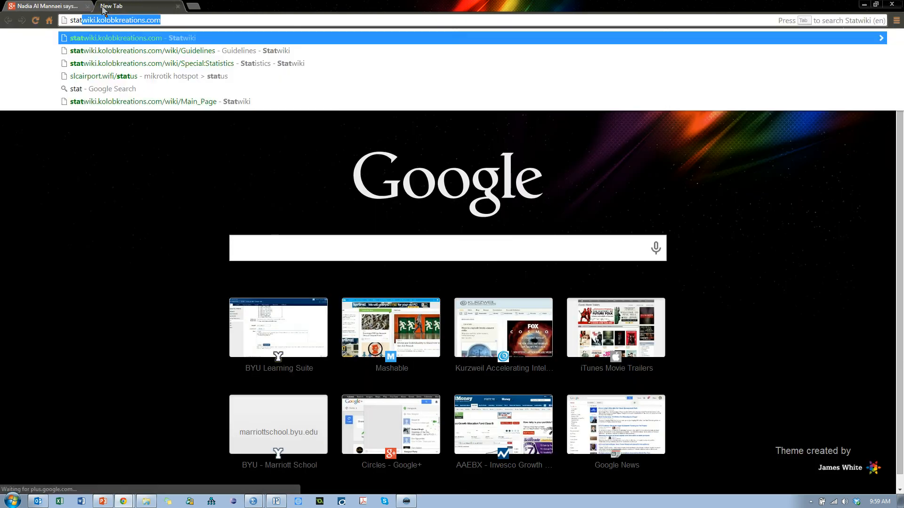
key(Return)
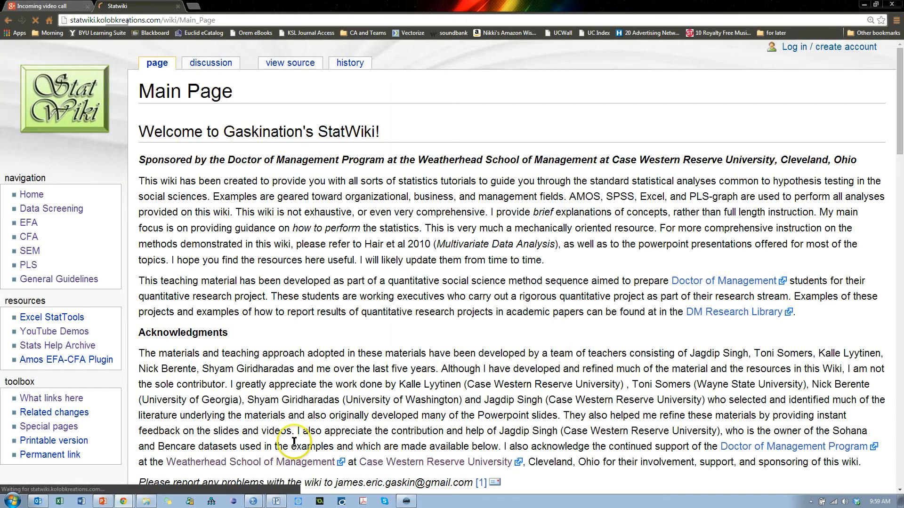
click(71, 279)
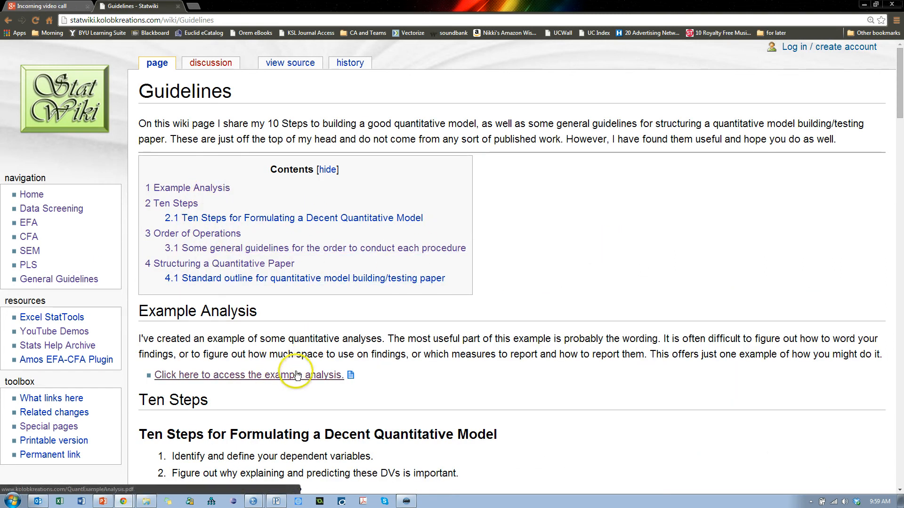
Step: Open the example analysis from the Guidelines page and highlight its Missing Data write-up under Data Screening
click(278, 377)
drag(269, 194, 659, 245)
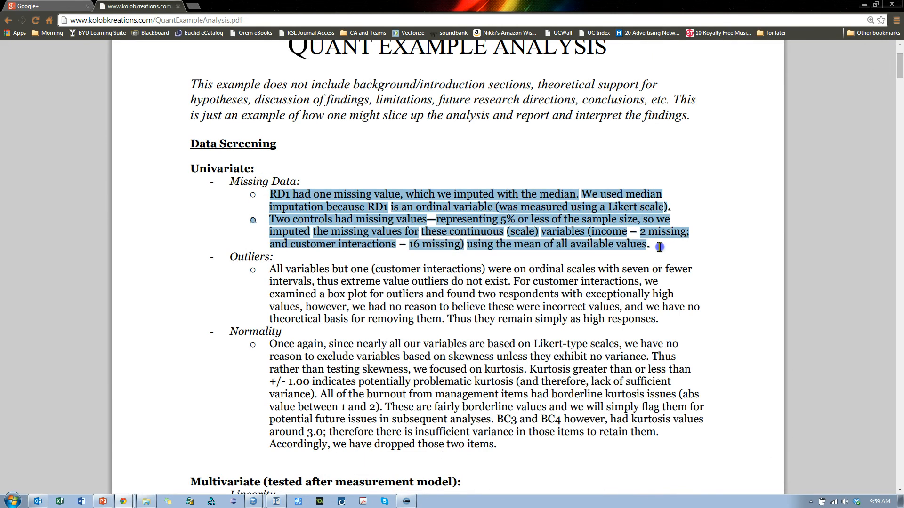
click(553, 280)
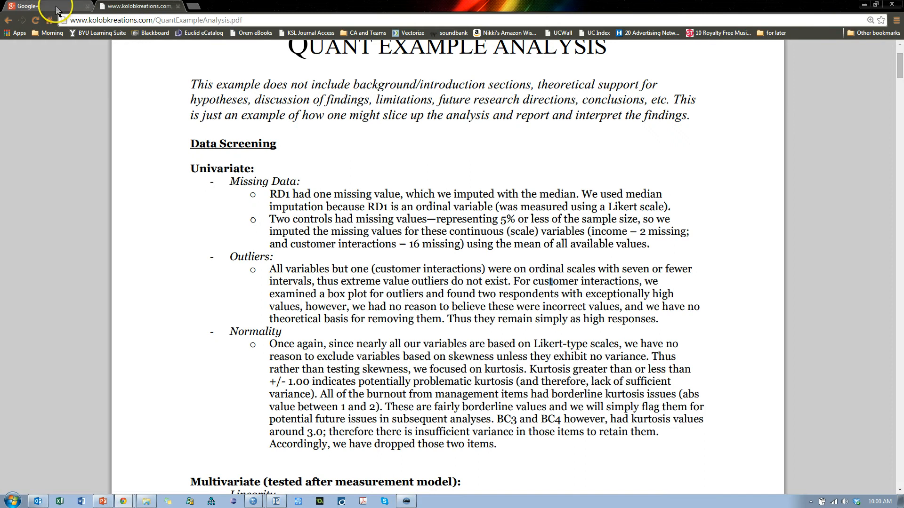
Step: Return to the Guidelines page and skim through its outlined analysis steps
click(8, 21)
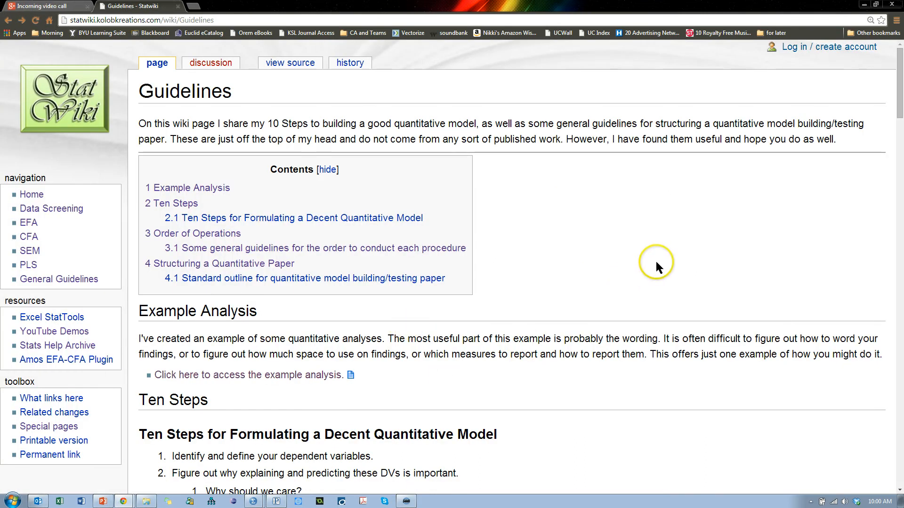
scroll(657, 267, down, 20)
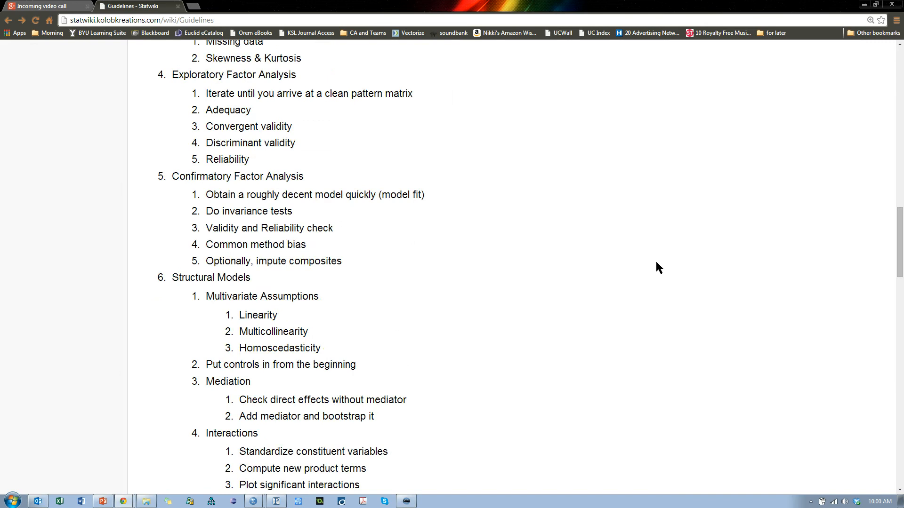
scroll(658, 267, down, 7)
scroll(654, 263, up, 20)
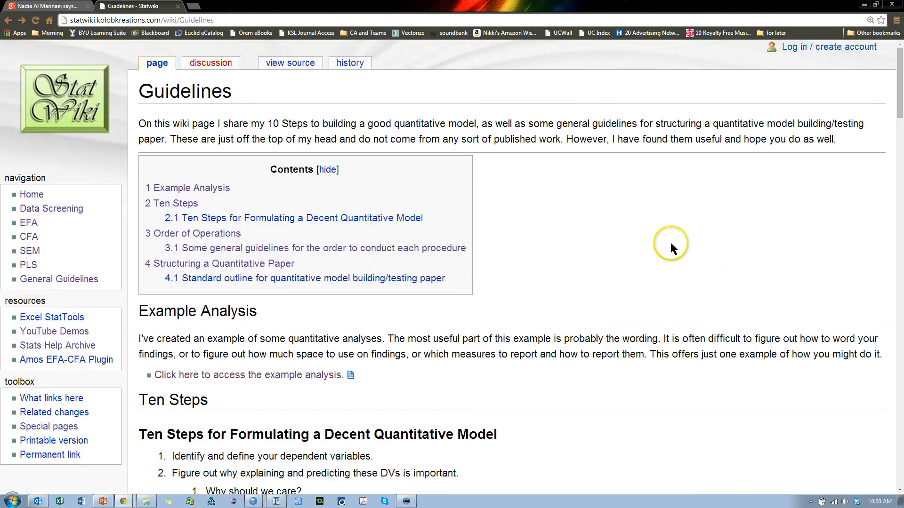
Step: Switch back to the SPSS Data Editor and clear the Joy_7 value of case 23 in Data View
key(alt+Tab)
key(alt+Tab)
key(alt+Tab)
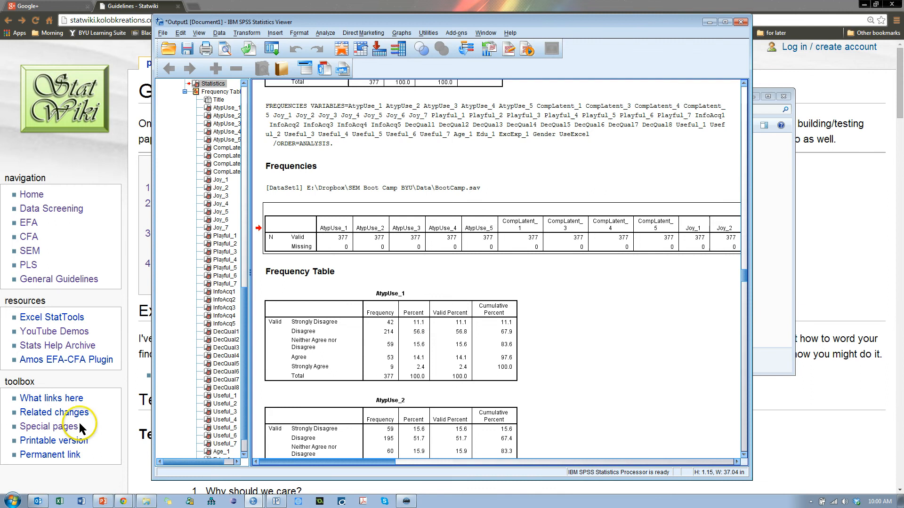
key(alt+Tab)
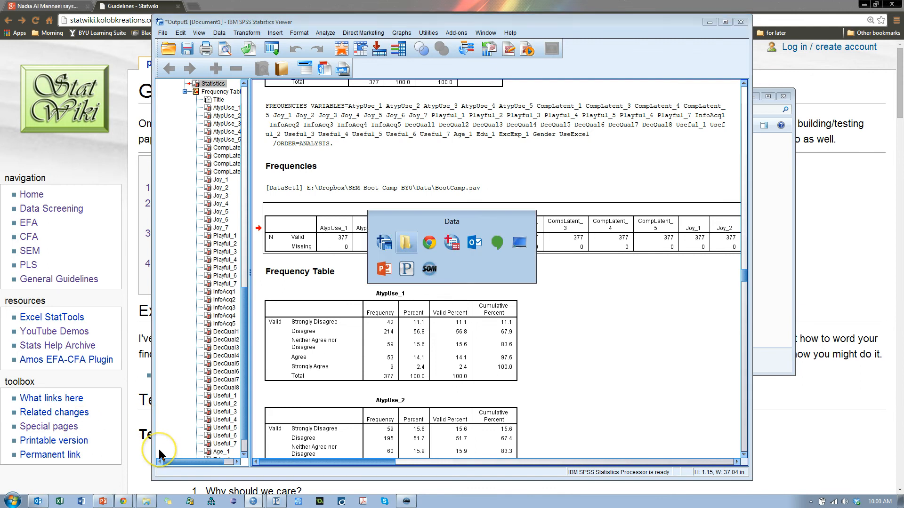
key(alt+shift+Tab)
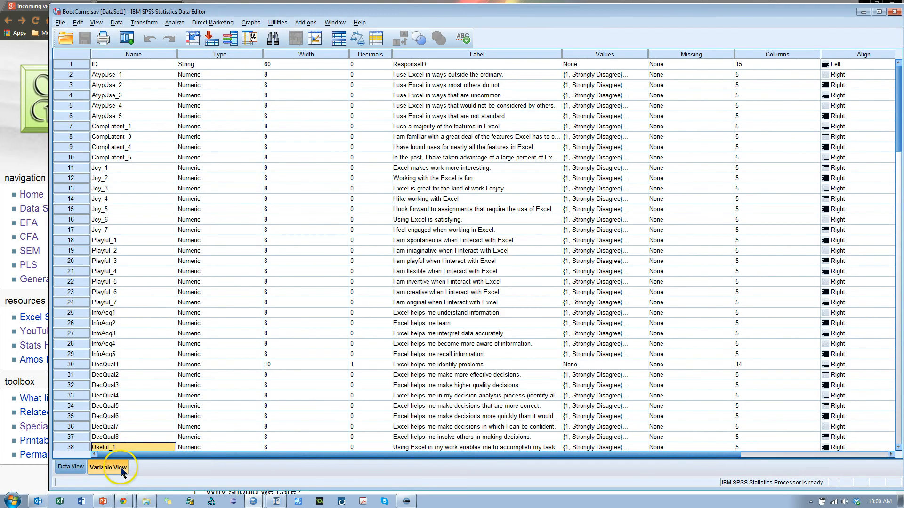
click(70, 467)
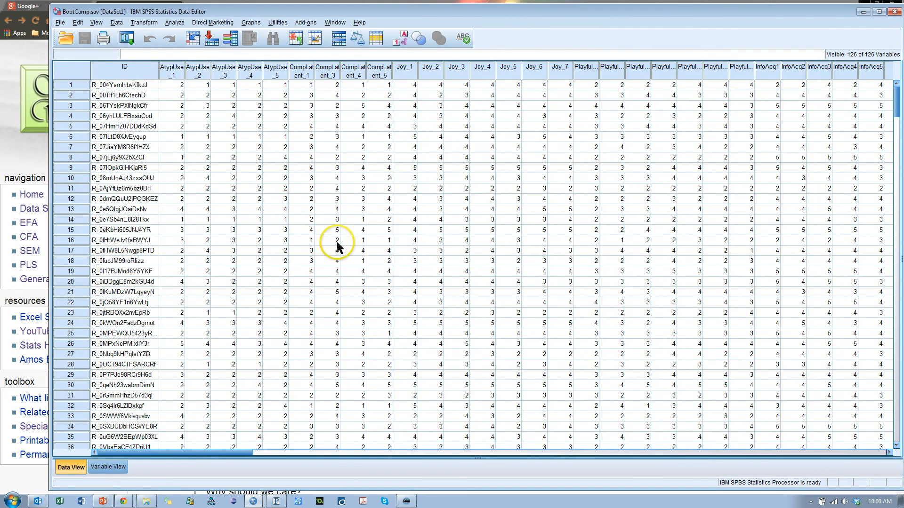
click(589, 178)
click(560, 313)
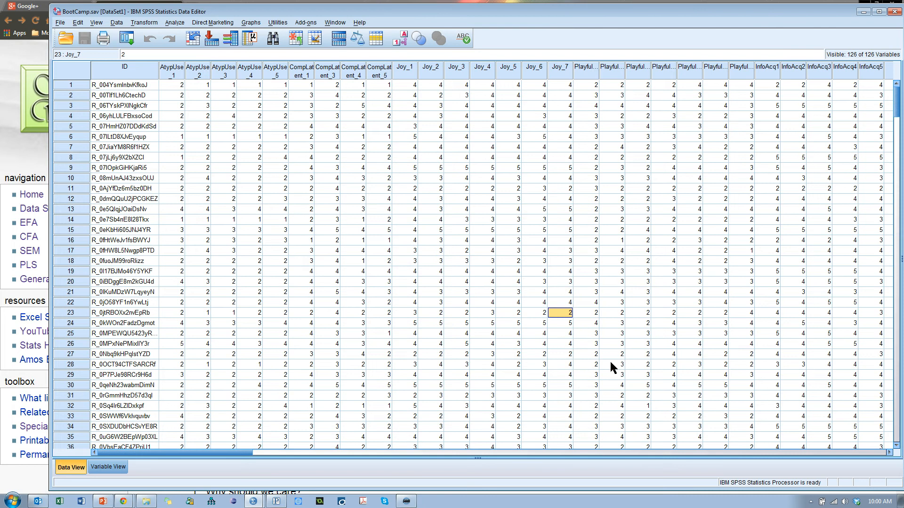
key(Delete)
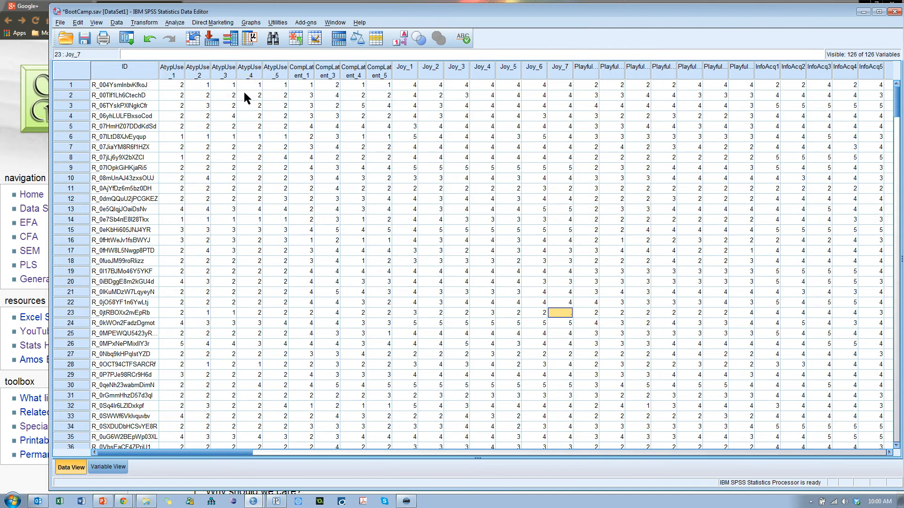
Step: Set up Replace Missing Values for Joy_7, naming the output variable Joy_7 so it overwrites the original
click(148, 23)
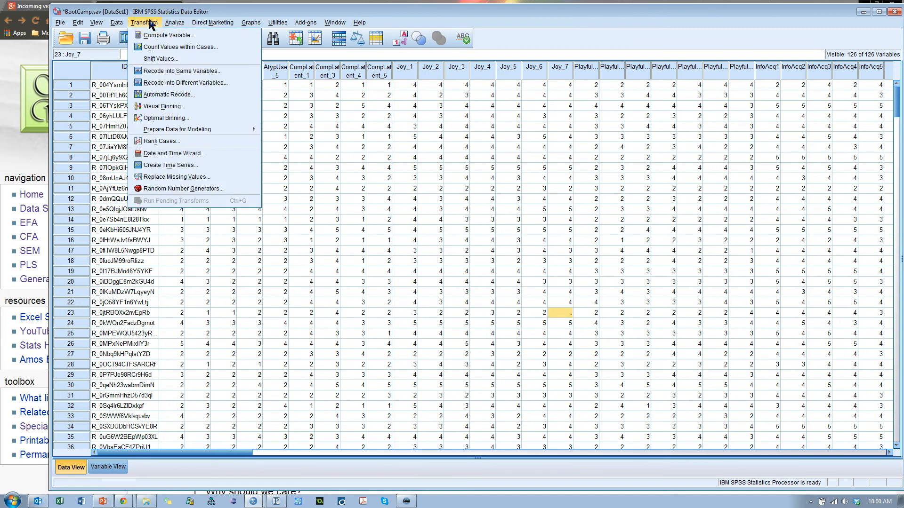
click(206, 183)
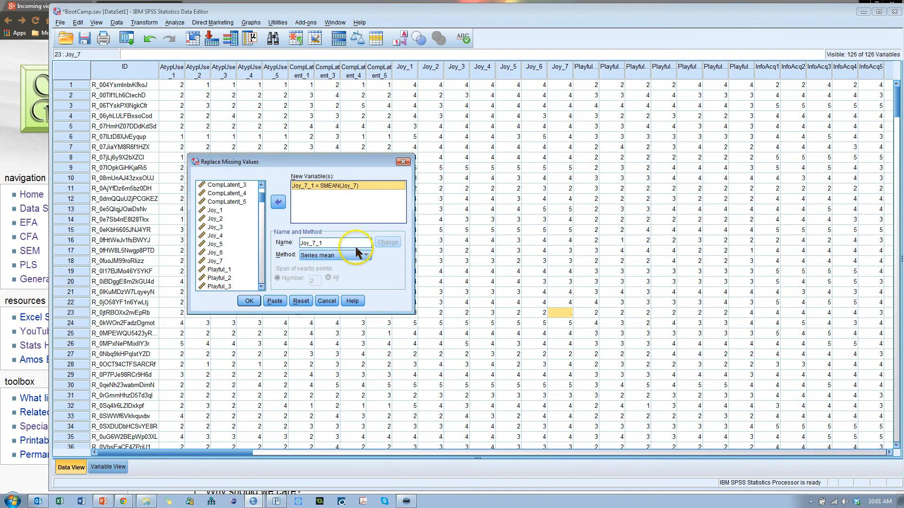
click(393, 243)
key(End)
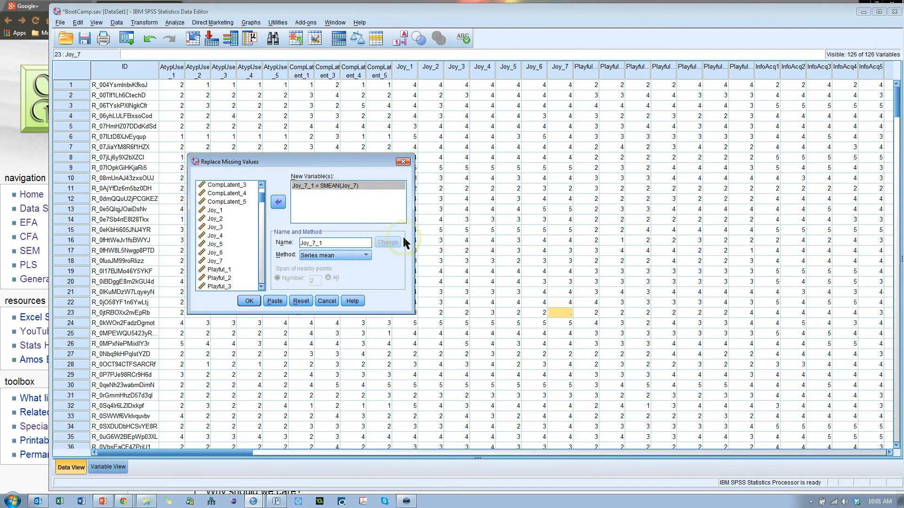
key(BackSpace)
key(BackSpace)
click(387, 242)
Step: Set the replacement method to Median of nearby points with a span of All, and run it over the existing Joy_7
click(365, 255)
click(358, 278)
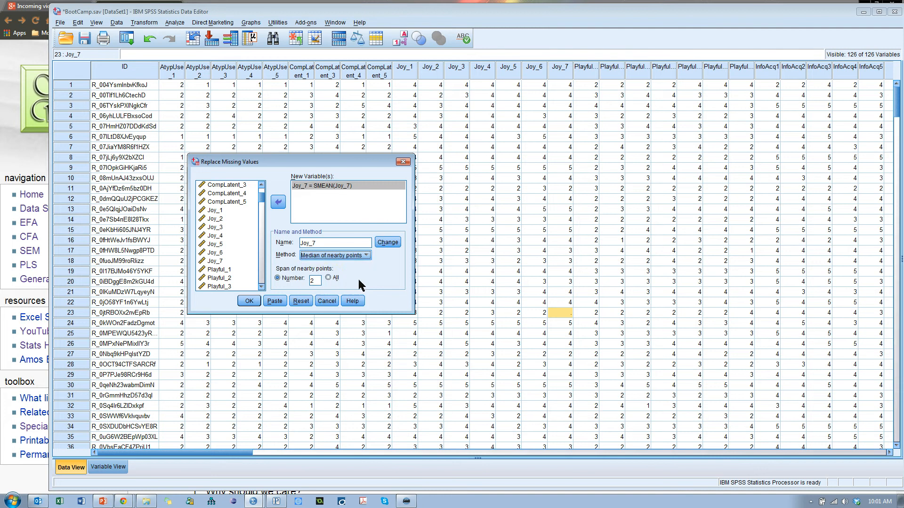
click(328, 278)
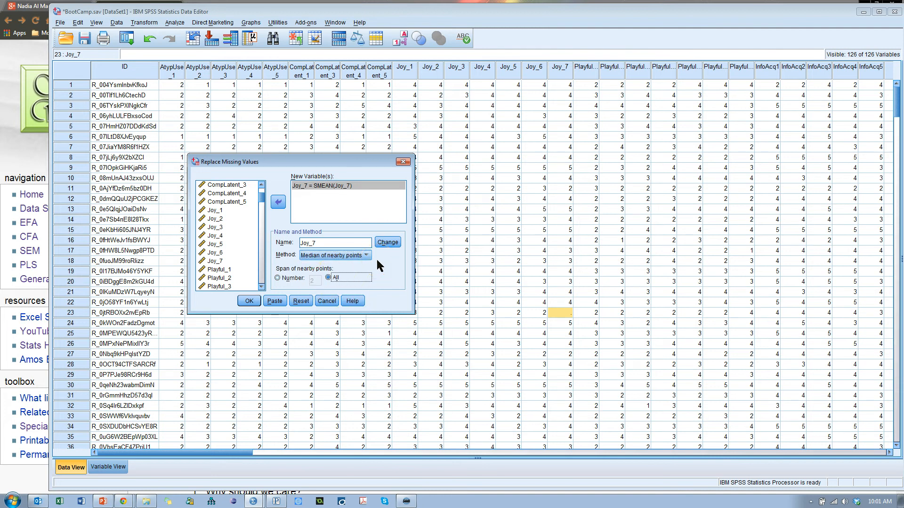
key(Return)
click(286, 251)
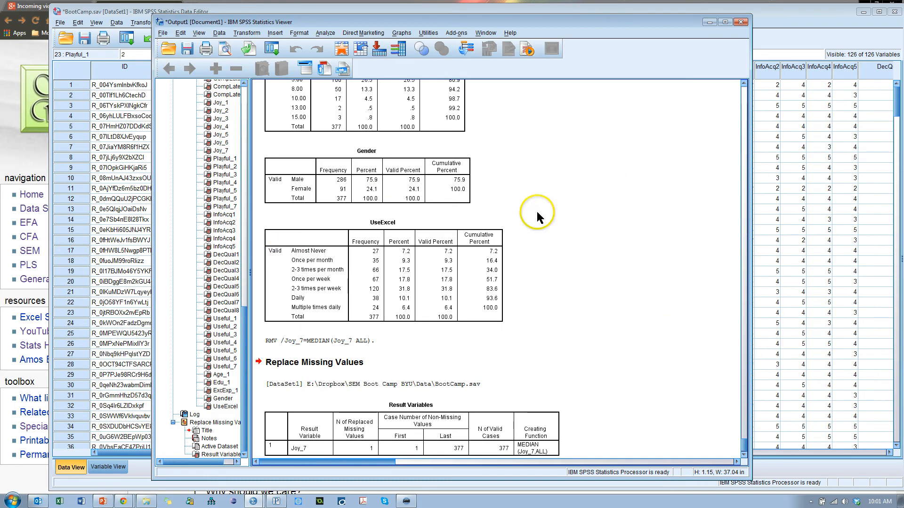
Step: Return to the Data Editor, show the imputed Joy_7 in Variable View, and save the dataset
key(alt+Tab)
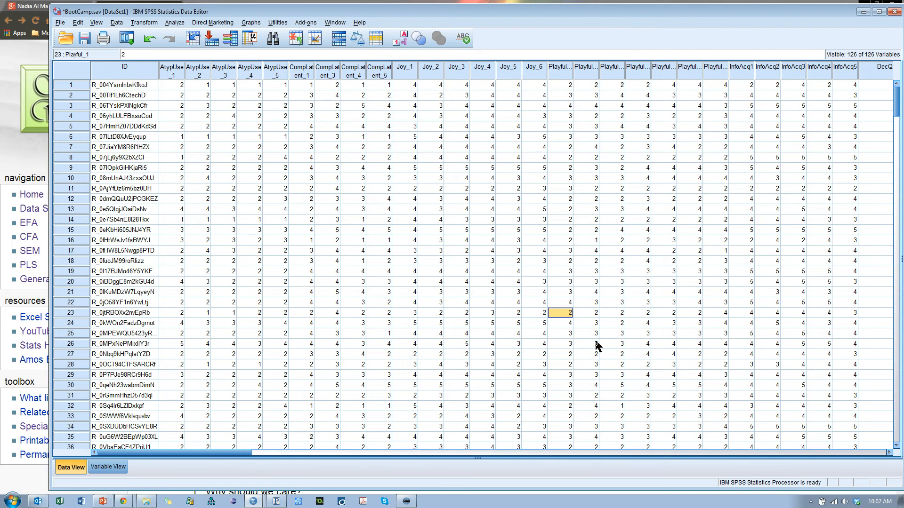
key(ctrl+t)
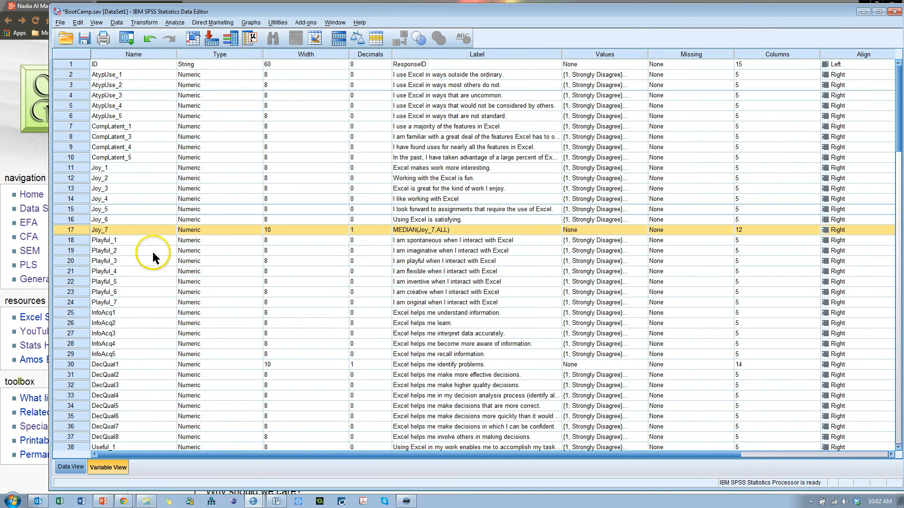
click(85, 40)
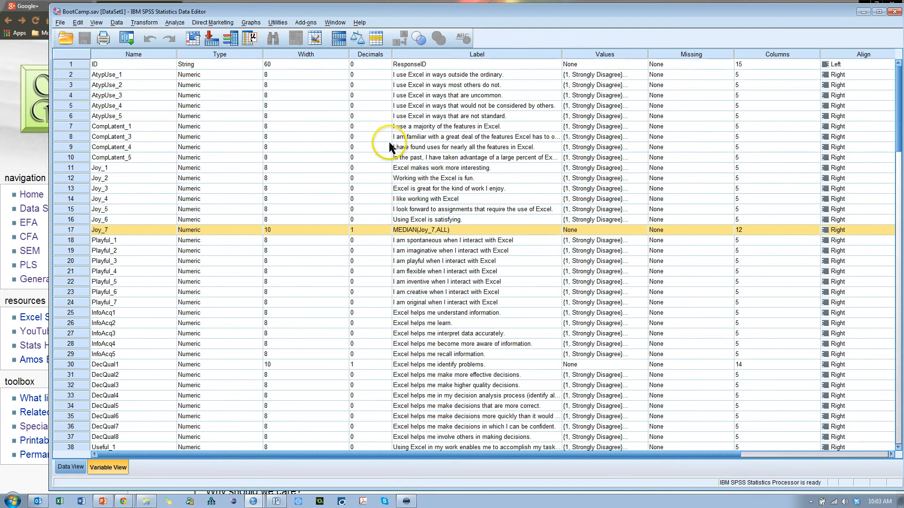
Step: Look through the variable list to its end in Variable View and select the last variable, SysSat_6
scroll(118, 226, down, 20)
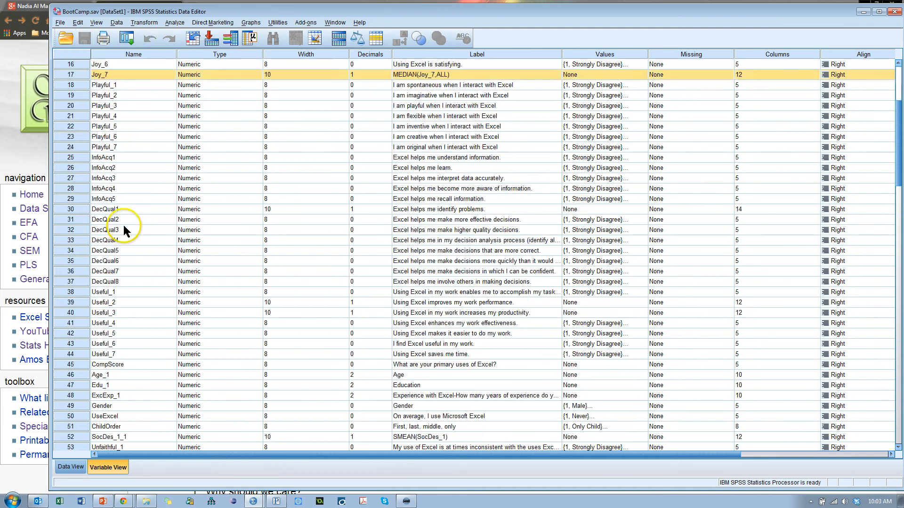
click(97, 240)
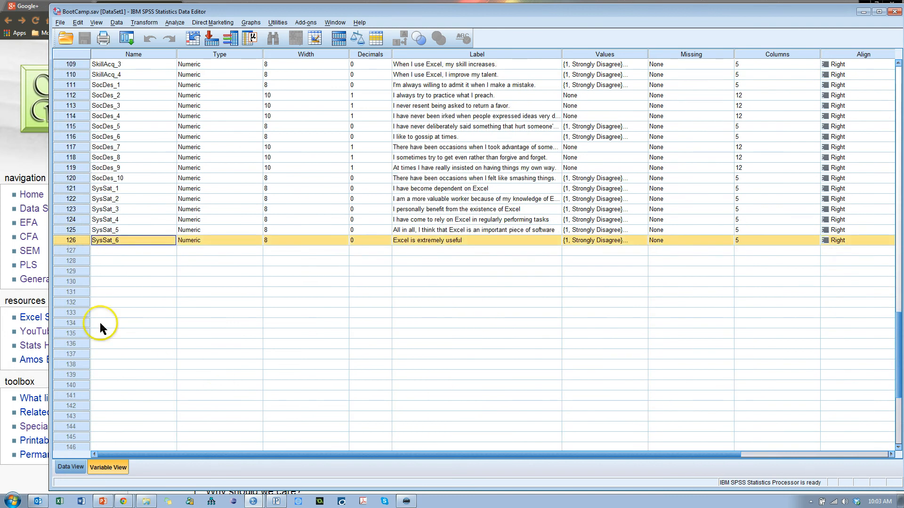
mouse_move(72, 240)
mouse_down()
mouse_move(75, 90)
mouse_move(72, 237)
mouse_up()
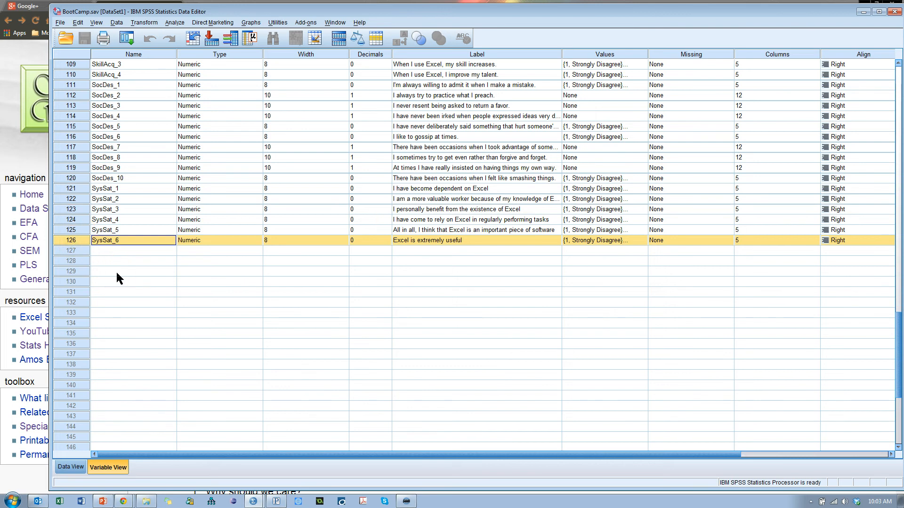
click(152, 23)
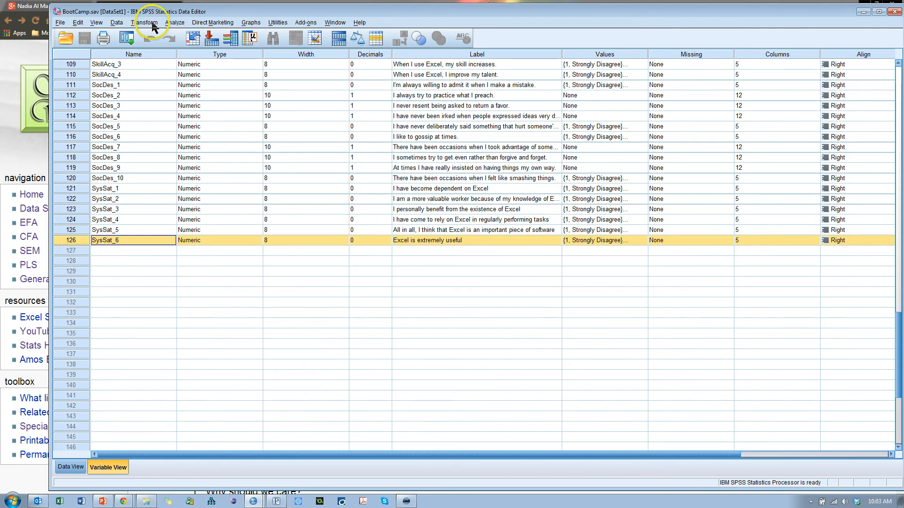
scroll(123, 89, up, 1)
click(103, 469)
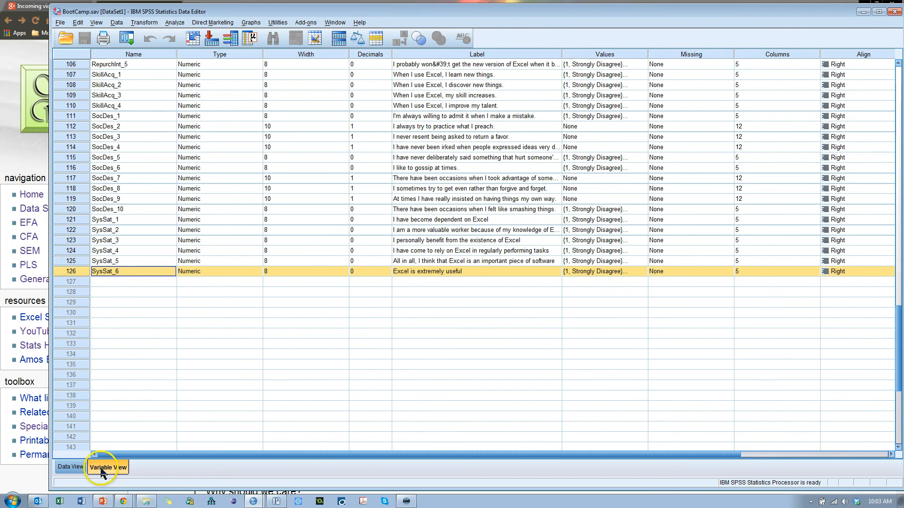
Step: Show the data values and save the dataset as BootCamp.sav on the Desktop in SPSS Statistics format
click(71, 467)
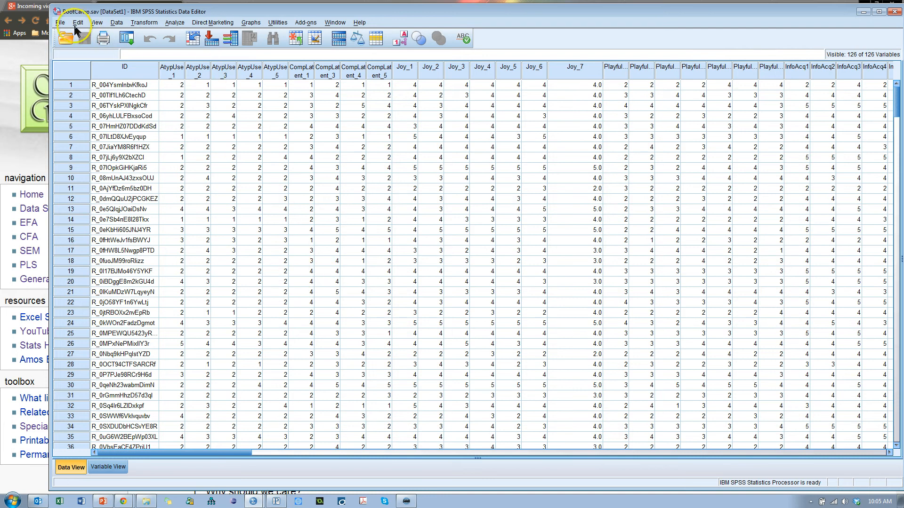
click(59, 23)
click(80, 115)
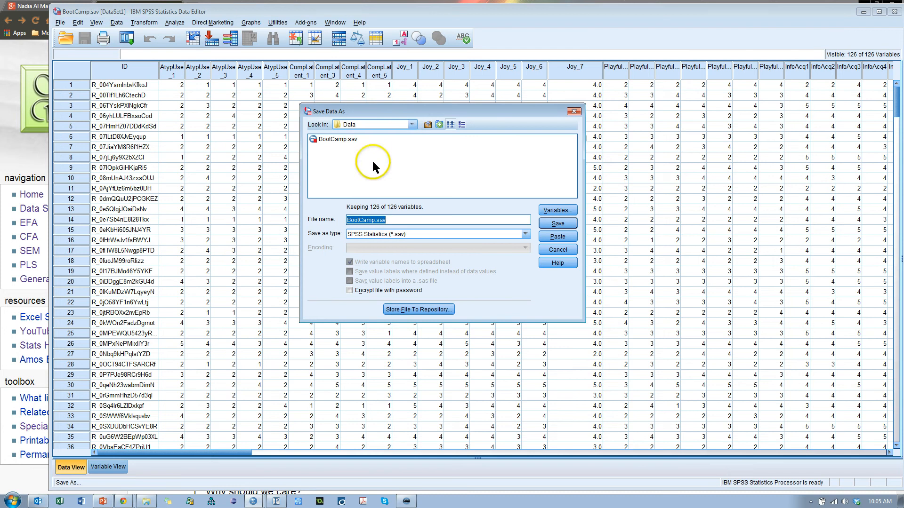
click(413, 126)
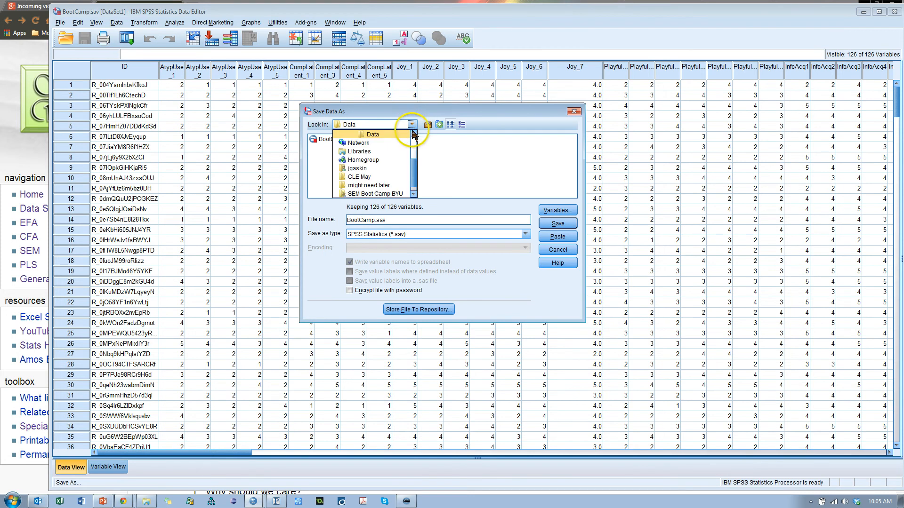
scroll(412, 151, up, 2)
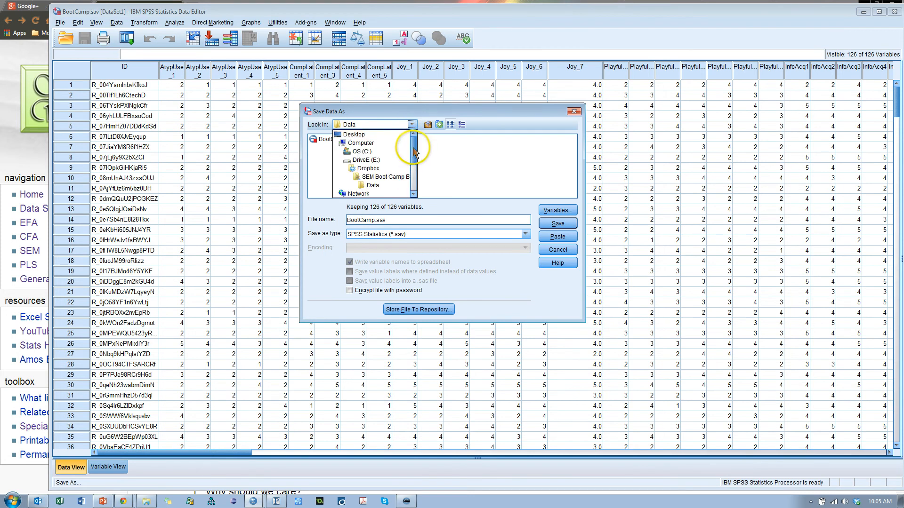
click(374, 136)
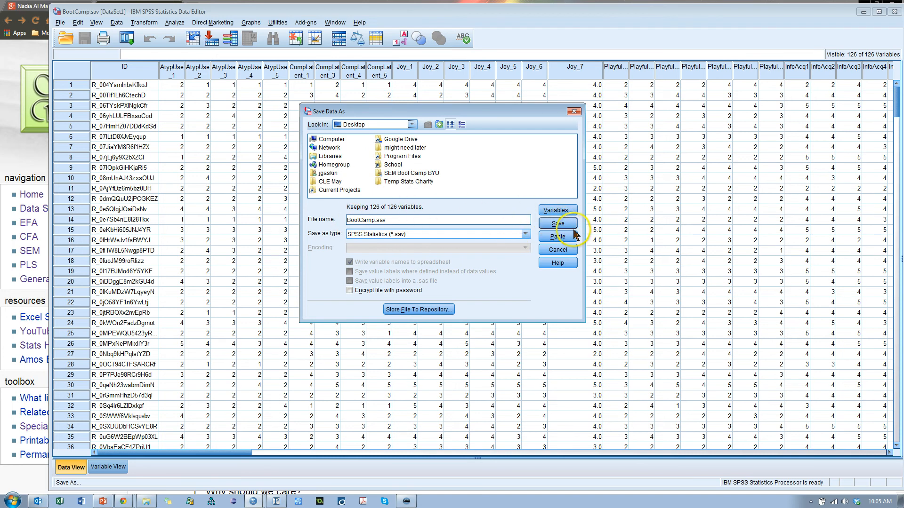
click(558, 223)
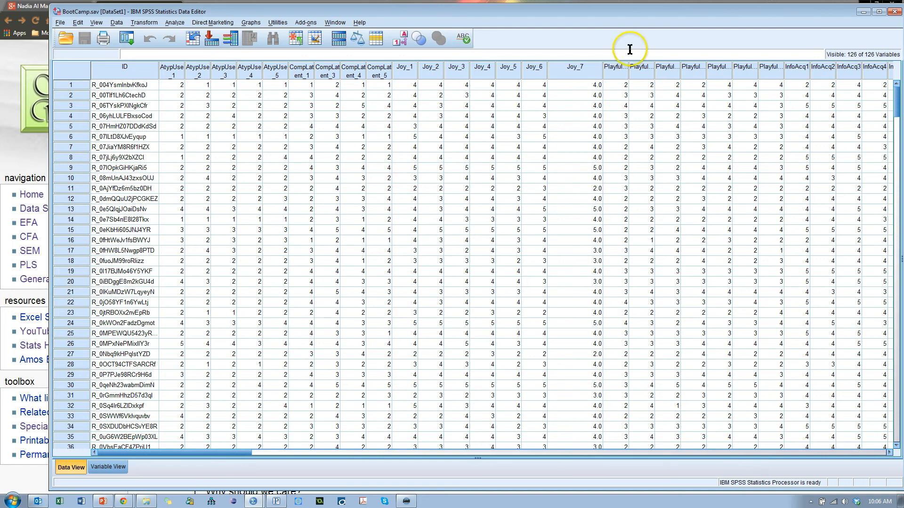
Step: Clear the values of Joy_4, Joy_5 and Joy_3 in row 11 of the data to create missing values
click(116, 468)
click(70, 467)
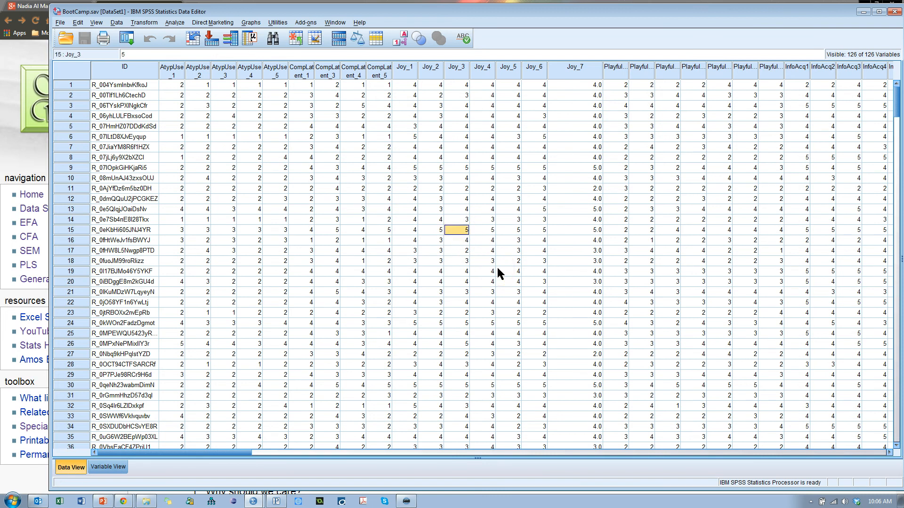
click(489, 189)
key(Delete)
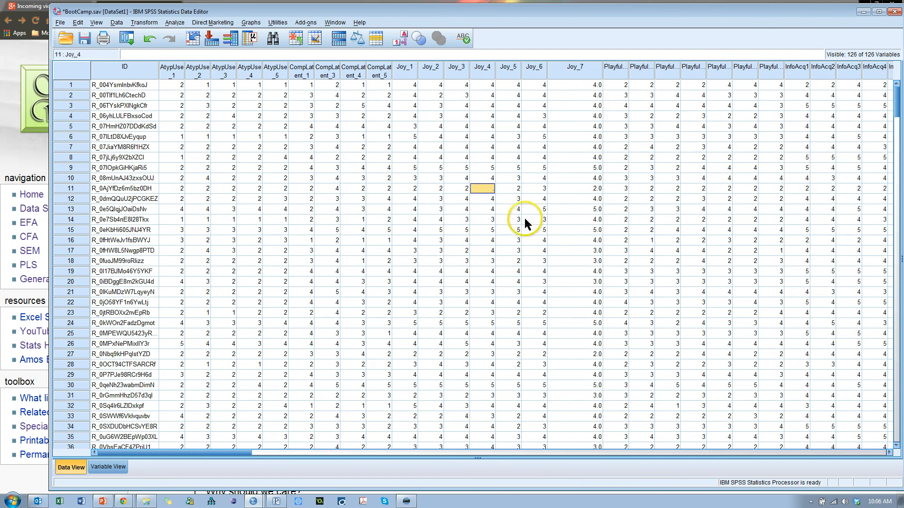
click(512, 189)
key(Delete)
click(464, 189)
key(Delete)
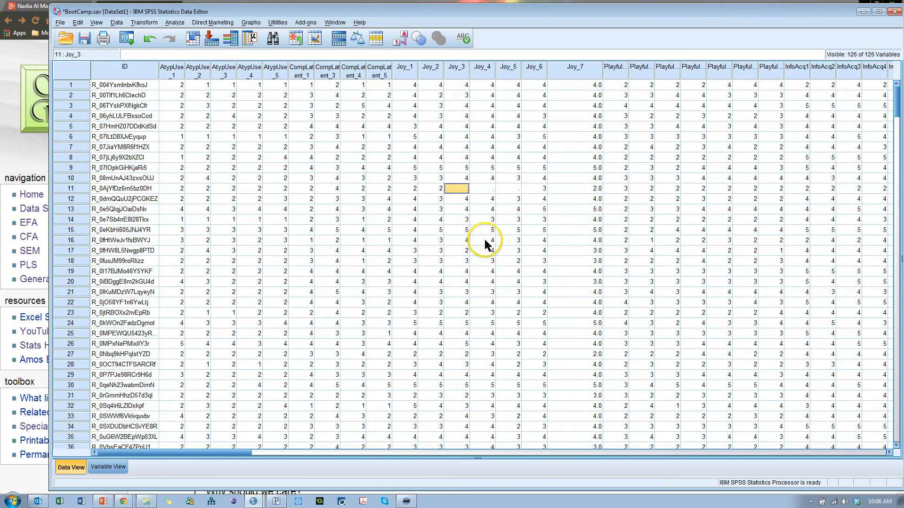
Step: In Replace Missing Values, remove the earlier Joy_7 entry and add Joy_3, Joy_4 and Joy_5 as variables to impute
click(169, 23)
mouse_move(144, 23)
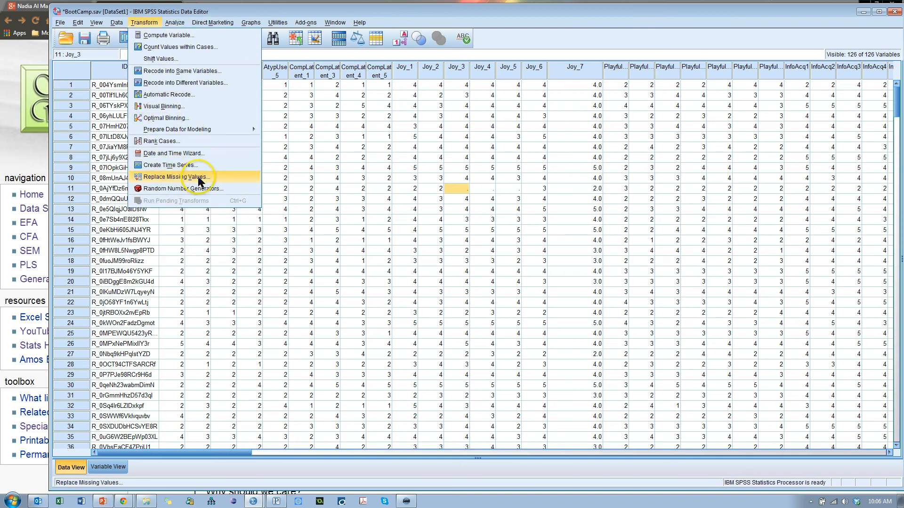
click(213, 178)
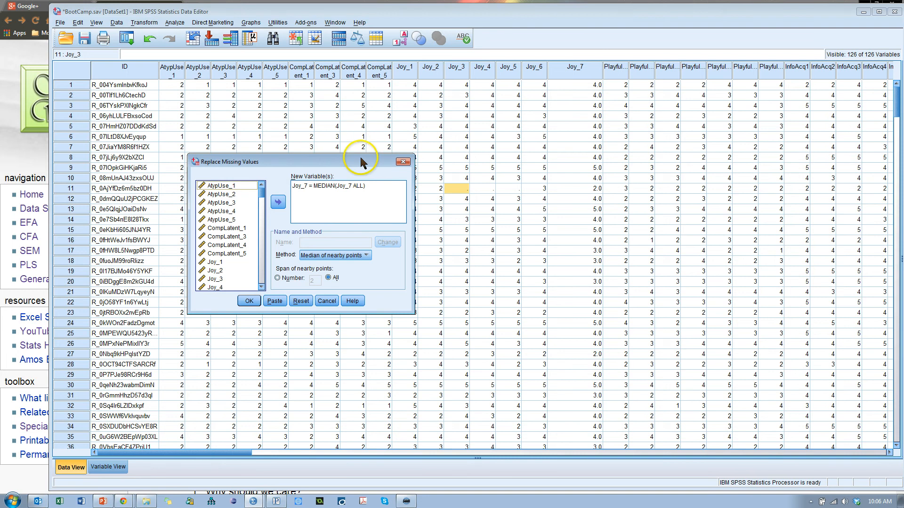
click(310, 185)
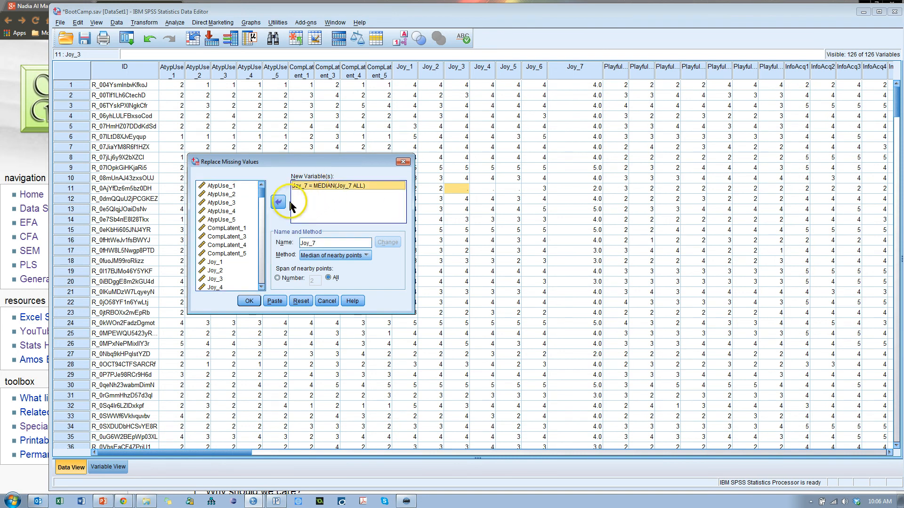
click(279, 202)
scroll(251, 202, down, 5)
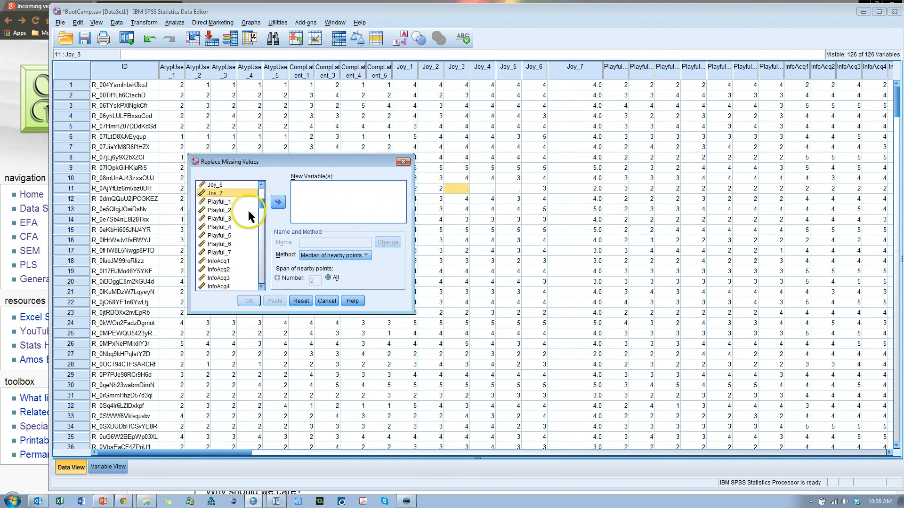
scroll(247, 210, up, 2)
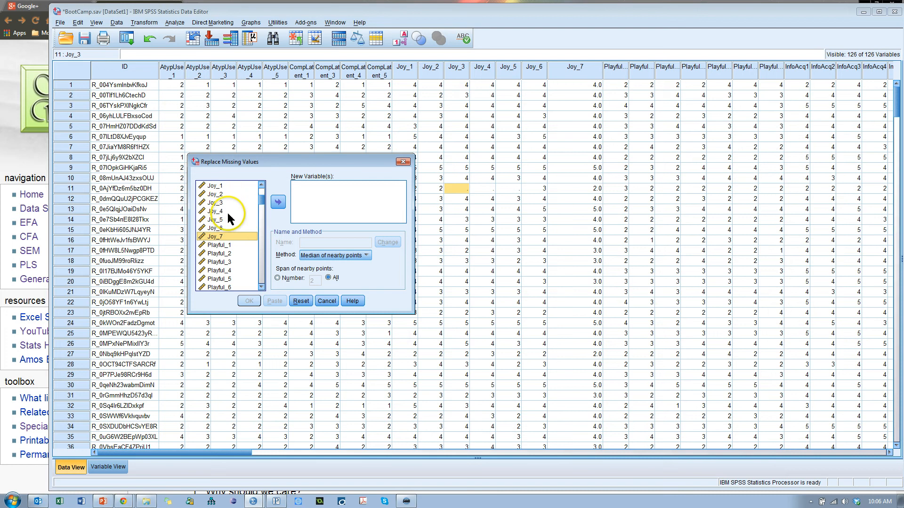
click(226, 203)
shift+click(227, 217)
click(279, 202)
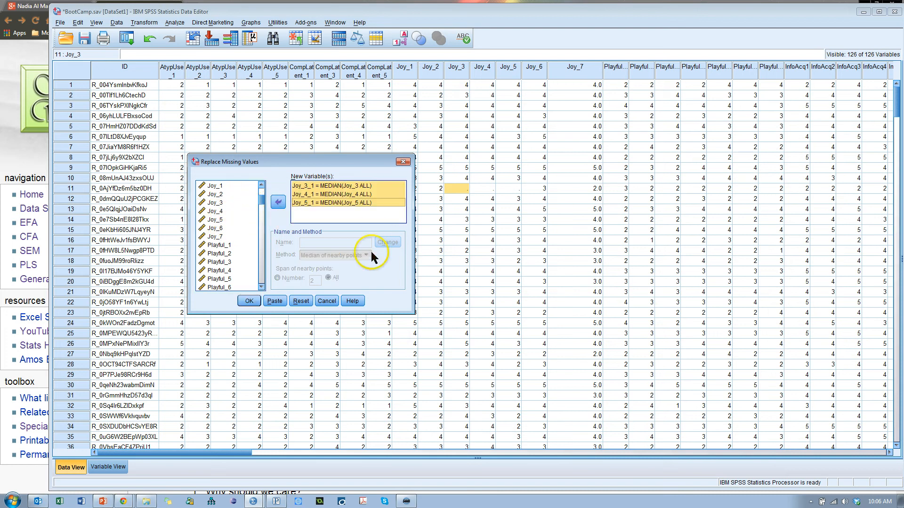
Step: Rename the first two output variables to Joy_3 and Joy_4 so they overwrite the originals
double_click(351, 245)
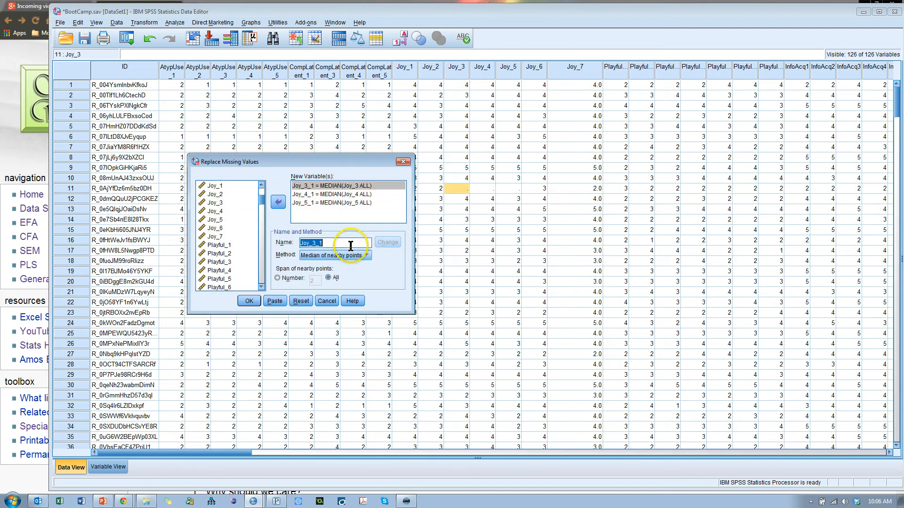
click(351, 245)
key(BackSpace)
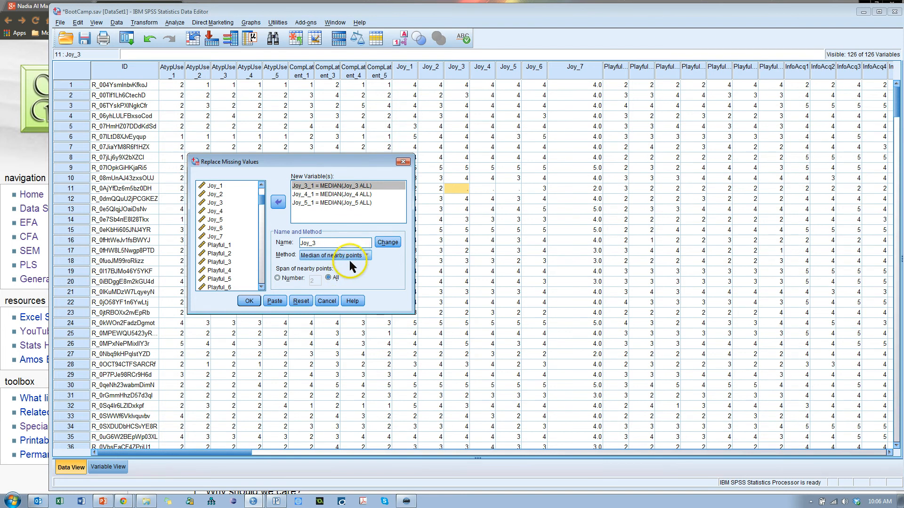
click(387, 242)
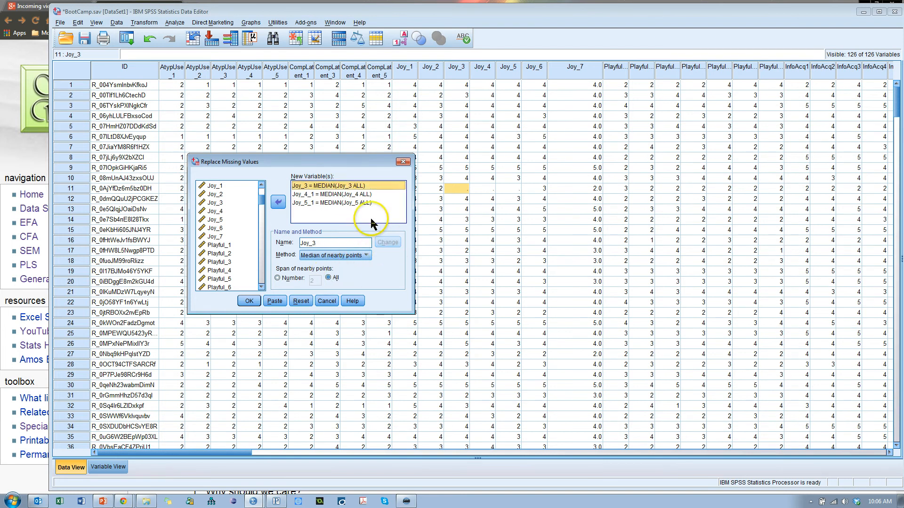
click(349, 194)
click(346, 243)
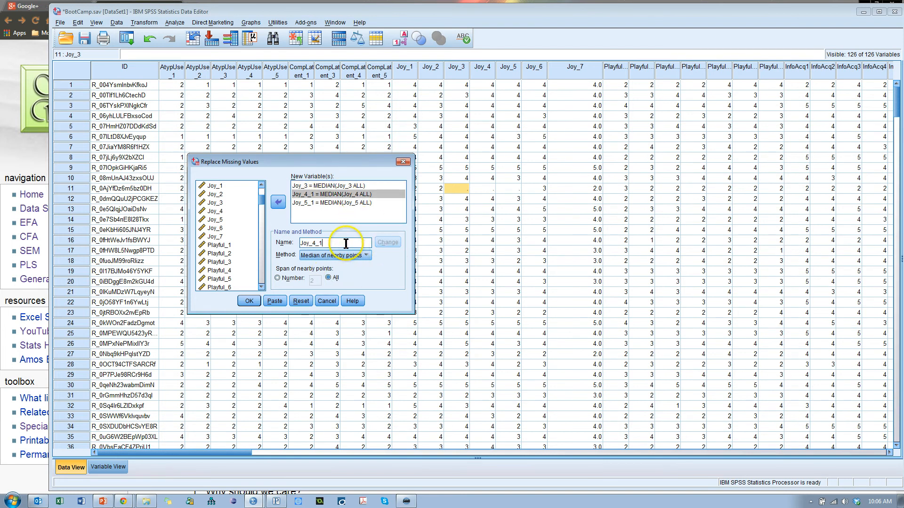
key(BackSpace)
key(BackSpace)
click(387, 242)
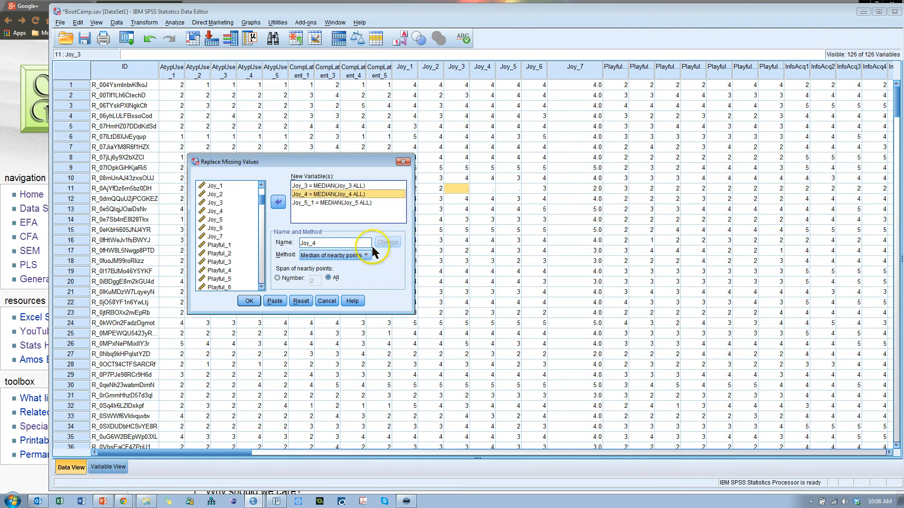
Step: Rename the third output variable to Joy_5 and run the median replacement, overwriting the existing variables
click(359, 202)
click(348, 244)
key(BackSpace)
key(BackSpace)
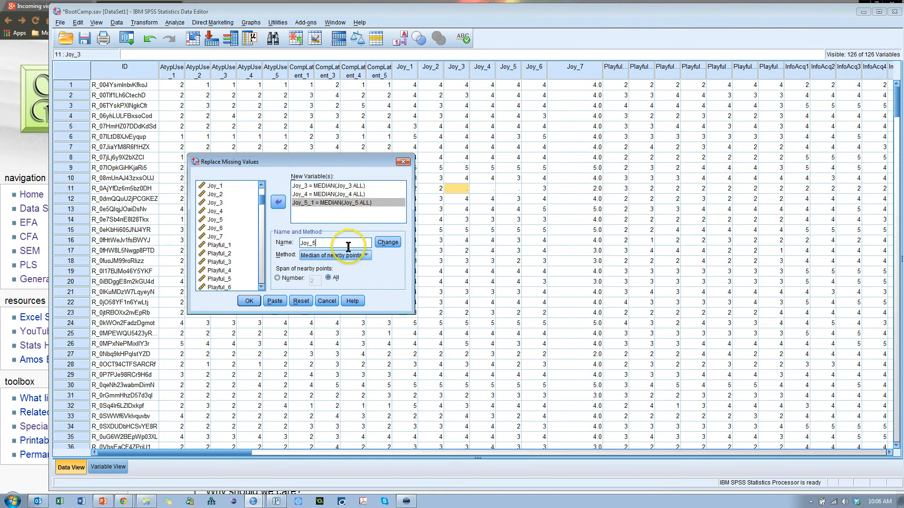
click(388, 242)
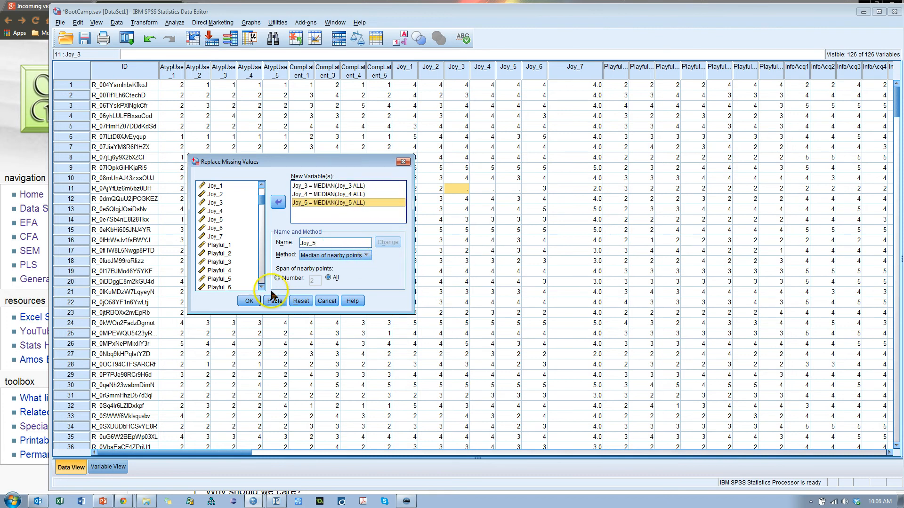
click(249, 301)
click(284, 249)
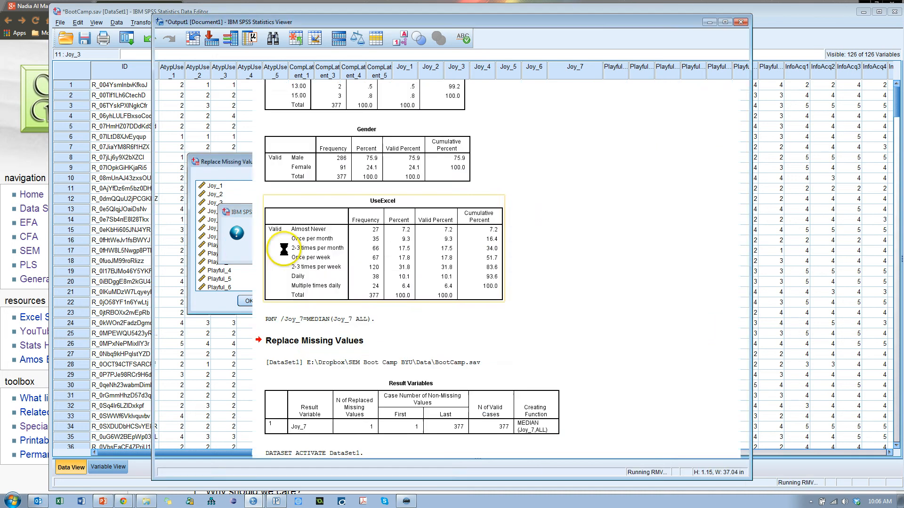
Step: Return to the Data Editor and, in Variable View, move the imputed Joy_3, Joy_4 and Joy_5 directly below Joy_2
key(alt+Tab)
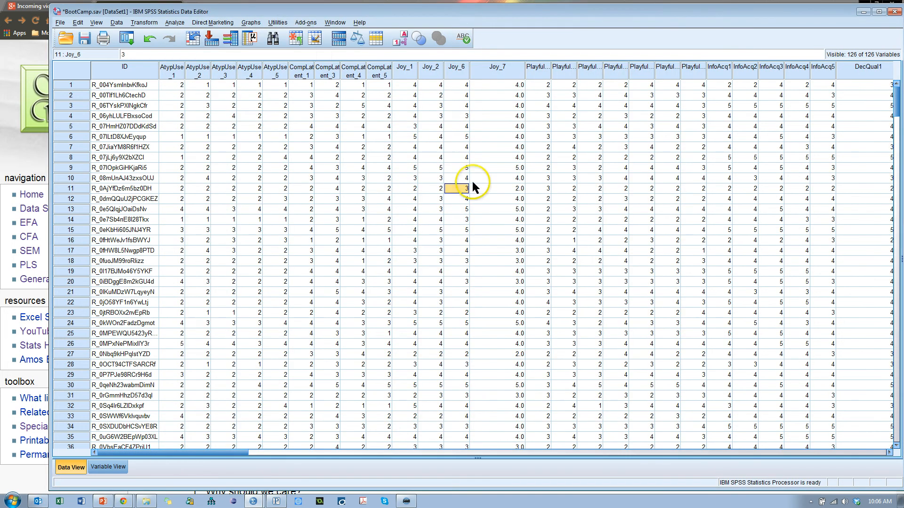
click(108, 467)
click(70, 251)
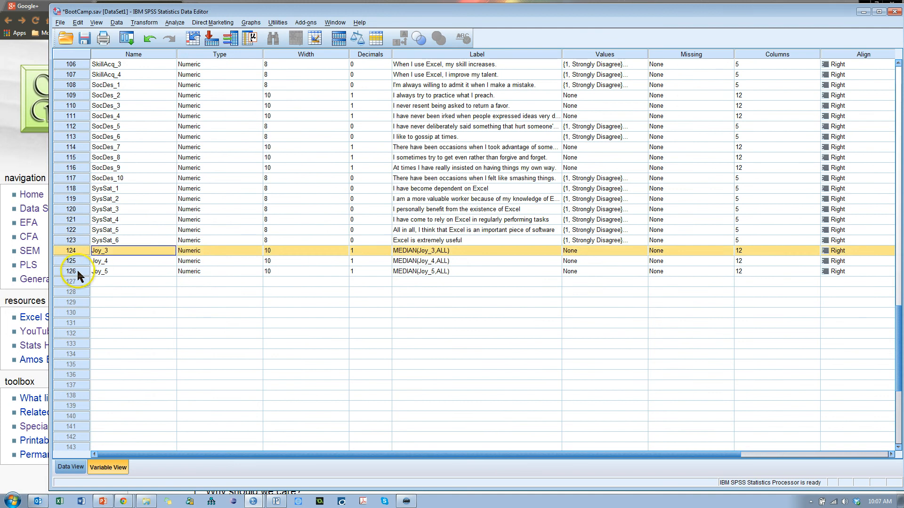
shift+click(71, 271)
drag(76, 256, 124, 188)
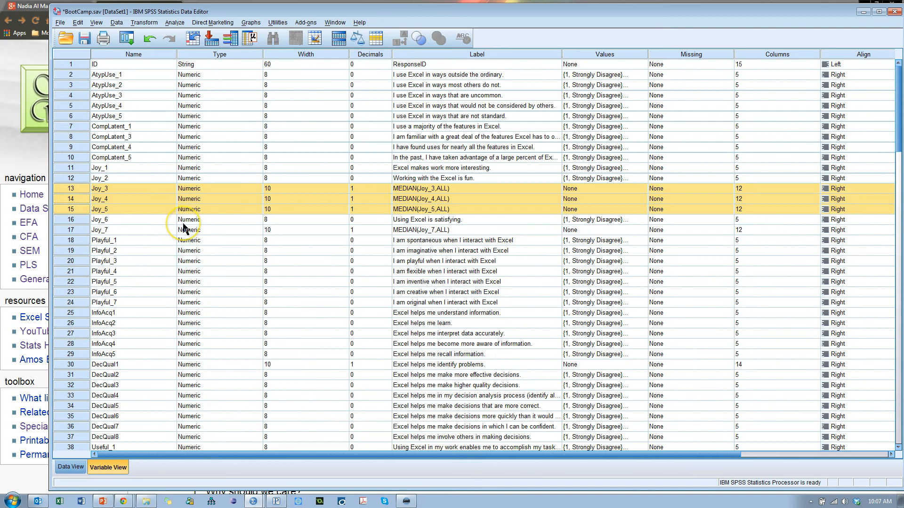
Step: Switch to the PowerPoint deck and look through the missing data and outlier slides, ending on Detecting Univariate Outliers
click(179, 24)
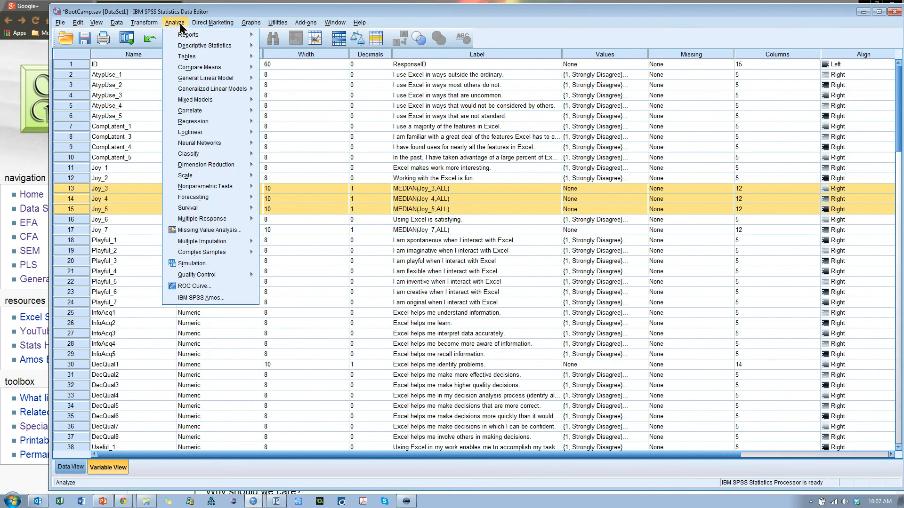
key(alt+Tab)
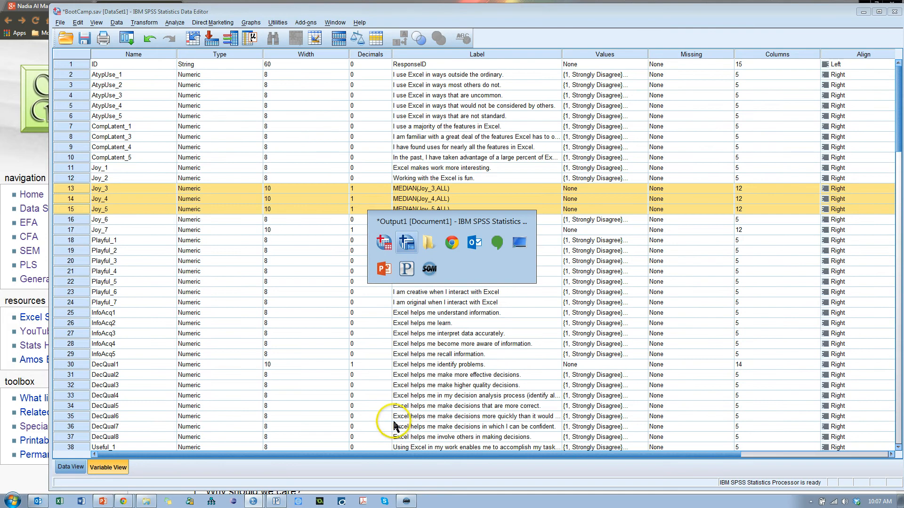
click(385, 275)
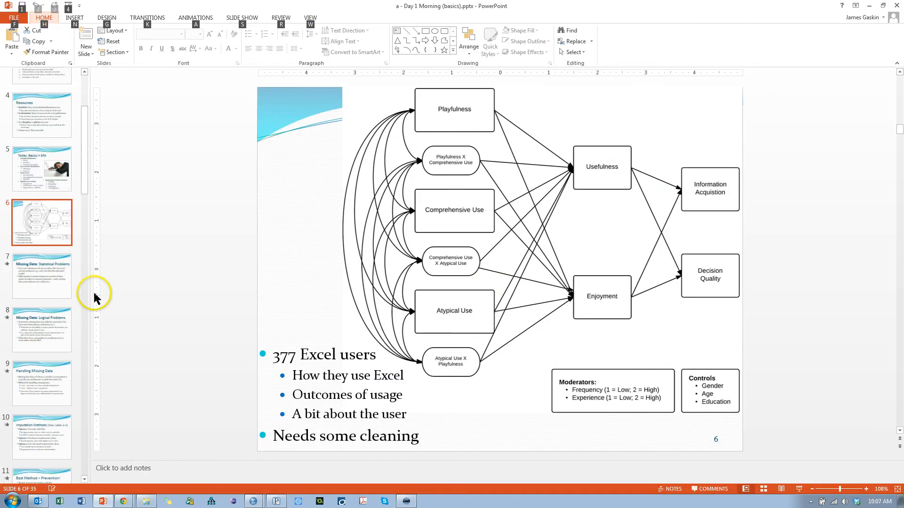
click(37, 372)
scroll(42, 381, down, 5)
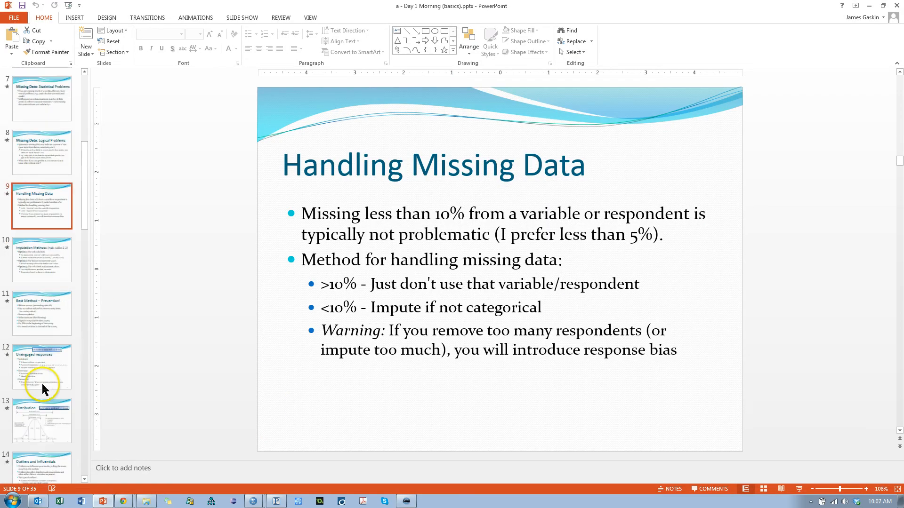
scroll(44, 377, down, 2)
click(52, 311)
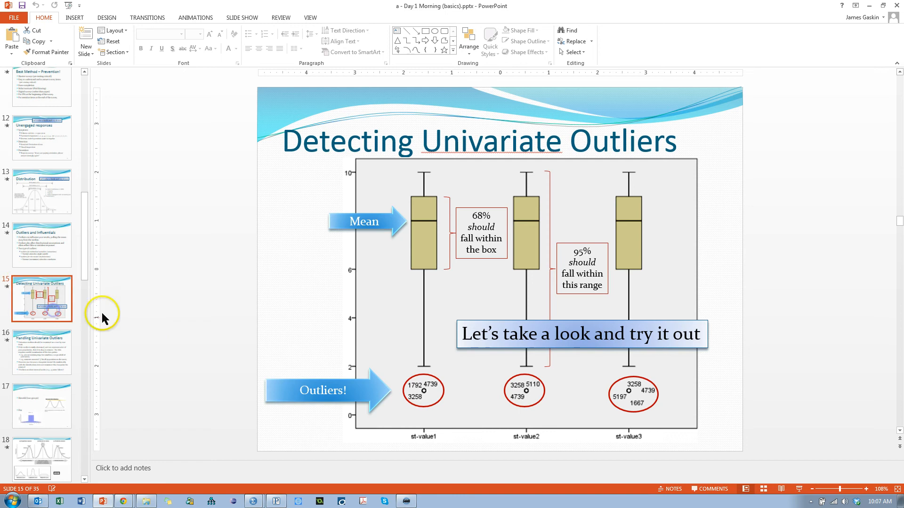
click(42, 240)
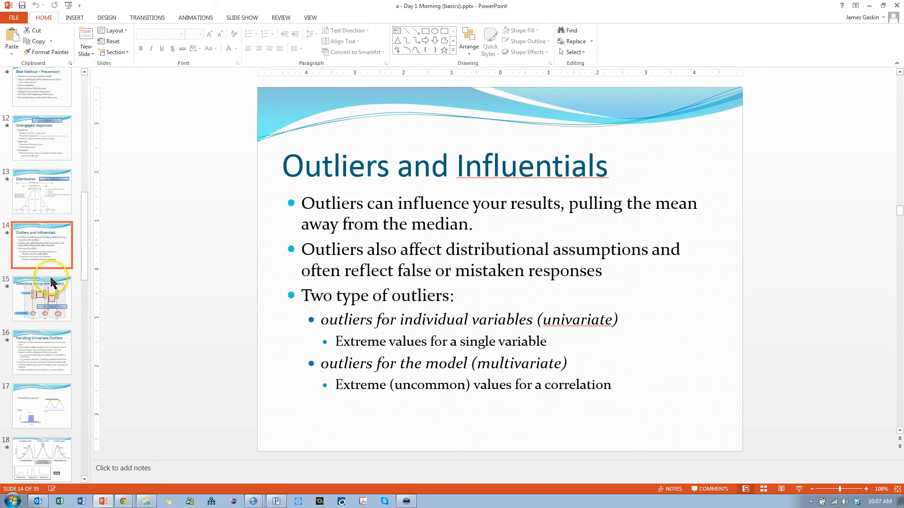
click(40, 195)
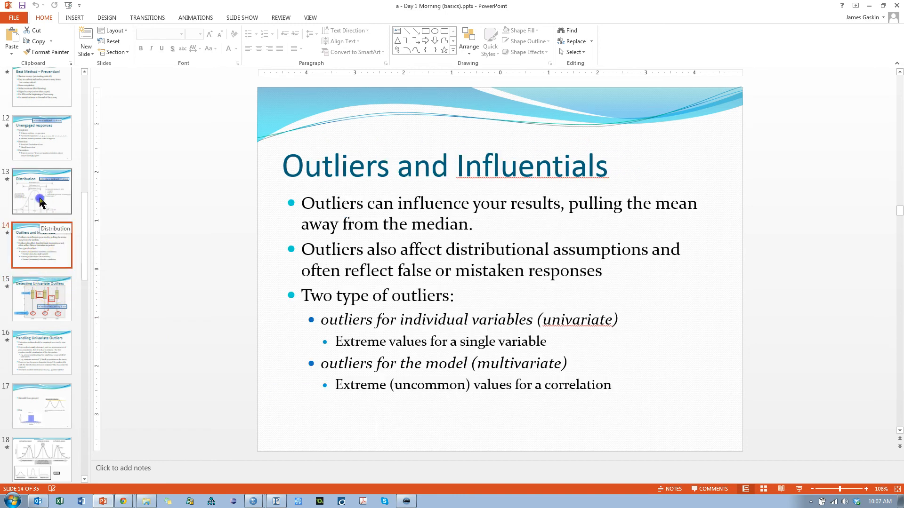
click(49, 248)
click(60, 293)
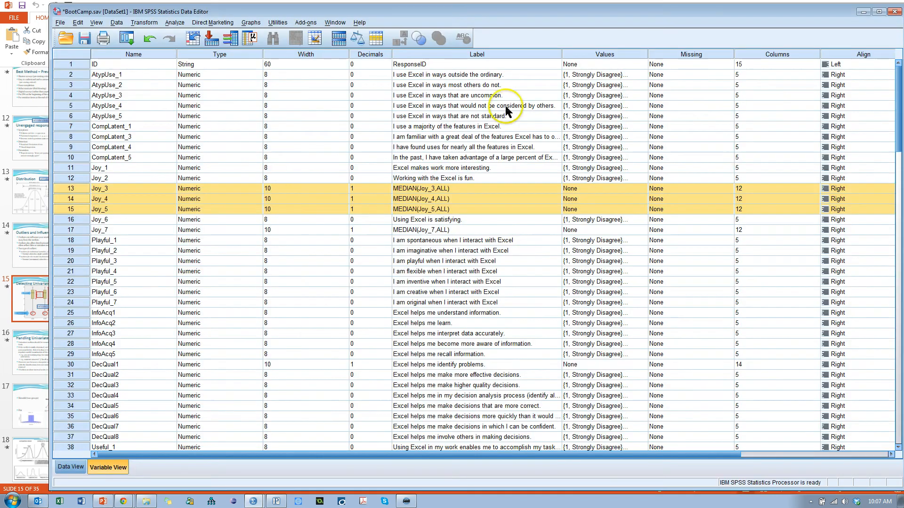
Step: Return to SPSS and start an Explore analysis with a histogram instead of the stem-and-leaf plot
key(alt+Tab)
click(175, 23)
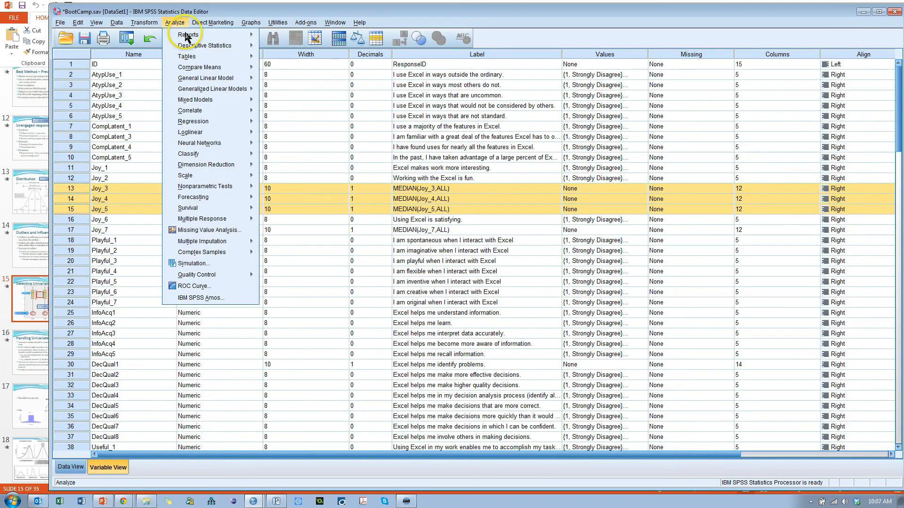
mouse_move(192, 47)
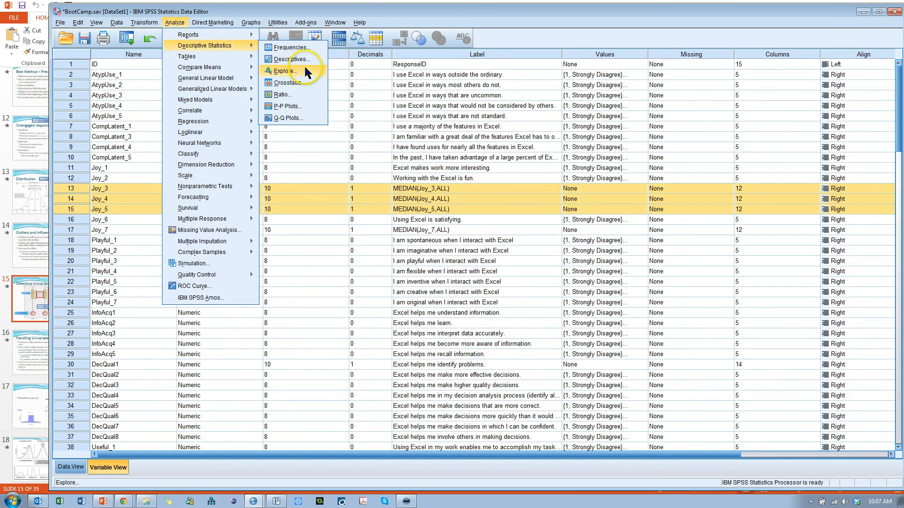
click(286, 71)
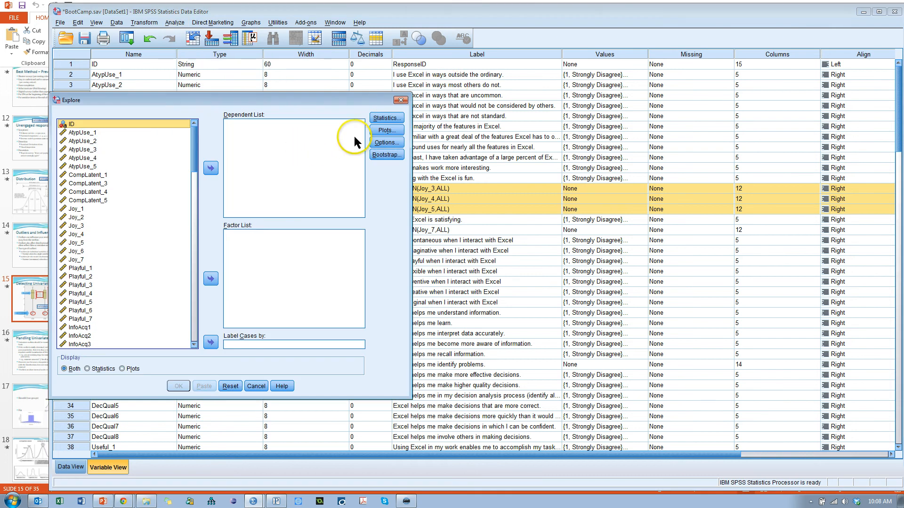
click(383, 131)
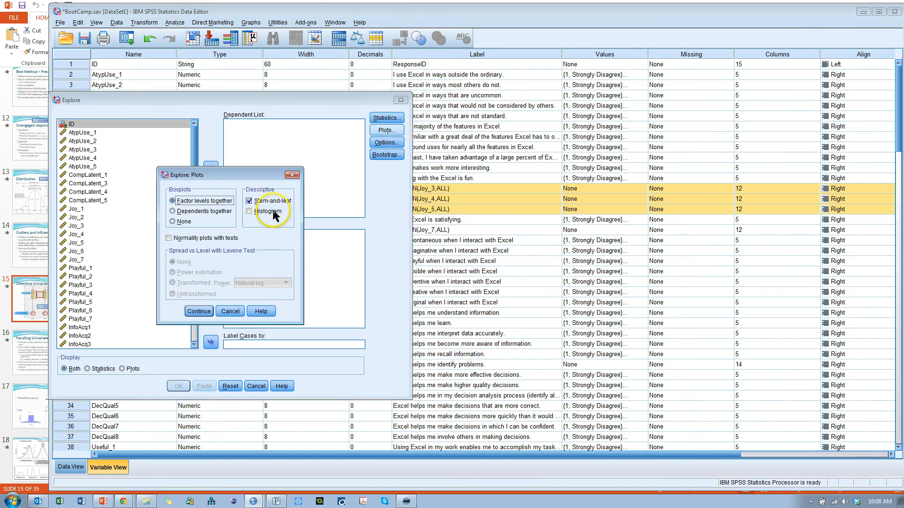
click(250, 211)
click(250, 200)
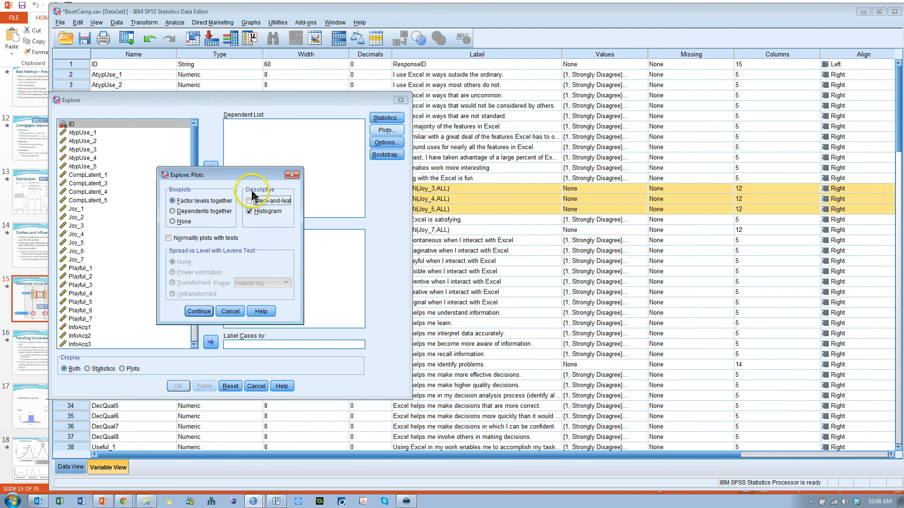
click(239, 310)
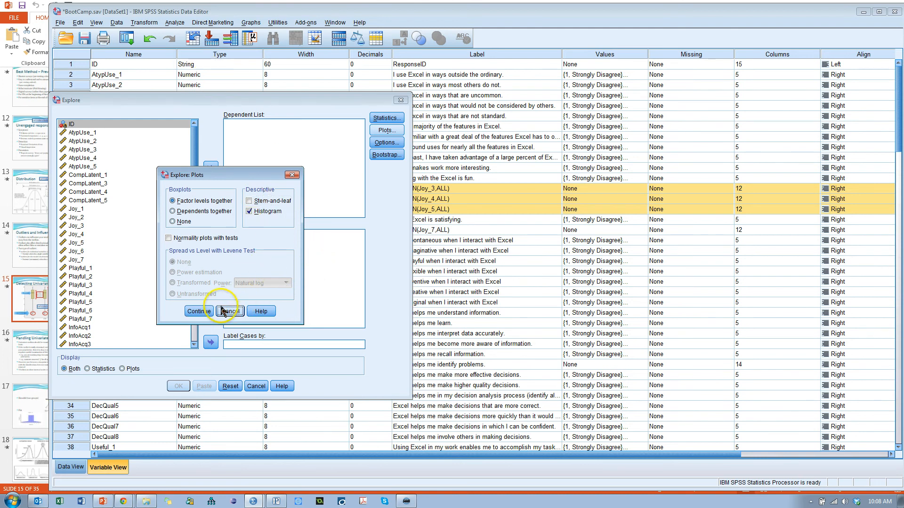
click(199, 311)
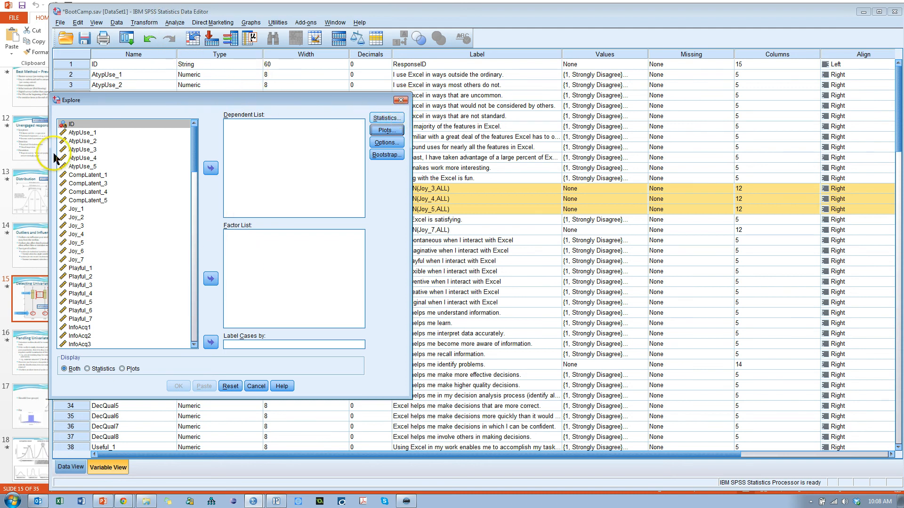
Step: Add normality plots with tests to the Explore analysis, keeping Descriptives and listwise exclusion of missing values
drag(355, 97, 460, 90)
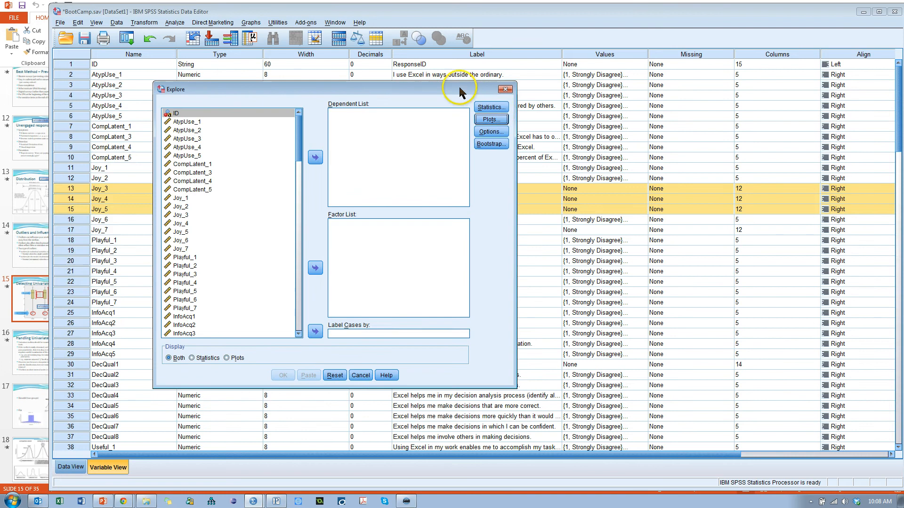
click(491, 107)
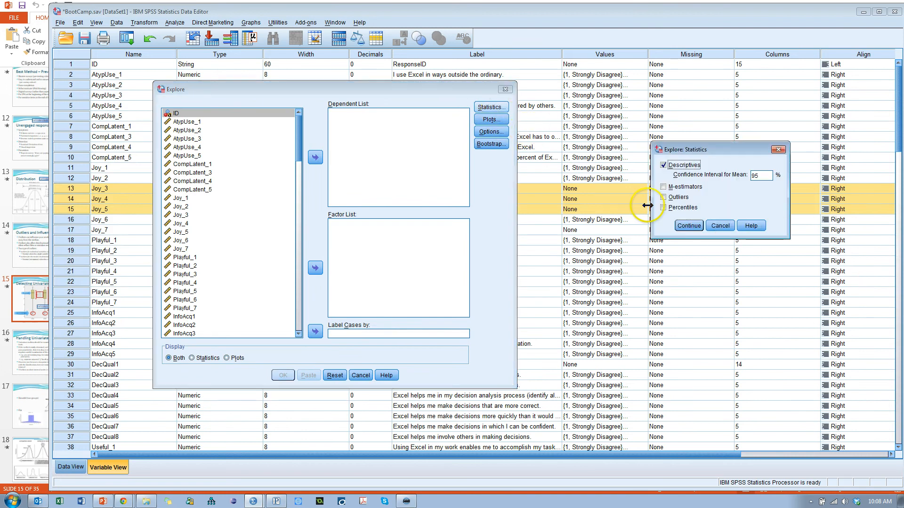
click(689, 226)
click(491, 119)
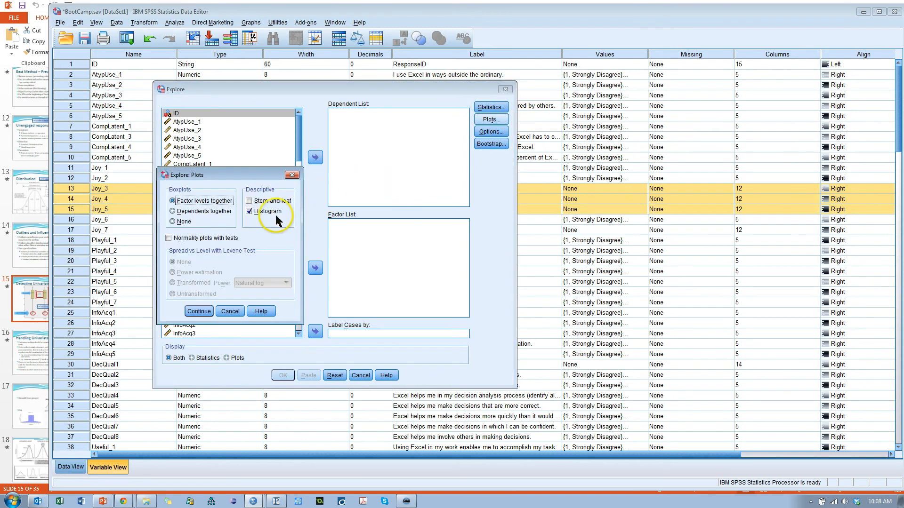
click(197, 237)
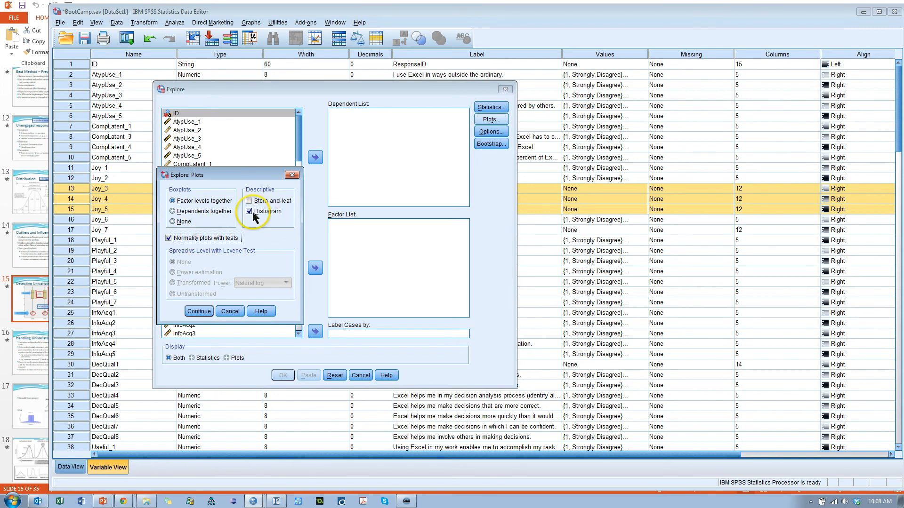
click(199, 311)
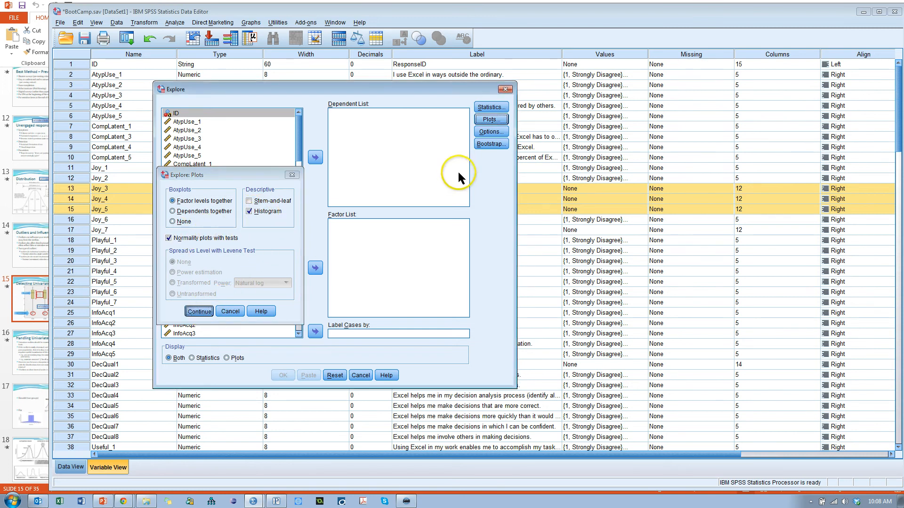
click(485, 133)
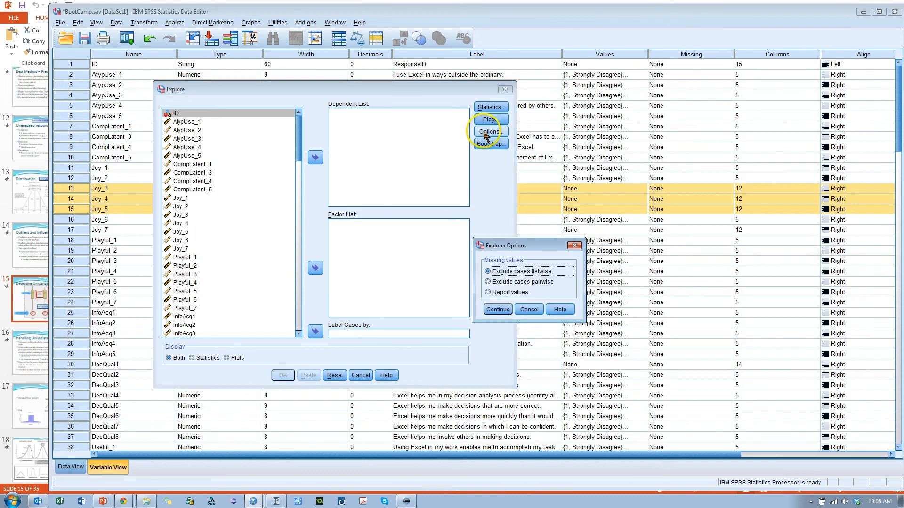
click(498, 309)
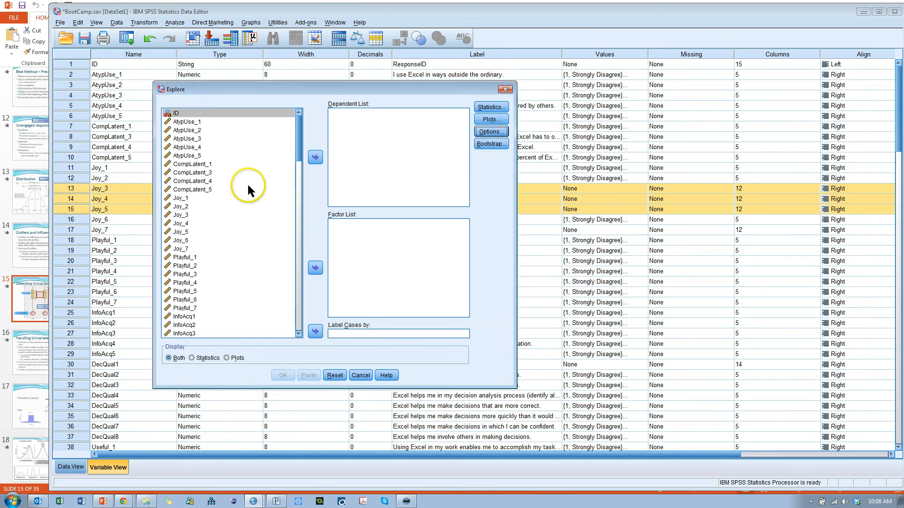
Step: Add all variables from AtypUse_1 through UseExcel as dependents and run the Explore analysis
click(212, 146)
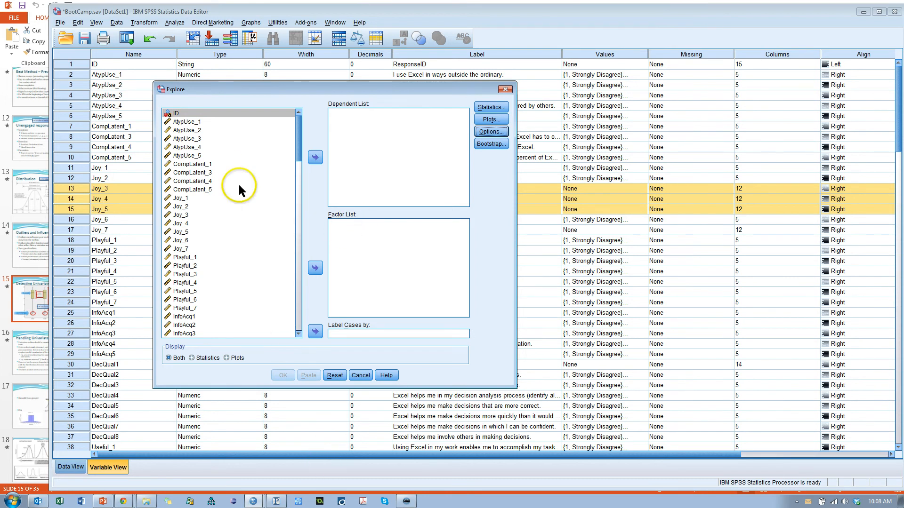
click(188, 122)
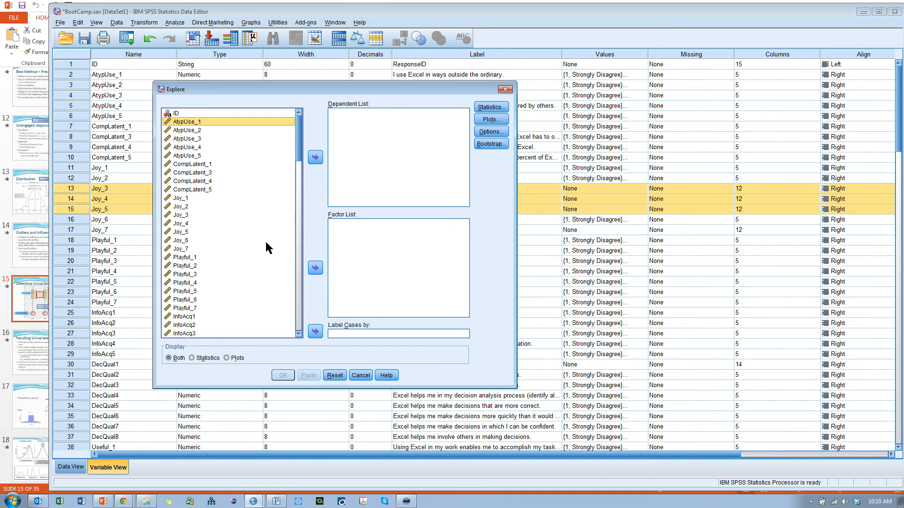
scroll(208, 282, down, 9)
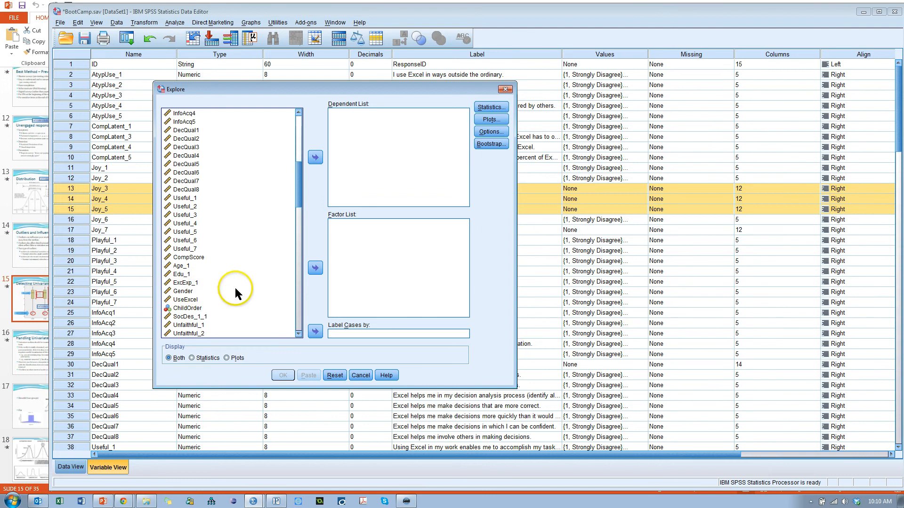
shift+click(188, 299)
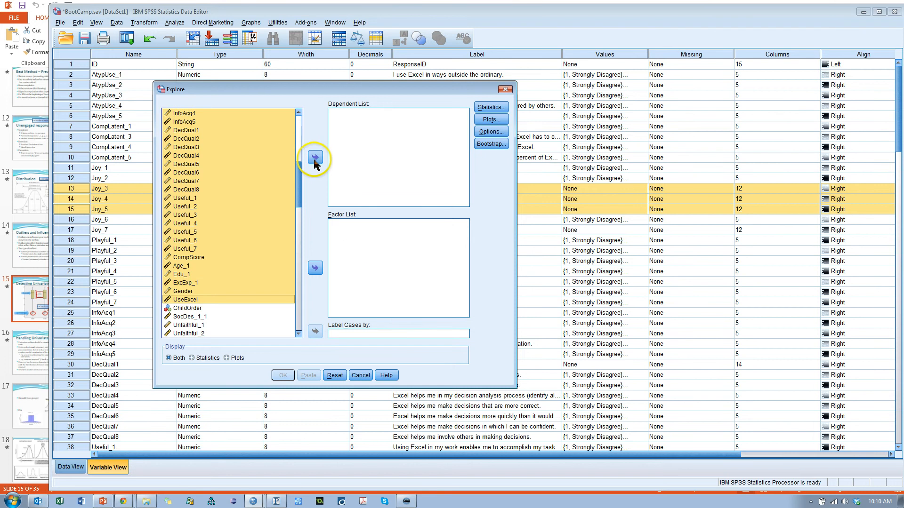
click(315, 157)
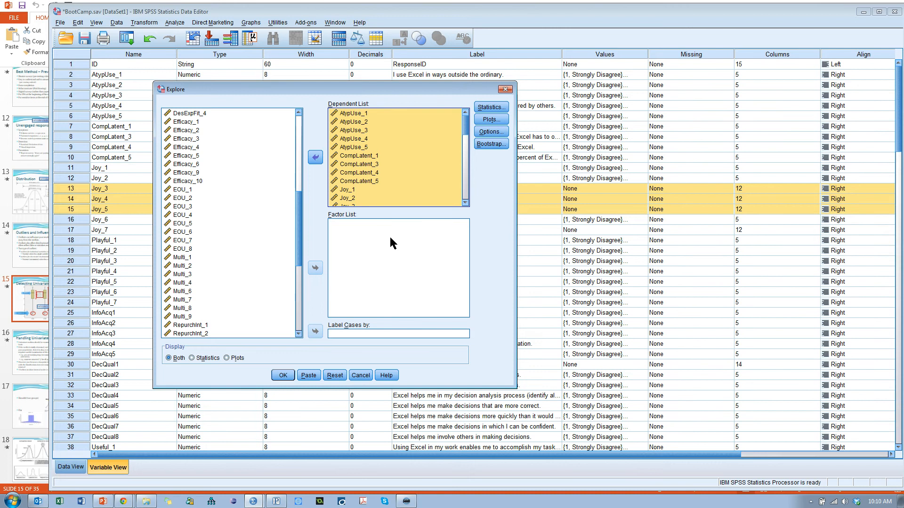
click(283, 375)
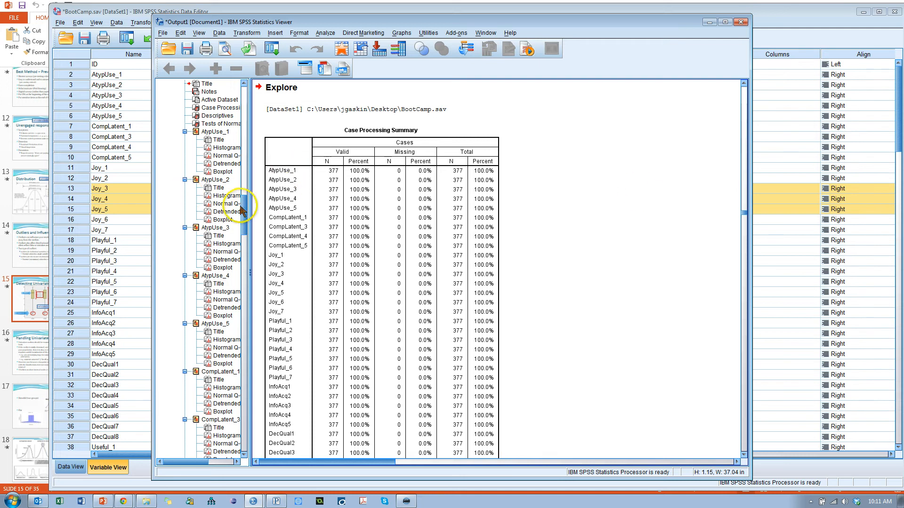
Step: Check the Case Processing Summary for missing values across all variables from AtypUse_1 to UseExcel
click(548, 204)
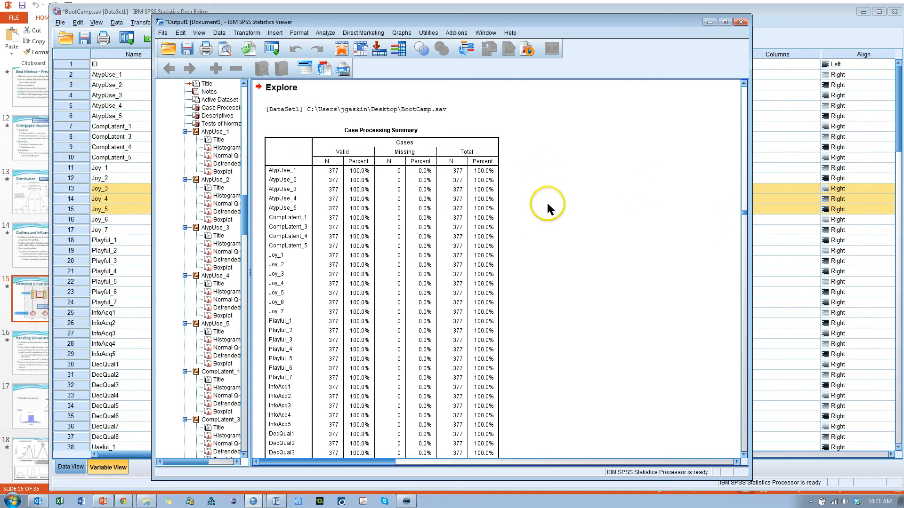
click(477, 209)
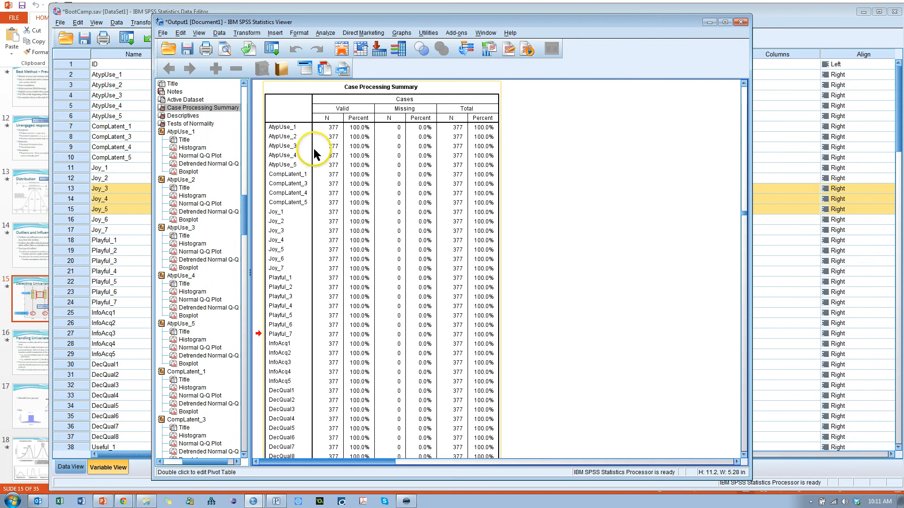
scroll(418, 191, down, 3)
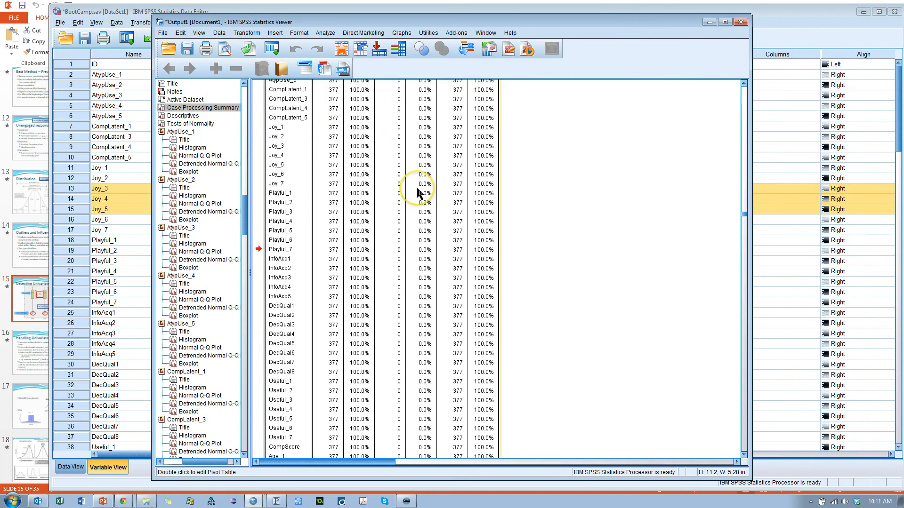
scroll(418, 190, down, 5)
scroll(411, 201, up, 9)
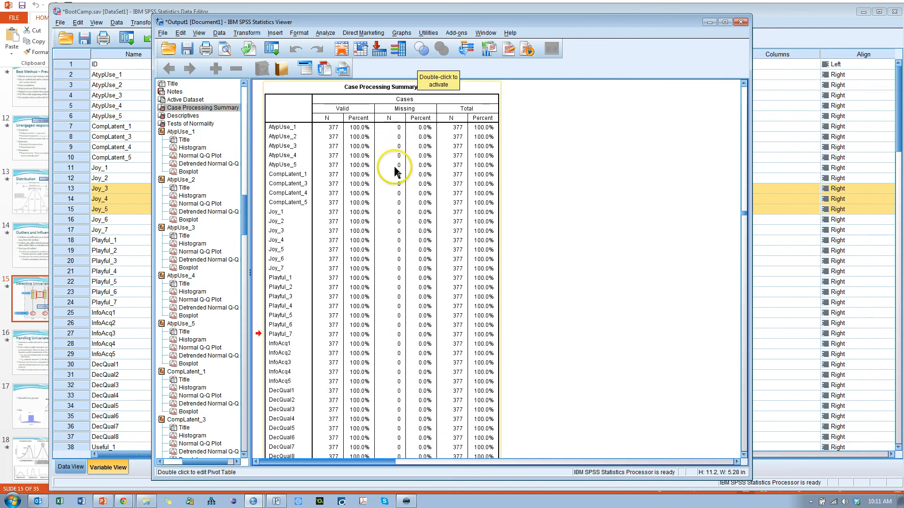
scroll(385, 343, down, 3)
scroll(388, 303, down, 3)
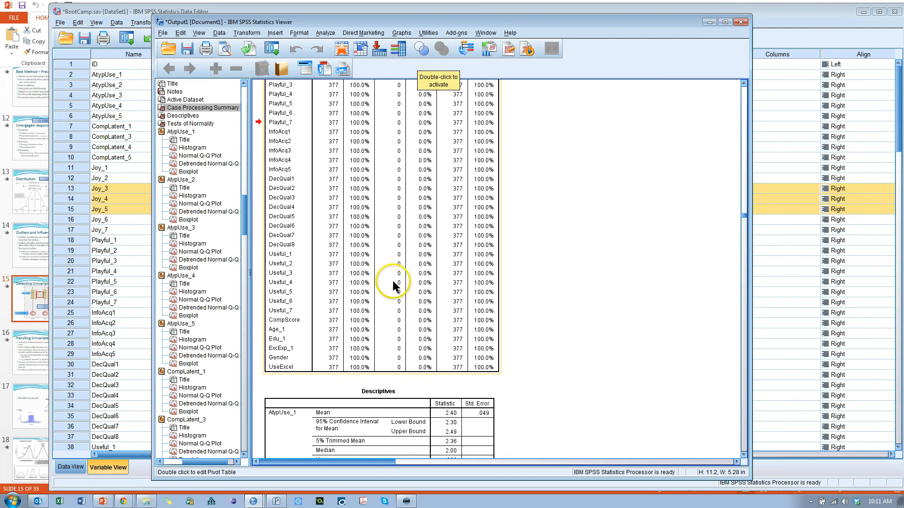
Step: Examine the skewness and kurtosis of AtypUse_1 and AtypUse_2 against their standard errors in the Descriptives table
scroll(447, 326, down, 10)
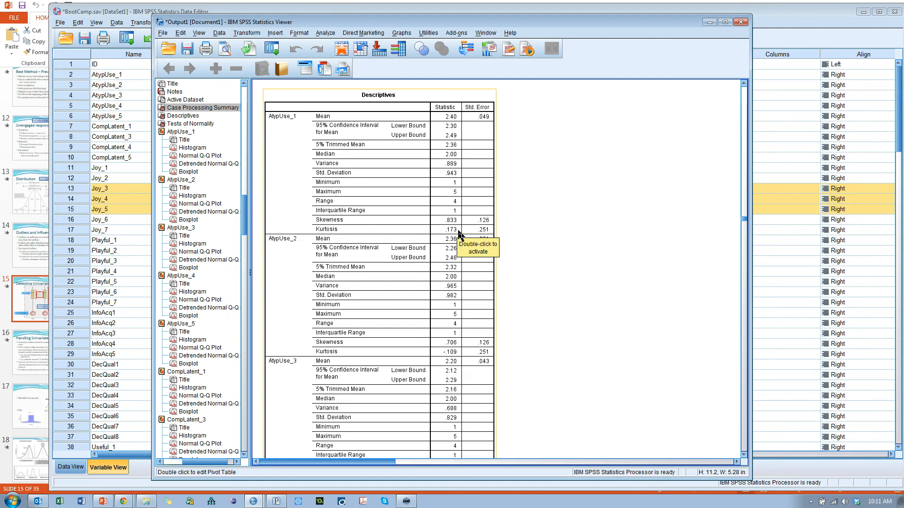
click(582, 246)
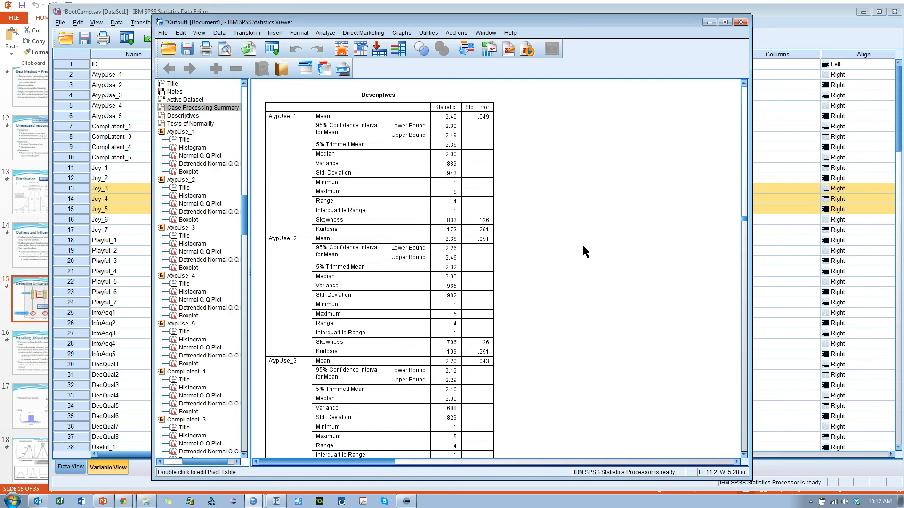
click(388, 241)
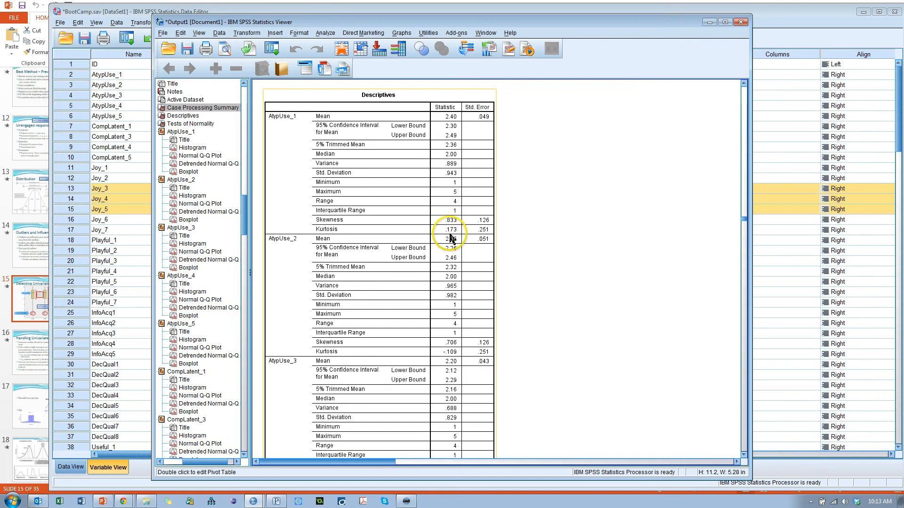
scroll(456, 235, down, 1)
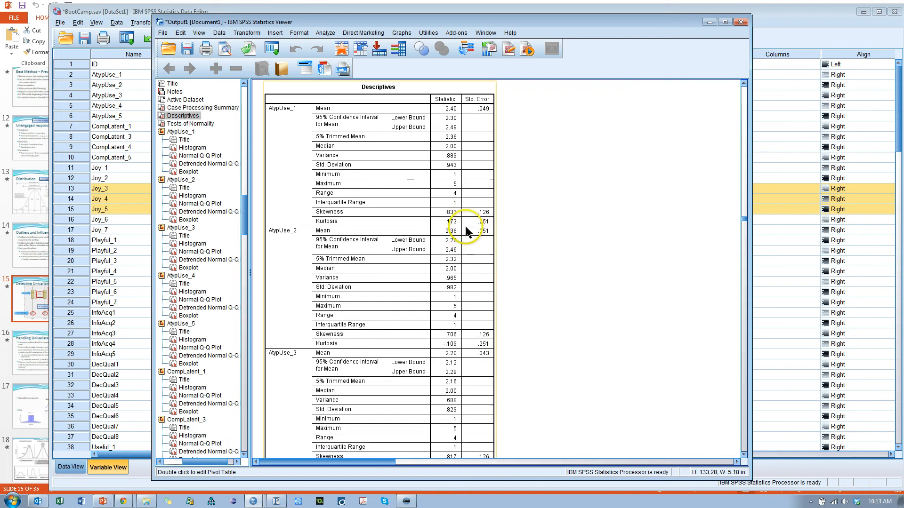
scroll(466, 231, down, 3)
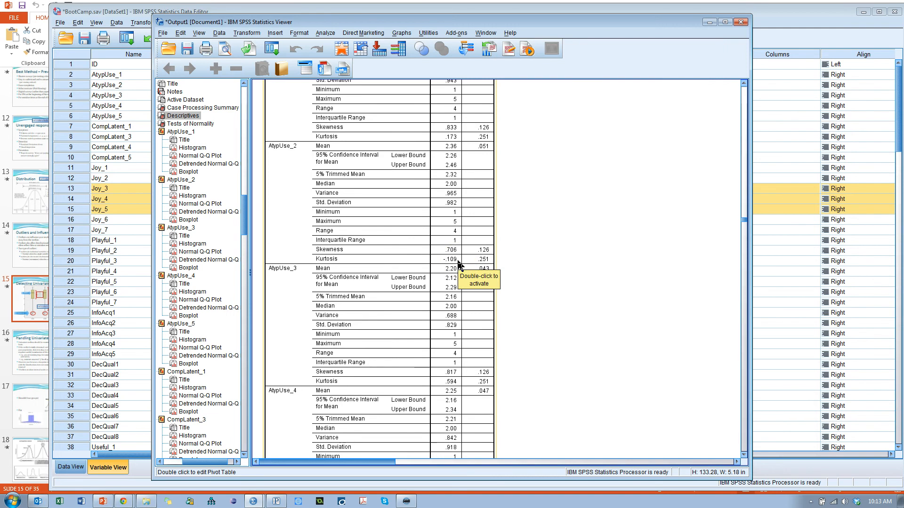
Step: Check the Google Hangouts group chat in Chrome, and return to the SPSS output to review kurtosis for AtypUse_3 and AtypUse_4
key(alt+Tab)
key(alt+Tab)
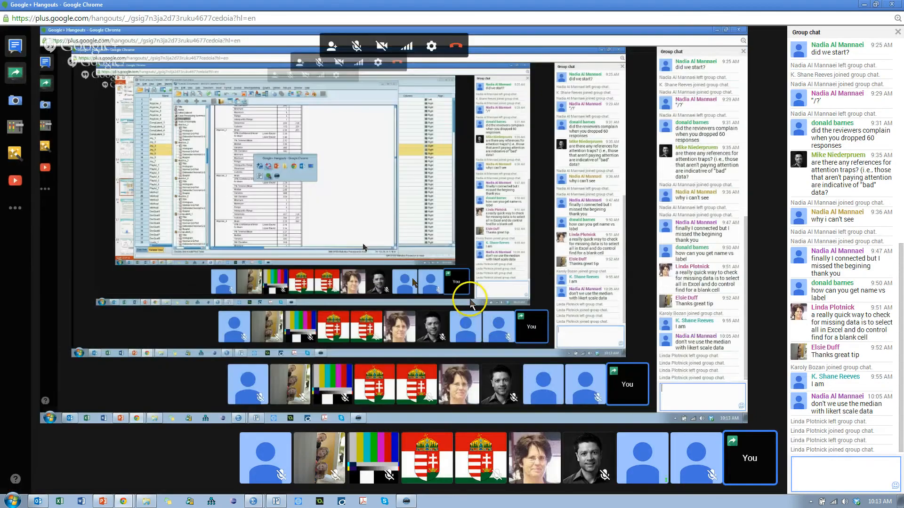
key(alt+Tab)
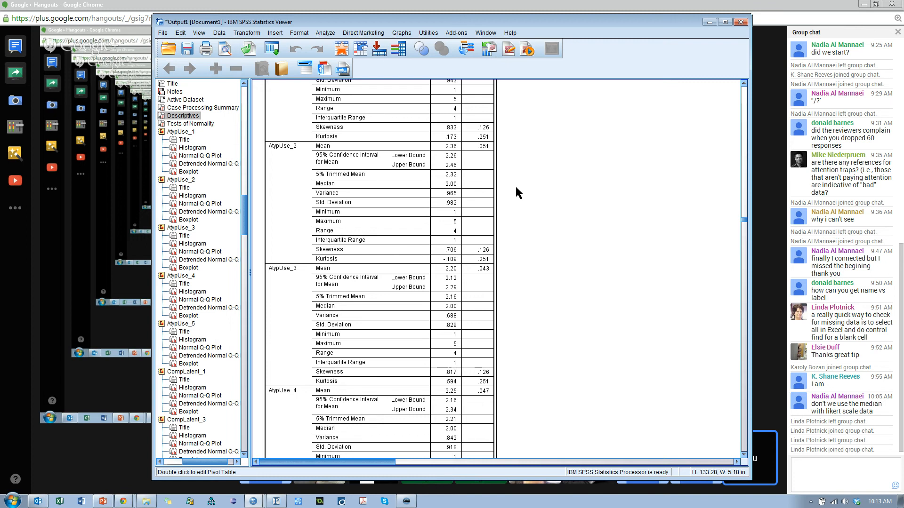
click(458, 264)
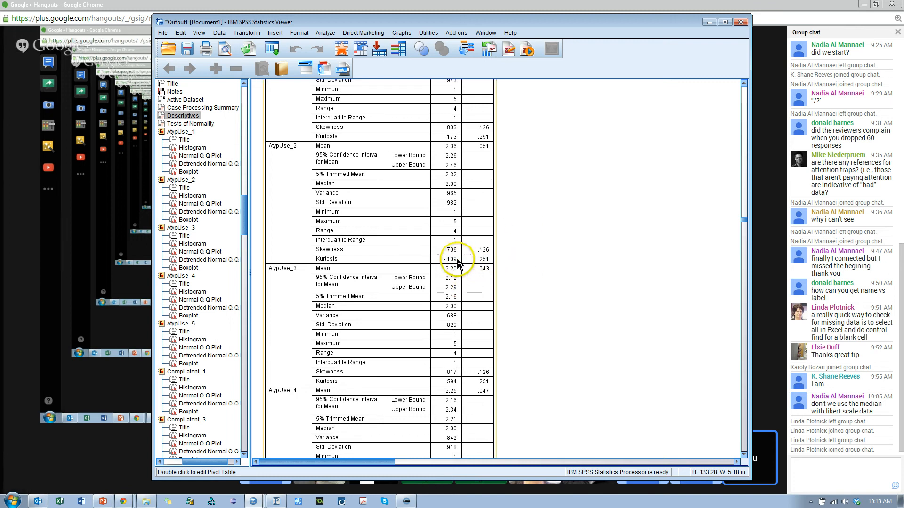
scroll(450, 275, down, 2)
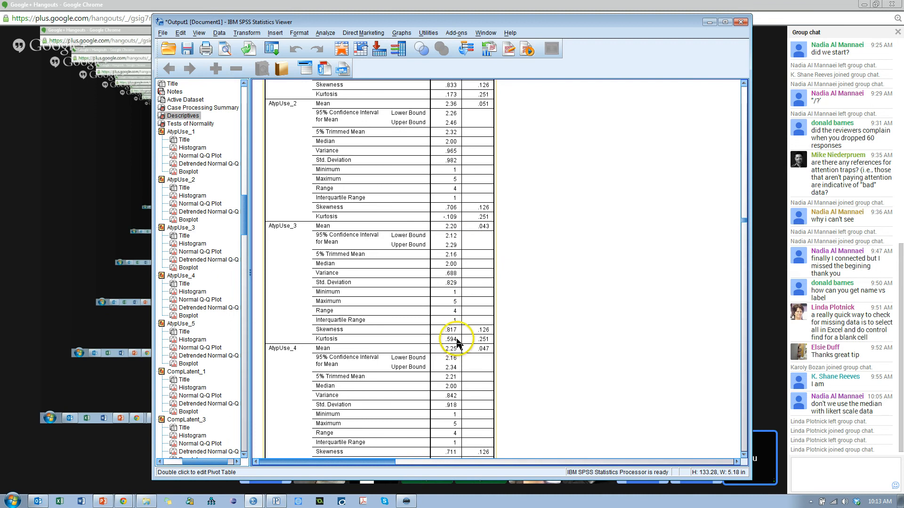
scroll(457, 348, down, 4)
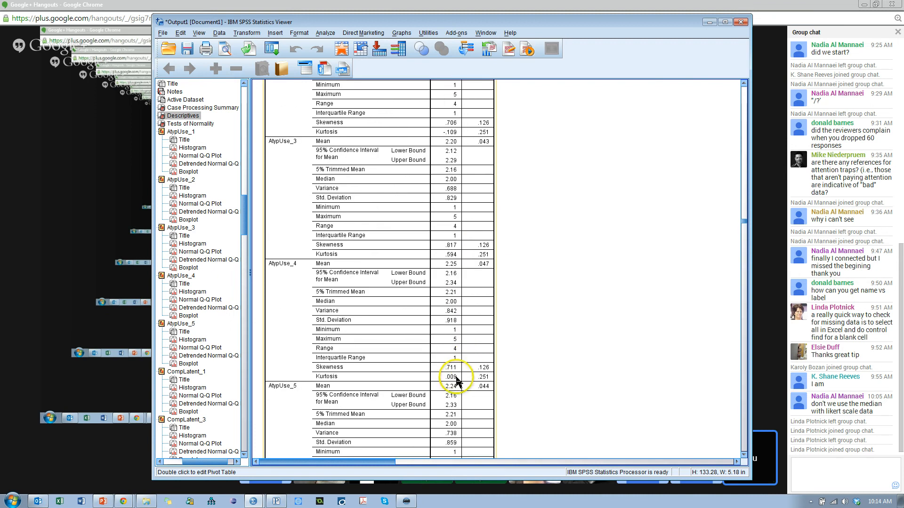
Step: Examine the skewness and kurtosis of AtypUse_5 and the CompLatent variables in the Descriptives table
scroll(455, 381, down, 6)
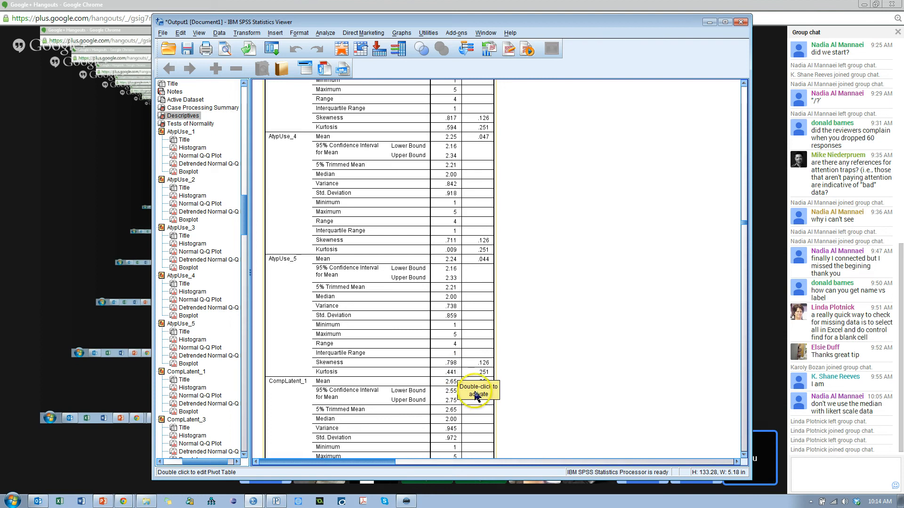
scroll(530, 394, down, 4)
scroll(530, 393, down, 5)
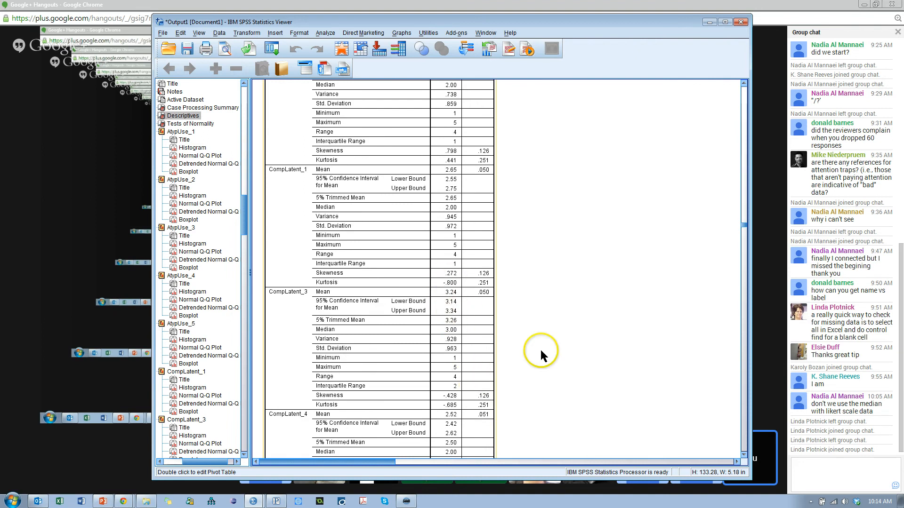
scroll(527, 335, down, 4)
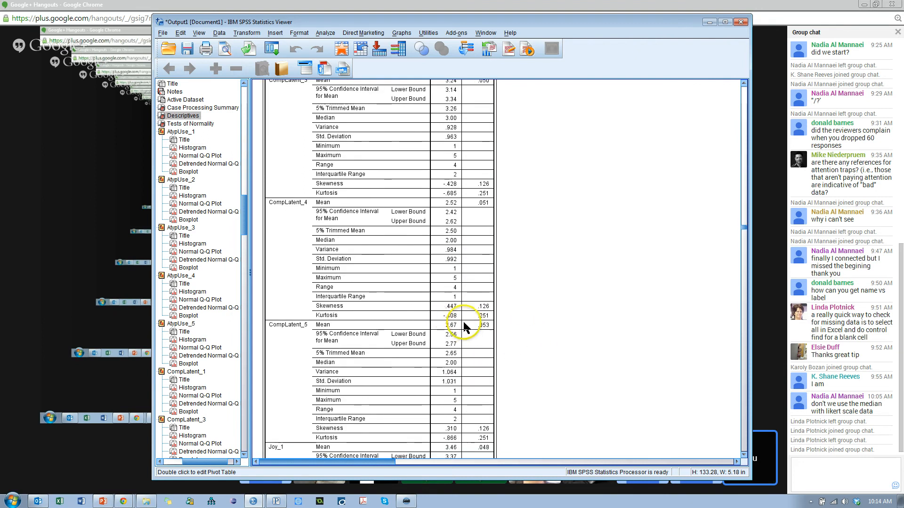
scroll(450, 318, down, 8)
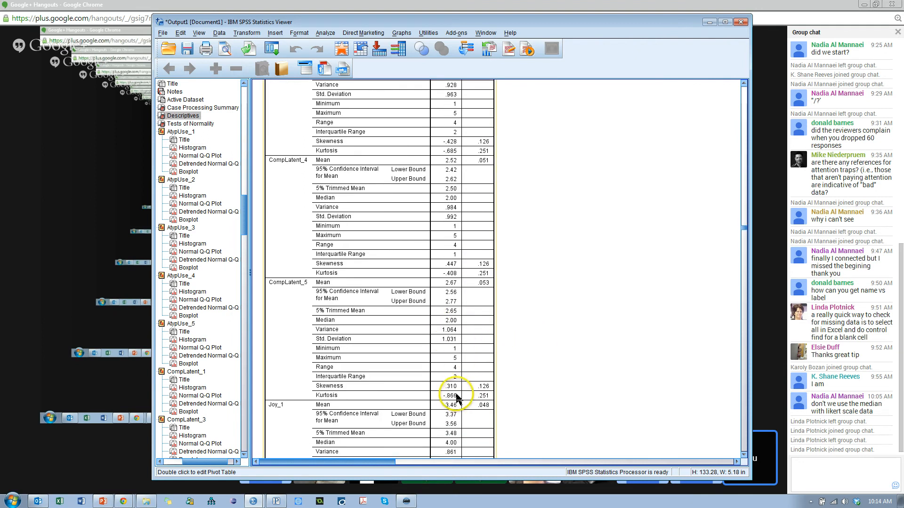
Step: Examine the skewness and kurtosis of Joy_1 through Joy_7 in the Descriptives table
scroll(458, 398, down, 10)
scroll(455, 311, down, 8)
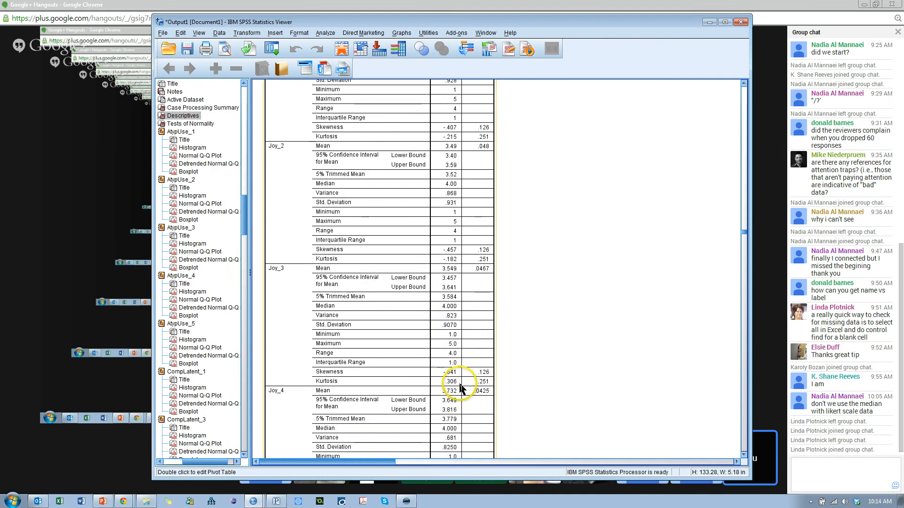
scroll(461, 393, down, 4)
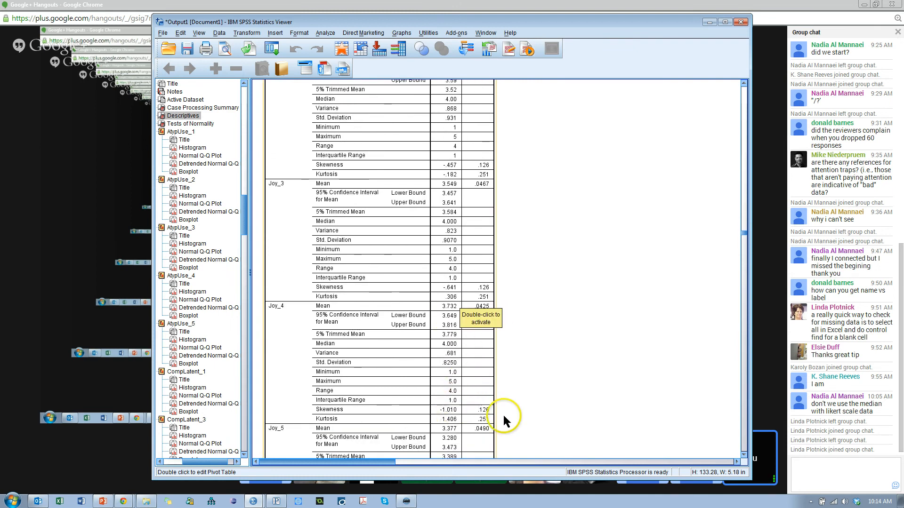
scroll(455, 405, down, 2)
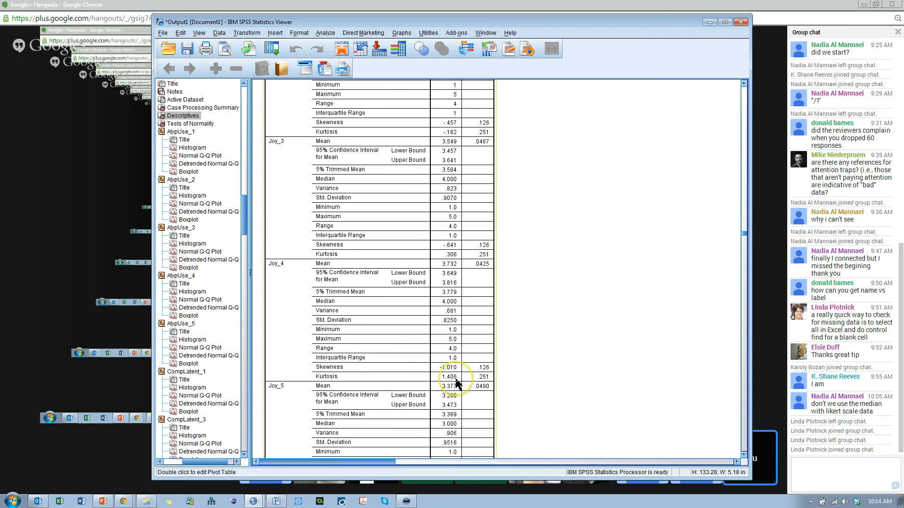
scroll(526, 386, down, 6)
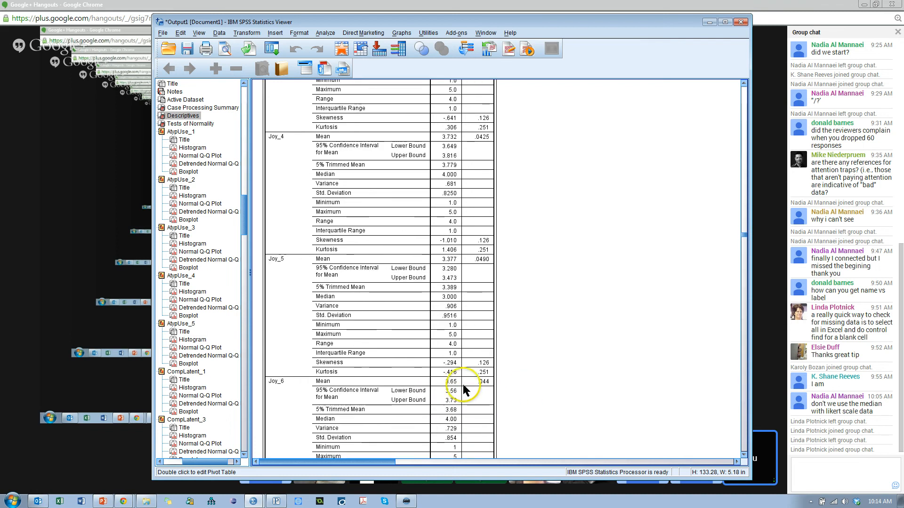
scroll(523, 382, down, 8)
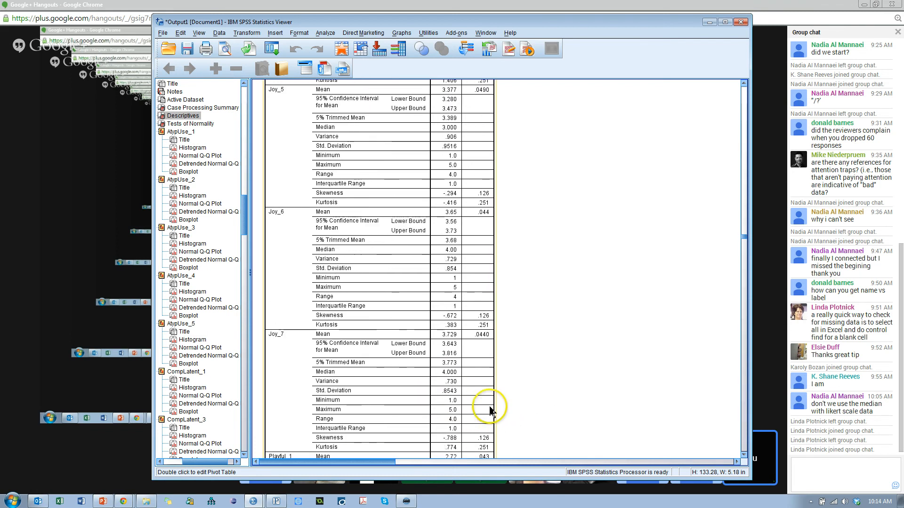
Step: Examine the skewness and kurtosis of Playful_1 through Playful_7 in the Descriptives table
scroll(489, 410, down, 6)
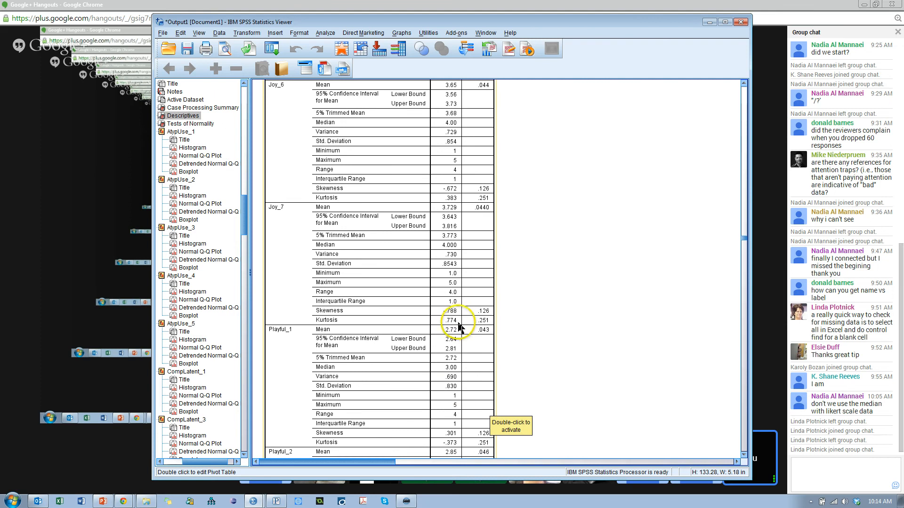
scroll(514, 351, down, 6)
scroll(451, 325, down, 2)
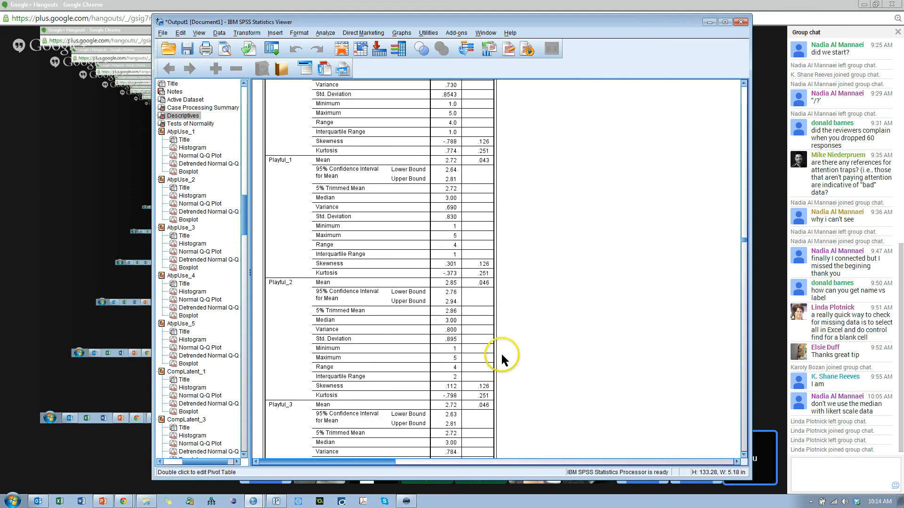
scroll(499, 360, down, 6)
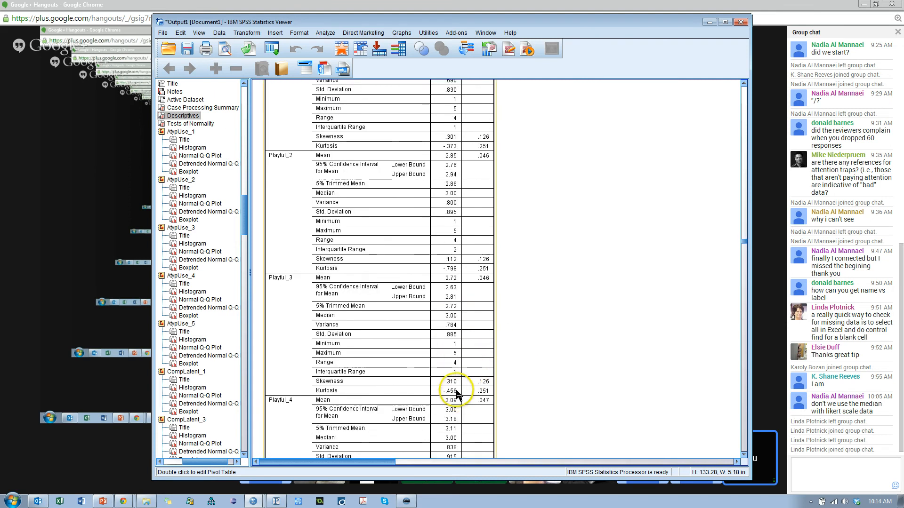
scroll(515, 382, down, 12)
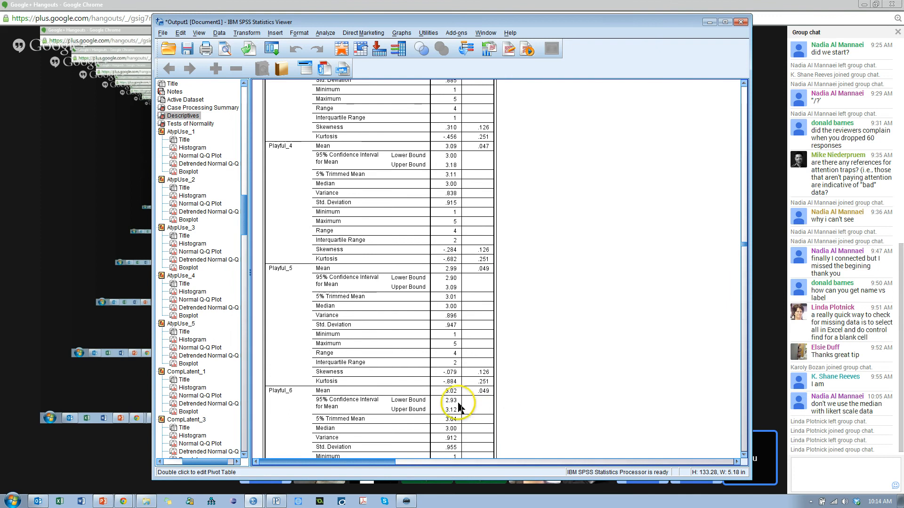
scroll(466, 396, down, 12)
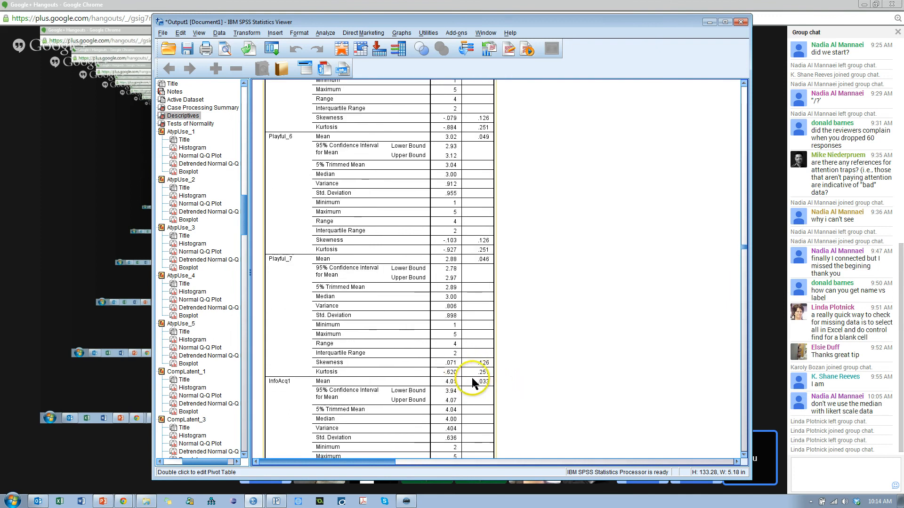
Step: Examine the skewness and kurtosis of InfoAcq1, InfoAcq2 and InfoAcq3 in the Descriptives table
scroll(472, 382, down, 6)
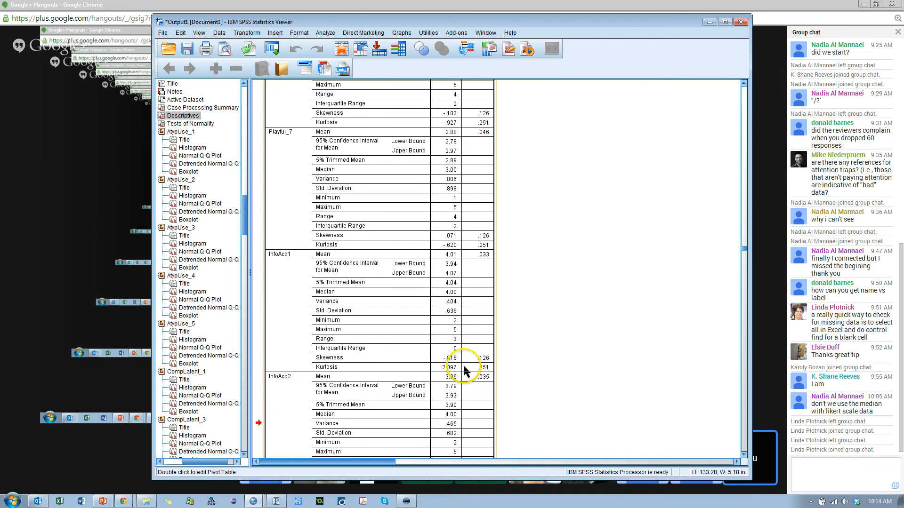
scroll(529, 372, down, 3)
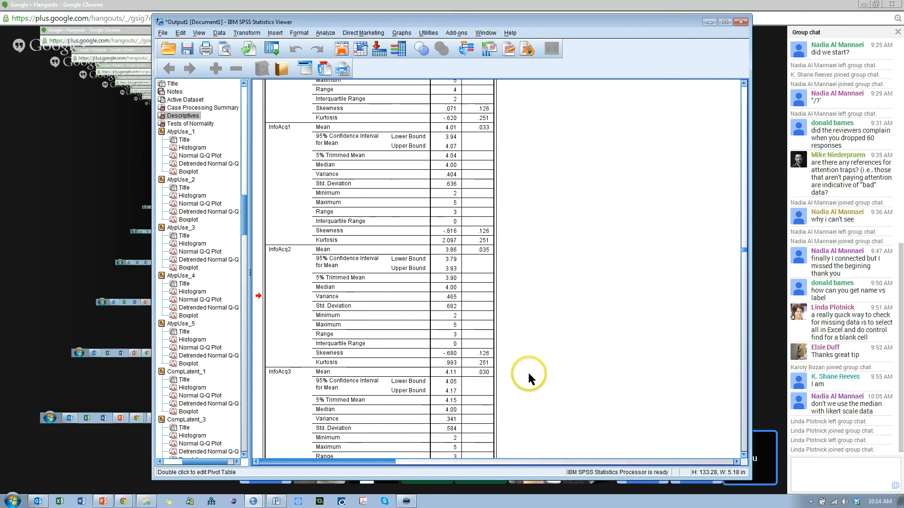
scroll(508, 371, down, 2)
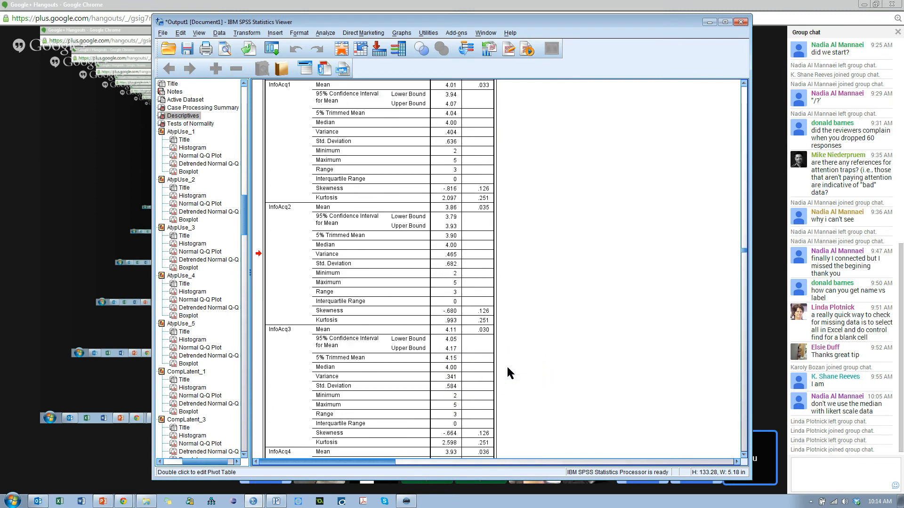
scroll(507, 372, down, 2)
click(450, 404)
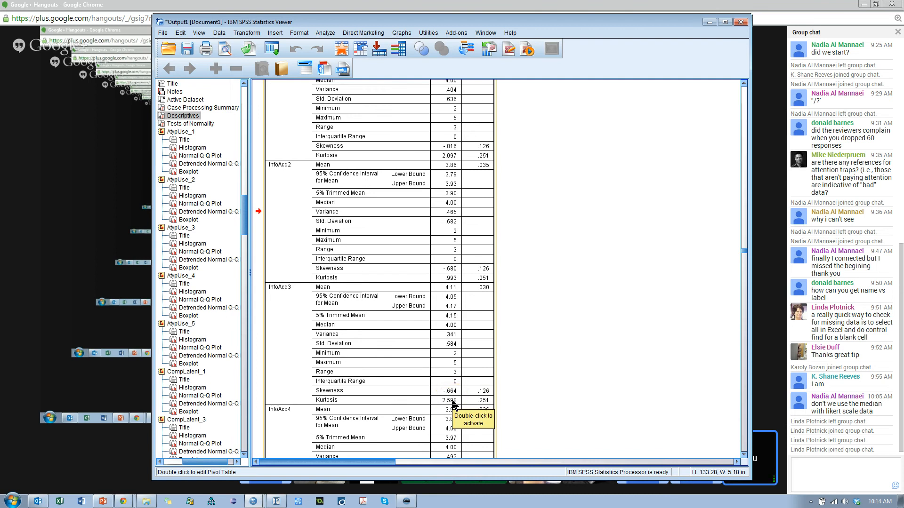
click(550, 401)
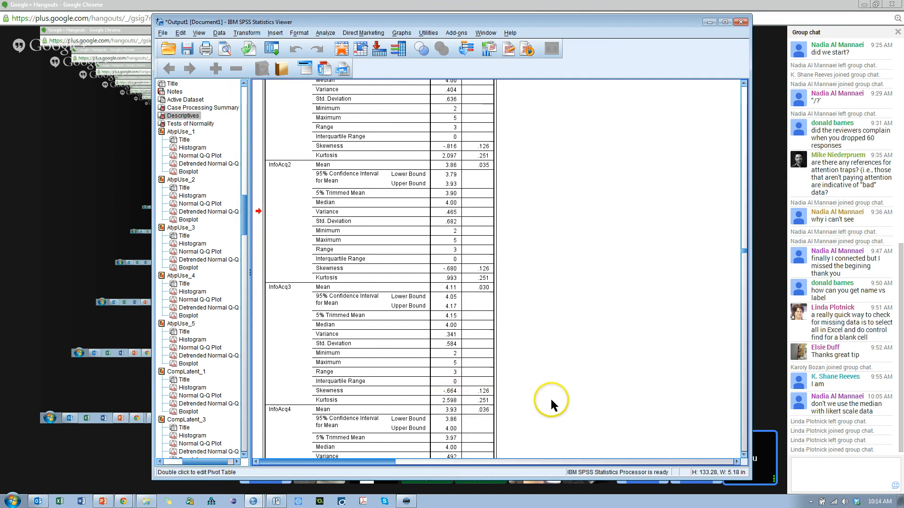
click(468, 399)
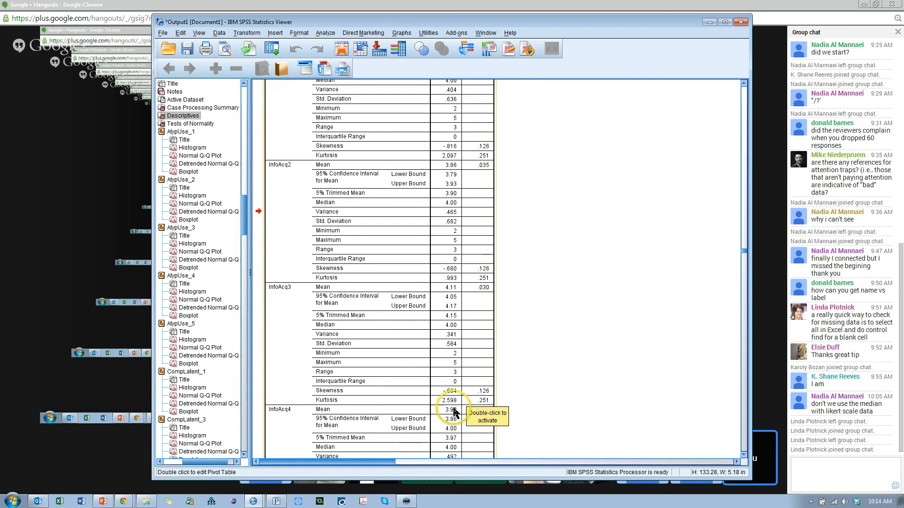
Step: Switch to Sticky Notes and record InfoAcq3 with its kurtosis of 2.598
click(241, 499)
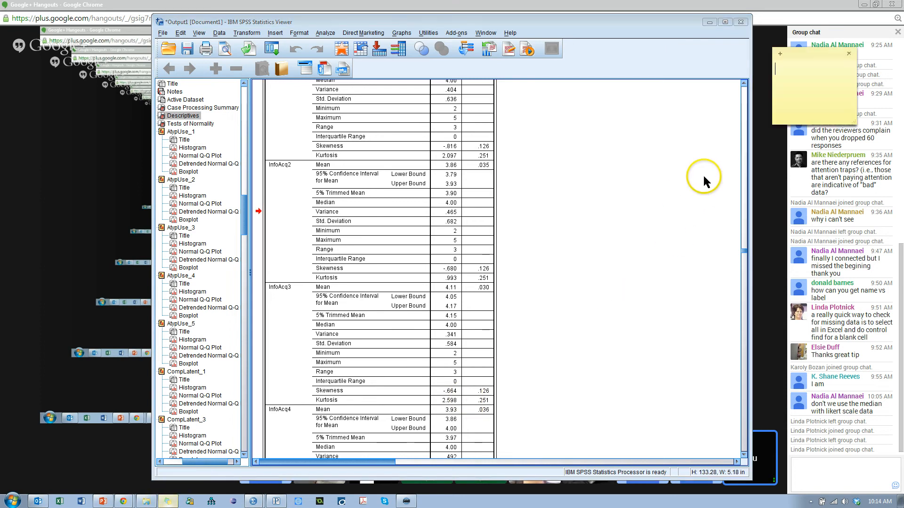
text(InfoAcq3)
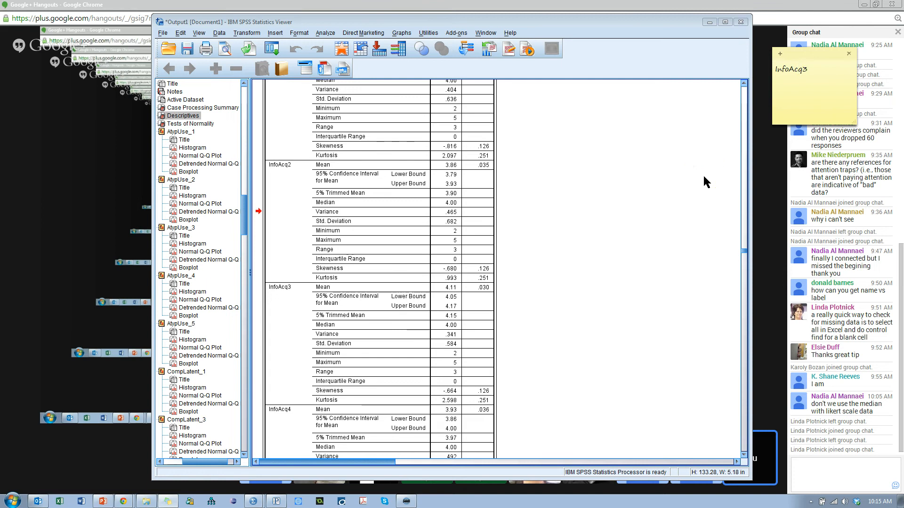
text( 2.598)
Step: Return to the SPSS output and examine the skewness and kurtosis of InfoAcq4 through DecQual7
click(533, 345)
scroll(523, 357, down, 6)
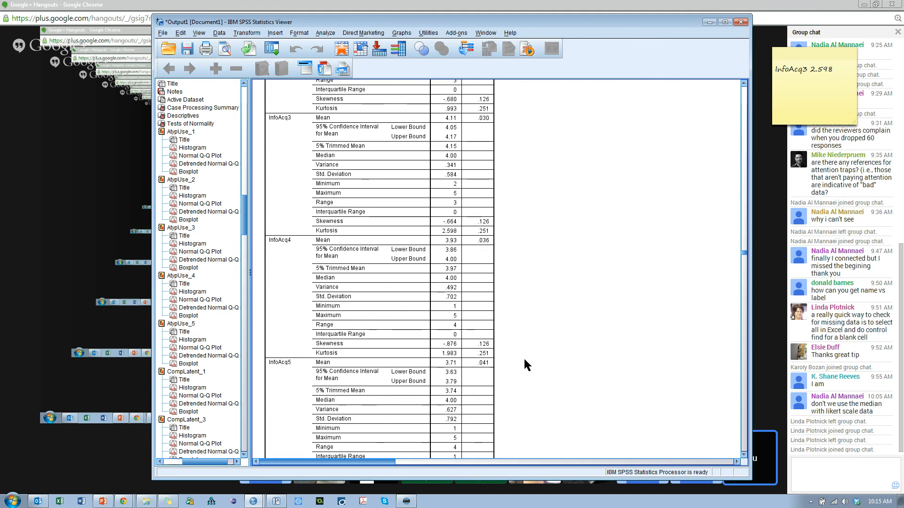
click(470, 343)
scroll(500, 353, down, 3)
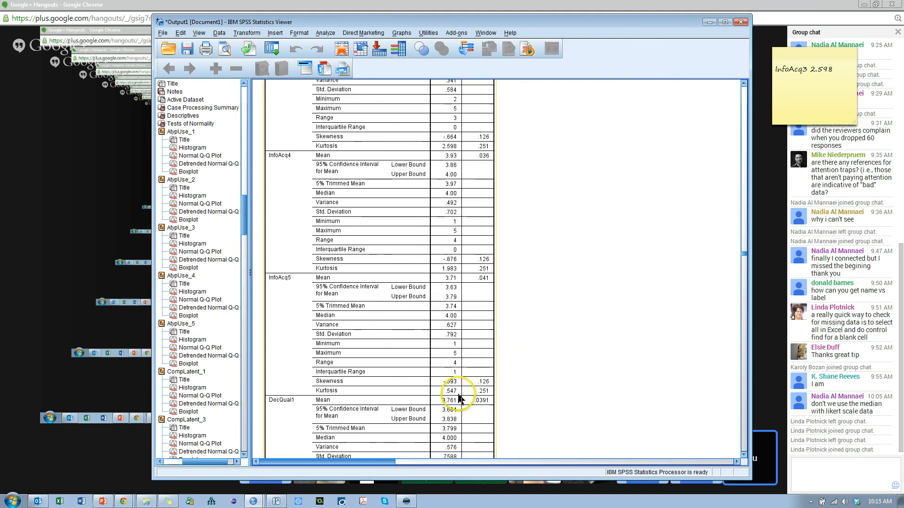
scroll(512, 389, down, 5)
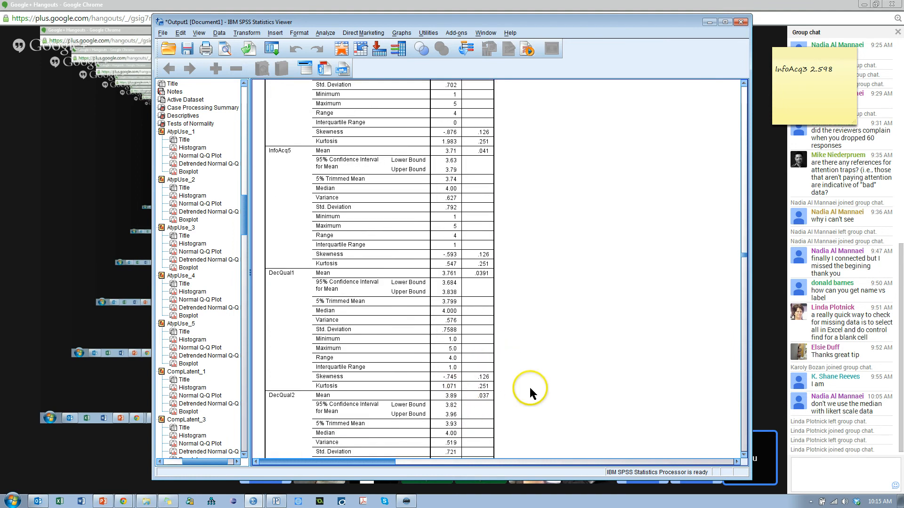
scroll(529, 386, down, 4)
scroll(525, 382, down, 5)
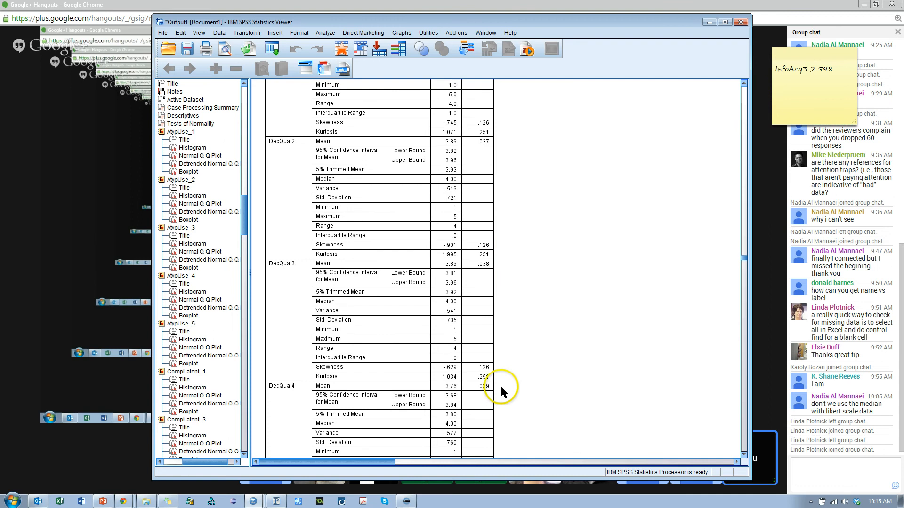
scroll(500, 385, down, 5)
scroll(501, 388, down, 8)
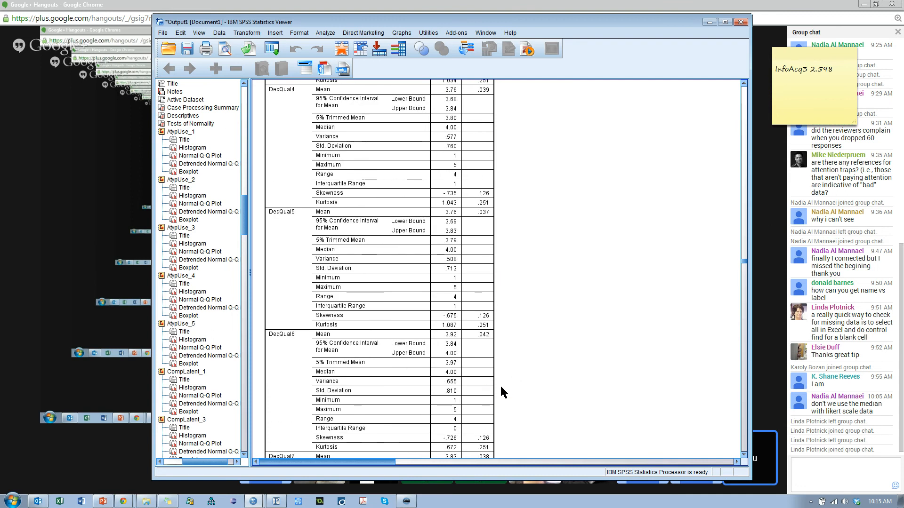
scroll(500, 385, down, 3)
click(475, 393)
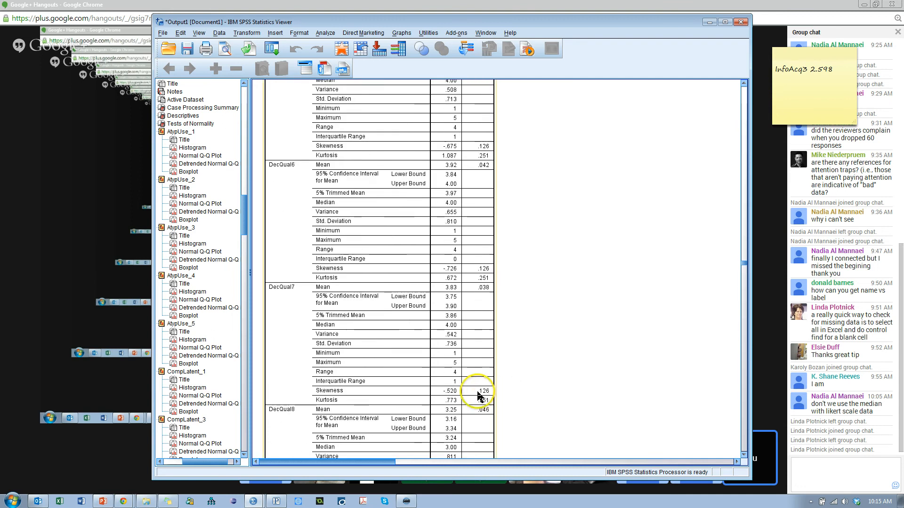
Step: Examine the skewness and kurtosis of DecQual8 and Useful_1 through Useful_6 in the Descriptives table
scroll(511, 406, down, 8)
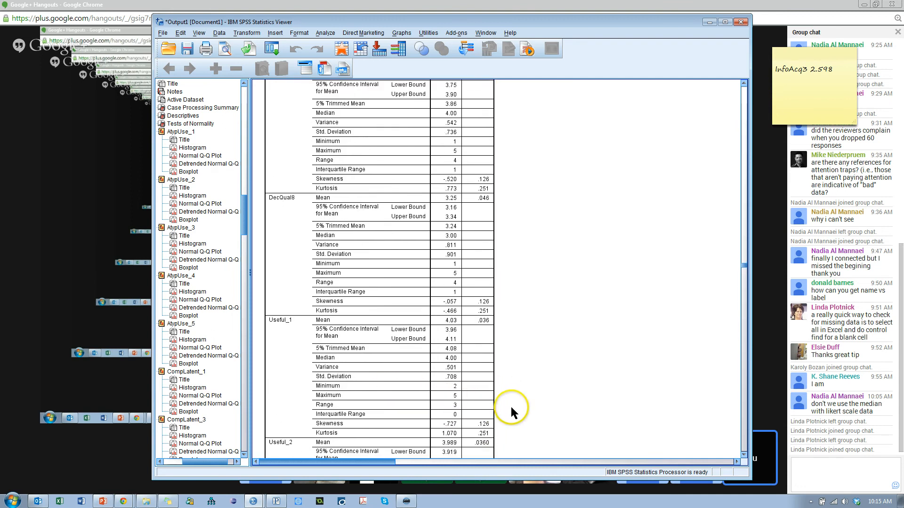
scroll(510, 407, down, 10)
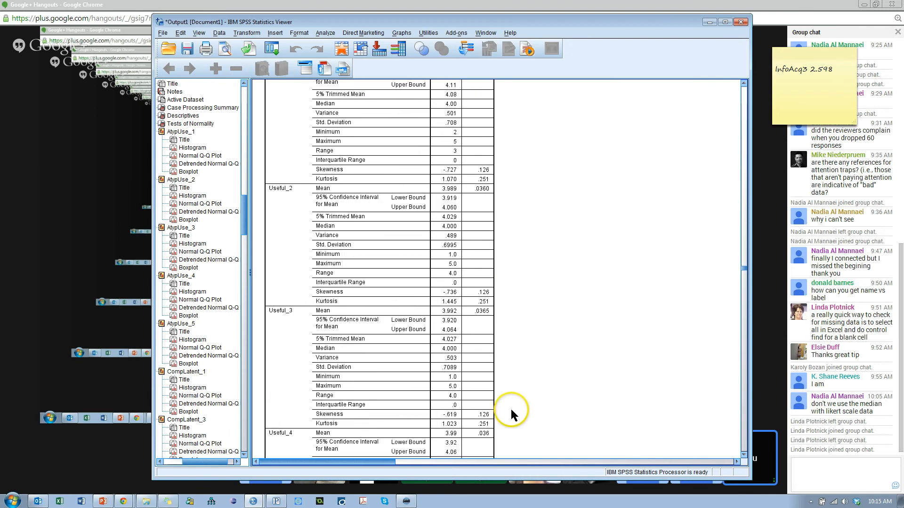
scroll(517, 338, down, 7)
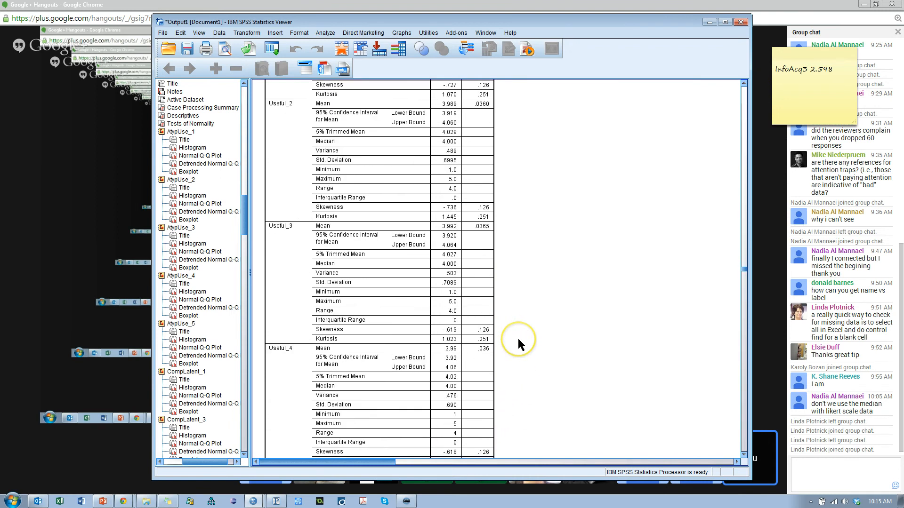
scroll(518, 338, down, 10)
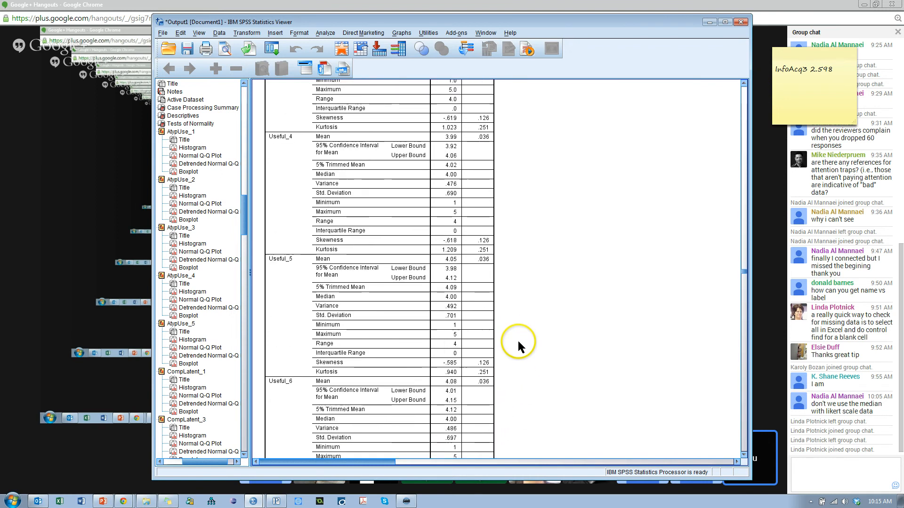
click(455, 370)
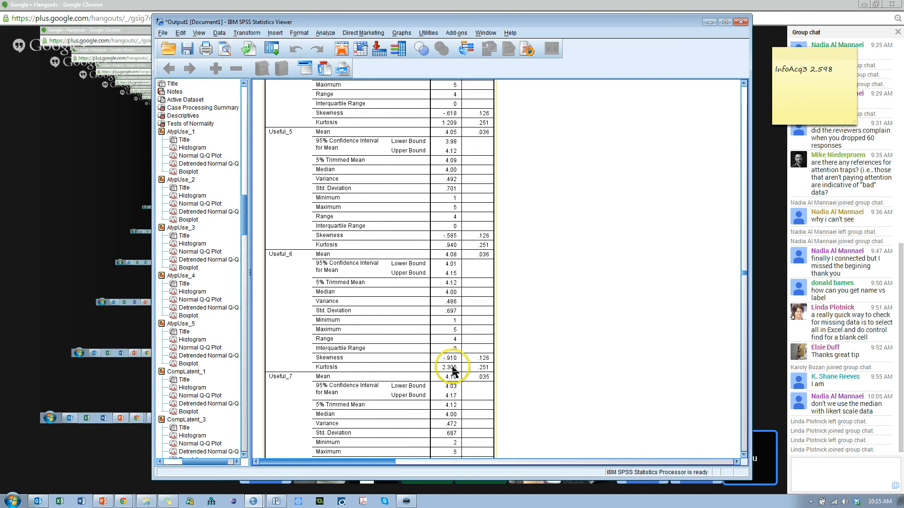
Step: Switch to Sticky Notes and add a new line recording Useful6 with its kurtosis of 2.305
click(789, 92)
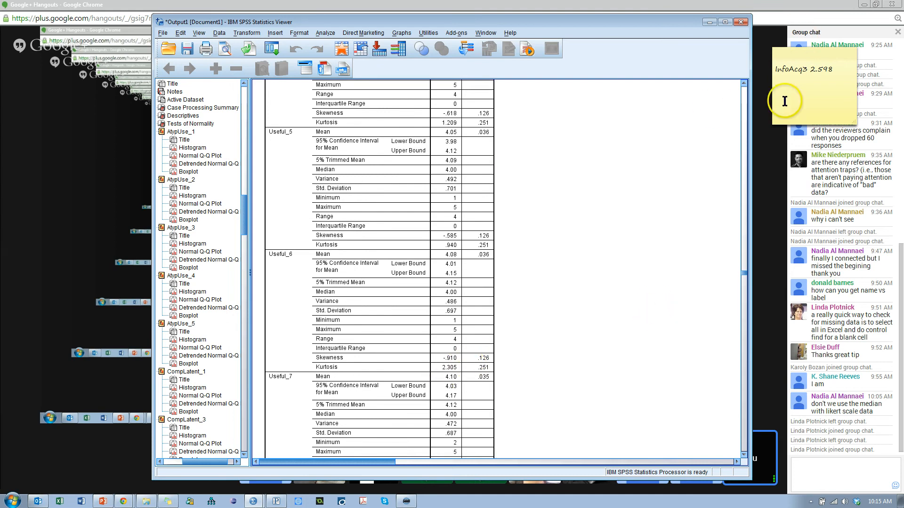
key(Return)
text(U)
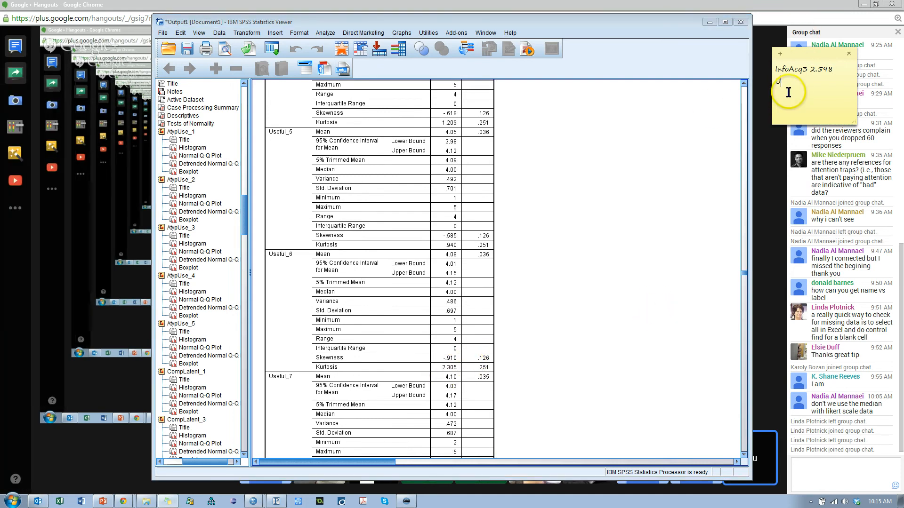
text(seful6 2.305)
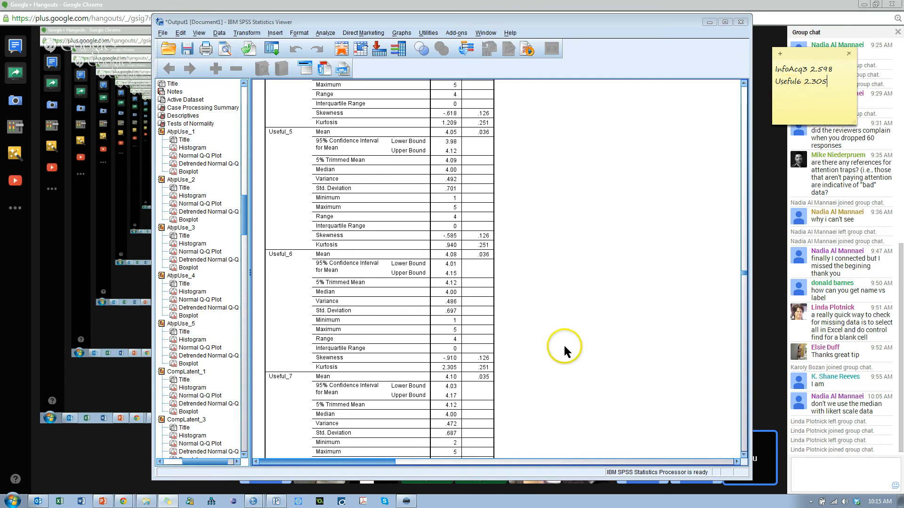
Step: Check Useful_7, CompScore and Age_1 in the SPSS Descriptives table, and record Age with its kurtosis of 7.589 in the sticky note
click(543, 378)
scroll(548, 391, down, 6)
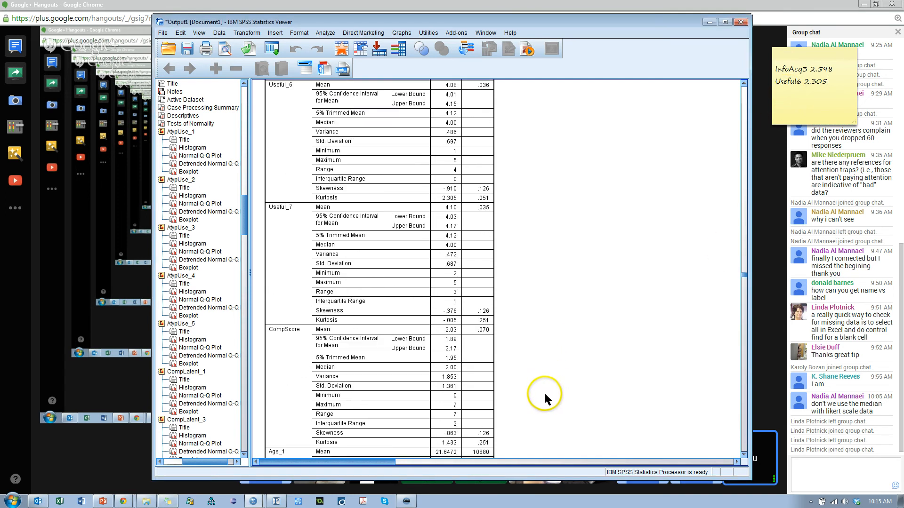
scroll(545, 394, down, 7)
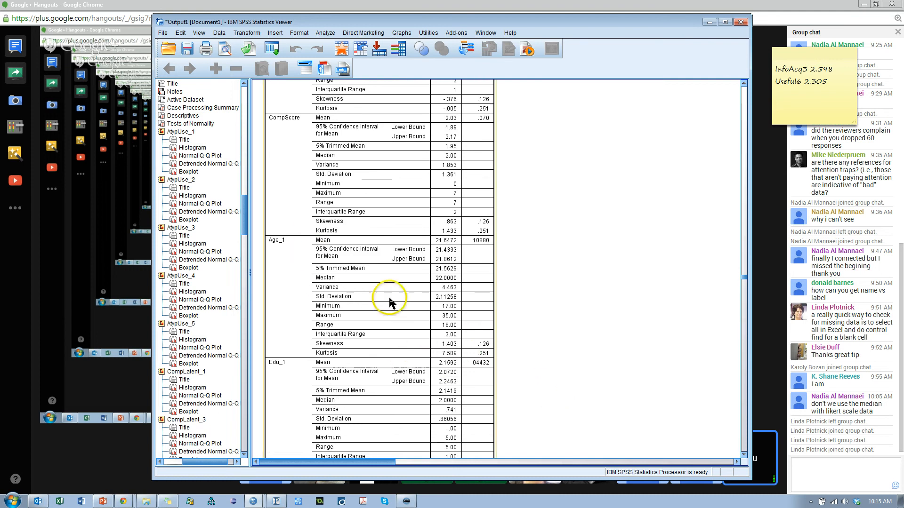
click(838, 84)
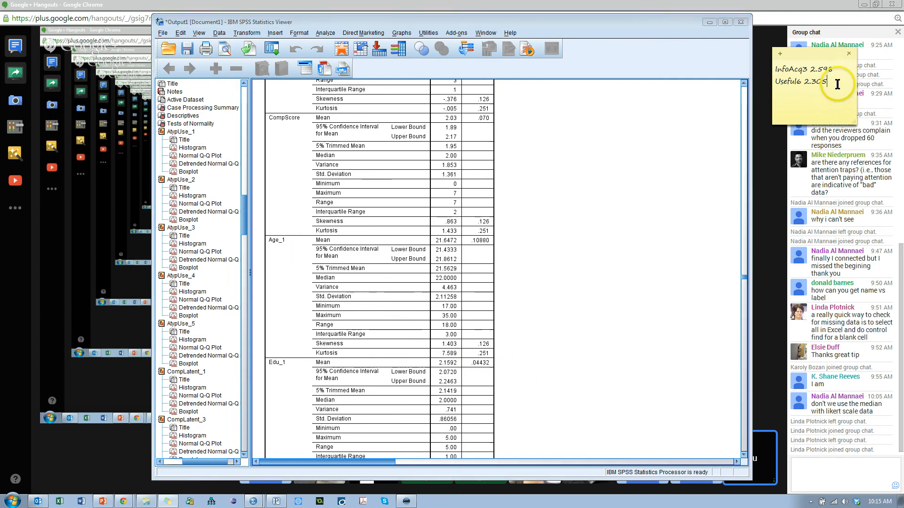
key(Return)
text(Age)
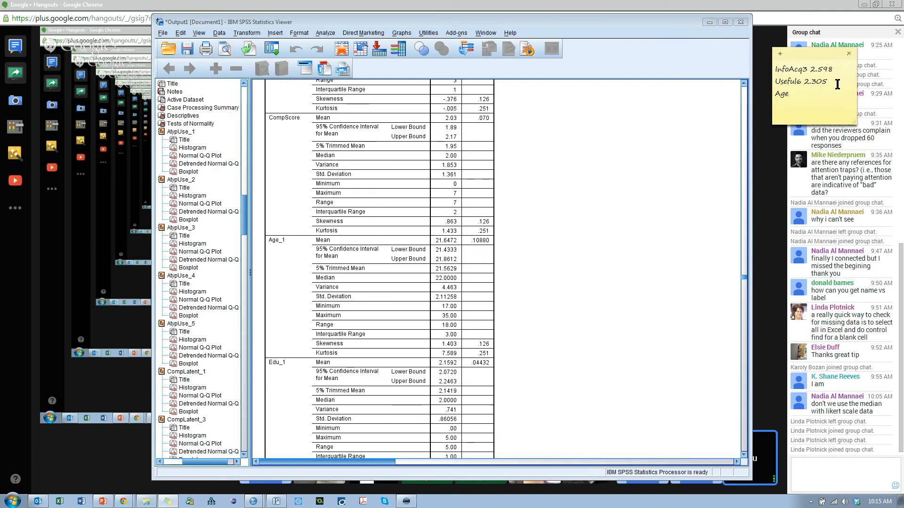
text( 7.589)
key(Return)
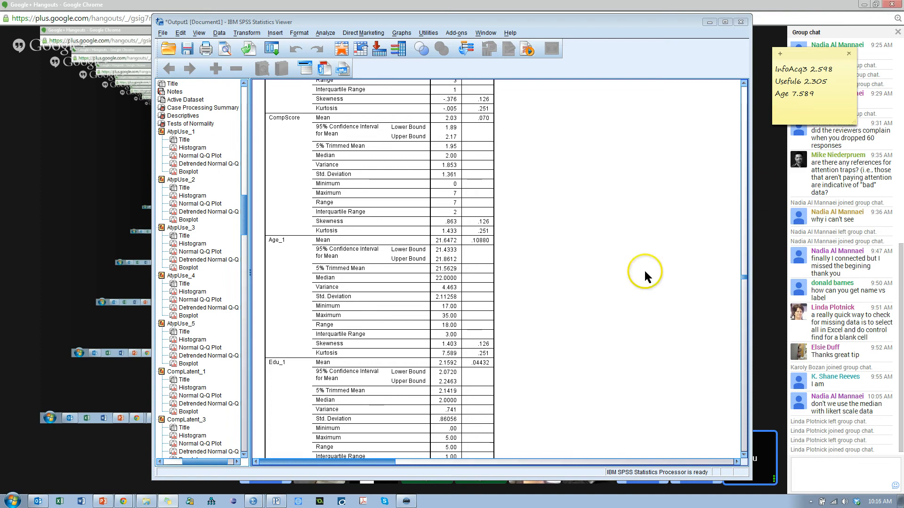
Step: Return to the SPSS output and examine the skewness and kurtosis of Edu_1, ExcExp_1, Gender and UseExcel
click(371, 305)
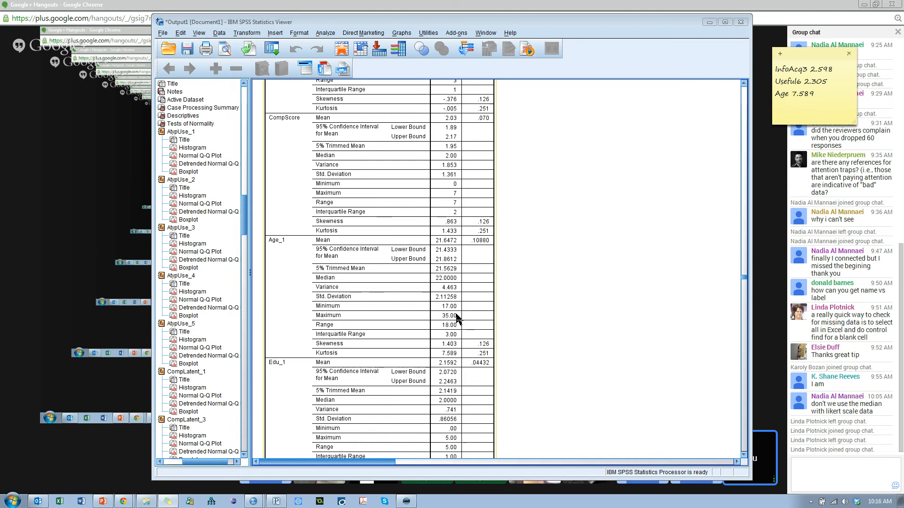
click(519, 314)
scroll(576, 319, down, 5)
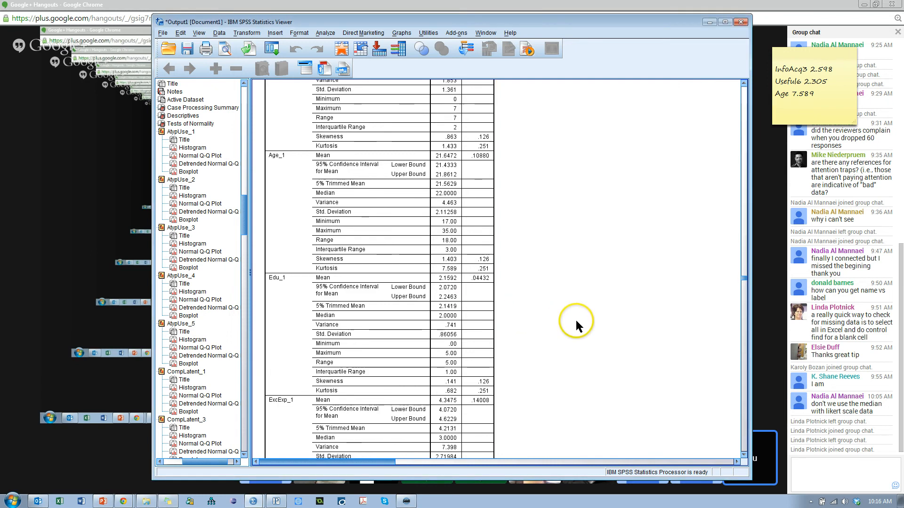
click(473, 362)
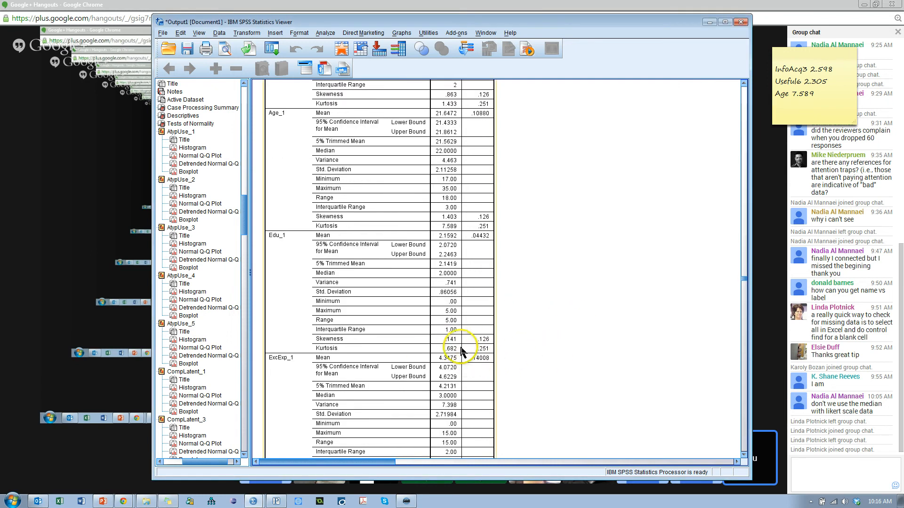
scroll(546, 354, down, 3)
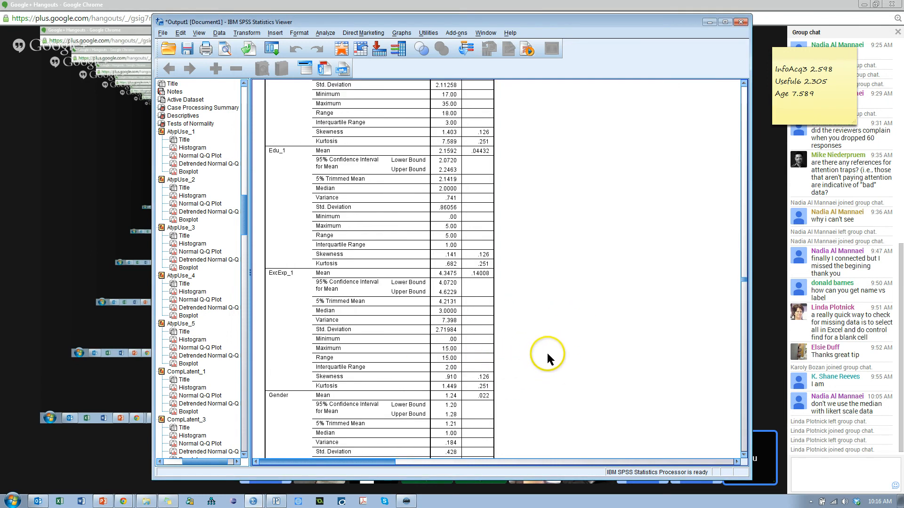
scroll(535, 380, down, 4)
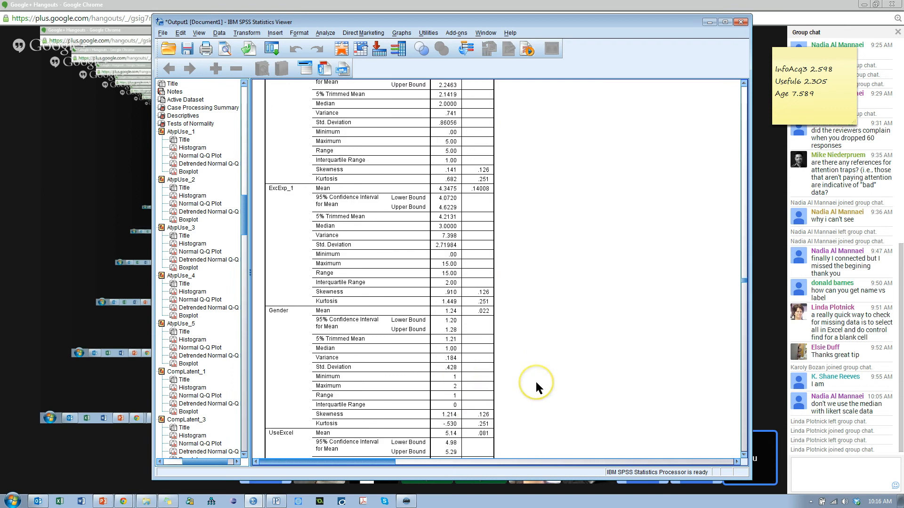
scroll(536, 381, down, 1)
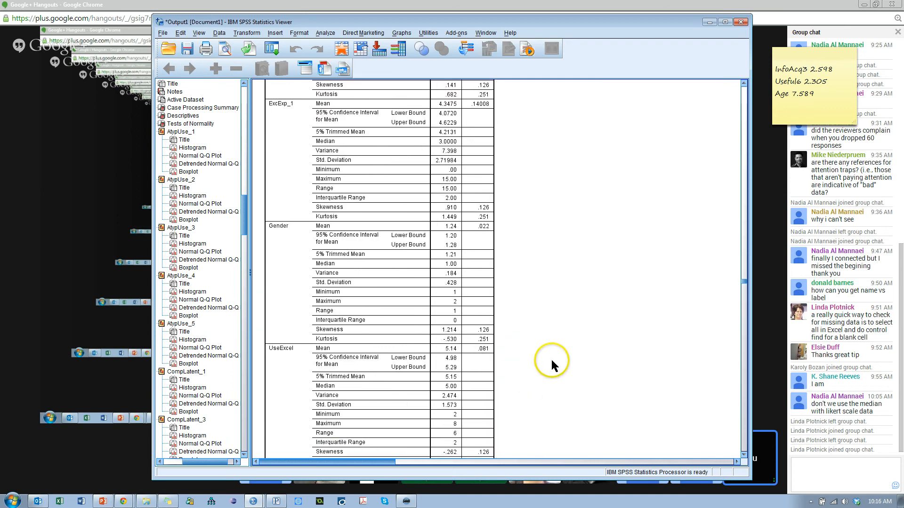
scroll(550, 366, down, 3)
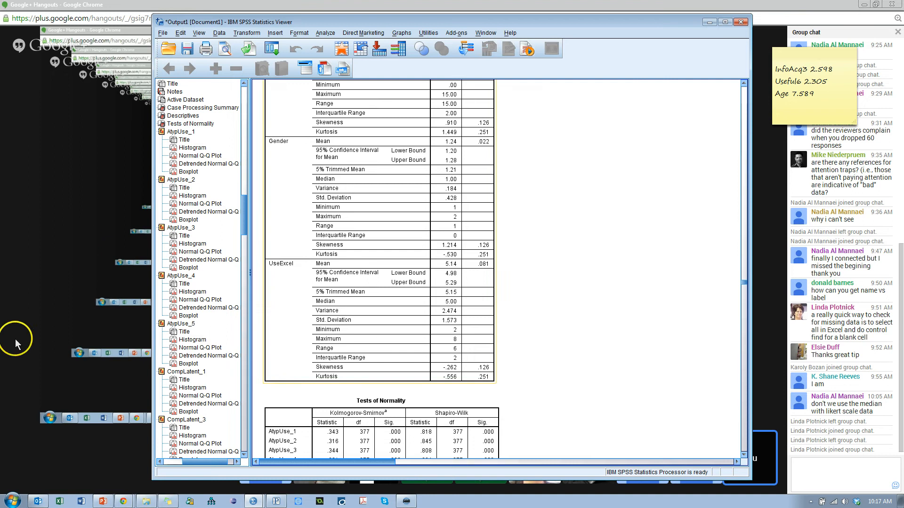
Step: Switch to PowerPoint, find the Tests for Skewness and Kurtosis slide and highlight the citation under the 2.2 std rule
click(105, 499)
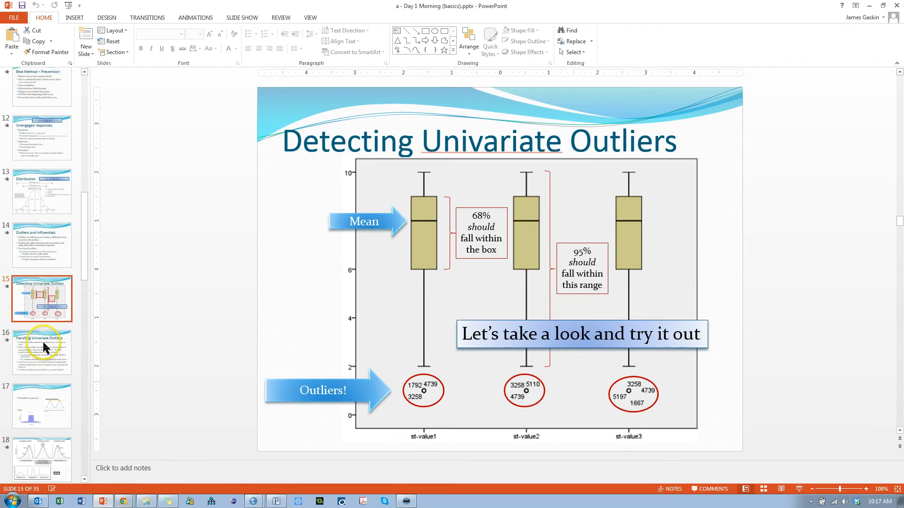
scroll(49, 417, down, 3)
scroll(50, 419, down, 10)
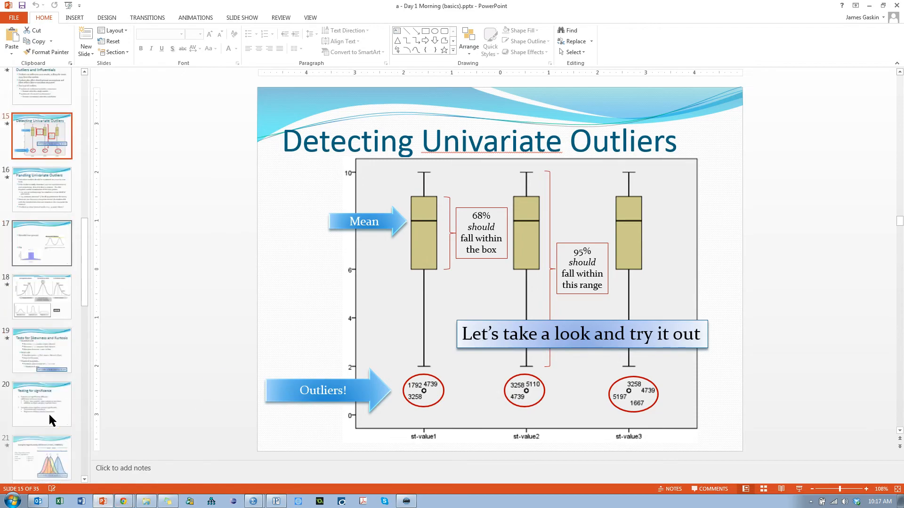
scroll(51, 419, up, 12)
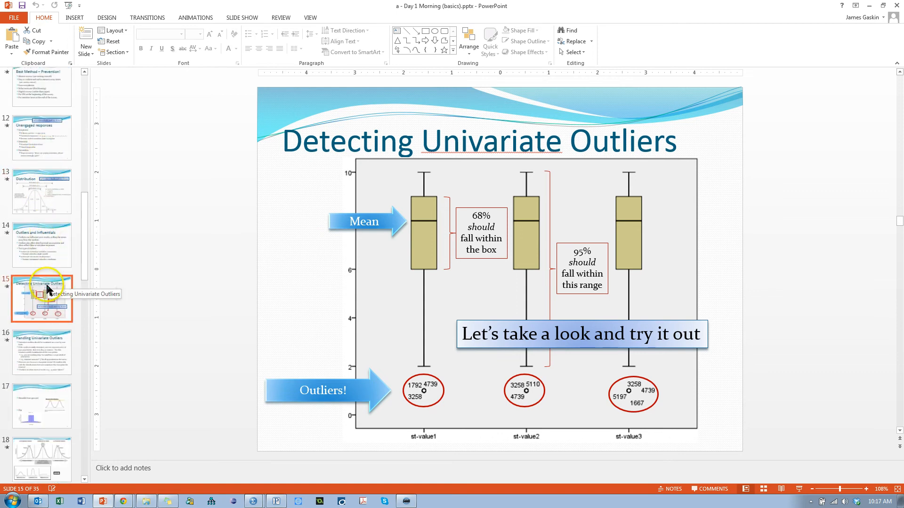
click(53, 258)
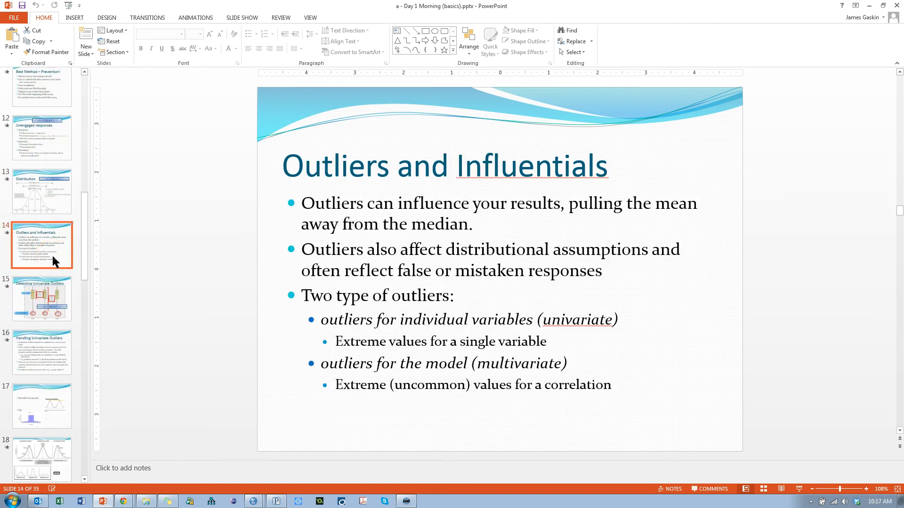
click(54, 349)
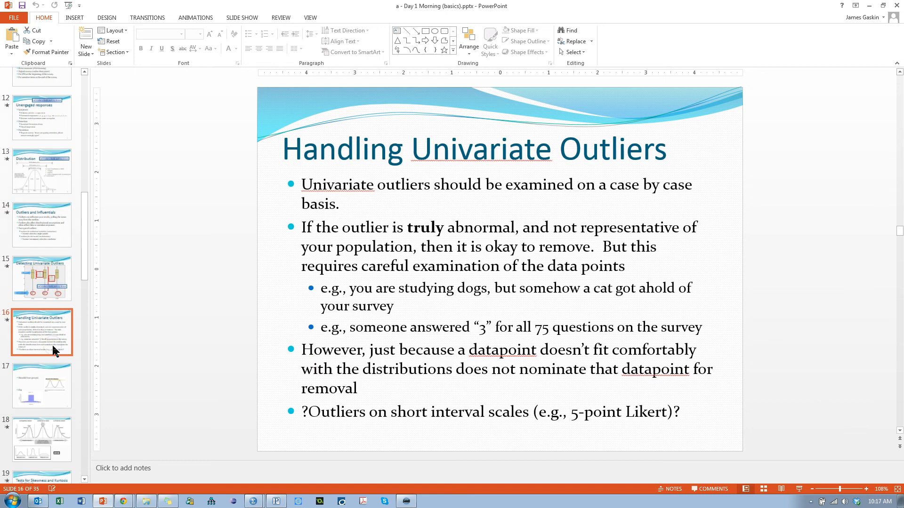
scroll(53, 348, down, 3)
click(59, 349)
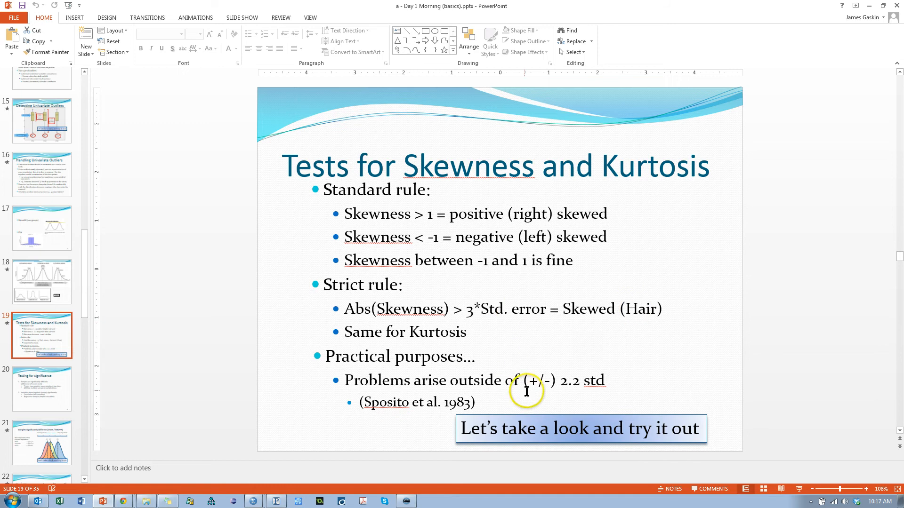
drag(476, 401, 344, 397)
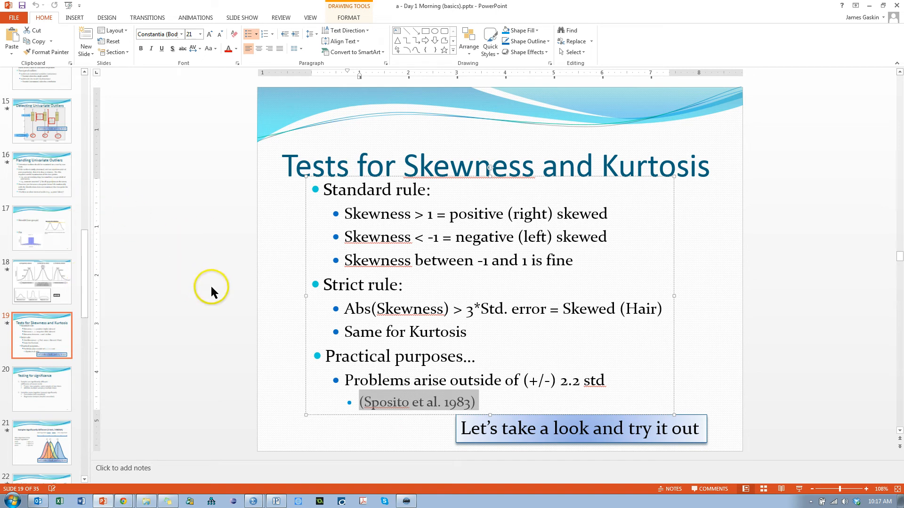
Step: Switch back to the SPSS output and examine the AtypUse_1 histogram, Q-Q plots and boxplot
key(alt+Tab)
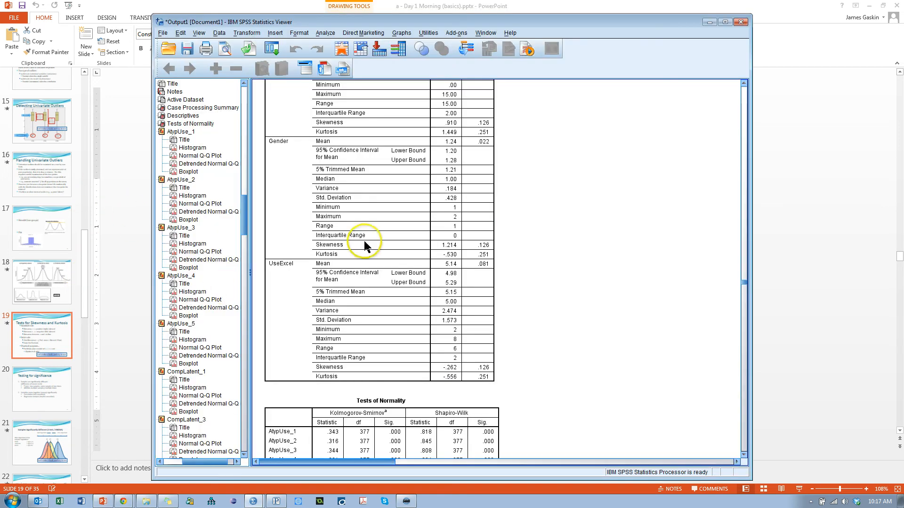
click(486, 198)
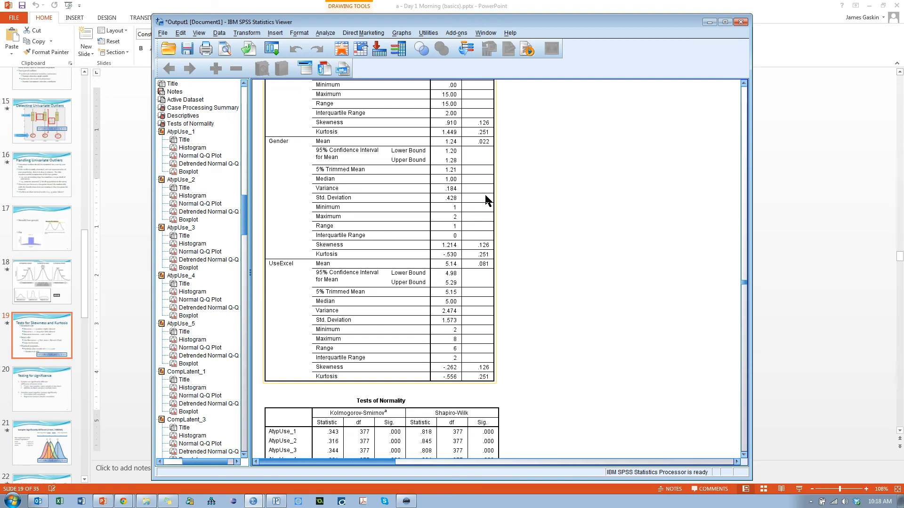
click(512, 197)
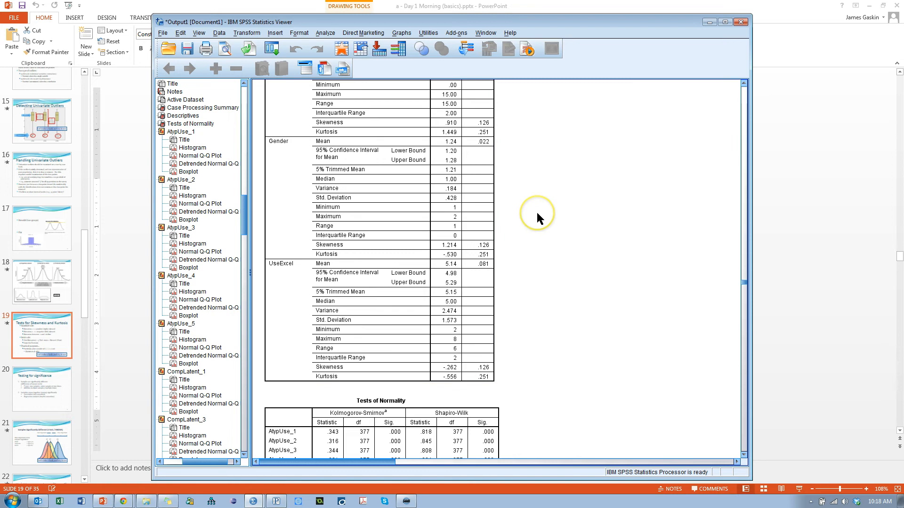
scroll(636, 302, down, 15)
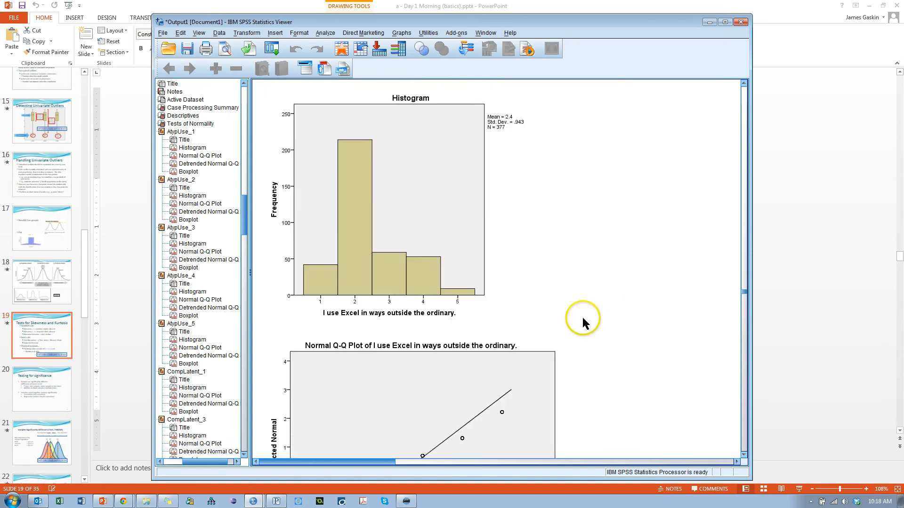
scroll(582, 315, down, 2)
scroll(598, 294, up, 5)
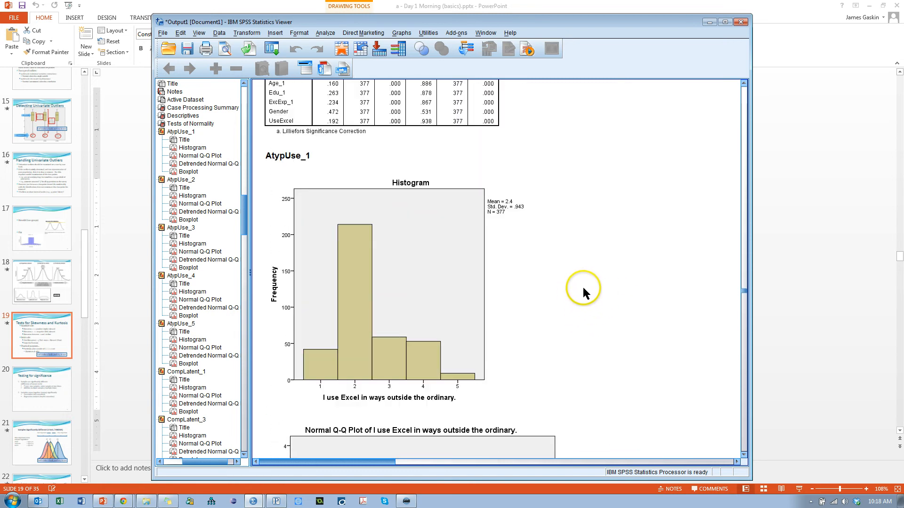
scroll(582, 290, down, 3)
click(365, 231)
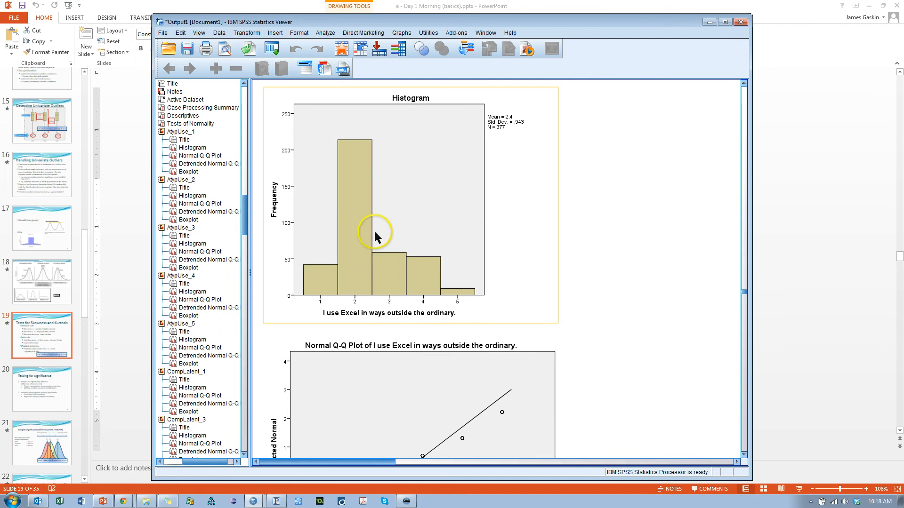
scroll(517, 292, down, 12)
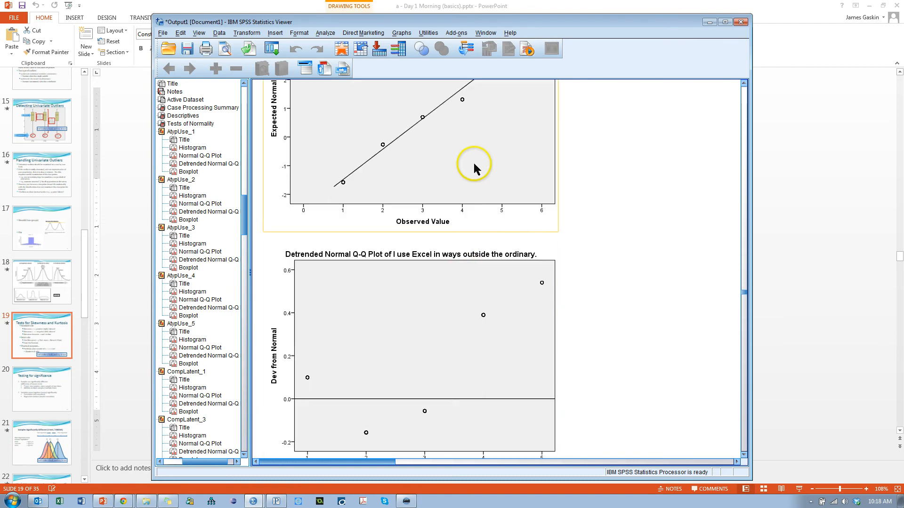
scroll(474, 164, up, 1)
scroll(612, 233, down, 1)
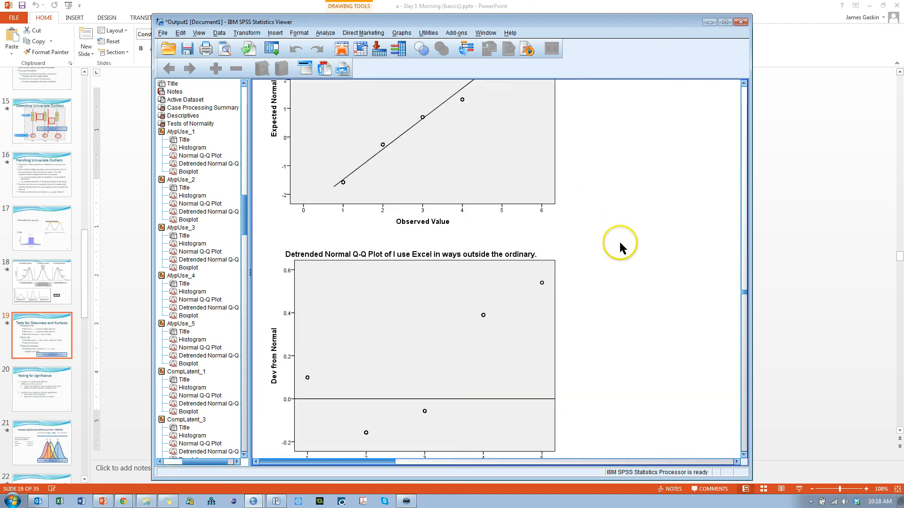
scroll(620, 241, down, 10)
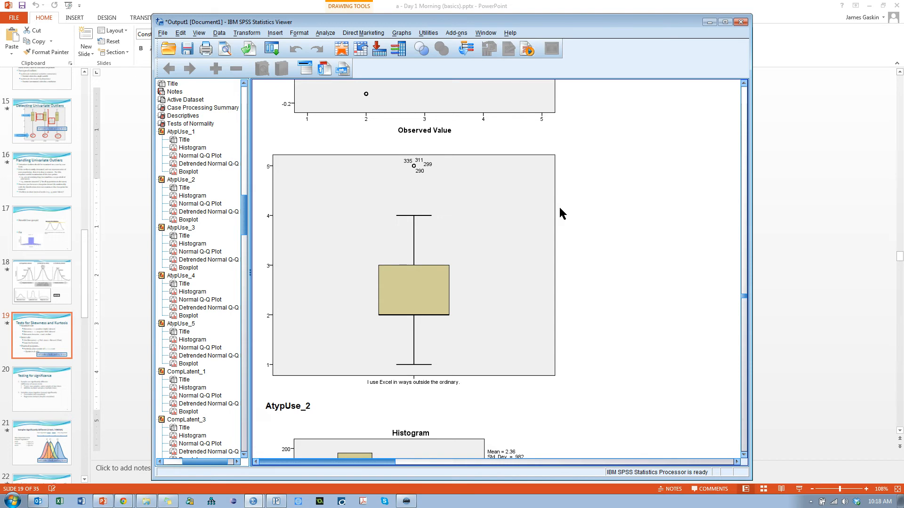
Step: Skim the AtypUse_2 and AtypUse_3 plots and go to the Age_1 charts through the output outline
click(304, 337)
scroll(586, 315, down, 10)
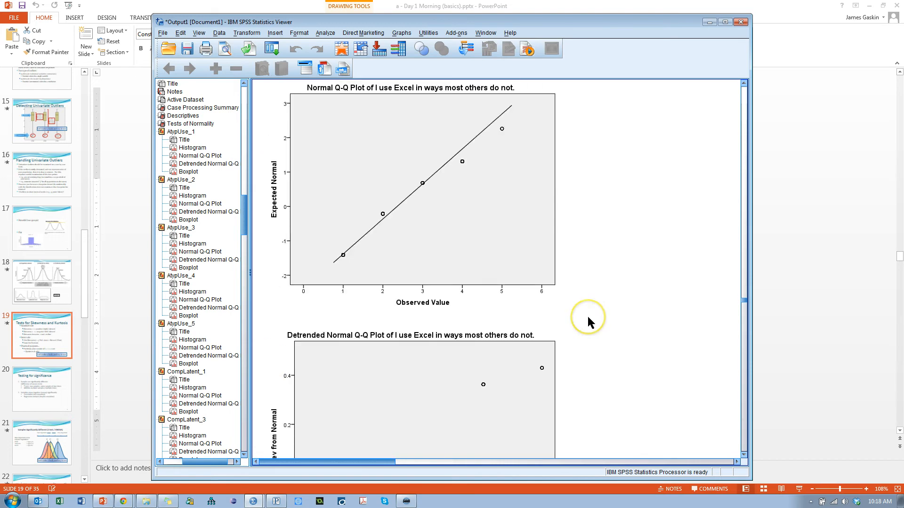
scroll(586, 315, down, 15)
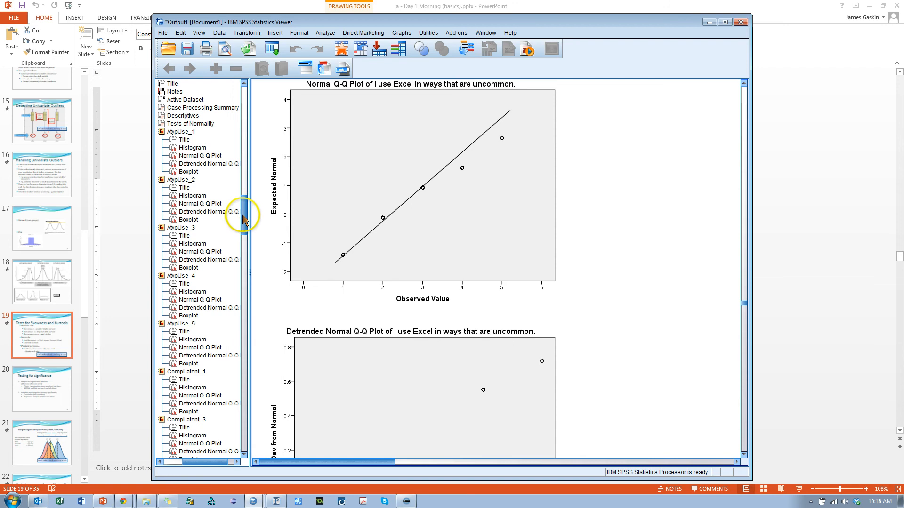
drag(244, 218, 242, 419)
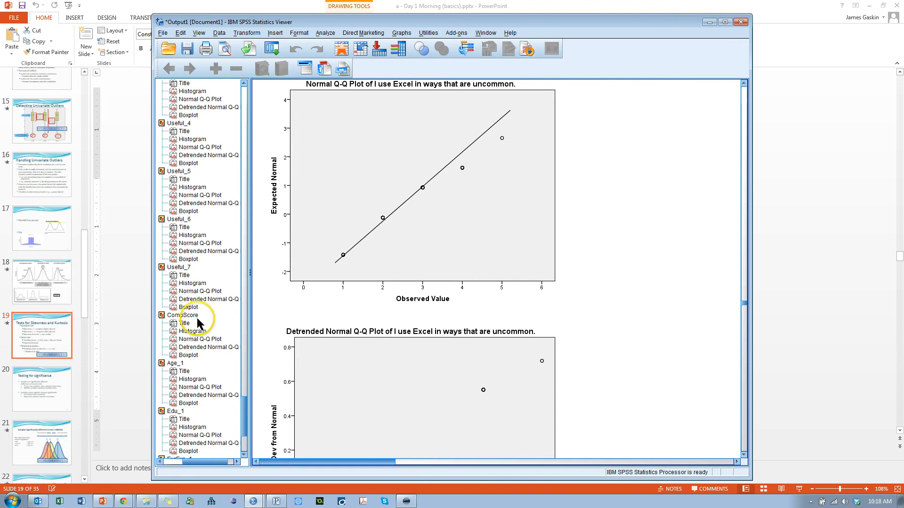
click(174, 363)
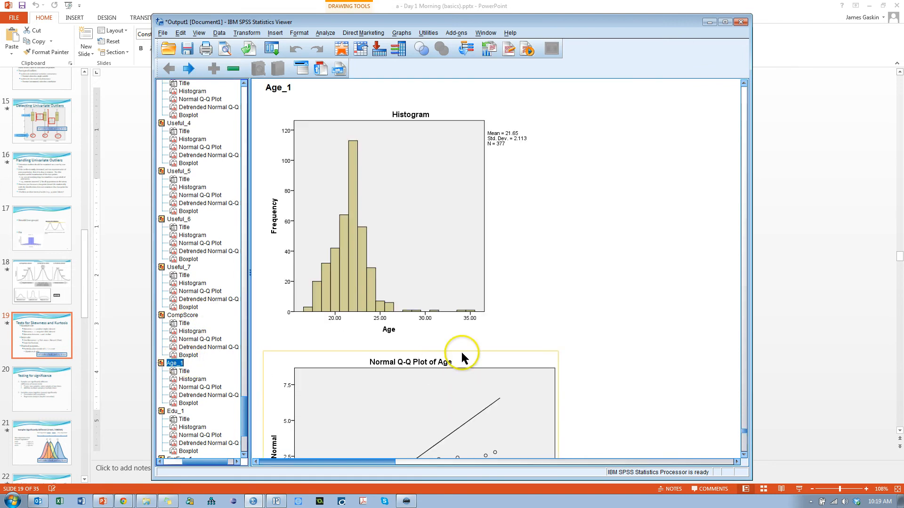
Step: Examine the Age_1 histogram, Q-Q plots and boxplot for outlying cases, and continue to the Edu_1 histogram
click(647, 300)
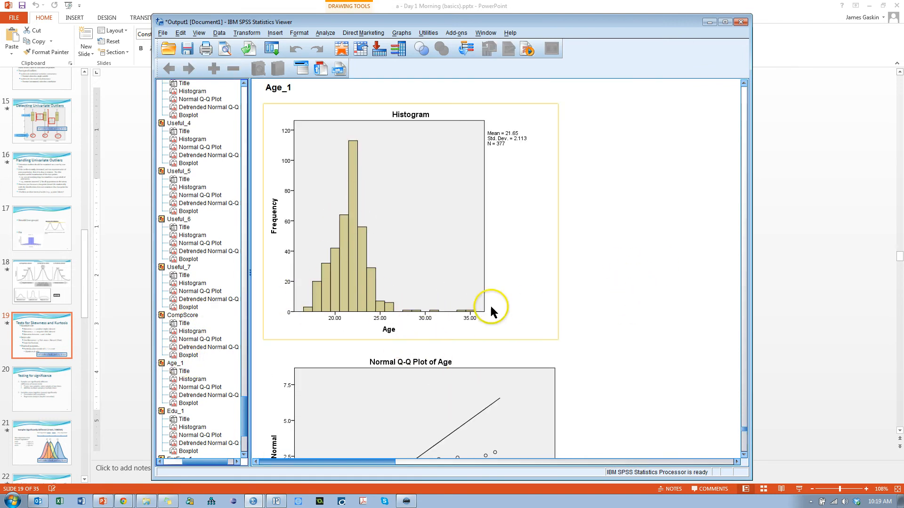
scroll(646, 337, down, 3)
scroll(647, 336, down, 3)
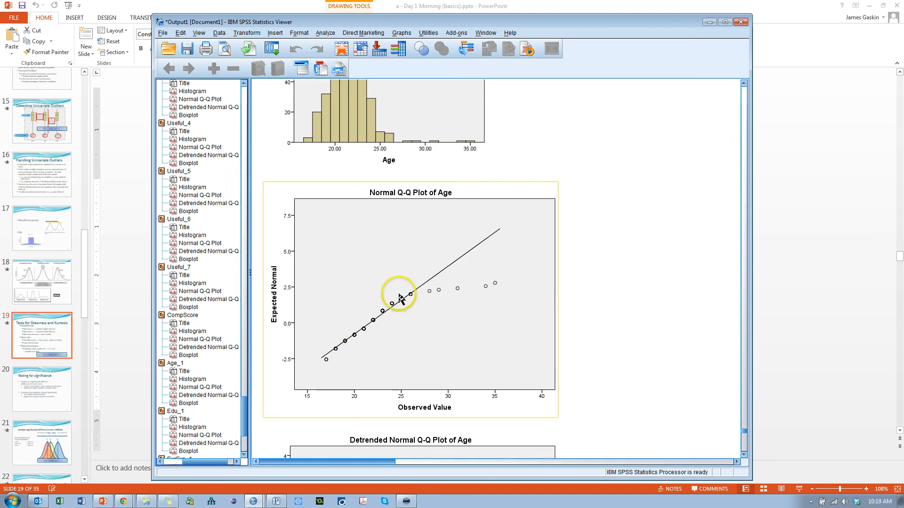
scroll(610, 319, down, 18)
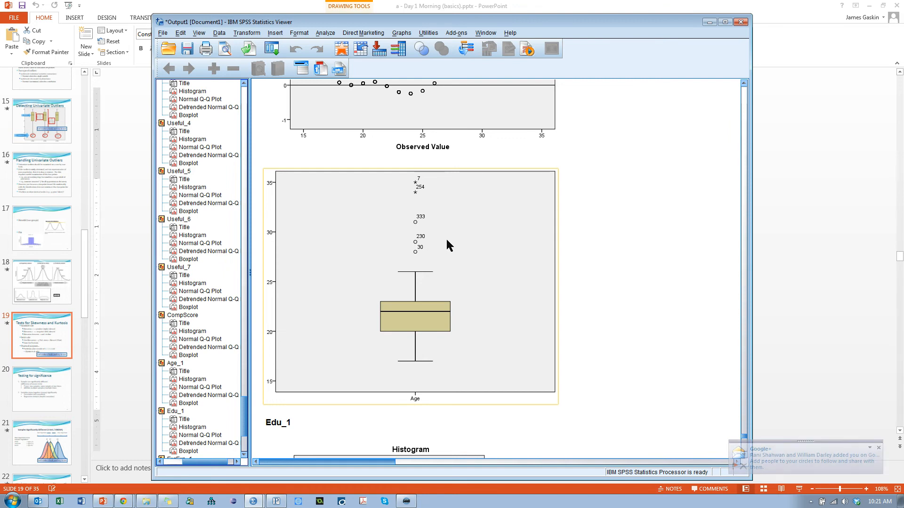
click(677, 281)
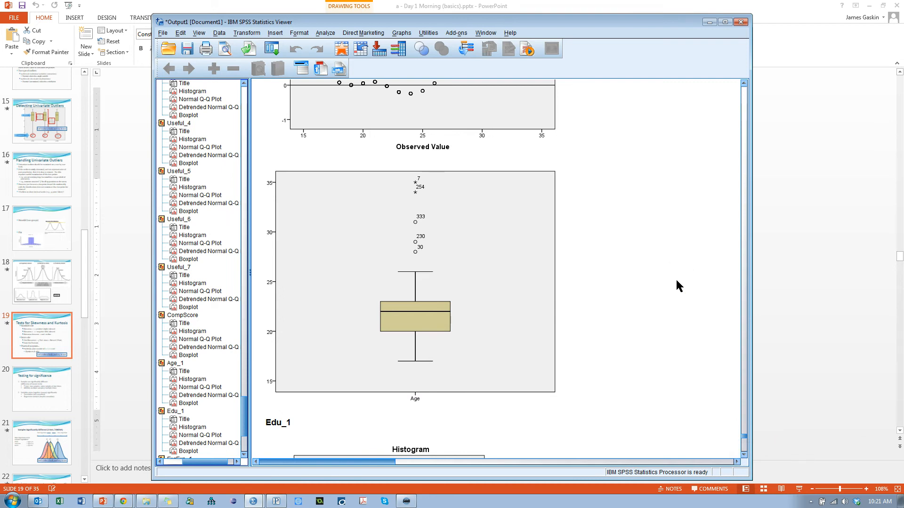
click(447, 191)
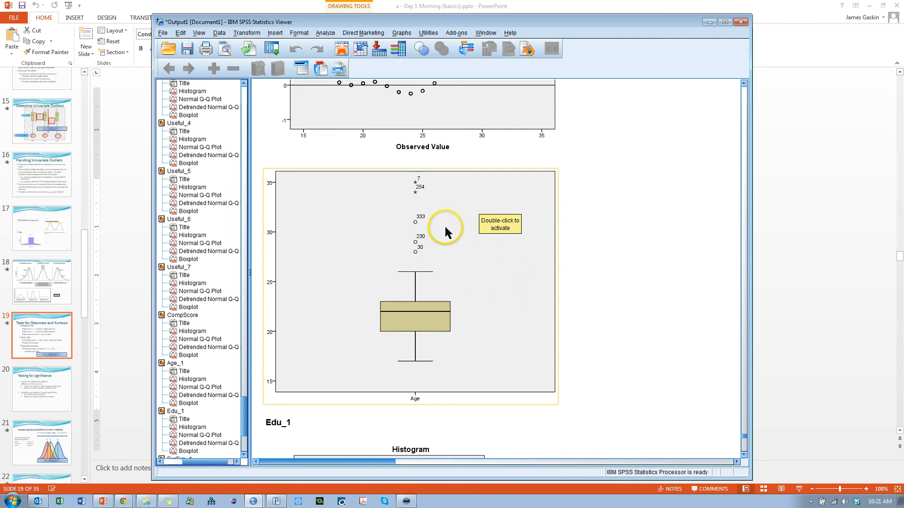
click(623, 240)
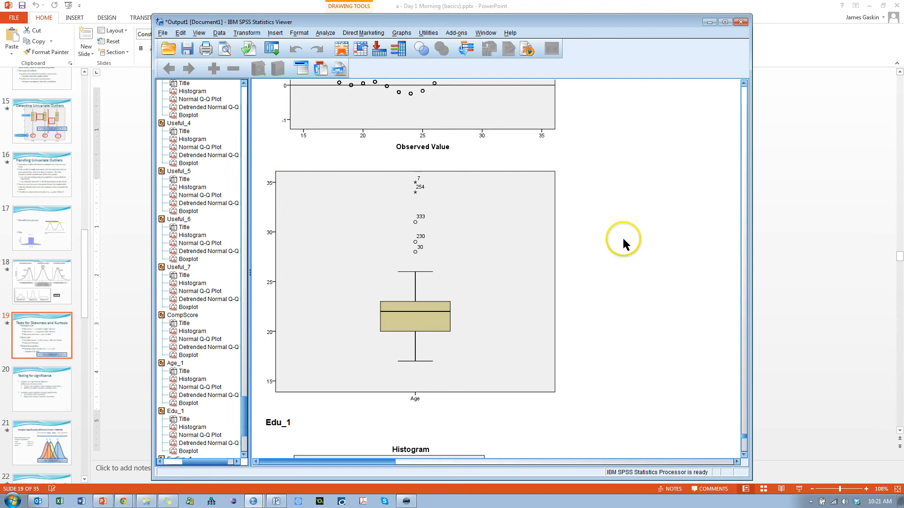
scroll(620, 236, down, 5)
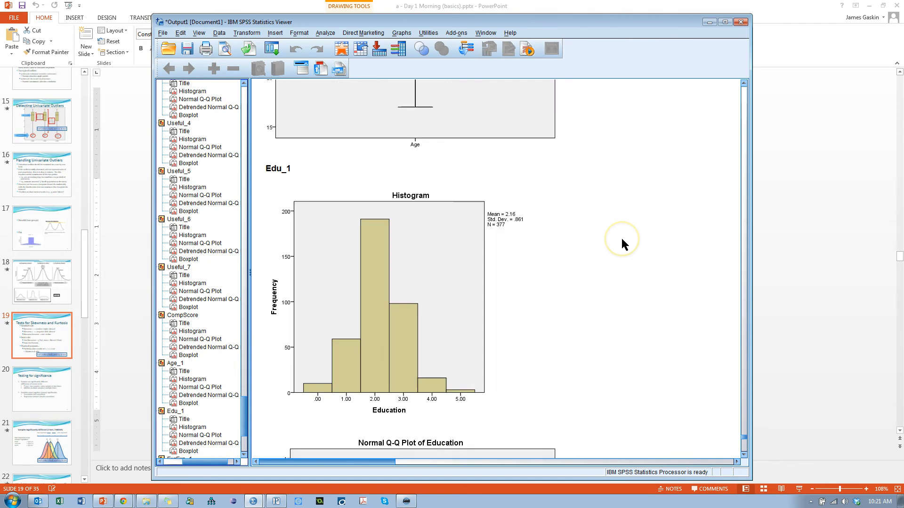
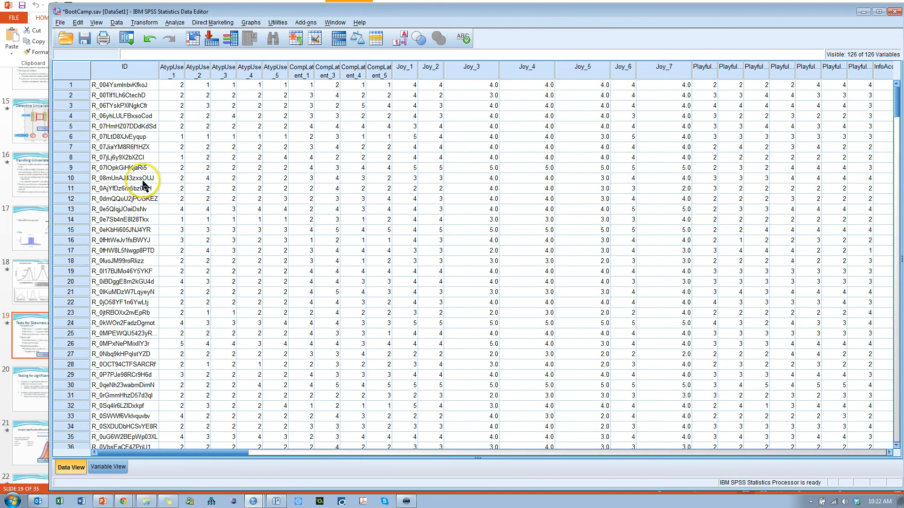
Step: Find and select case 60 in the BootCamp.sav data and examine its Age_1 and ExcExp_1 values
scroll(151, 179, down, 20)
scroll(143, 227, down, 10)
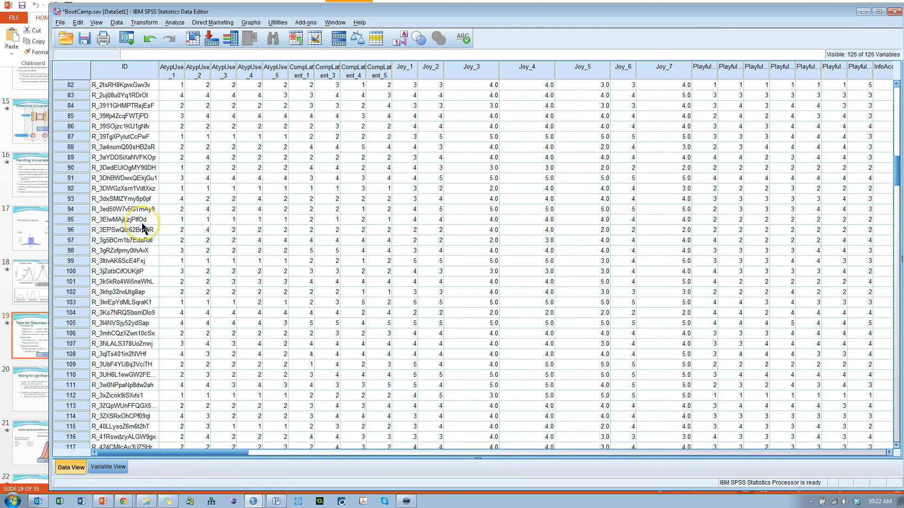
scroll(135, 240, up, 13)
scroll(78, 118, up, 2)
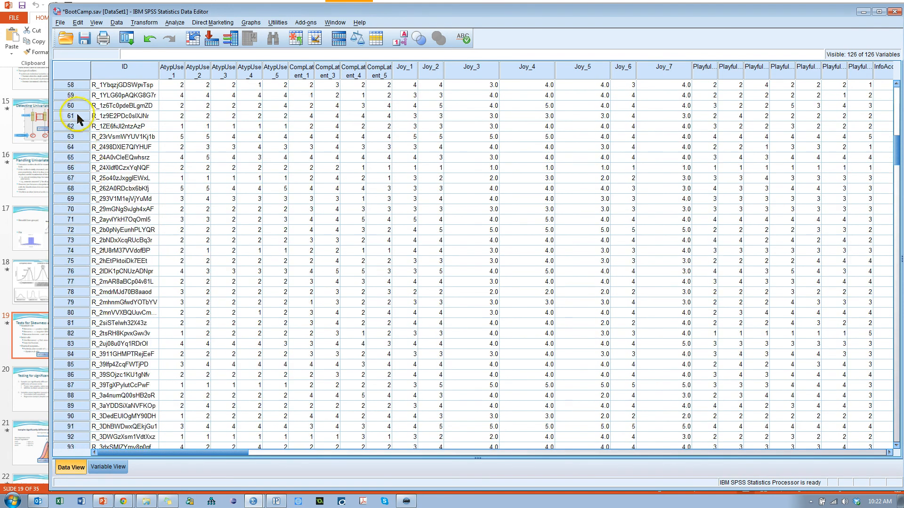
click(71, 105)
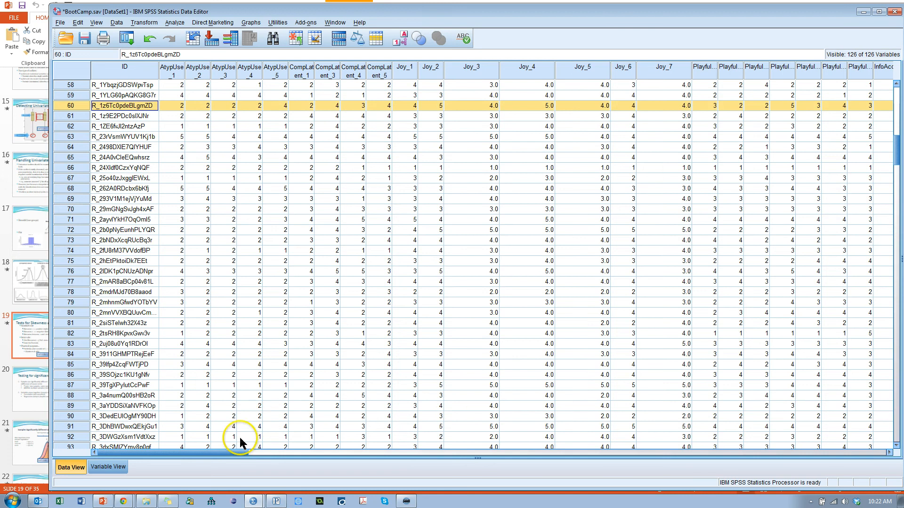
drag(203, 452, 412, 463)
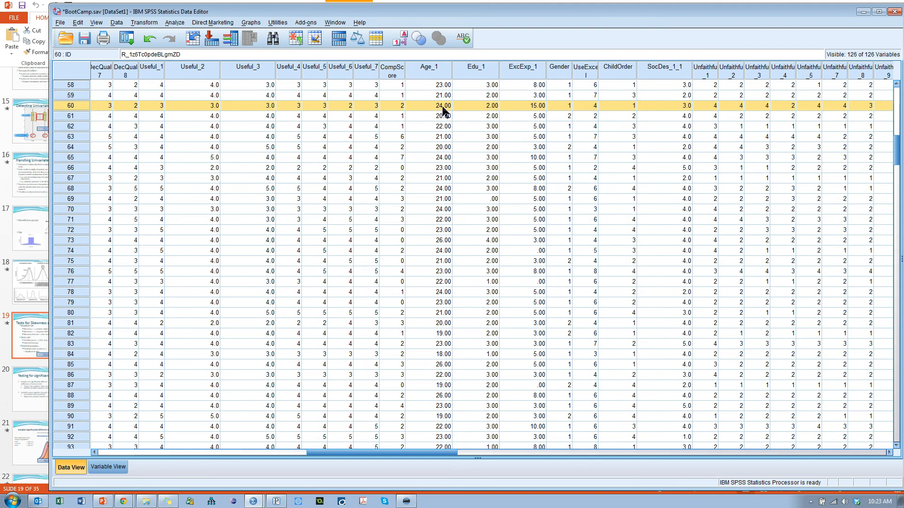
Step: Recheck the outliers in the Excel experience boxplot, then select case 180 in the data and examine its Age_1 and ExcExp_1 values
scroll(225, 190, down, 13)
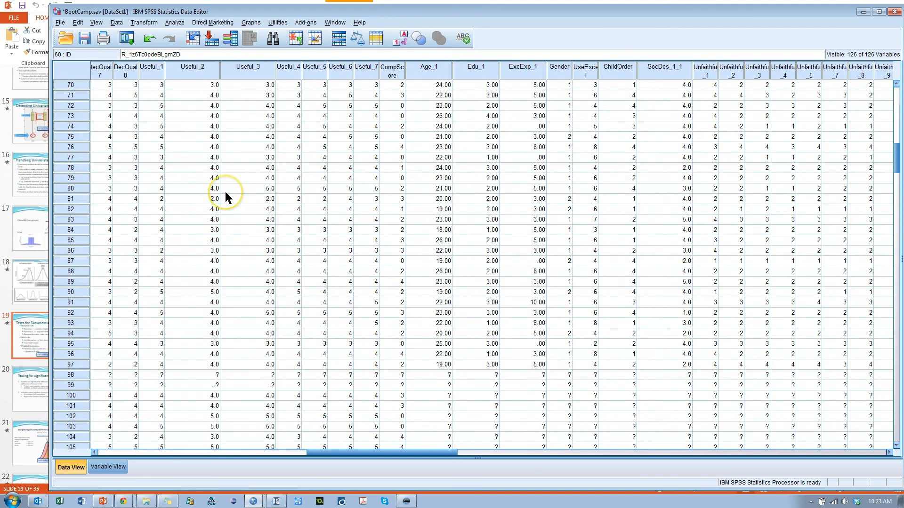
key(alt+Tab)
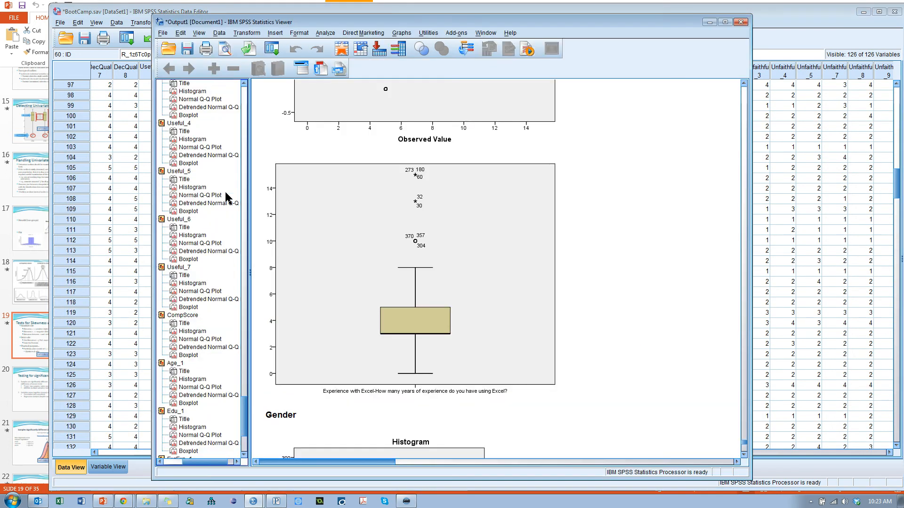
key(alt+Tab)
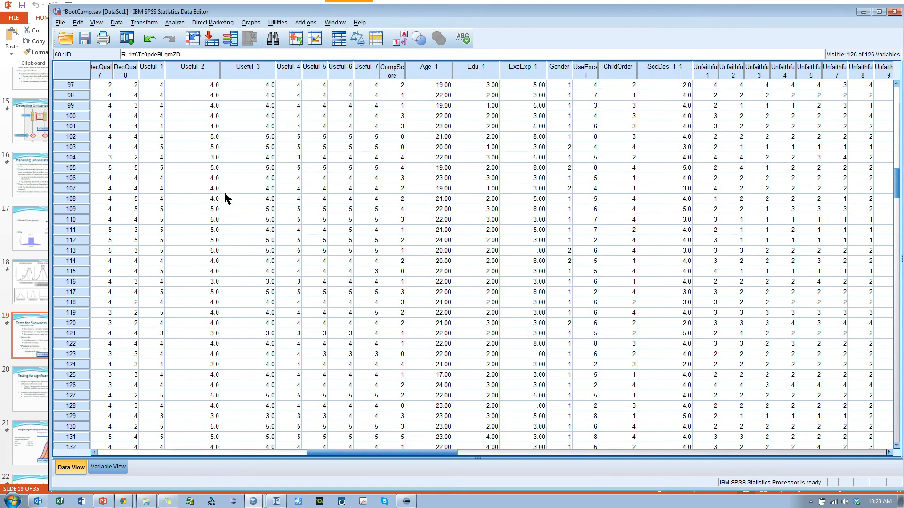
scroll(203, 219, down, 7)
scroll(203, 219, down, 12)
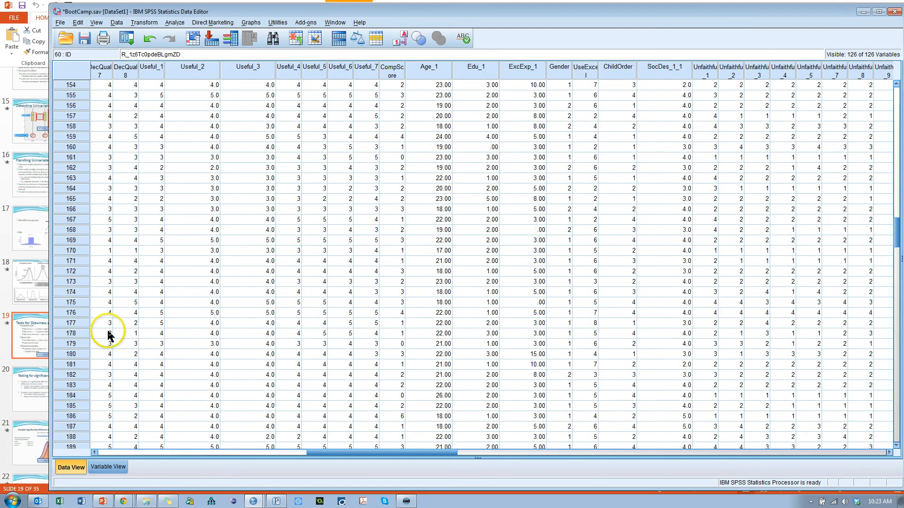
click(80, 354)
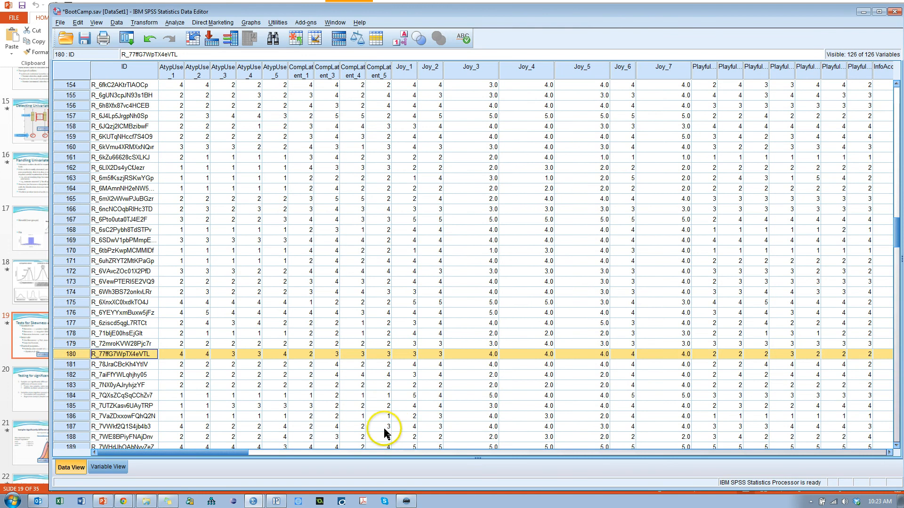
drag(232, 454, 436, 436)
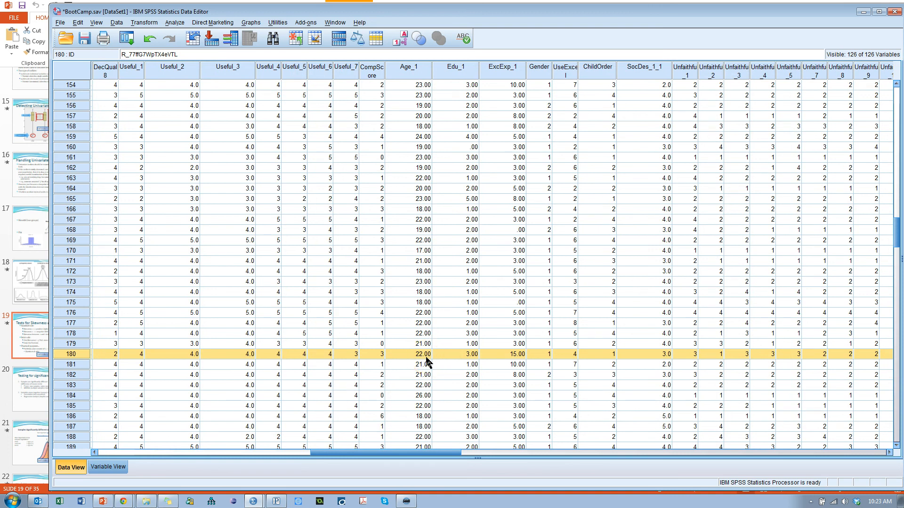
Step: Find and select case 273 in the data and examine its Age_1 and ExcExp_1 values
scroll(345, 357, down, 18)
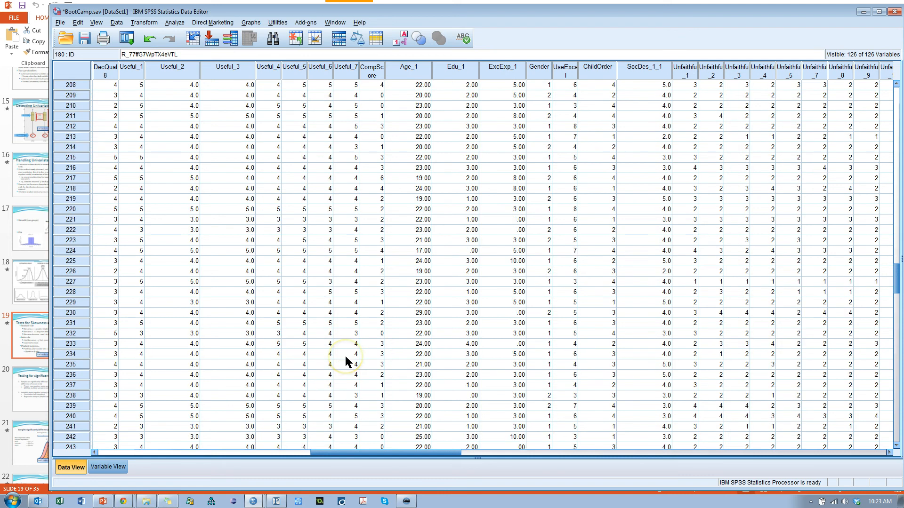
scroll(345, 356, down, 6)
scroll(203, 360, down, 5)
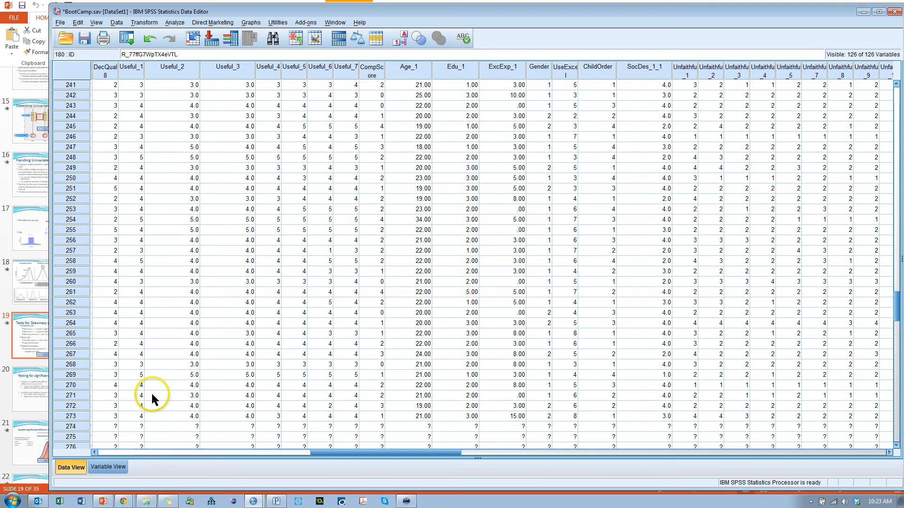
click(81, 414)
drag(228, 453, 446, 464)
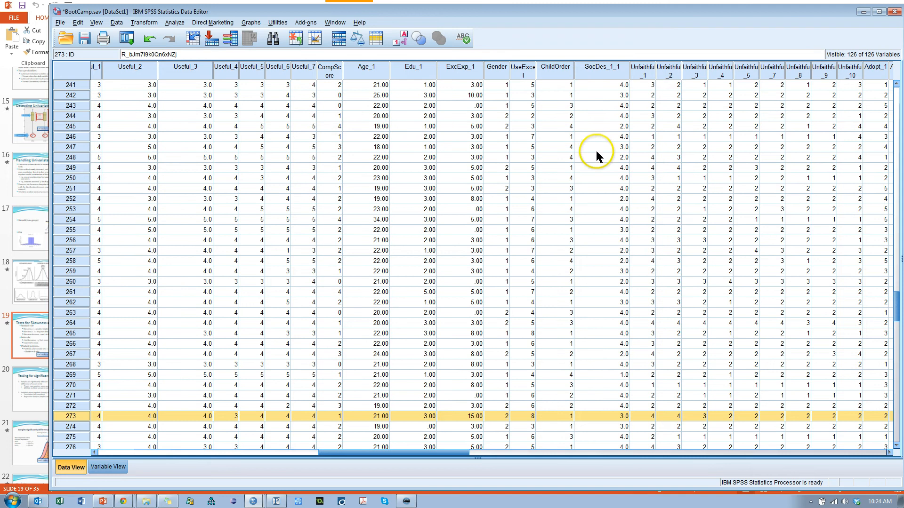
Step: Examine the Explore output charts from the Excel experience boxplot through the Gender plots to the UseExcel boxplot
key(alt+Tab)
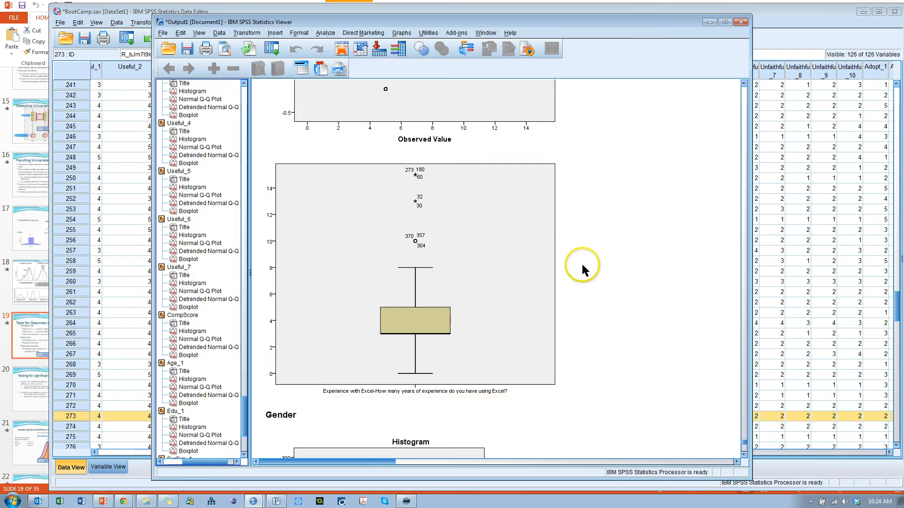
scroll(547, 316, down, 7)
scroll(578, 307, up, 2)
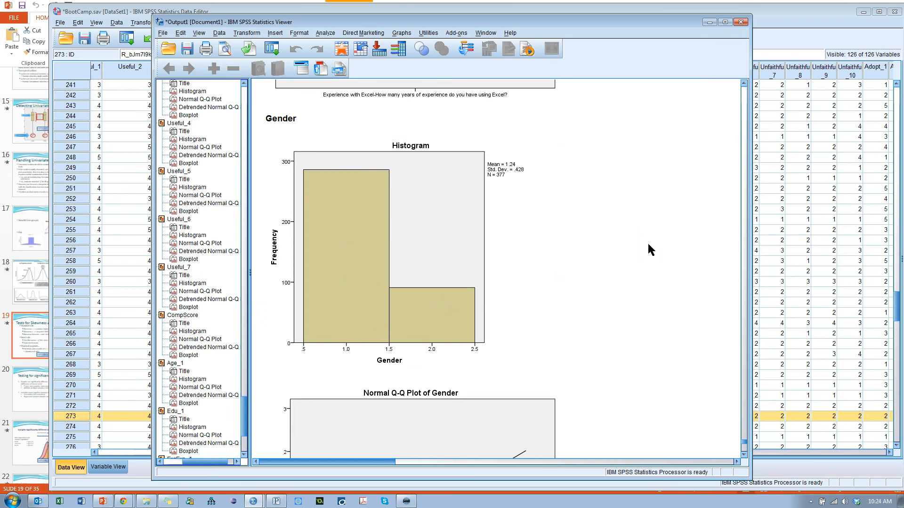
scroll(607, 320, down, 3)
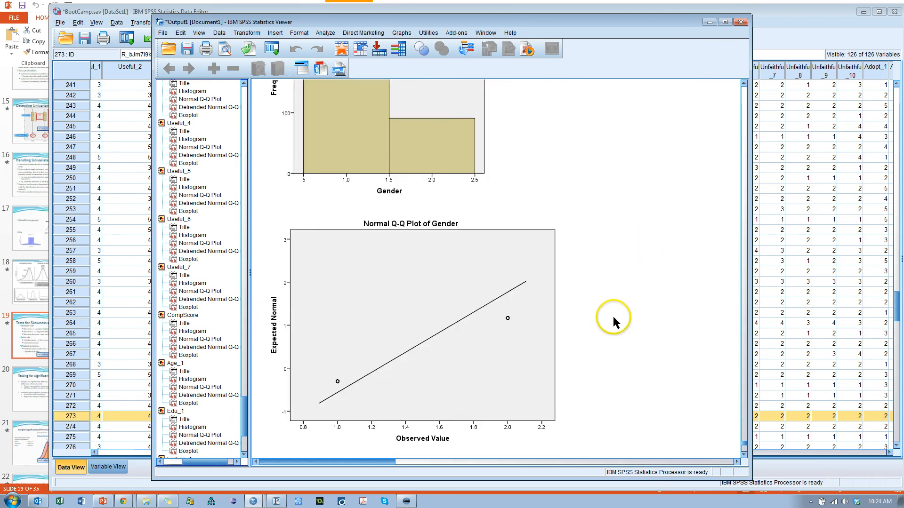
scroll(636, 309, down, 6)
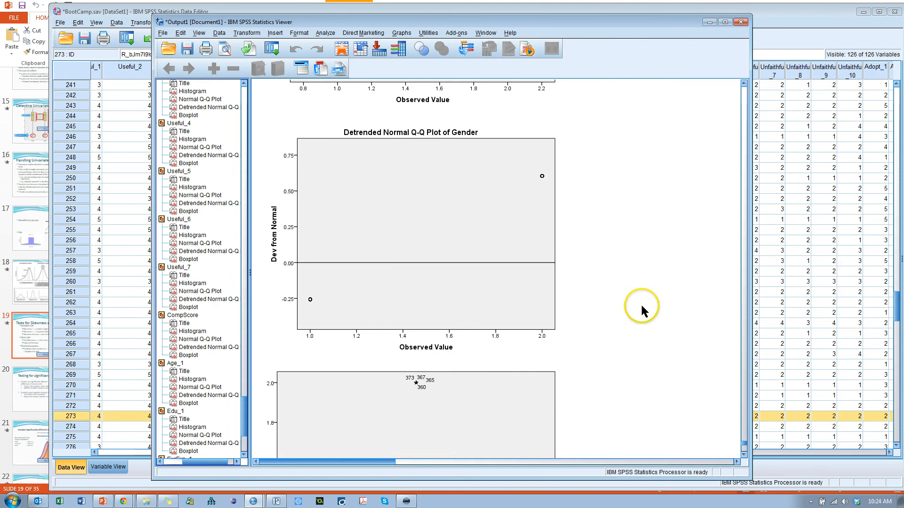
scroll(640, 309, down, 10)
scroll(643, 306, up, 2)
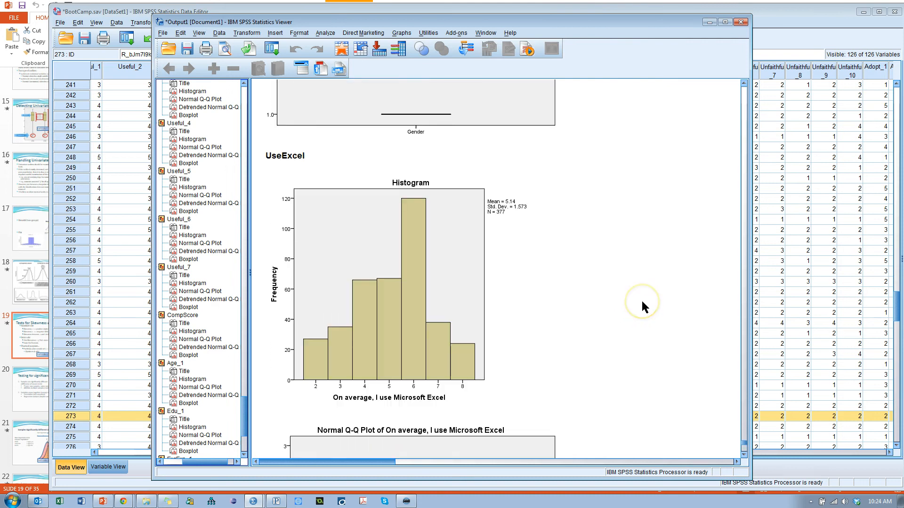
scroll(643, 306, down, 14)
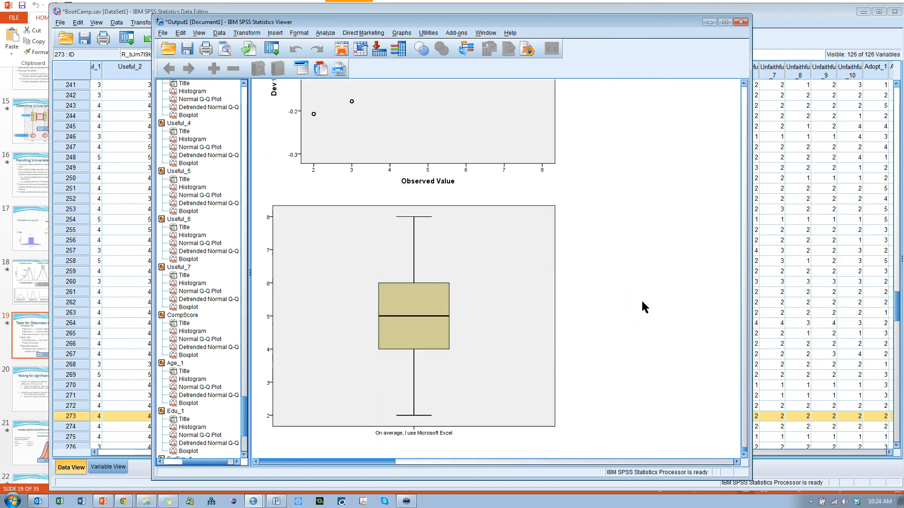
click(435, 237)
click(612, 315)
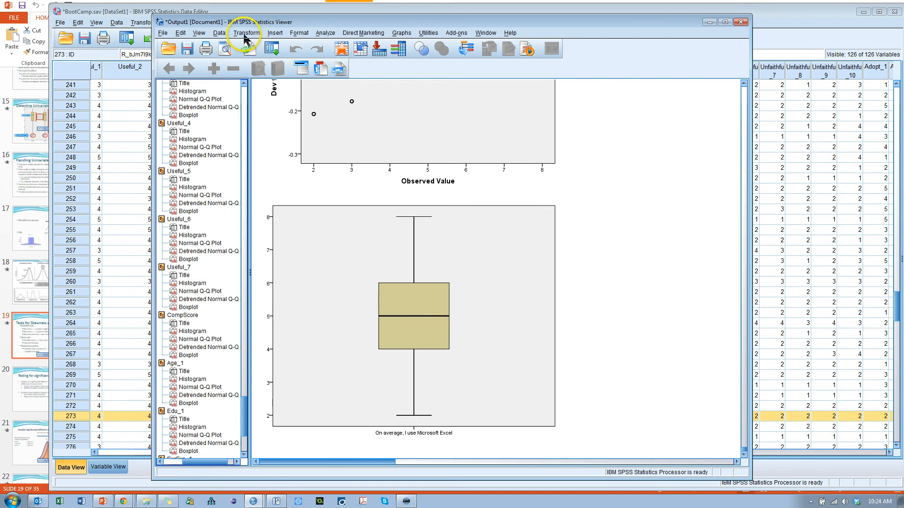
Step: Check the plot settings of the Explore analysis, including normality plots with tests, and leave without running it
click(325, 33)
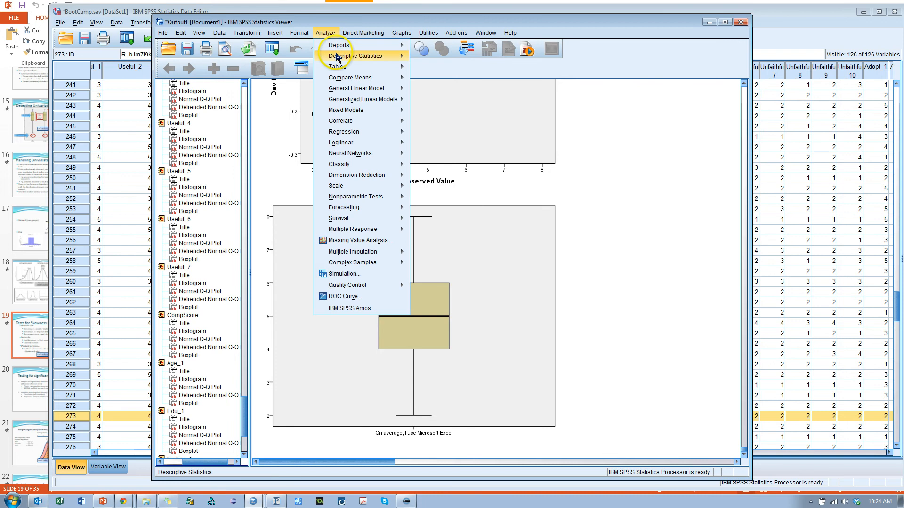
mouse_move(403, 66)
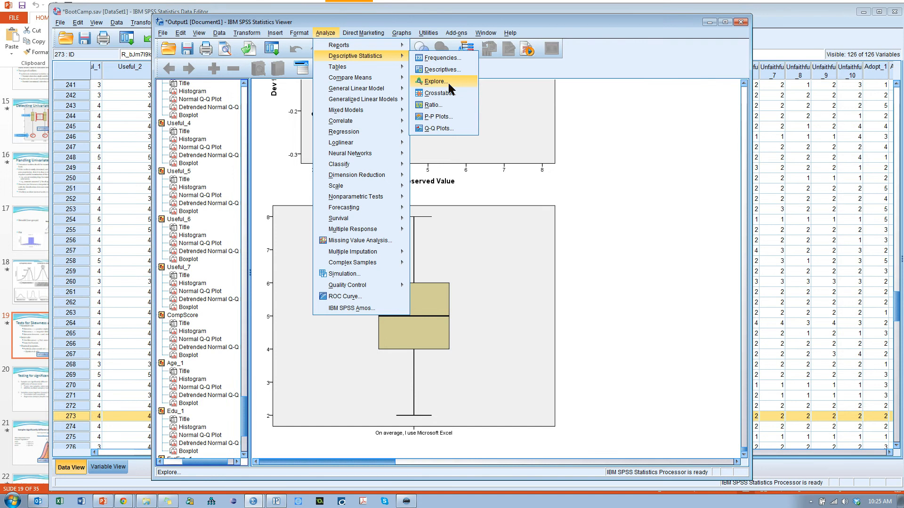
click(448, 85)
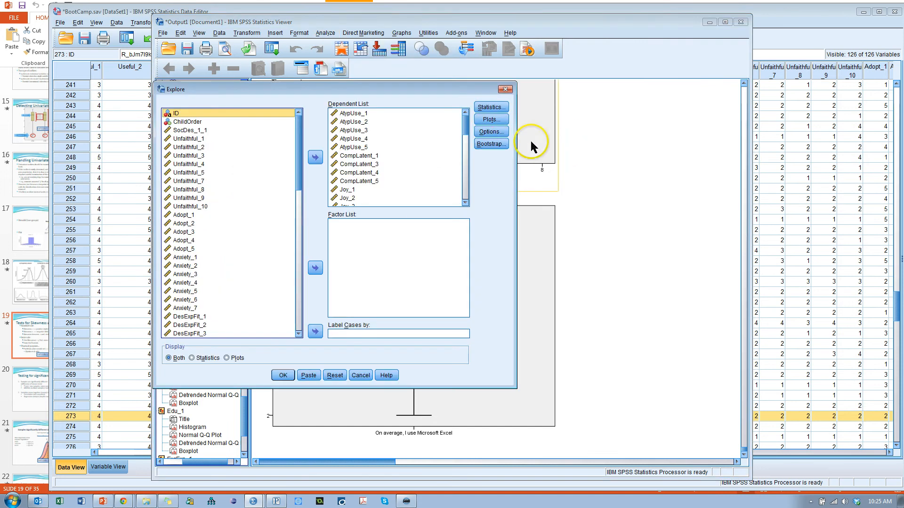
click(491, 119)
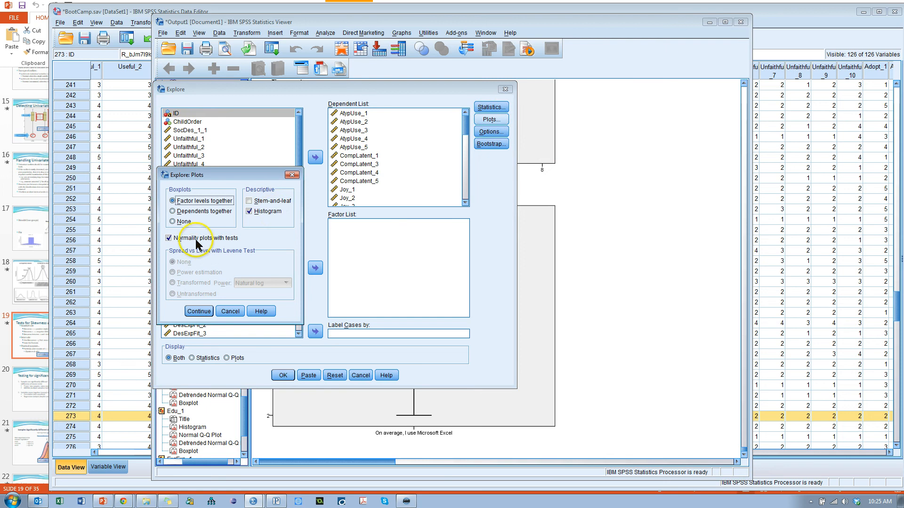
click(292, 175)
click(335, 375)
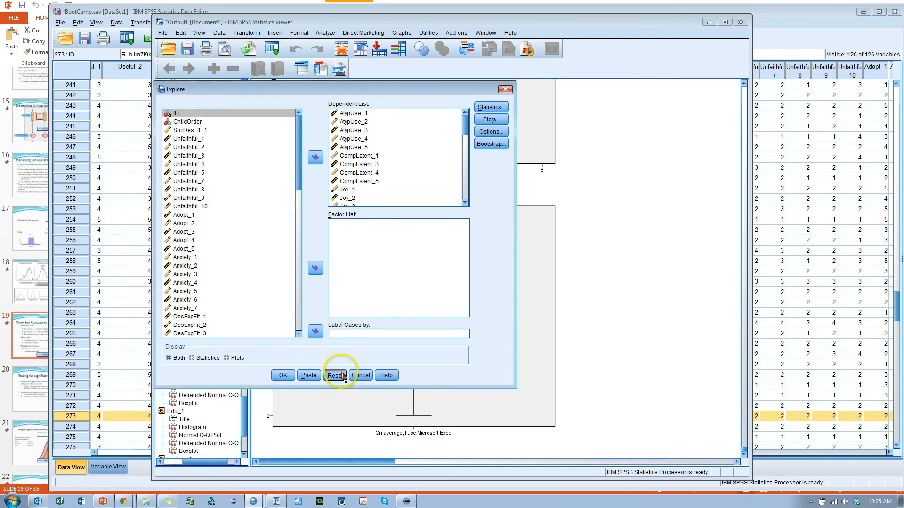
click(361, 375)
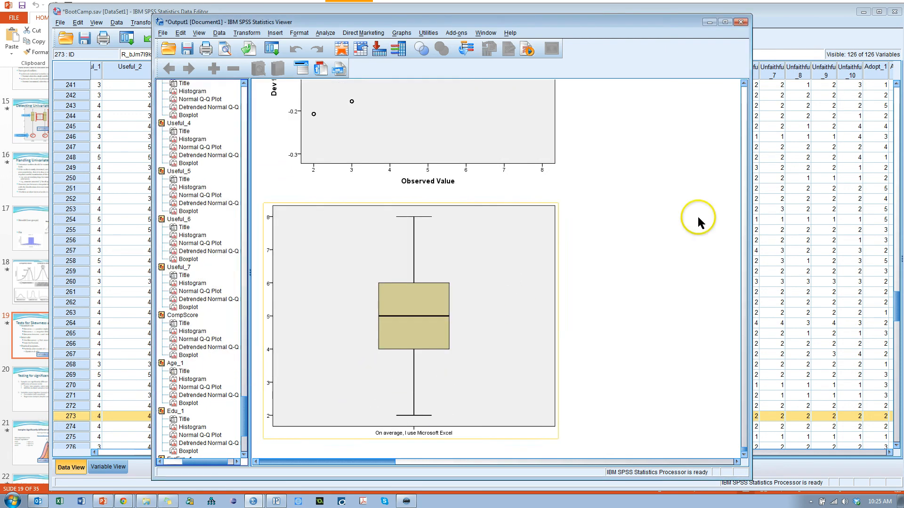
Step: Look back over the UseExcel boxplot and histogram and the Gender Q-Q plot in the output
click(481, 308)
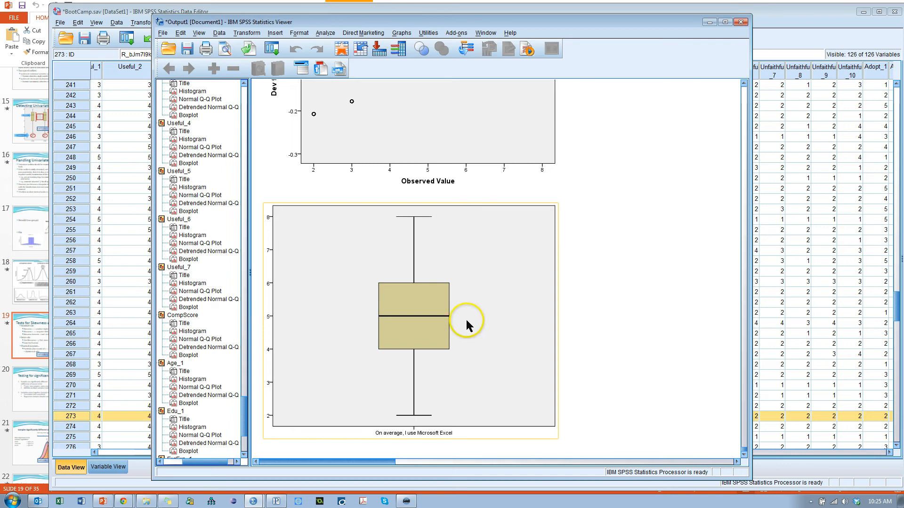
scroll(467, 321, up, 6)
scroll(476, 366, up, 3)
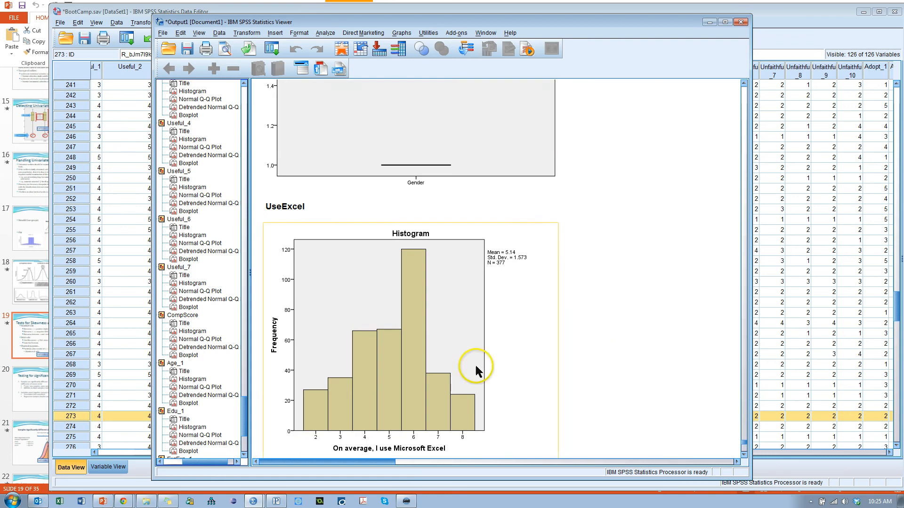
scroll(475, 368, up, 8)
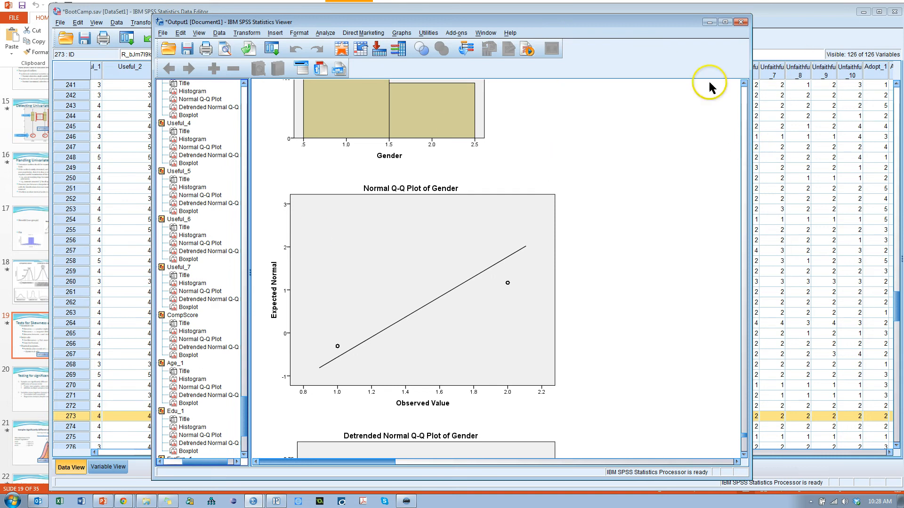
Step: Return to the SPSS Data Editor and copy all data in the columns from AtypUse_1 through Useful_7
click(797, 10)
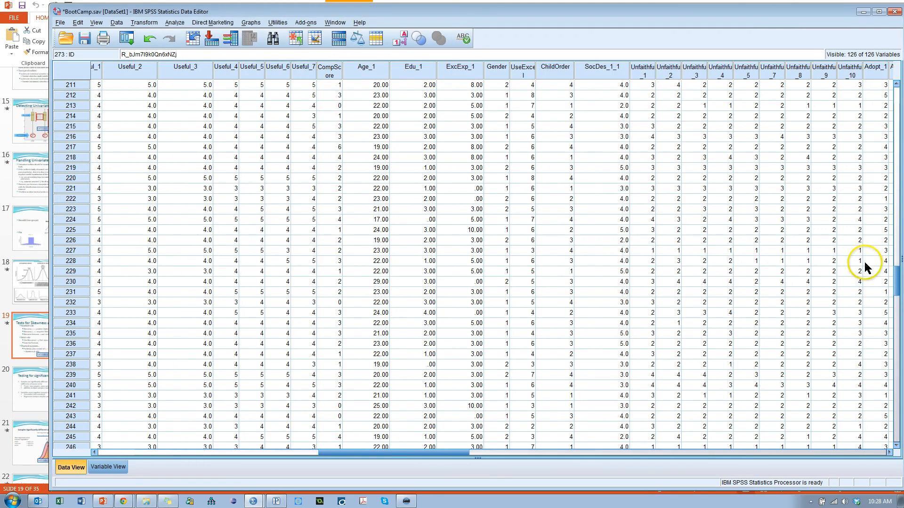
drag(896, 296, 885, 90)
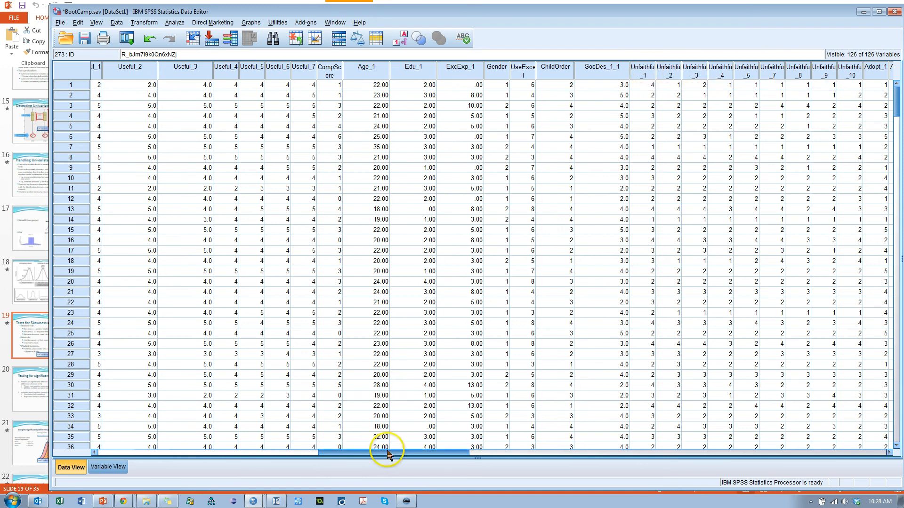
drag(387, 453, 142, 440)
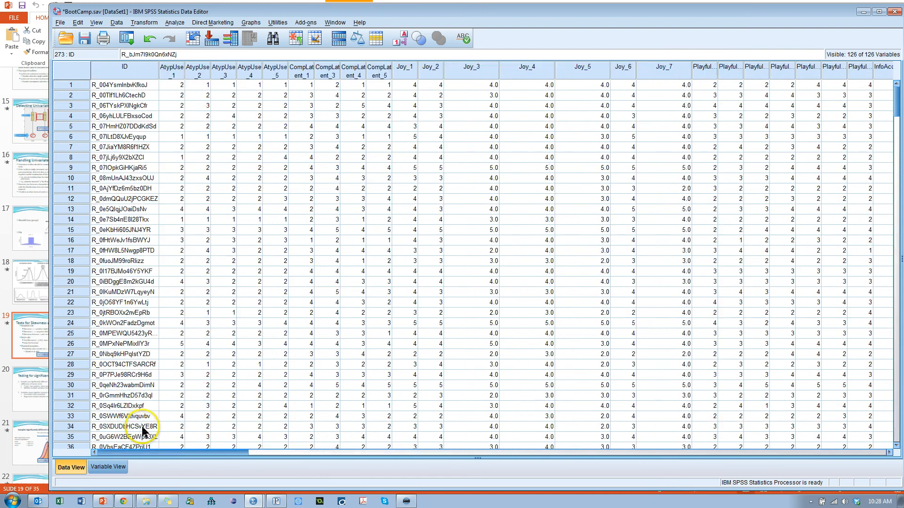
drag(173, 71, 634, 65)
click(172, 70)
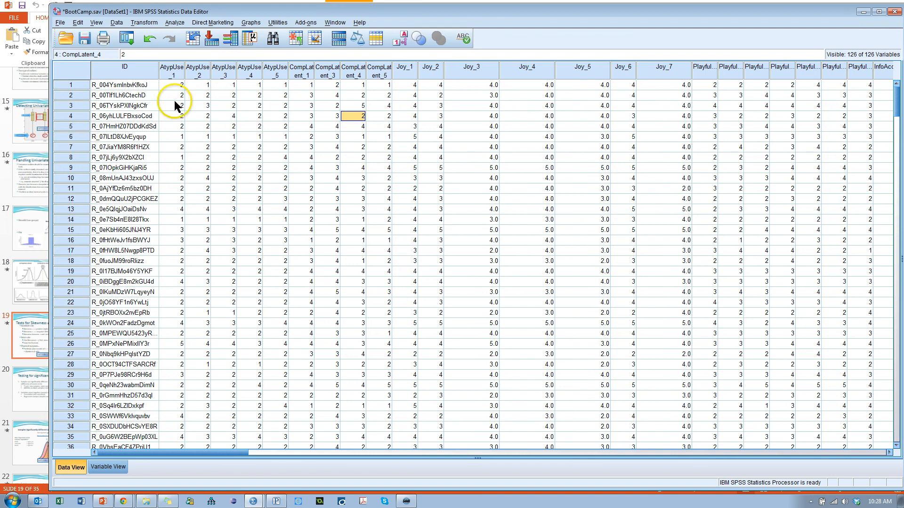
drag(224, 73, 838, 80)
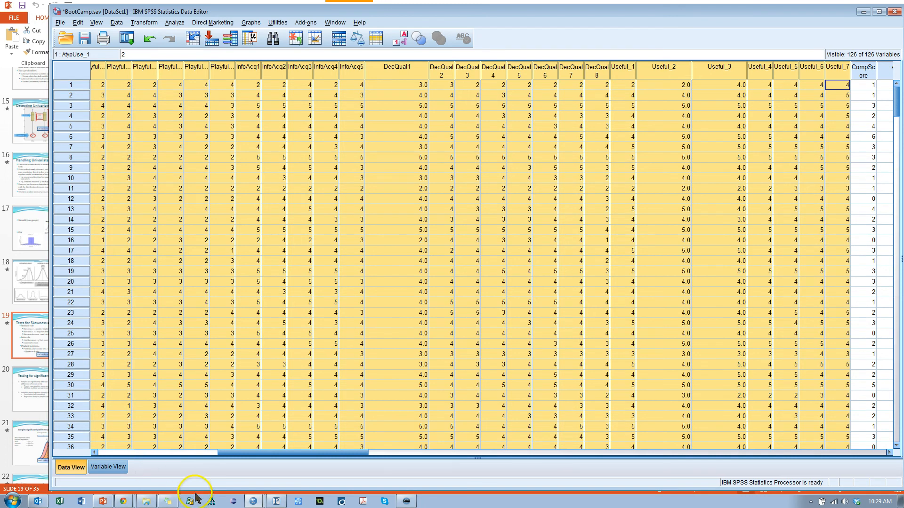
Step: Paste the copied data into a new blank Excel workbook and insert an empty row above it
click(59, 501)
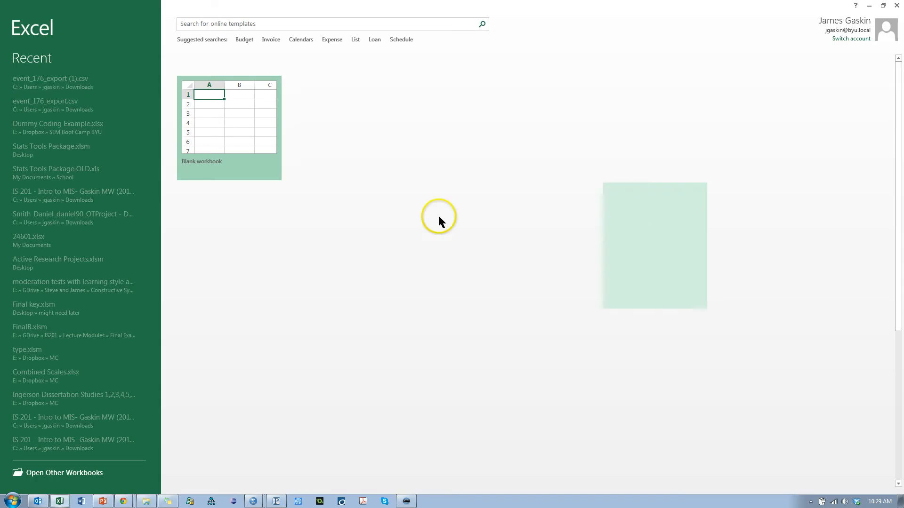
click(243, 118)
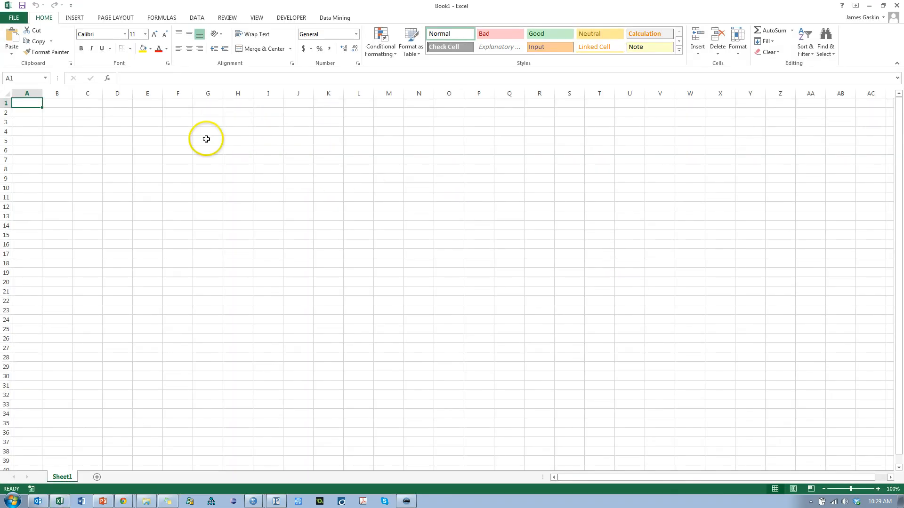
key(ctrl+v)
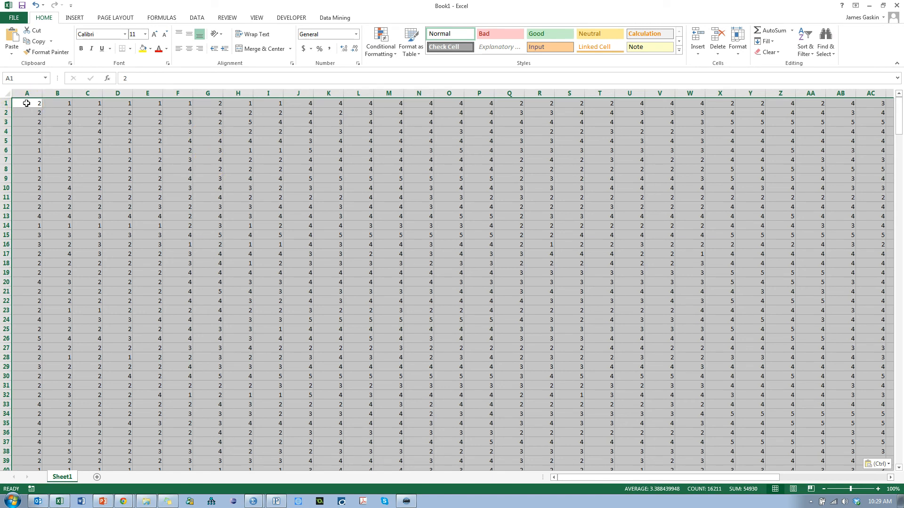
click(7, 103)
key(ctrl+shift+plus)
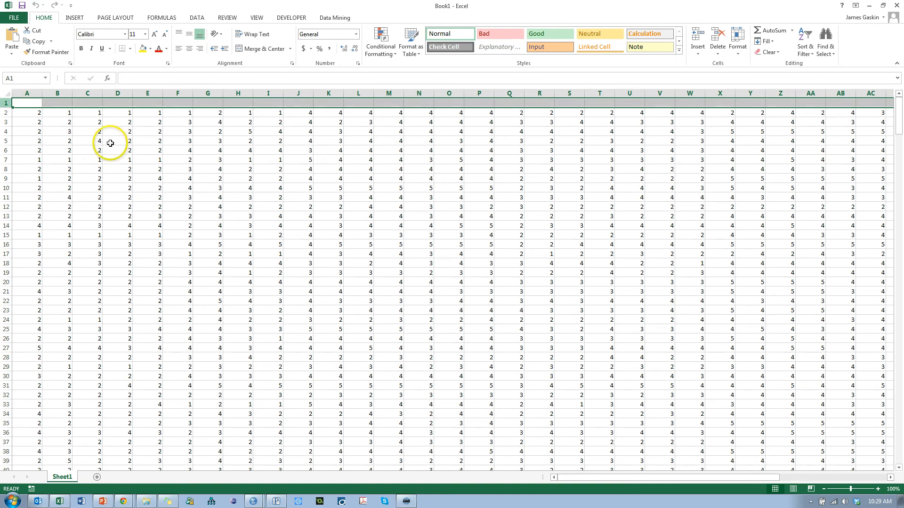
Step: Switch to SPSS and copy the variable names from AtypUse_1 through Useful_7 in the variable definitions
key(alt+Tab)
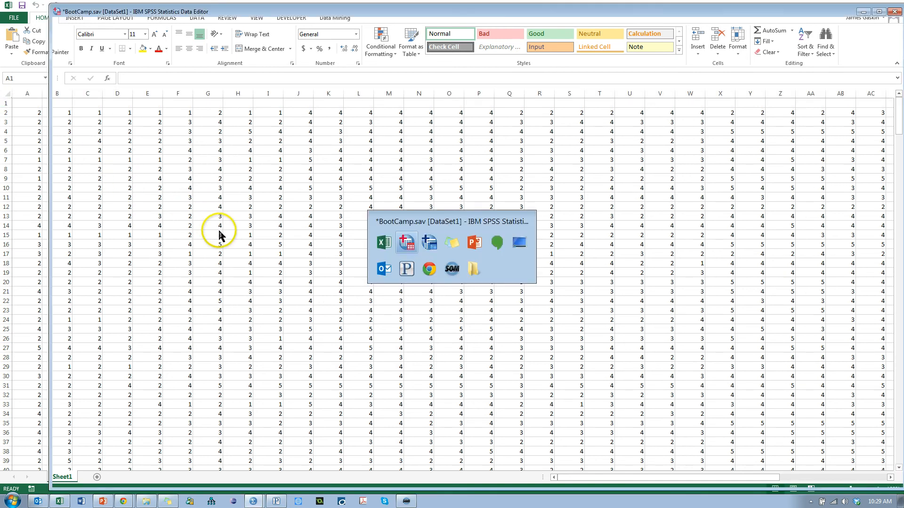
click(107, 468)
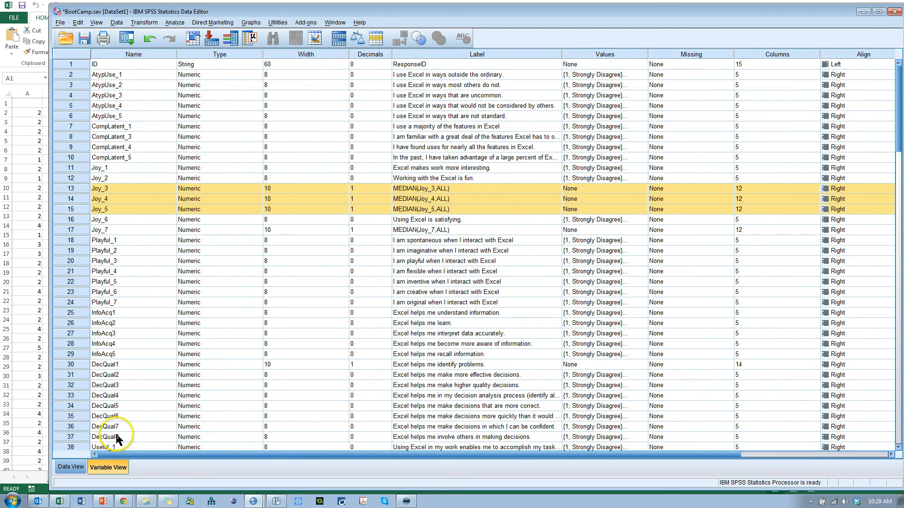
click(115, 74)
drag(115, 90, 135, 408)
key(ctrl+c)
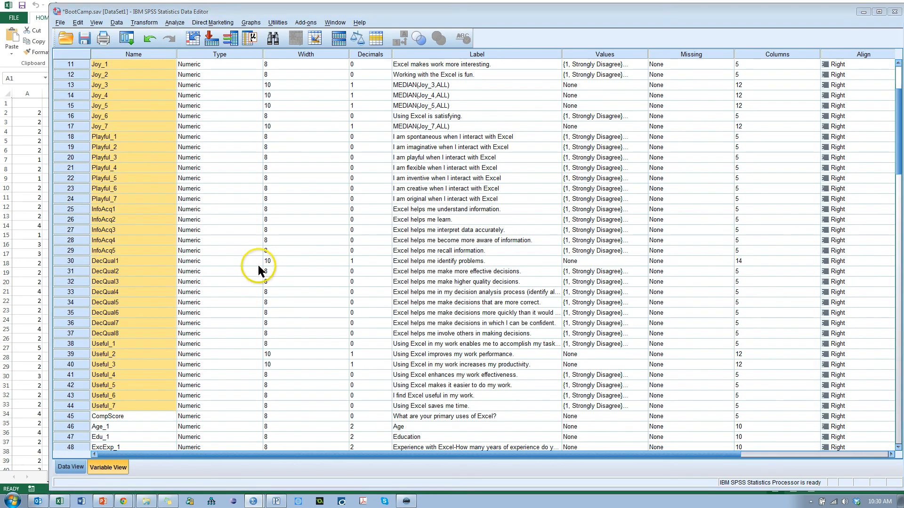
Step: Switch to Excel and paste the variable names into column A of a new sheet
key(alt+Tab)
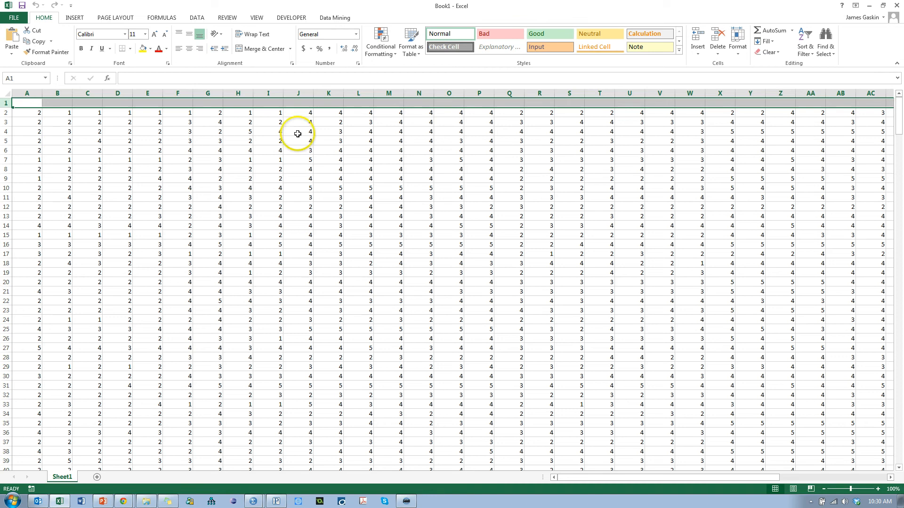
click(97, 477)
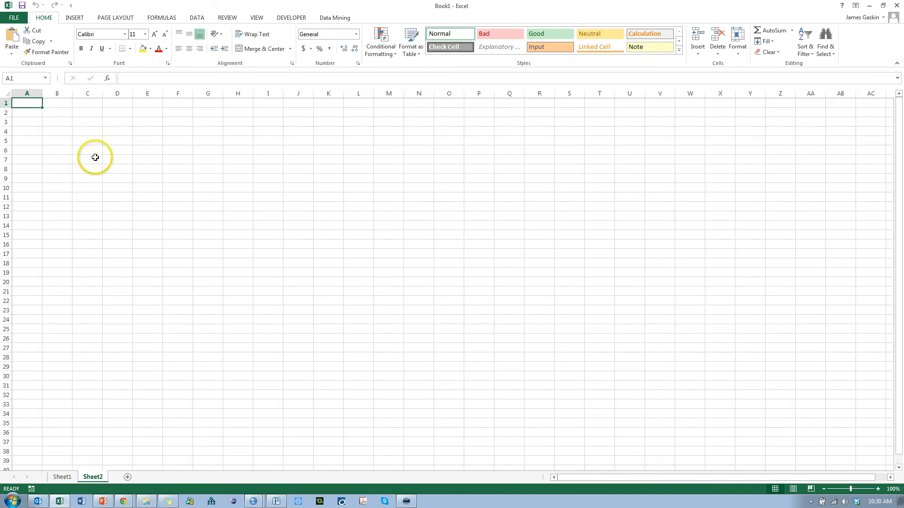
key(ctrl+v)
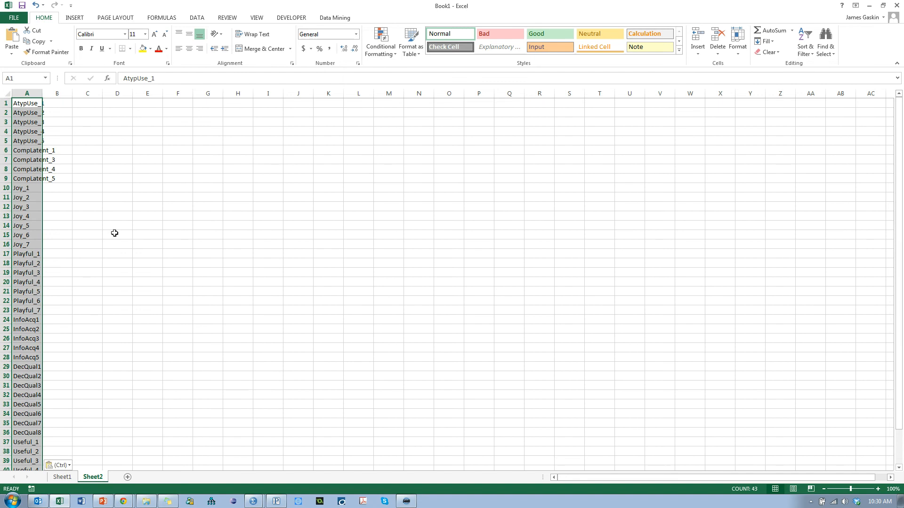
Step: Copy the variable names from Sheet2 and paste them transposed into row 1 of Sheet1 as column headers
key(ctrl+c)
click(62, 476)
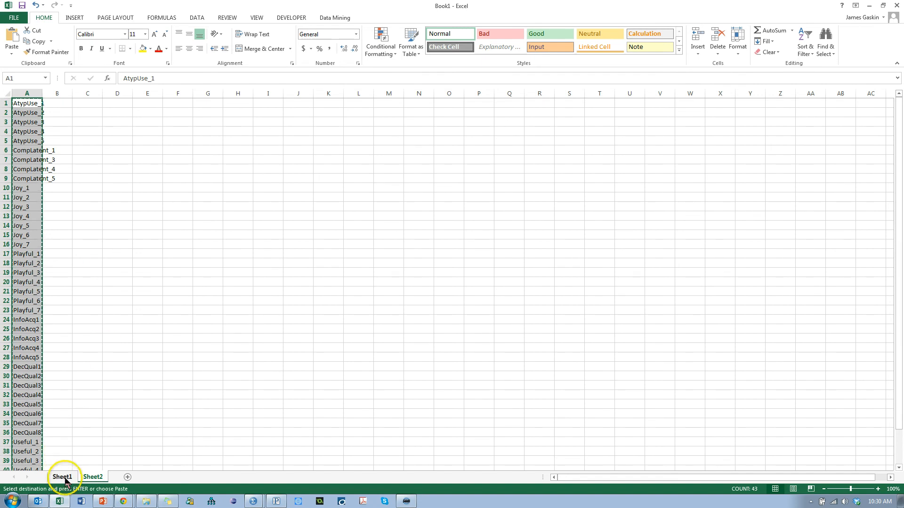
click(38, 103)
key(ctrl+v)
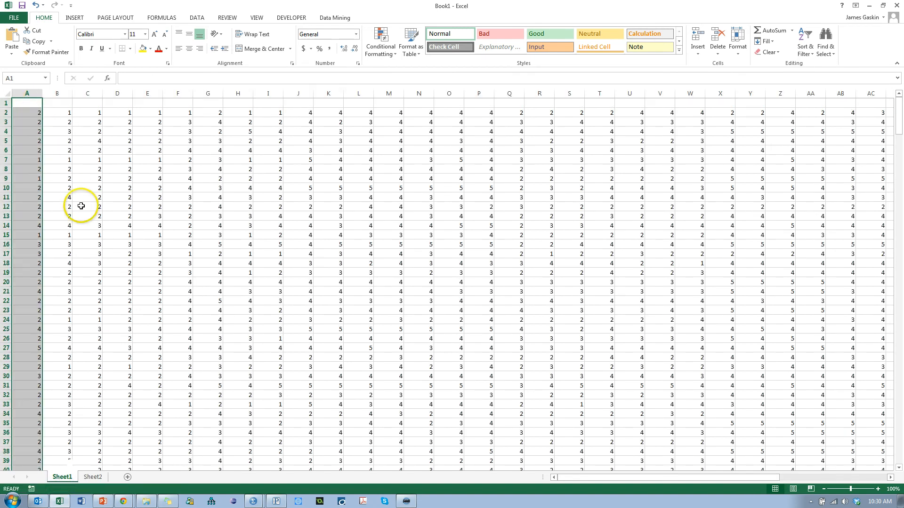
key(ctrl)
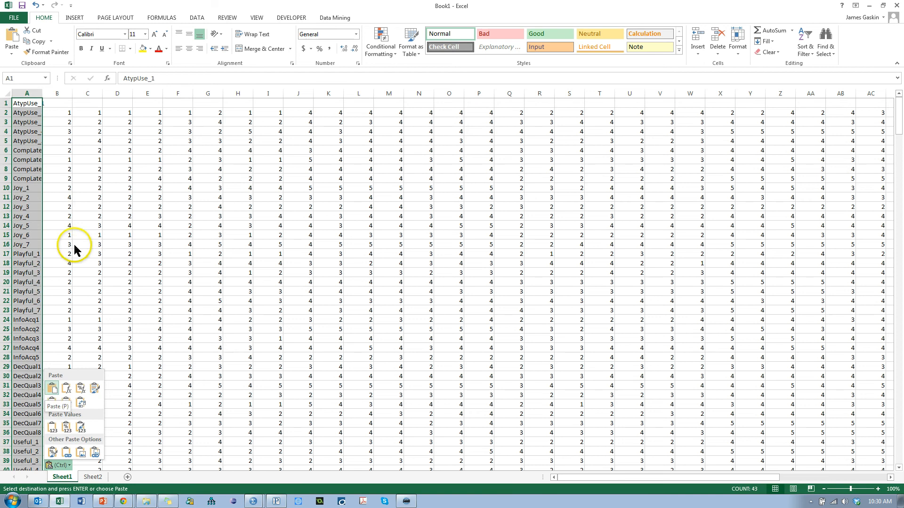
key(t)
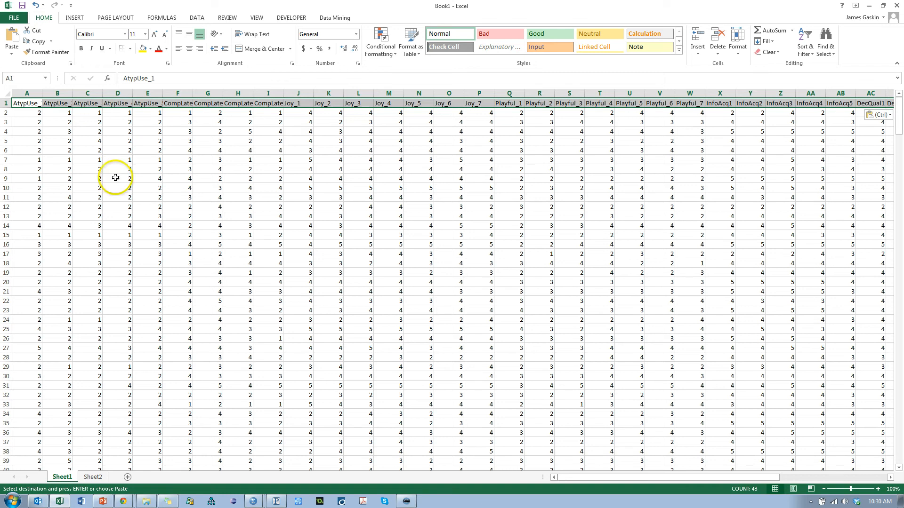
Step: Add a stdev column header in cell AR1, directly after the Useful_7 column
click(138, 121)
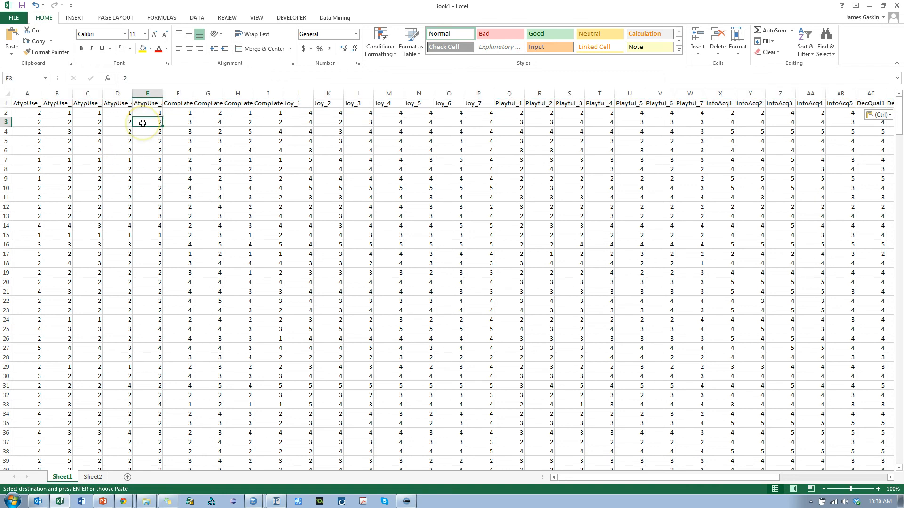
key(ctrl+Right)
key(Right)
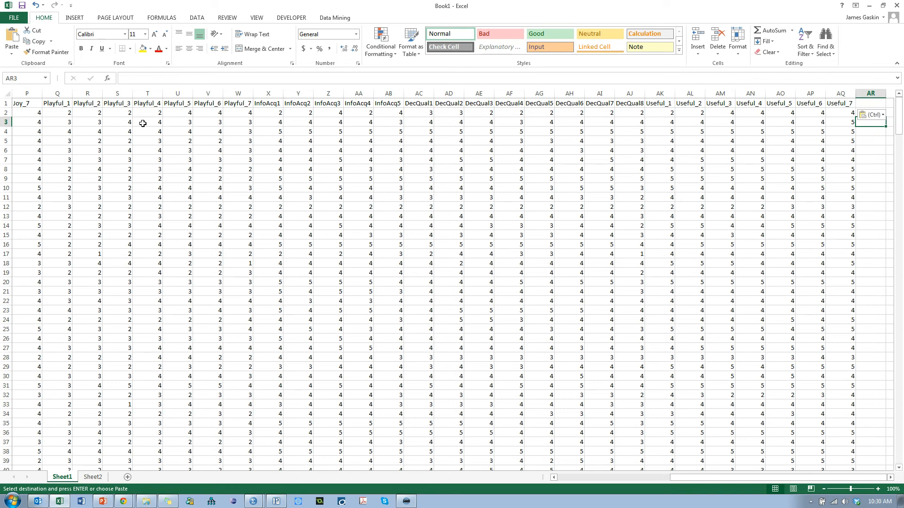
key(Up)
key(Up)
text(stdev)
key(Return)
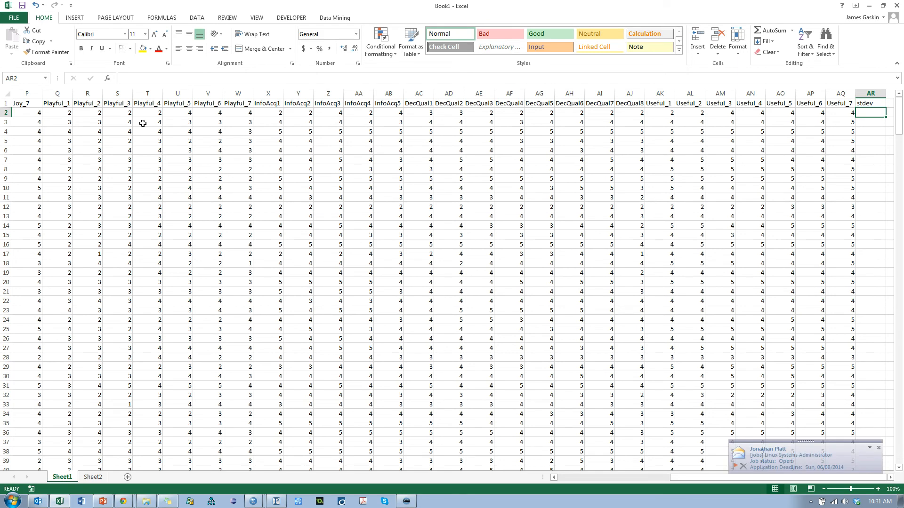
Step: Calculate the standard deviation of A2:AQ2 in AR2 with STDEV.S and fill the formula down for all data rows
text(=std)
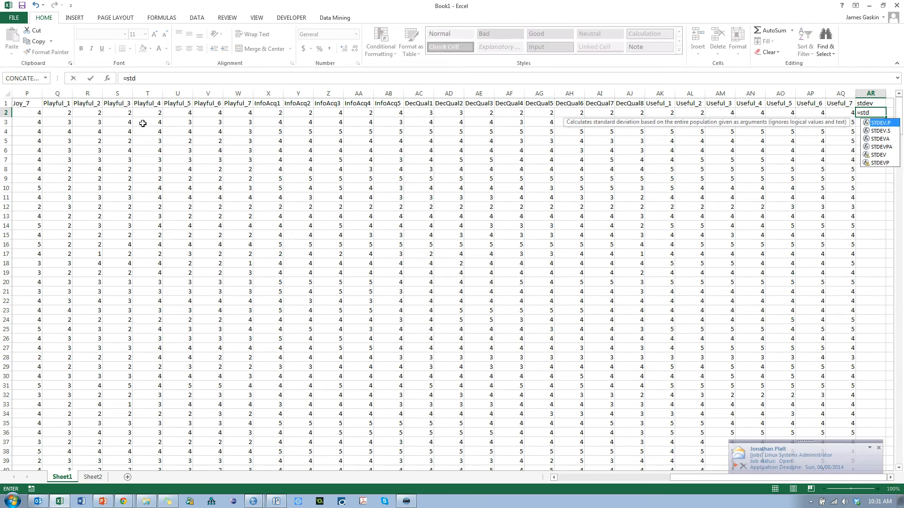
key(Down)
key(Tab)
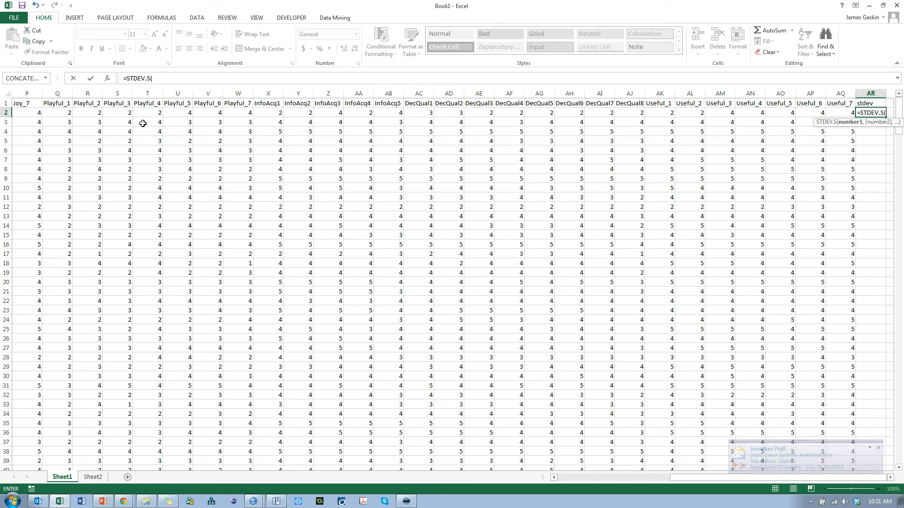
key(Left)
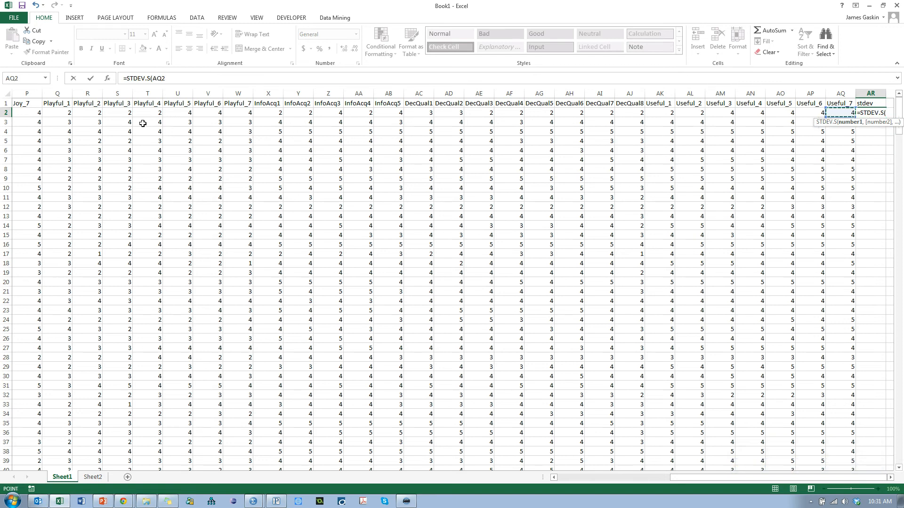
drag(221, 10, 263, 12)
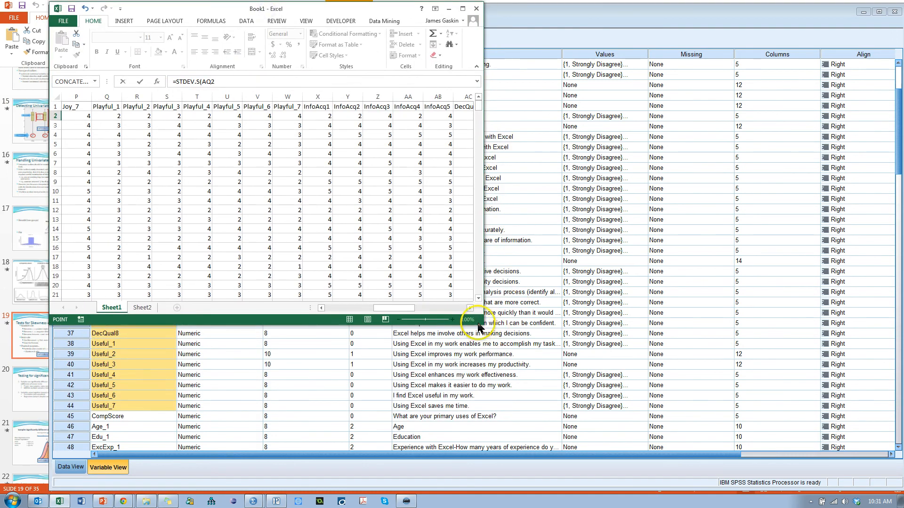
drag(478, 326, 885, 477)
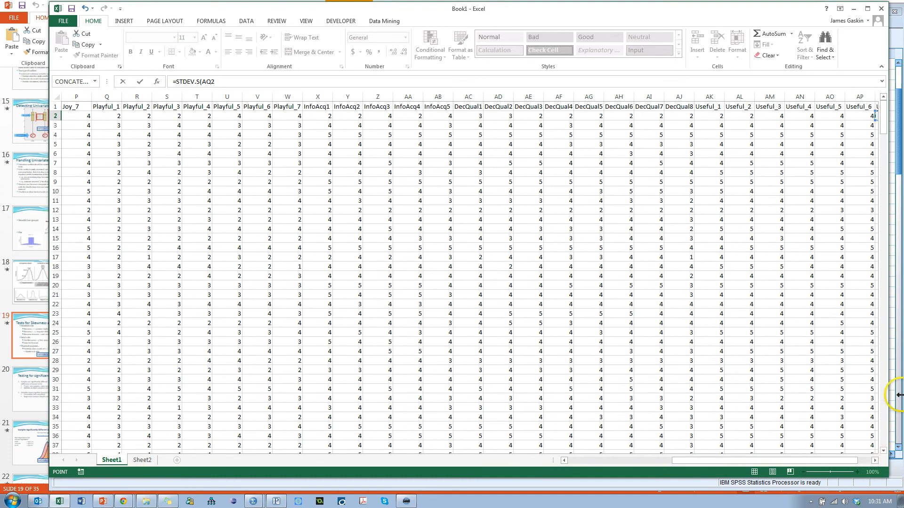
drag(888, 365, 854, 373)
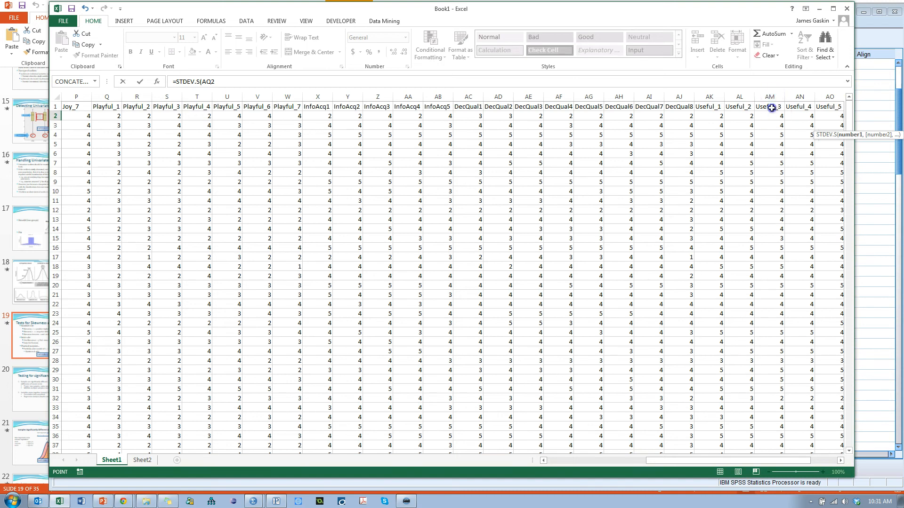
key(Right)
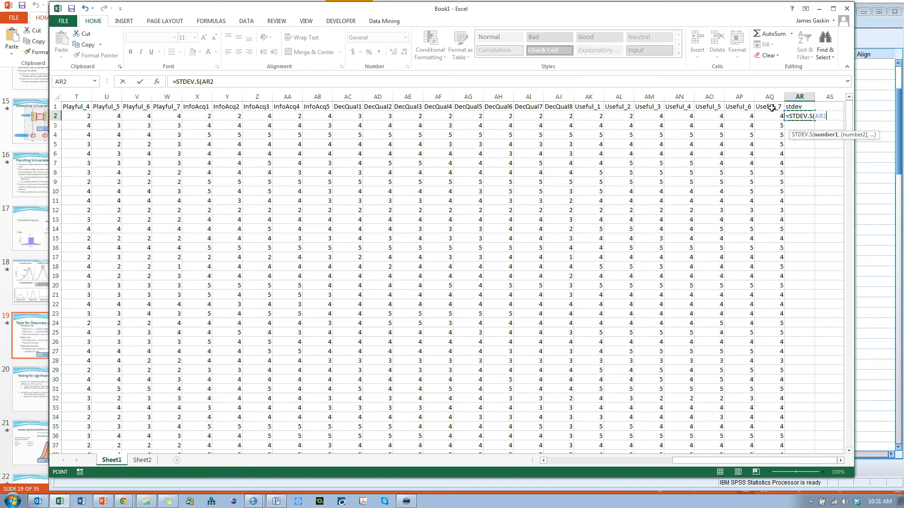
key(Left)
key(ctrl+shift+Left)
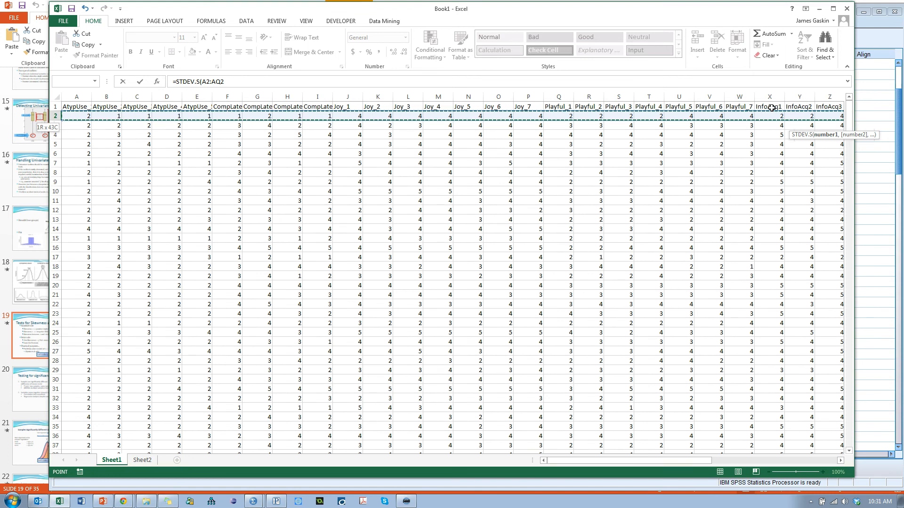
key(ctrl+Return)
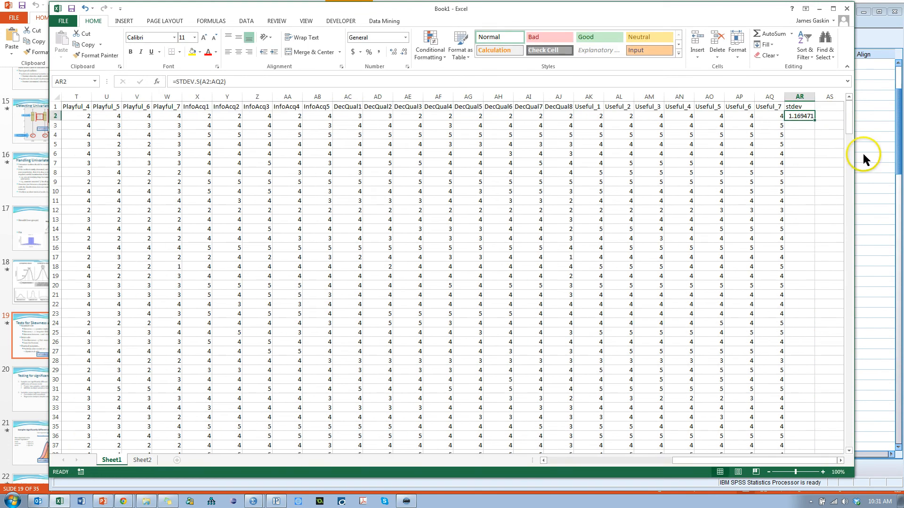
double_click(815, 121)
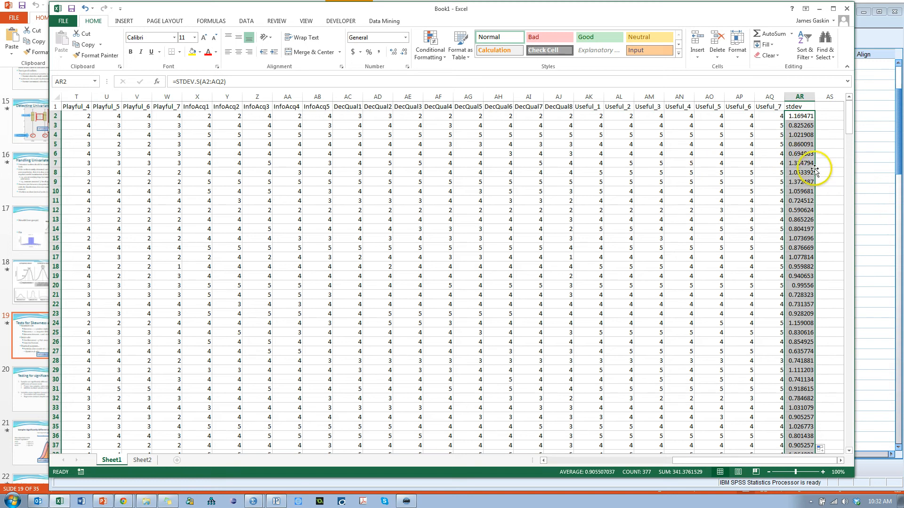
Step: Add conditional formatting to the stdev values that highlights cells less than .5 with Light Red Fill with Dark Red Text
scroll(822, 173, down, 1)
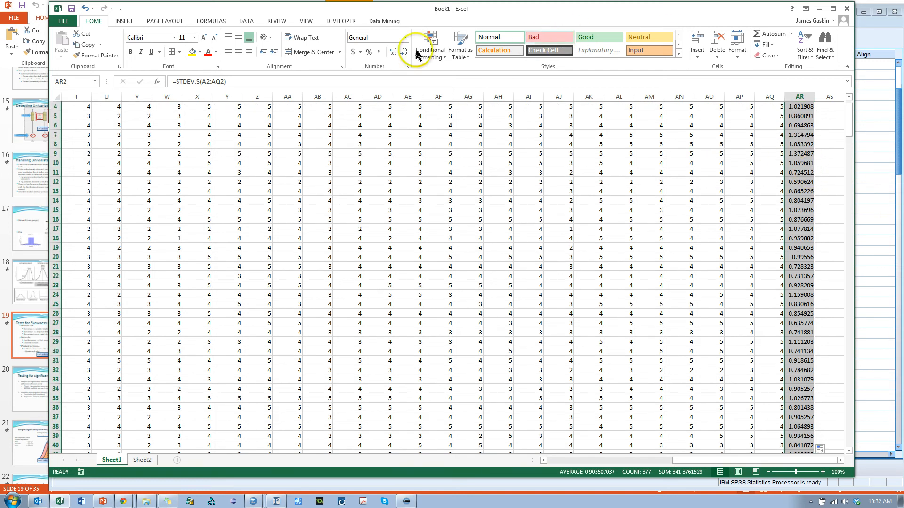
click(431, 47)
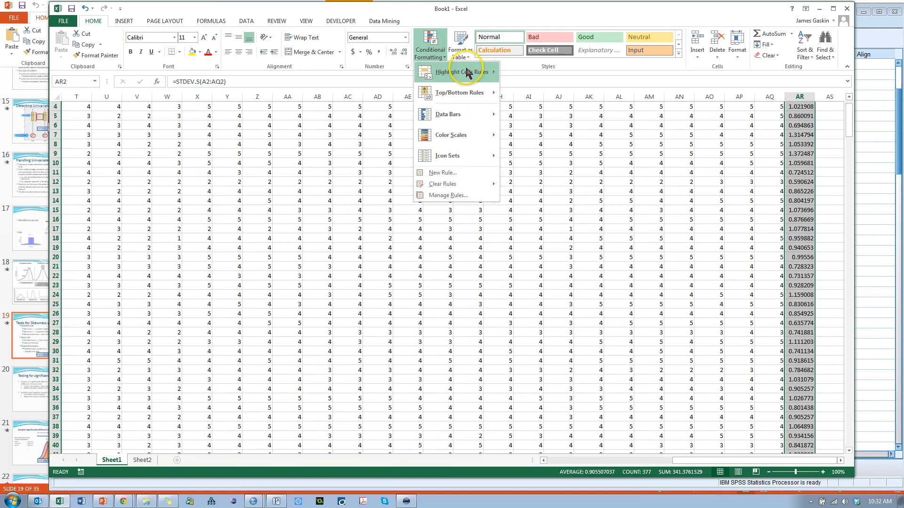
mouse_move(467, 73)
click(555, 92)
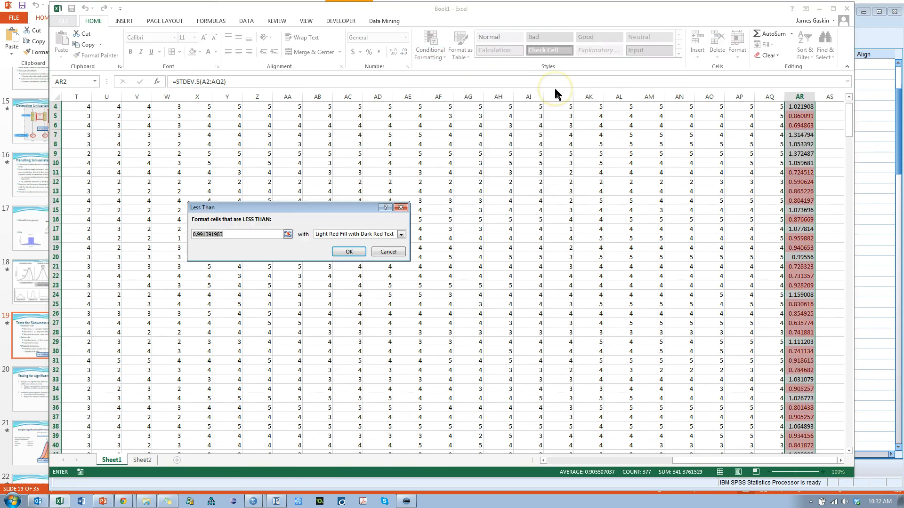
text(.5)
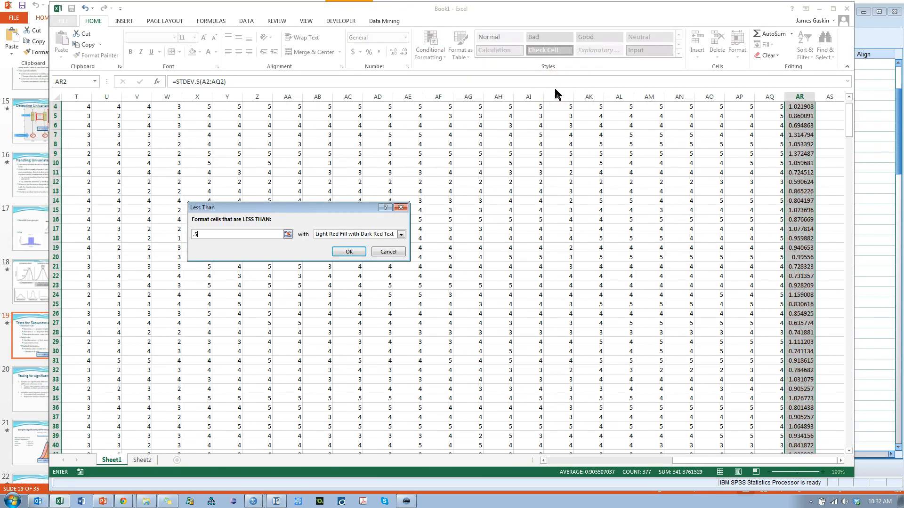
click(349, 251)
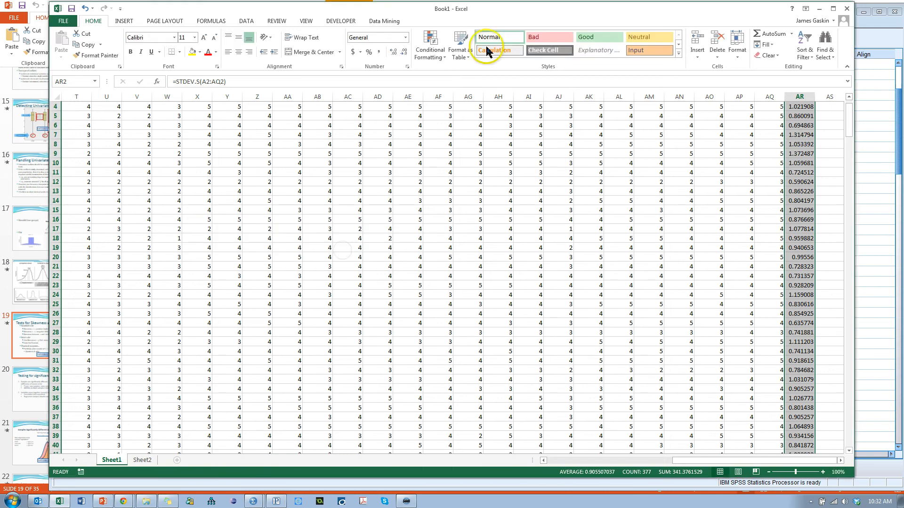
click(433, 45)
mouse_move(464, 72)
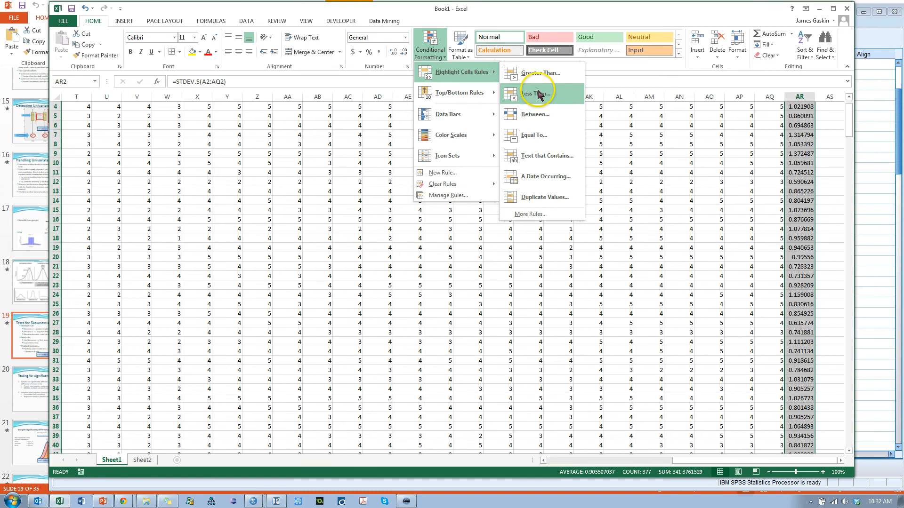
click(633, 19)
Step: Examine the highlighted low standard deviations and the responses in row 51 for unengaged answering
scroll(805, 190, down, 10)
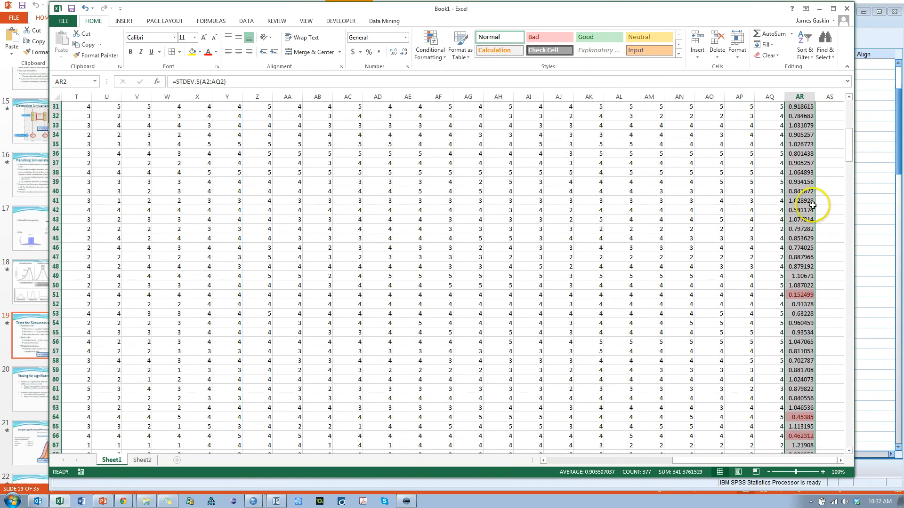
scroll(816, 261, down, 1)
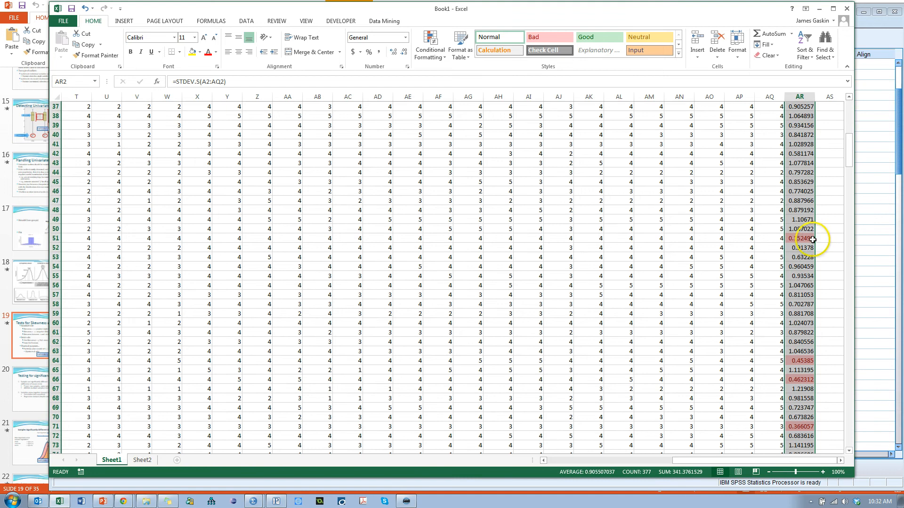
drag(770, 238, 78, 239)
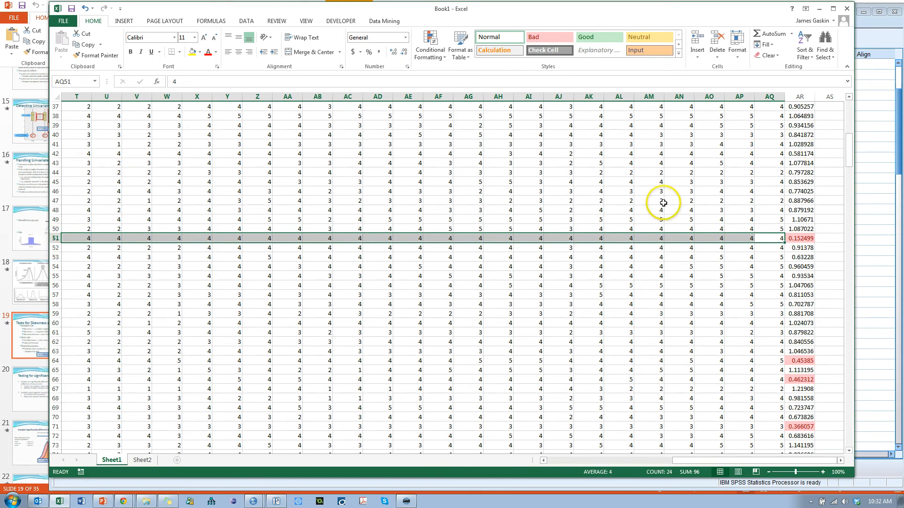
key(ctrl+Up)
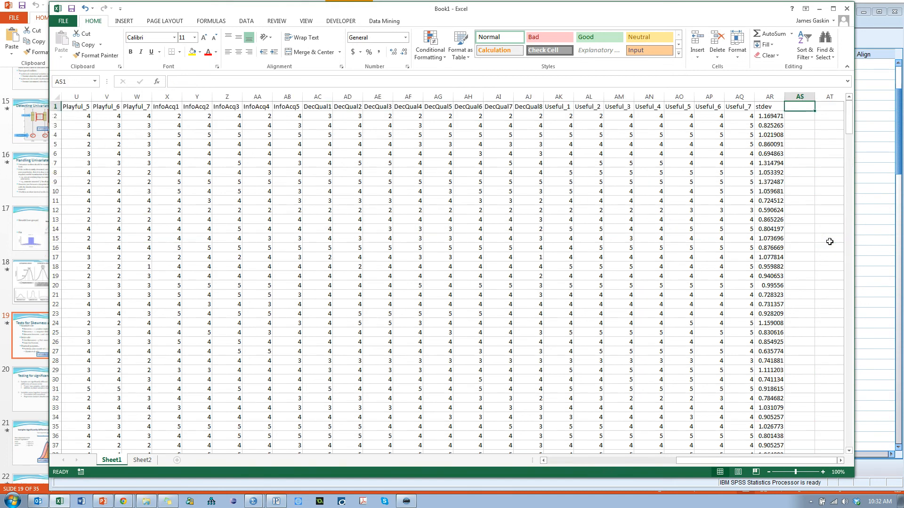
Step: Locate the highlighted stdev value in row 51, then switch to the sticky note and replace its last three lines with 50
scroll(810, 263, down, 8)
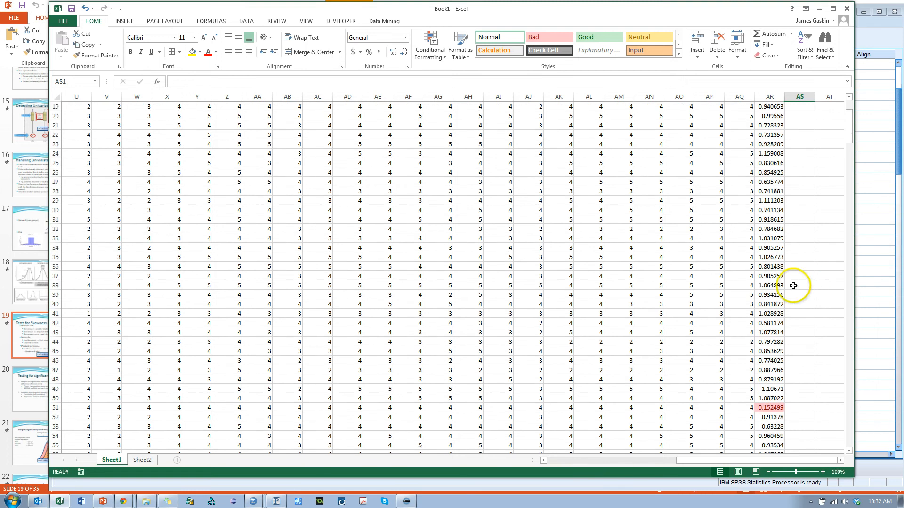
click(772, 352)
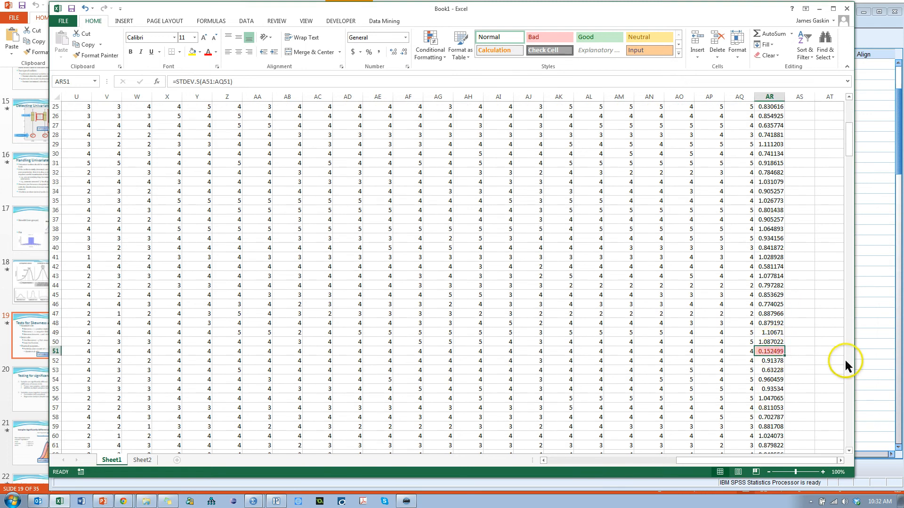
key(alt+Tab)
key(alt+Tab)
key(alt+Tab)
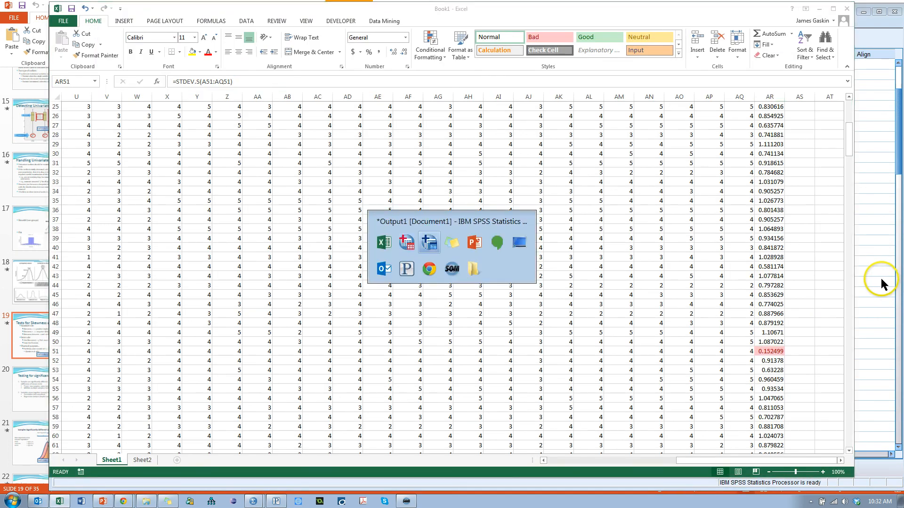
drag(808, 136, 766, 108)
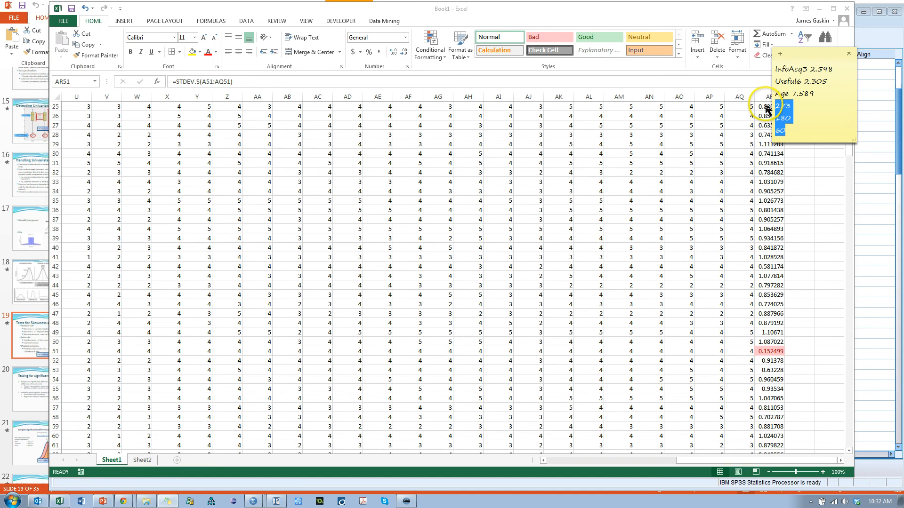
text(50)
Step: Switch to Excel and examine the individual responses in row 64, from the Useful items back to AtypUse_1
key(alt+Tab)
scroll(817, 285, down, 8)
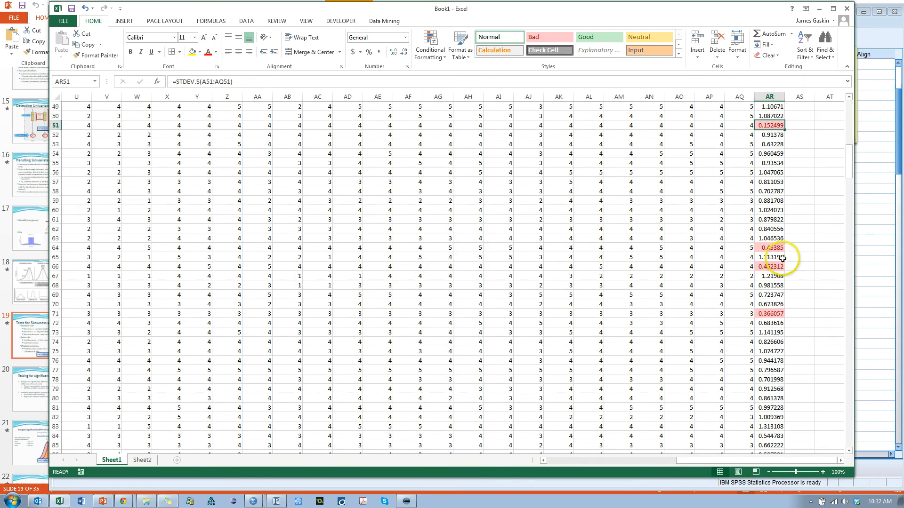
click(738, 247)
key(Left)
key(Left)
key(Left)
key(Left)
key(Left)
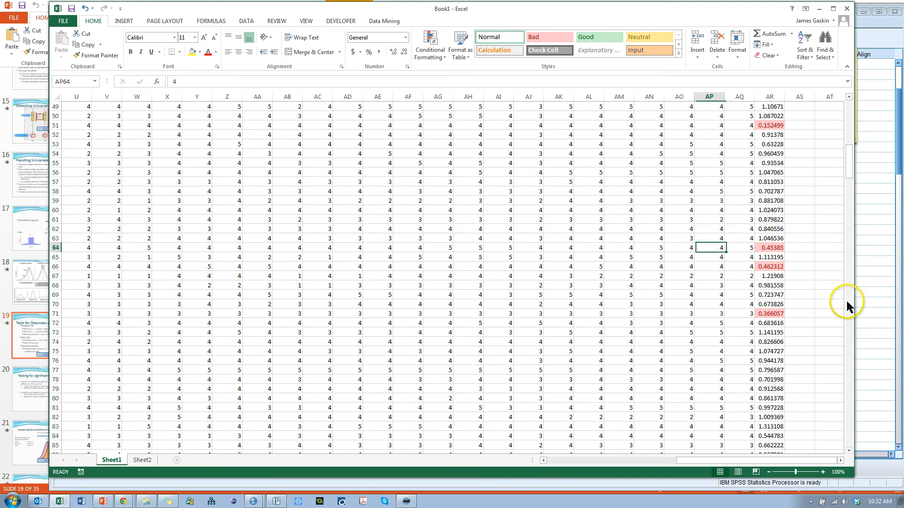
key(Left)
key(Left)
key(Left)
key(Left)
key(Left)
key(Left)
key(Left)
key(Left)
key(Left)
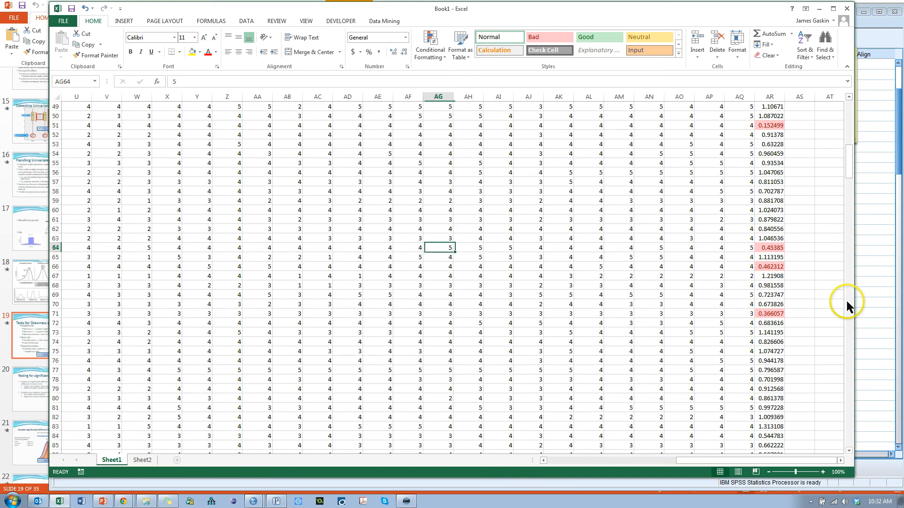
key(Left)
key(Left)
key(Left)
key(Left)
key(Left)
key(Left)
key(Left)
key(Left)
key(Left)
key(Left)
key(Left)
key(Left)
key(Left)
key(Left)
key(Left)
key(Left)
key(Left)
key(Left)
key(Left)
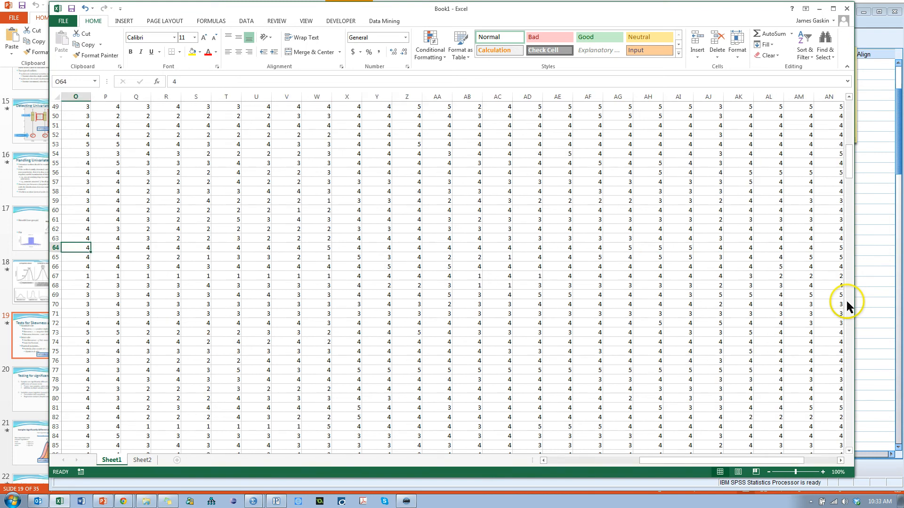
key(Left)
key(Left)
key(Left)
key(Left)
key(Left)
key(Left)
key(Left)
key(Left)
key(Left)
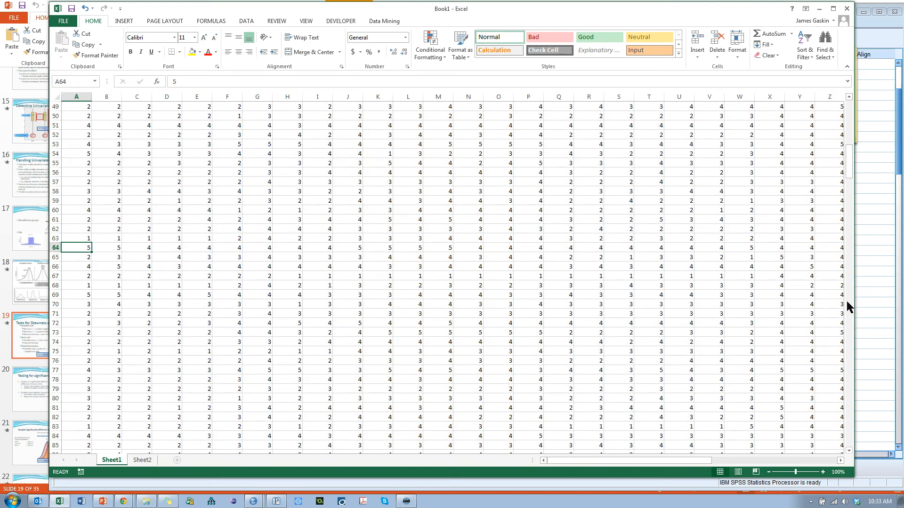
Step: Examine the individual responses in row 64 from column A across to the stdev value in column AR
key(Right)
key(Right)
key(Right)
key(Right)
key(Right)
key(Right)
key(Right)
key(Right)
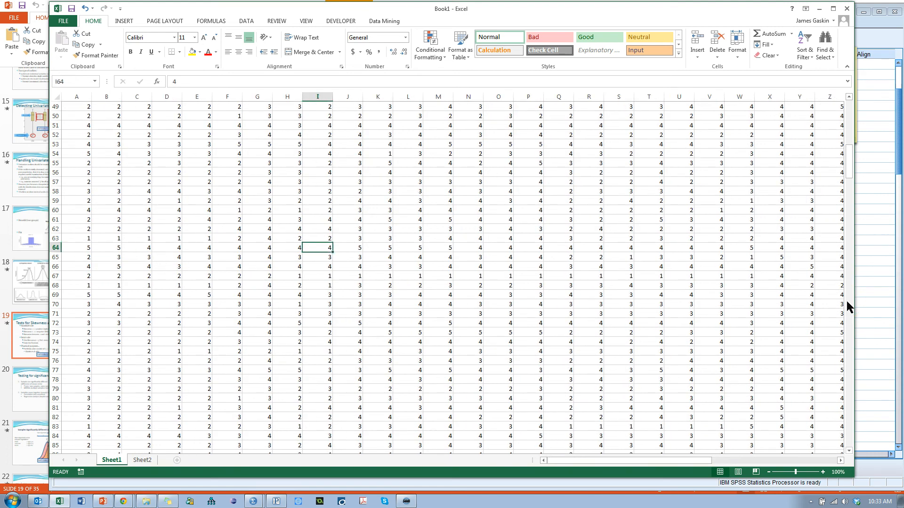
key(Right)
key(Right)
key(Right)
key(Right)
key(Right)
key(Right)
key(Right)
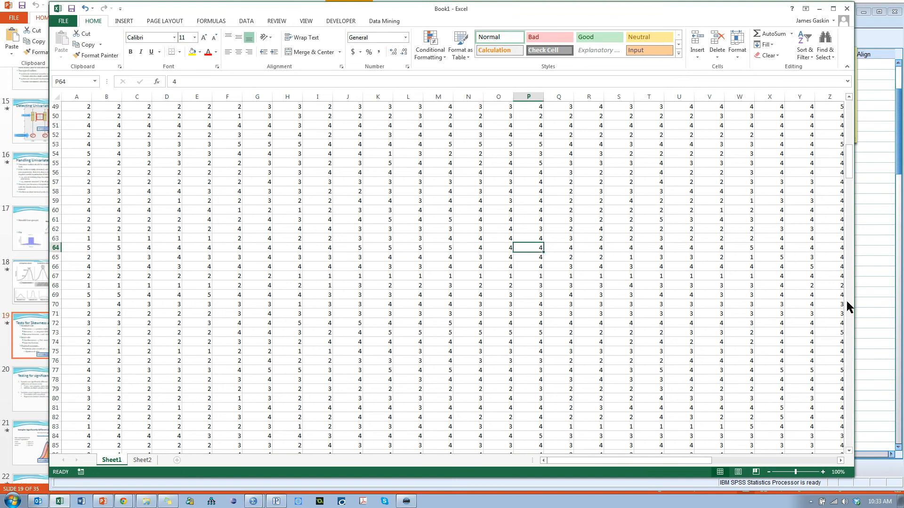
key(Right)
key(Right)
key(Right)
key(Right)
key(Right)
key(Right)
key(Right)
key(Right)
key(Right)
key(Right)
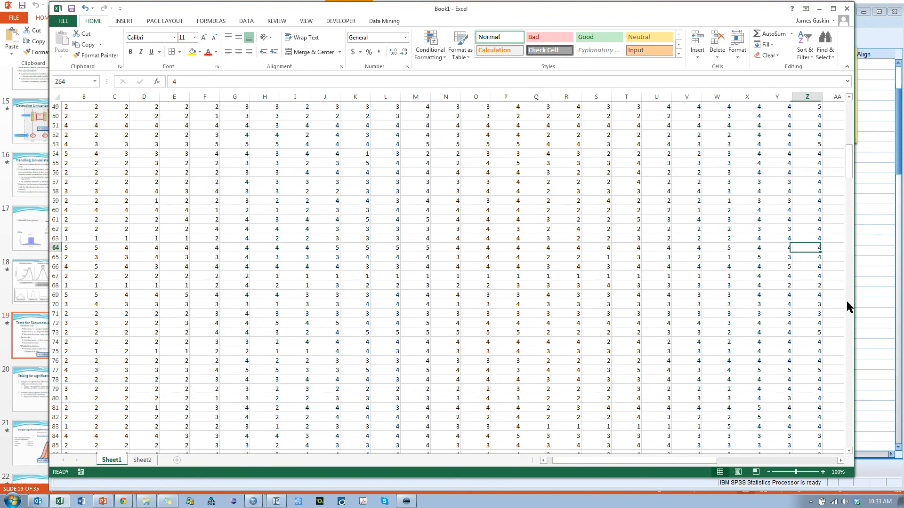
key(Right)
key(Right)
key(Right)
key(Right)
key(Right)
key(Right)
key(Right)
key(Right)
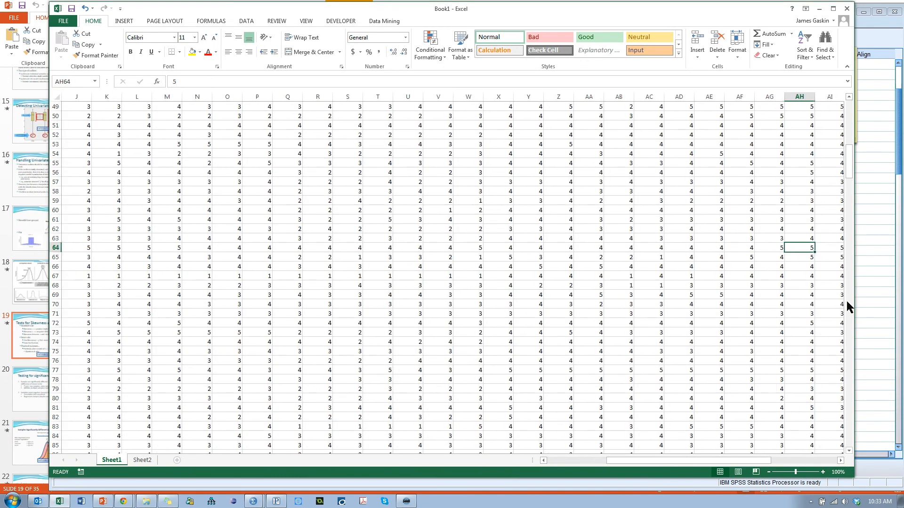
key(Right)
key(Right)
key(Right)
key(Right)
key(Right)
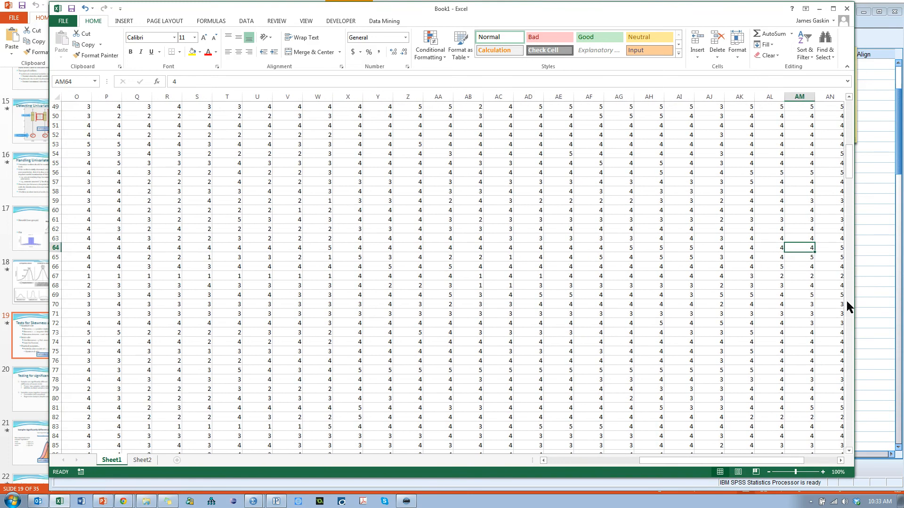
key(Right)
key(Right)
key(Right)
key(Right)
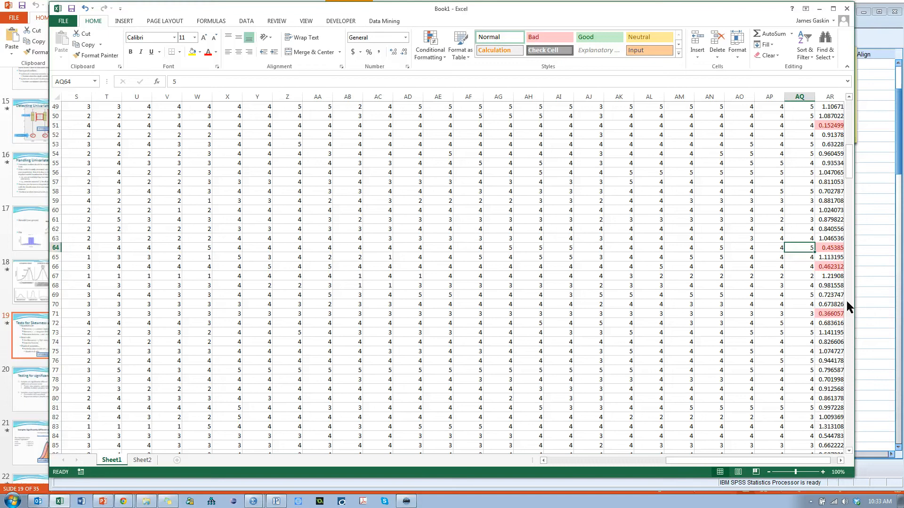
key(Right)
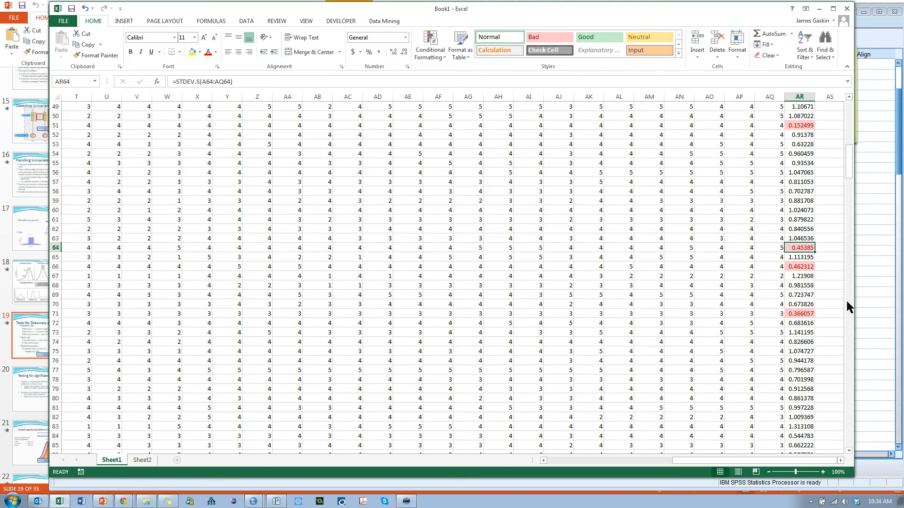
Step: Go to the highlighted stdev value in row 66 and examine that respondent's later answers for low variation
key(Down)
key(Down)
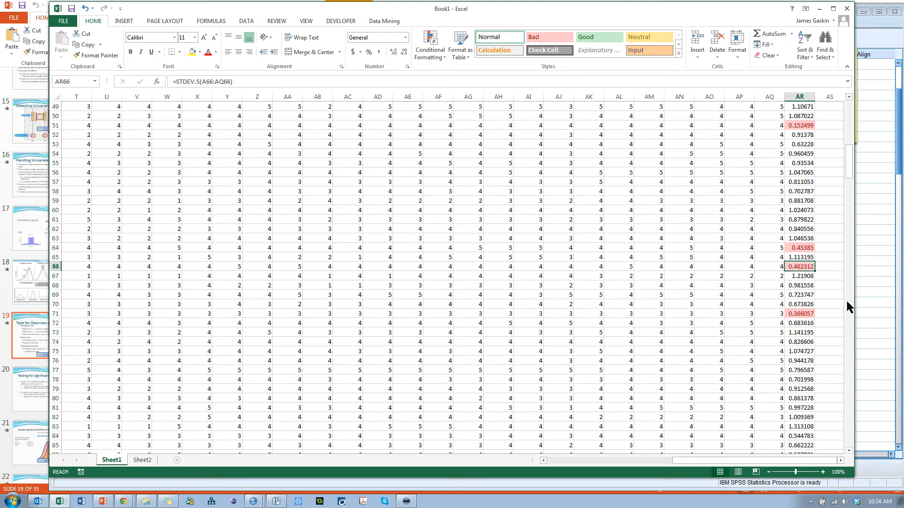
key(Left)
key(Left)
key(Left)
key(Left)
key(Left)
key(Left)
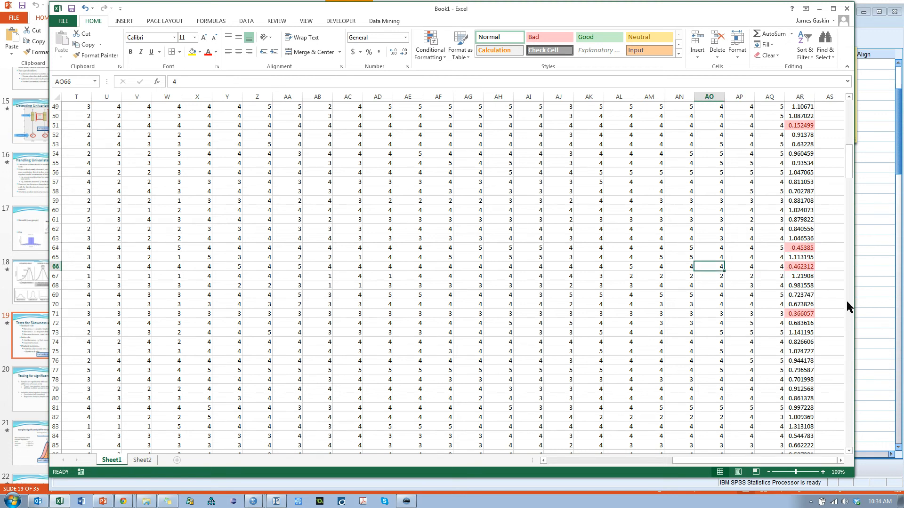
key(Right)
key(Left)
key(Left)
key(Left)
key(Left)
key(Left)
key(Left)
key(Left)
key(Left)
key(Left)
key(Left)
key(Left)
key(Left)
key(Left)
key(Left)
key(Left)
key(Left)
key(Left)
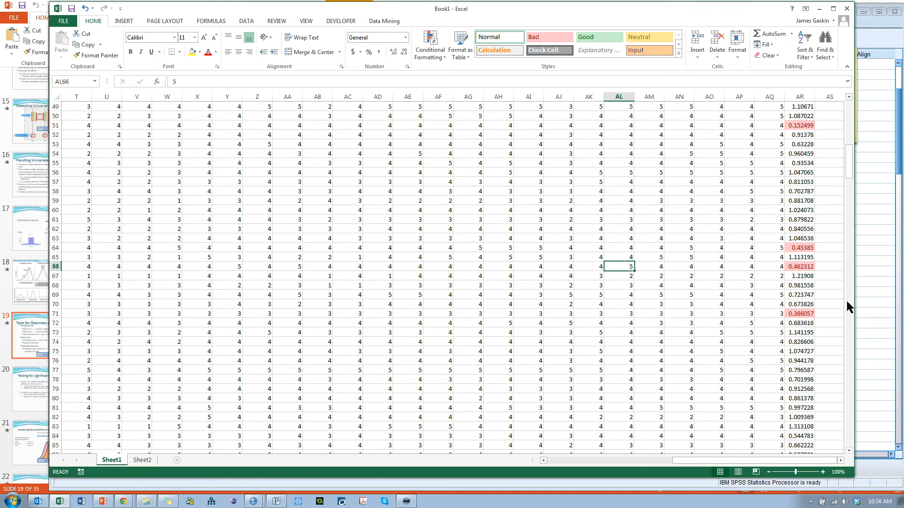
key(Right)
key(Right)
key(Right)
key(Right)
key(Right)
key(Right)
key(Right)
key(Right)
key(Right)
key(Right)
key(Right)
key(Right)
key(Right)
key(Right)
key(Right)
key(Right)
key(Right)
key(Right)
key(Right)
key(Right)
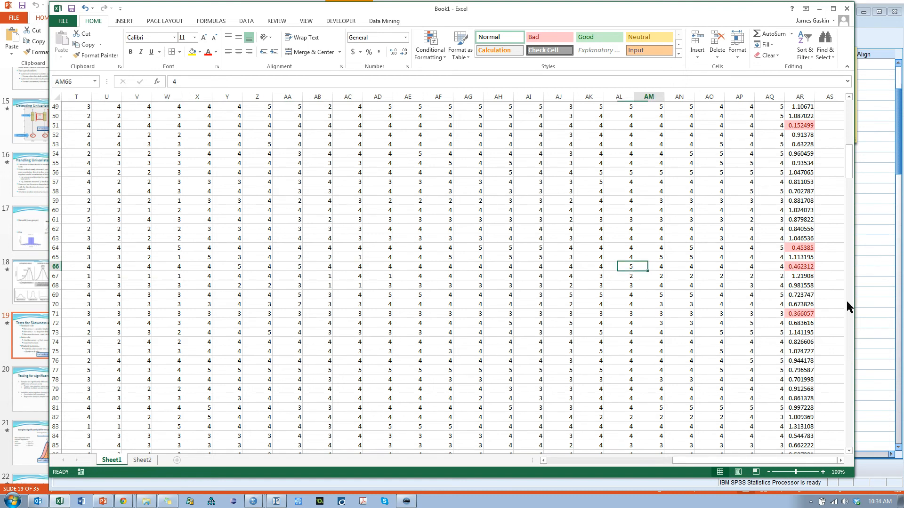
Step: Examine the individual responses in row 71, back to the first columns, for unengaged answering
key(Down)
key(Down)
key(Down)
key(Down)
key(Down)
key(Left)
key(Left)
key(Left)
key(Left)
key(Left)
key(Left)
key(Left)
key(Left)
key(Left)
key(Left)
key(Left)
key(Left)
key(Left)
key(Left)
key(Left)
key(Left)
key(Left)
key(Left)
key(Left)
key(Left)
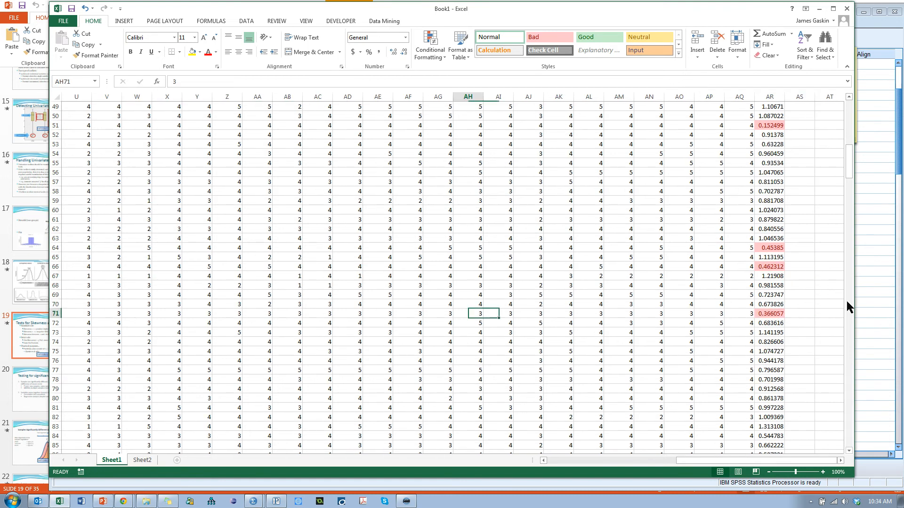
key(Right)
key(Right)
key(Right)
key(Right)
key(Right)
key(Right)
key(Right)
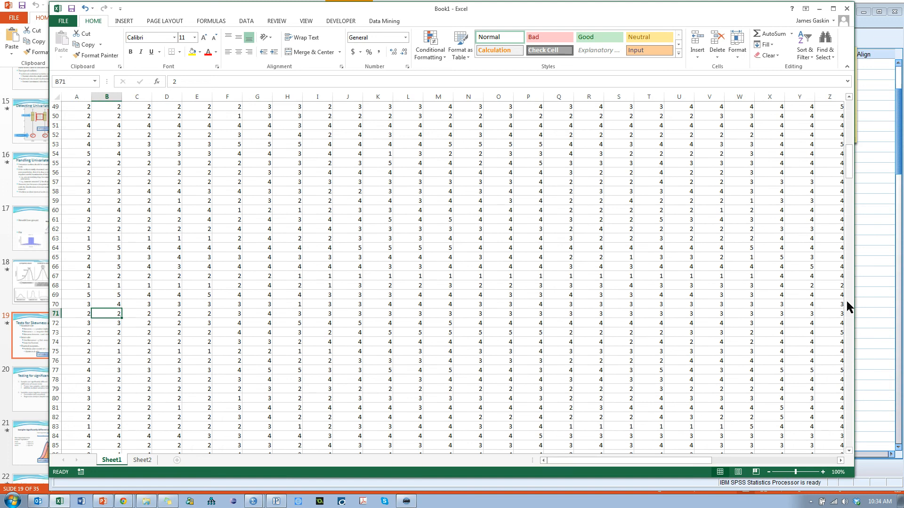
key(Left)
key(Left)
key(Left)
key(Left)
key(Left)
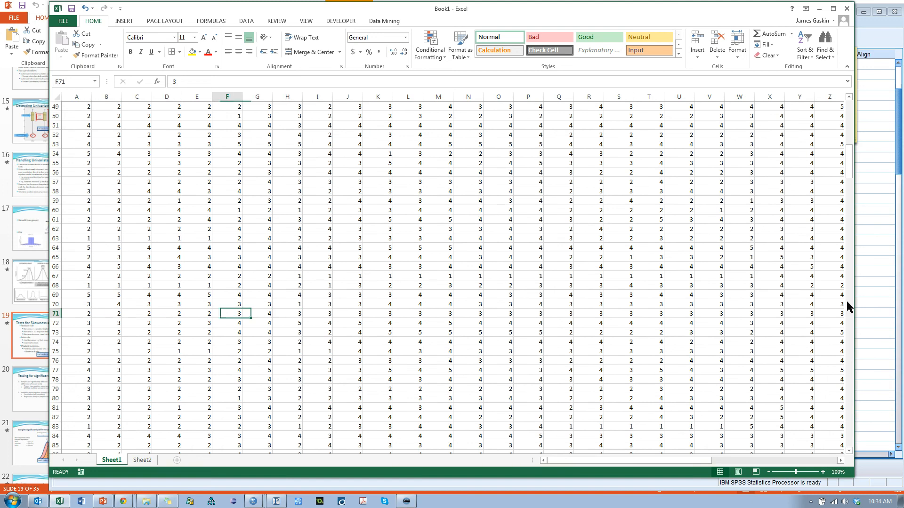
key(Right)
key(Right)
key(Right)
key(Right)
key(Right)
key(Right)
key(Right)
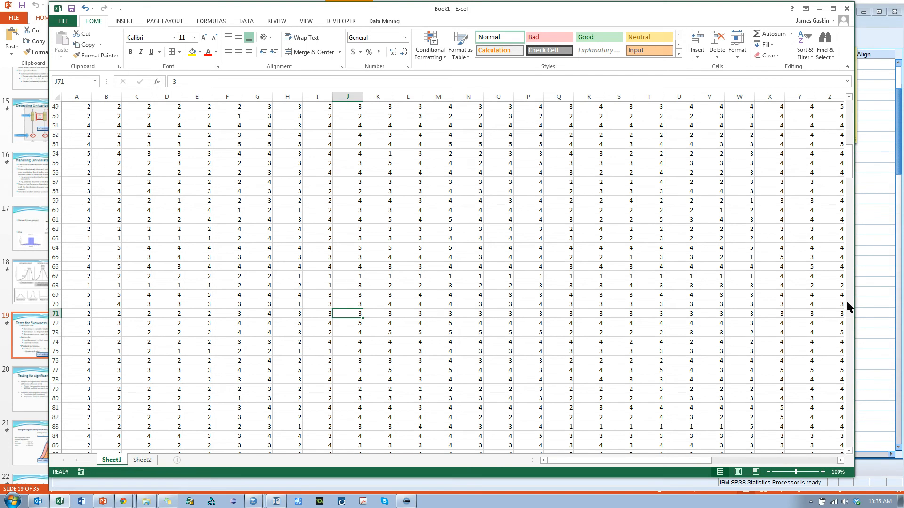
Step: Return to the stdev value in row 71, then switch to the sticky note and add 70 after the 50
key(ctrl+Right)
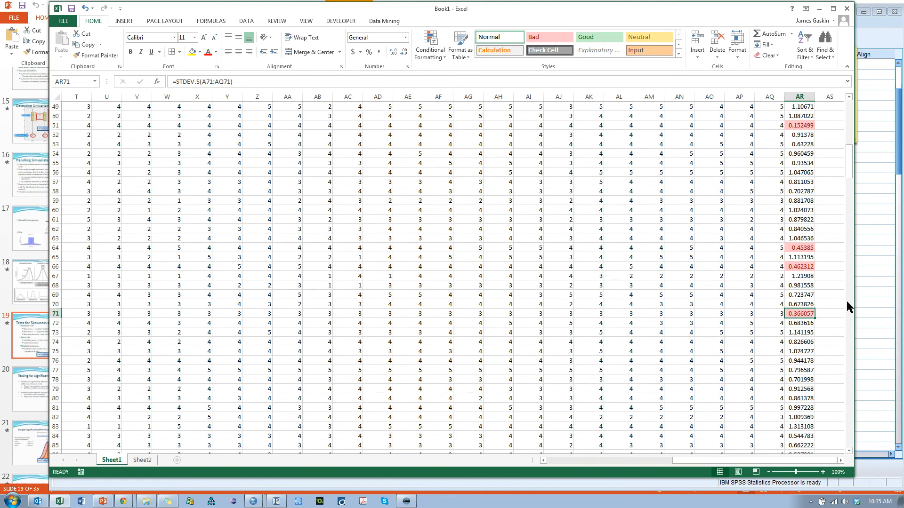
key(alt+Tab)
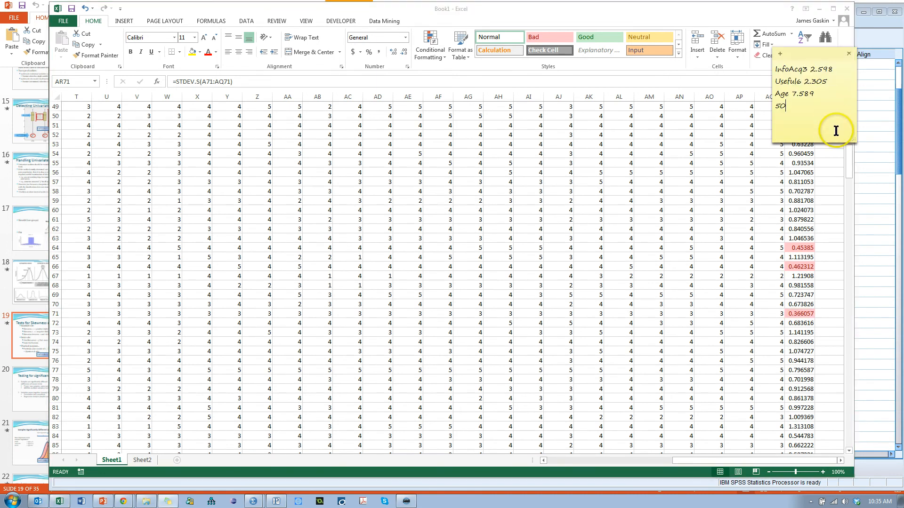
text(70)
Step: Switch back to the workbook and scan the stdev values in column AR from row 71 down to row 226 for highlighted low-variance respondents
click(819, 299)
key(Down)
key(Down)
key(Down)
key(Down)
key(Down)
key(Down)
key(Down)
key(Down)
key(Down)
key(Down)
key(Down)
key(Down)
key(Down)
key(Down)
key(Down)
key(Down)
key(Down)
key(Down)
key(Down)
key(Down)
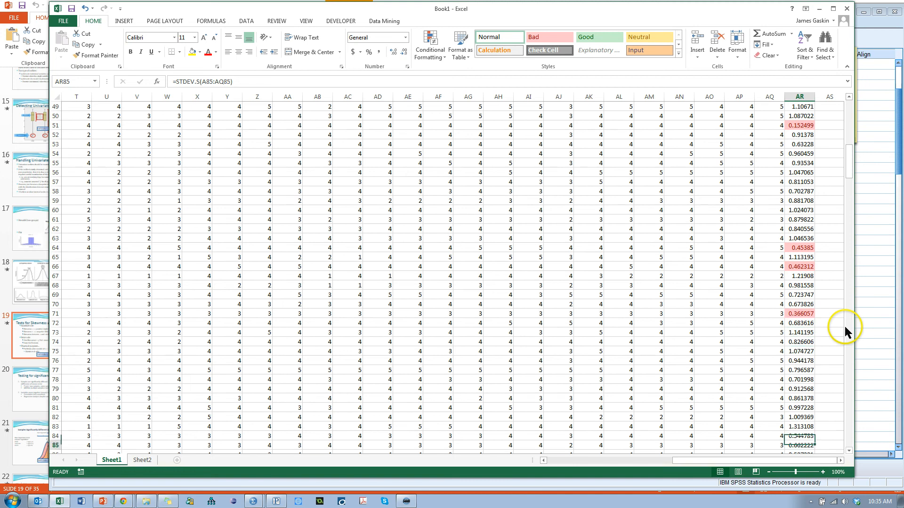
key(Down)
key(Down)
key(Down)
key(Down)
key(Down)
key(Down)
key(Down)
key(Down)
key(Down)
key(Down)
key(Down)
key(Down)
key(Down)
key(Down)
key(Down)
key(Down)
key(Down)
key(Down)
key(Down)
key(Down)
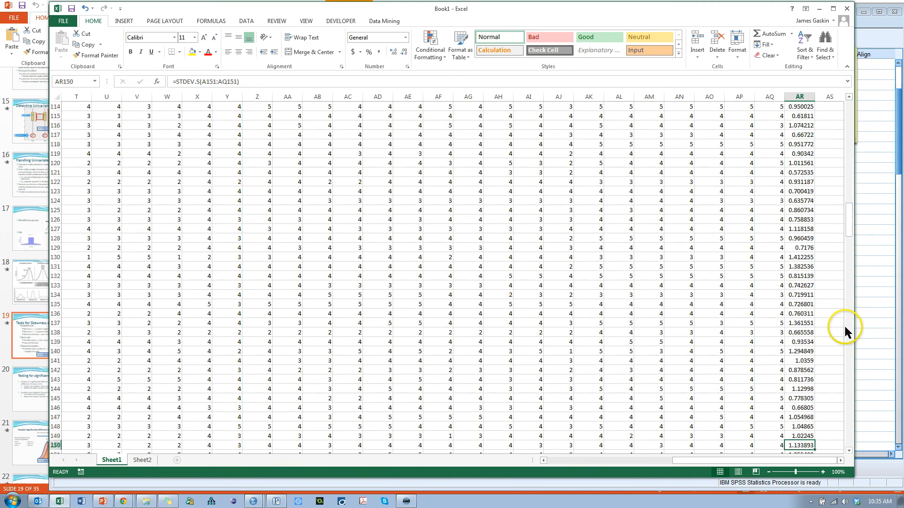
key(Down)
key(Down)
key(Down)
key(Down)
key(Down)
key(Down)
key(Down)
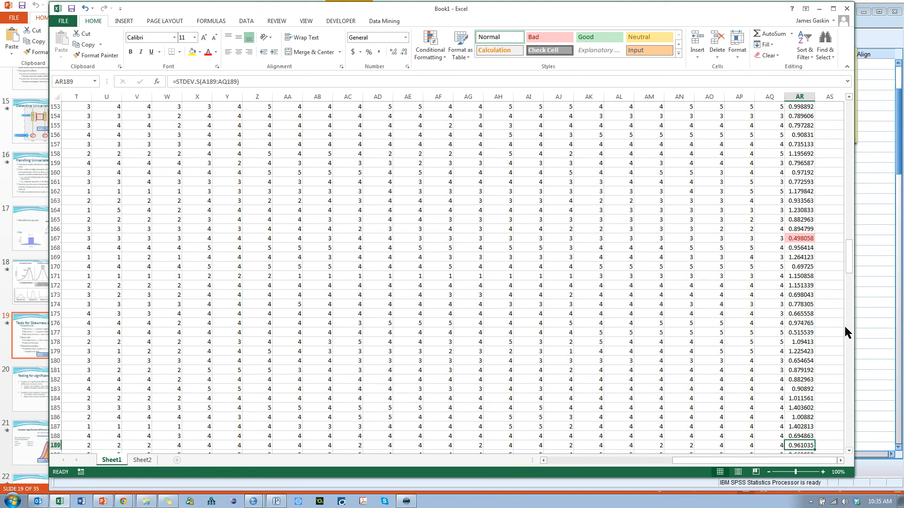
key(Down)
key(Down)
key(Down)
key(Down)
key(Down)
key(Down)
key(Down)
key(Down)
key(Down)
key(Down)
key(Down)
key(Down)
key(Down)
key(Down)
key(Down)
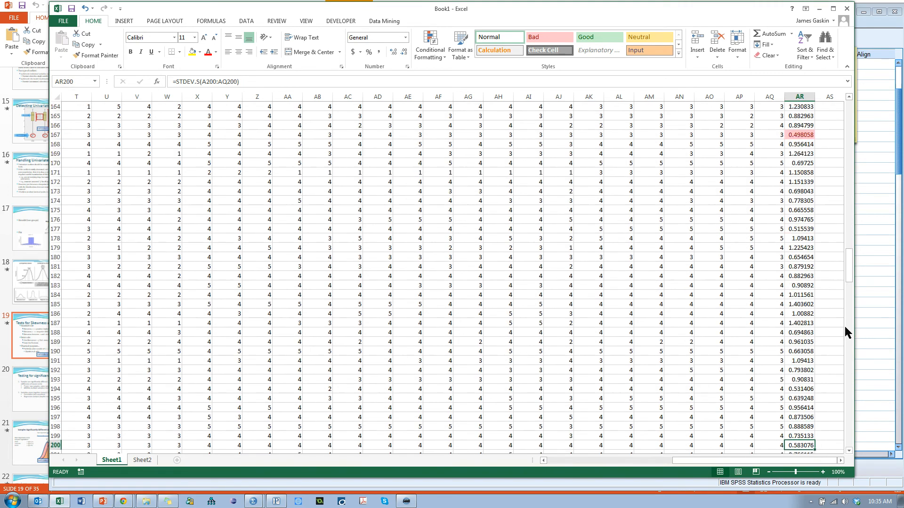
key(Down)
key(Down)
key(Down)
key(Down)
key(Down)
key(Down)
key(Down)
key(Down)
key(Down)
key(Down)
key(Down)
key(Down)
key(Down)
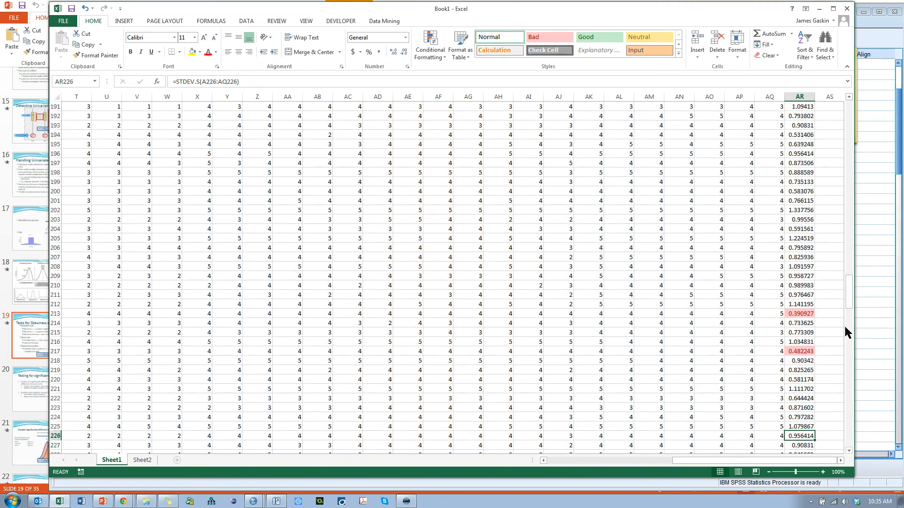
Step: Go up to the highlighted stdev value in row 213 and trace that respondent's answers back to column A
key(Up)
key(Up)
key(Up)
key(Up)
key(Left)
key(Left)
key(Left)
key(Left)
key(Left)
key(Left)
key(Left)
key(Left)
key(Left)
key(Left)
key(Left)
key(Left)
key(Left)
key(Left)
key(Left)
key(Left)
key(Left)
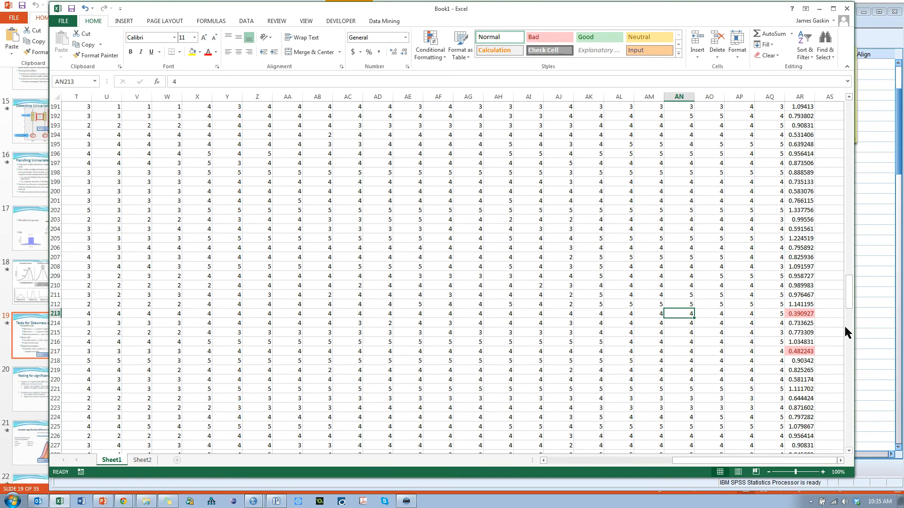
key(Home)
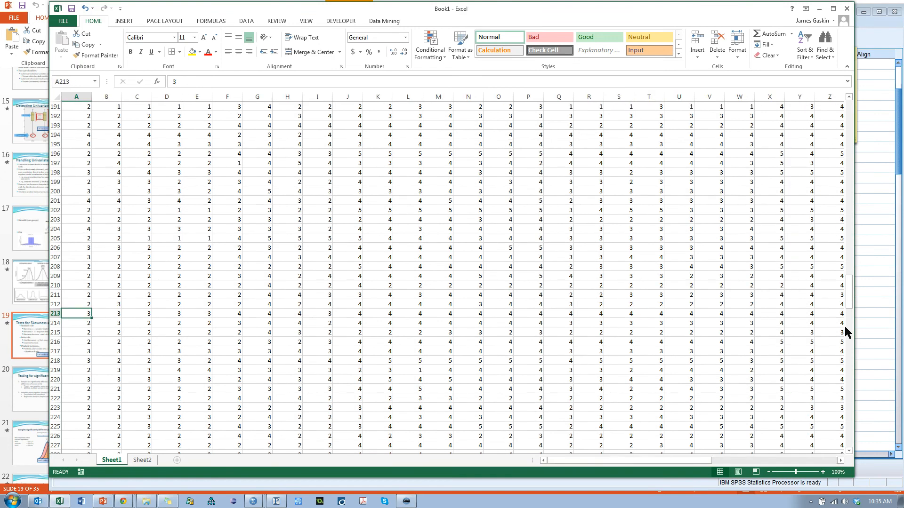
Step: Examine the individual responses in row 213 from column A across to the last answer columns for unengaged answering
key(Right)
key(Right)
key(Right)
key(Right)
key(Right)
key(Right)
key(Right)
key(Right)
key(Right)
key(Right)
key(Right)
key(Right)
key(Right)
key(Right)
key(Right)
key(Right)
key(Right)
key(Right)
key(Right)
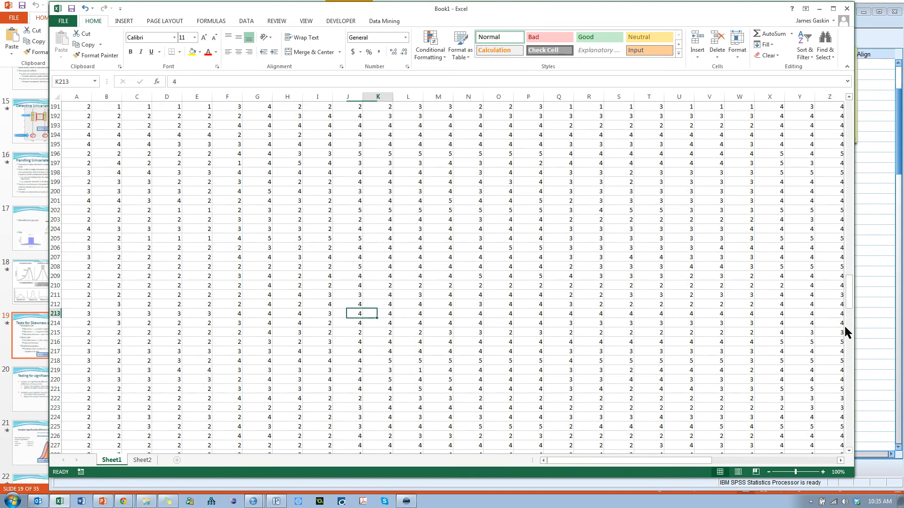
key(Right)
key(Right)
key(Right)
key(Right)
key(Right)
key(Right)
key(Right)
key(Right)
key(Right)
key(Right)
key(Right)
key(Right)
key(Right)
key(Right)
key(Right)
key(Right)
key(Right)
key(Right)
key(Right)
key(Right)
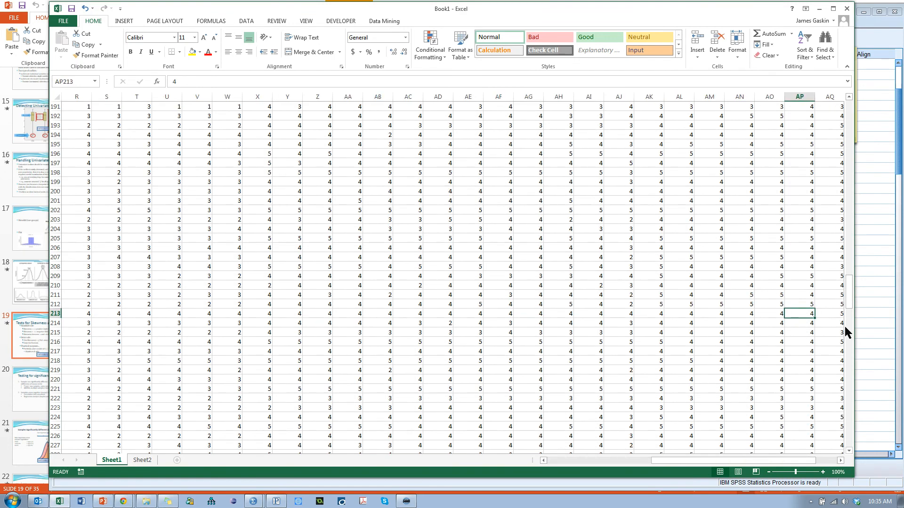
Step: Return to the stdev values in column AR and scan from row 214 down to the last respondent in row 378 for highlighted low-variance cases
key(Left)
key(Down)
key(Left)
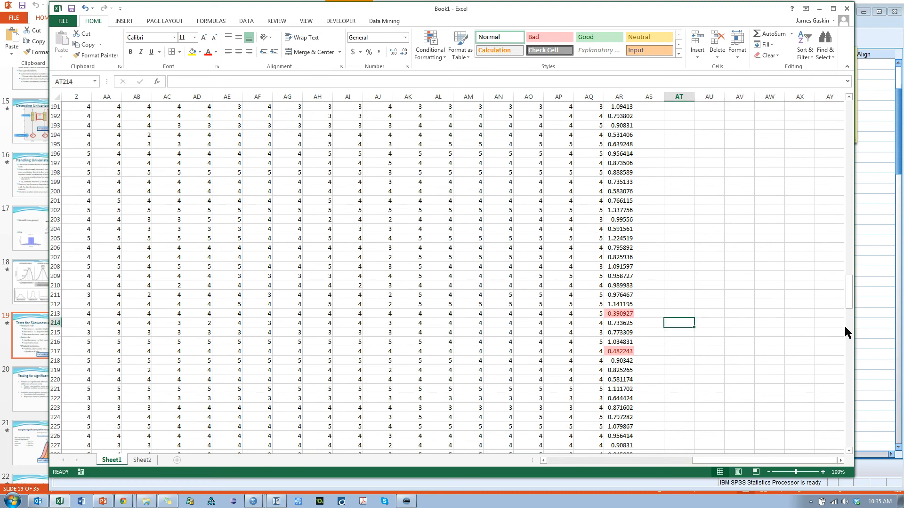
key(Left)
key(Left)
key(Down)
key(Down)
key(Down)
key(Down)
key(Down)
key(Down)
key(Down)
key(Down)
key(Down)
key(Down)
key(Down)
key(Down)
key(Down)
key(Down)
key(Down)
key(Down)
key(Down)
key(Down)
key(Down)
key(Down)
key(Down)
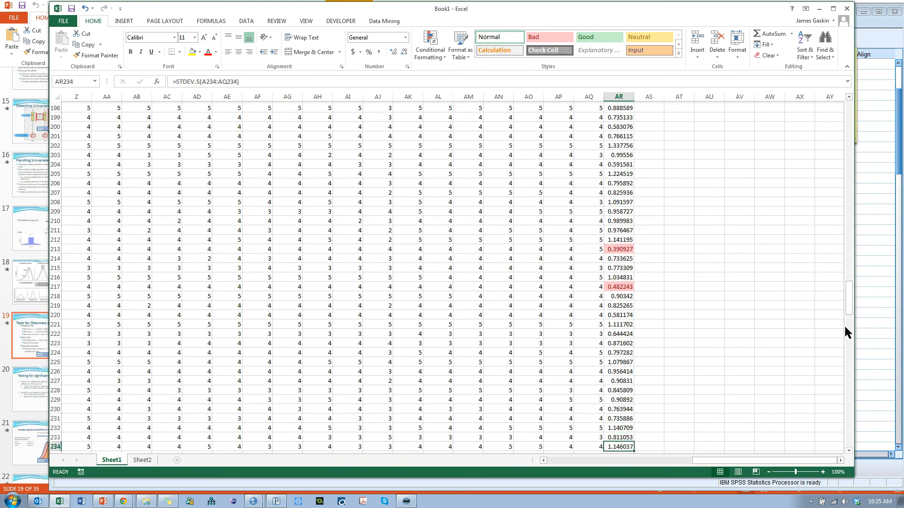
key(Down)
key(Down)
key(Down)
key(Down)
key(Down)
key(Down)
key(Down)
key(Down)
key(Down)
key(Down)
key(Down)
key(Down)
key(Down)
key(Down)
key(Down)
key(Down)
key(Down)
key(Down)
key(Down)
key(Down)
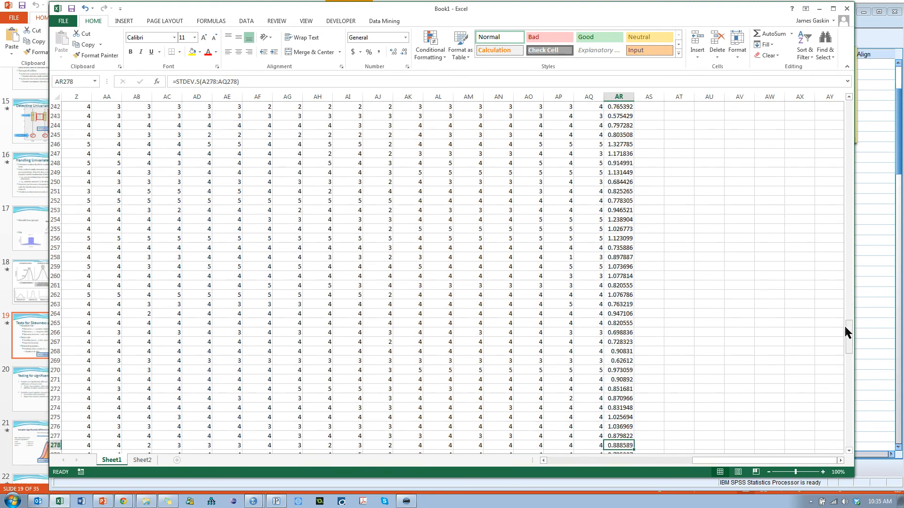
key(Down)
key(Down)
key(Down)
key(Down)
key(Down)
key(Down)
key(Down)
key(Down)
key(Down)
key(Down)
key(Down)
key(Down)
key(Down)
key(Down)
key(Down)
key(Down)
key(Down)
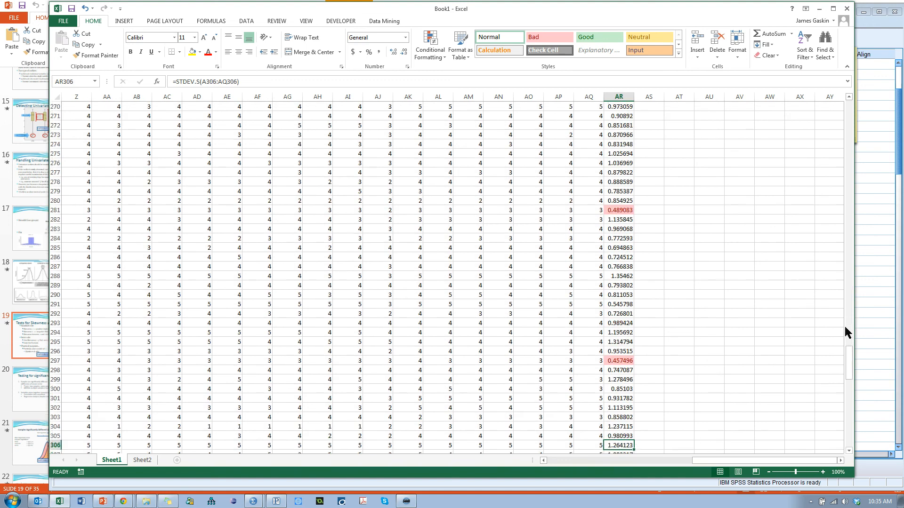
key(Down)
key(Down)
key(Down)
key(Down)
key(Down)
key(Down)
key(Down)
key(Down)
key(Down)
key(Down)
key(Down)
key(Down)
key(Down)
key(Down)
key(Down)
key(Down)
key(Down)
key(Down)
key(Down)
key(Down)
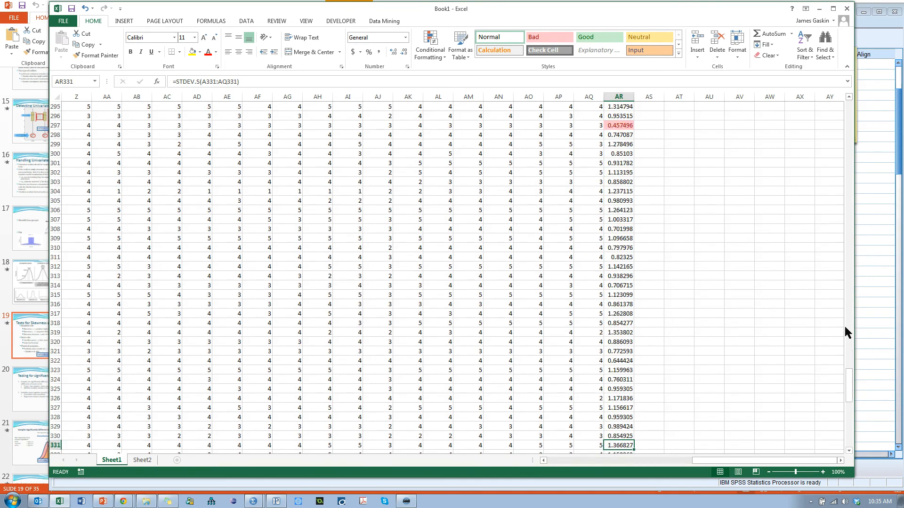
key(Down)
key(Down)
key(Down)
key(Down)
key(Down)
key(Down)
key(Down)
key(Down)
key(Down)
key(Down)
key(Down)
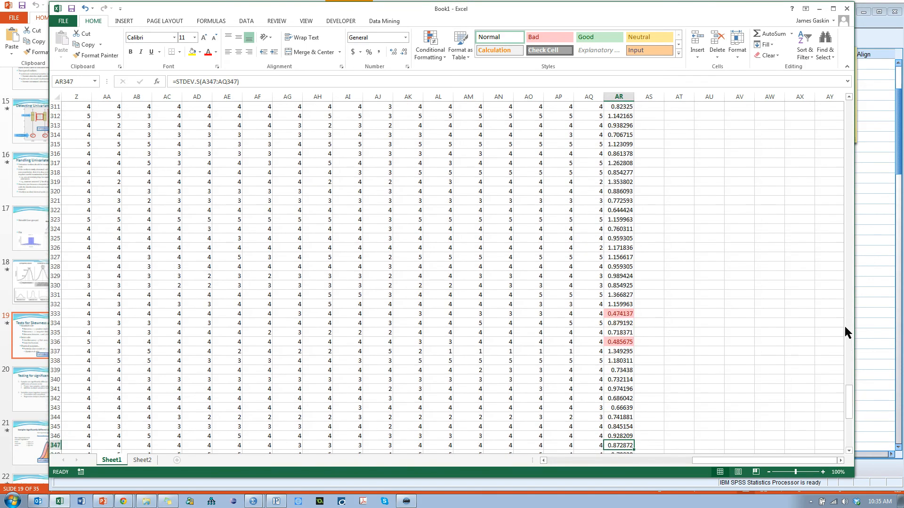
key(Down)
key(Down)
key(Down)
key(Down)
key(Down)
key(Down)
key(Down)
key(Down)
key(Down)
key(Down)
key(Down)
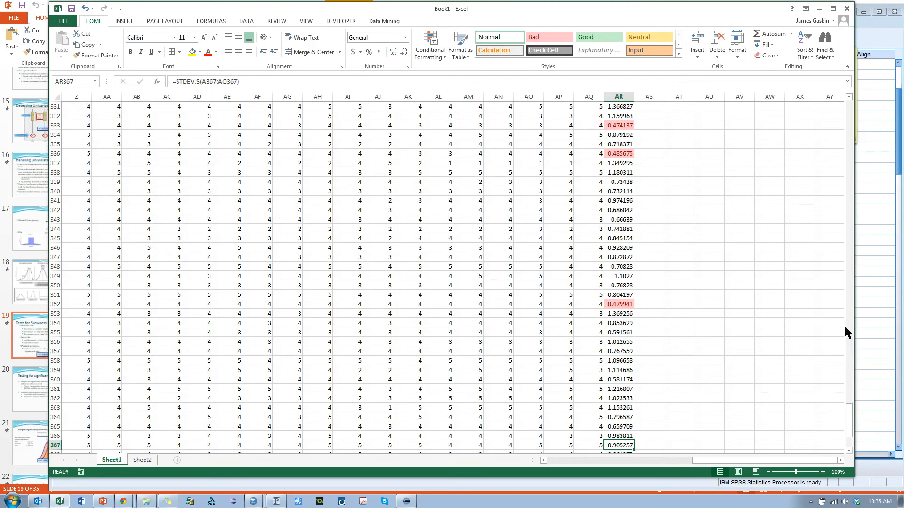
key(Down)
key(Down)
key(Down)
key(Down)
key(Down)
key(Down)
key(Down)
key(Down)
key(Down)
key(Down)
key(Down)
key(Down)
key(Down)
key(Down)
key(Down)
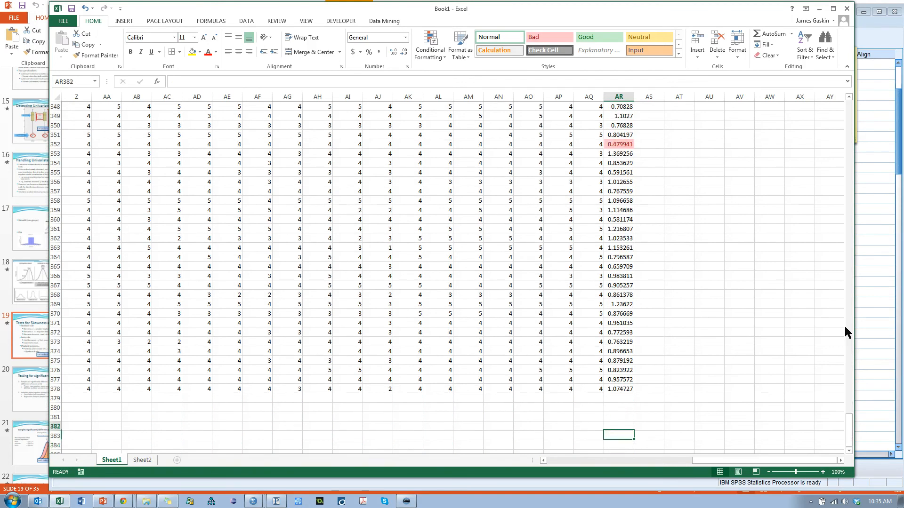
Step: Go up to the highlighted stdev value in row 352 and trace that respondent's answers back to column A
key(Up)
key(Up)
key(Up)
key(Up)
key(Up)
key(Up)
key(Up)
key(Up)
key(Up)
key(Up)
key(Up)
key(Up)
key(Up)
key(Up)
key(Up)
key(Up)
key(Up)
key(Up)
key(Up)
key(Up)
key(Left)
key(Left)
key(Left)
key(Left)
key(Left)
key(Left)
key(Left)
key(Left)
key(Left)
key(Left)
key(Left)
key(Left)
key(Left)
key(Left)
key(Left)
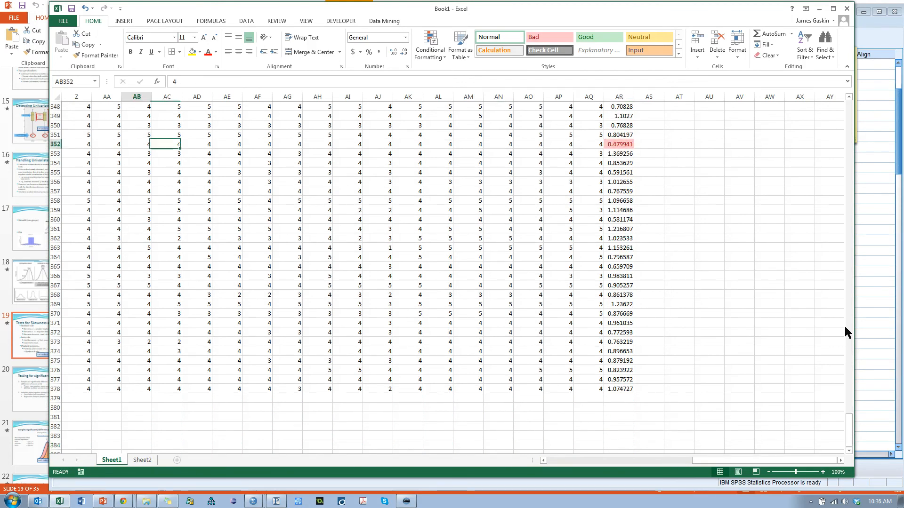
key(Left)
key(Left)
key(Left)
key(Left)
key(Left)
key(Left)
key(Left)
key(Left)
key(Left)
key(Left)
key(Left)
key(Left)
key(Left)
key(Left)
key(Left)
key(Left)
key(Left)
key(Left)
key(Left)
key(Left)
key(Left)
key(Left)
key(Left)
key(Left)
key(Left)
key(Left)
key(Left)
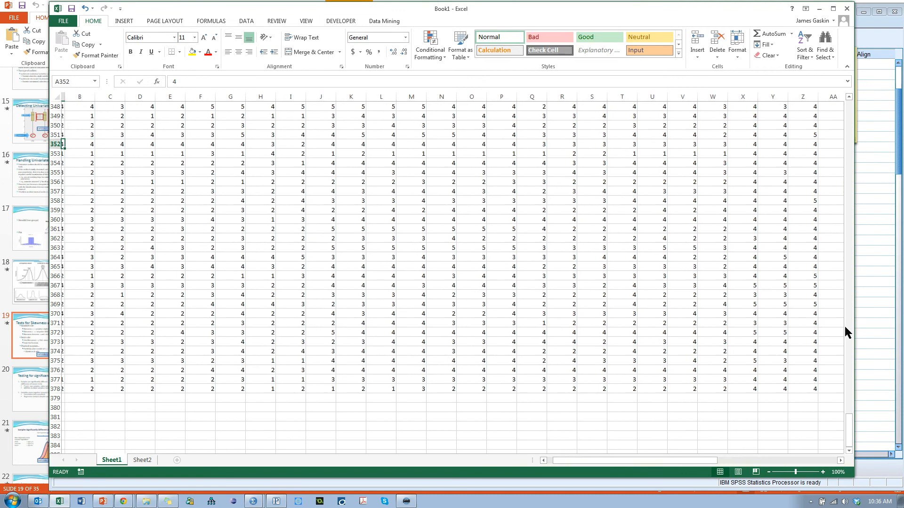
Step: Examine the individual responses in row 352 from column A across to about column S for unengaged answering
key(Right)
key(Right)
key(Right)
key(Right)
key(Right)
key(Right)
key(Right)
key(Right)
key(Right)
key(Right)
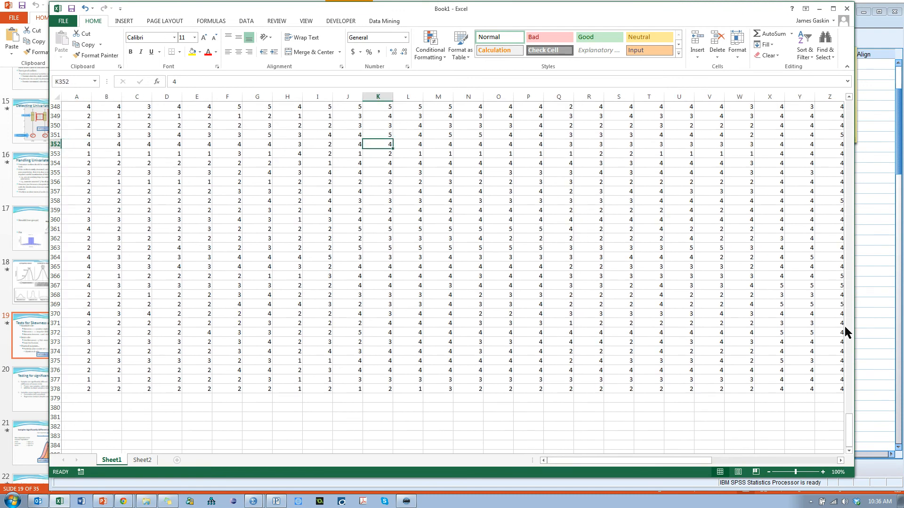
key(Down)
key(Up)
key(Right)
key(Right)
key(Right)
key(Right)
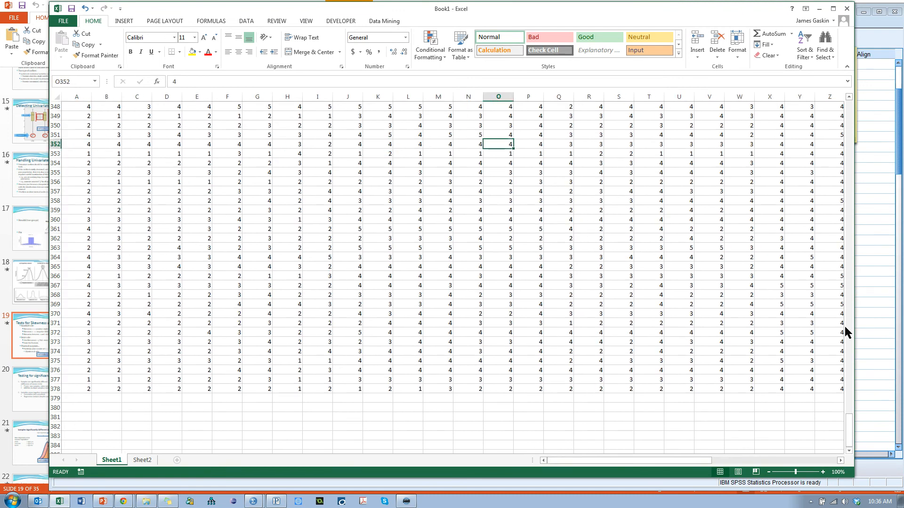
key(Down)
key(Left)
key(Right)
key(Right)
key(Right)
key(Right)
key(Right)
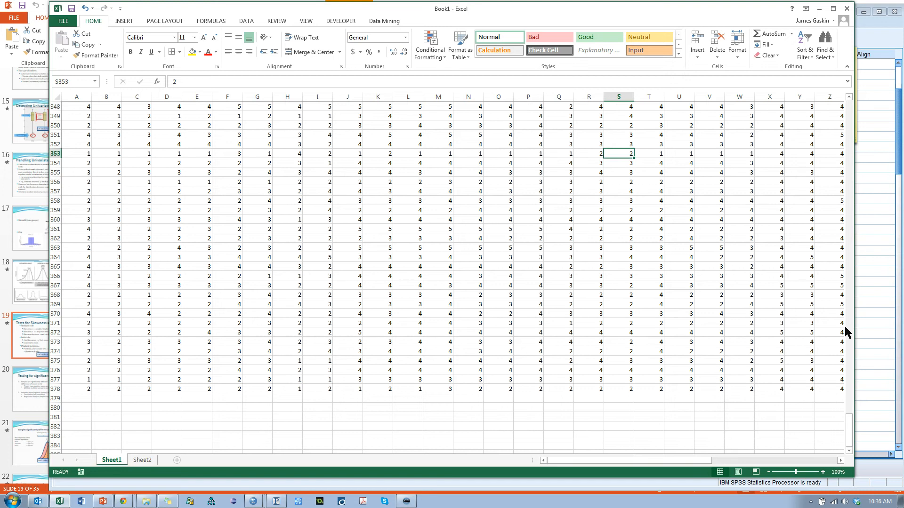
Step: Minimize the workbook and delete the unengaged respondent in case row 70 from the SPSS dataset's data view
click(820, 8)
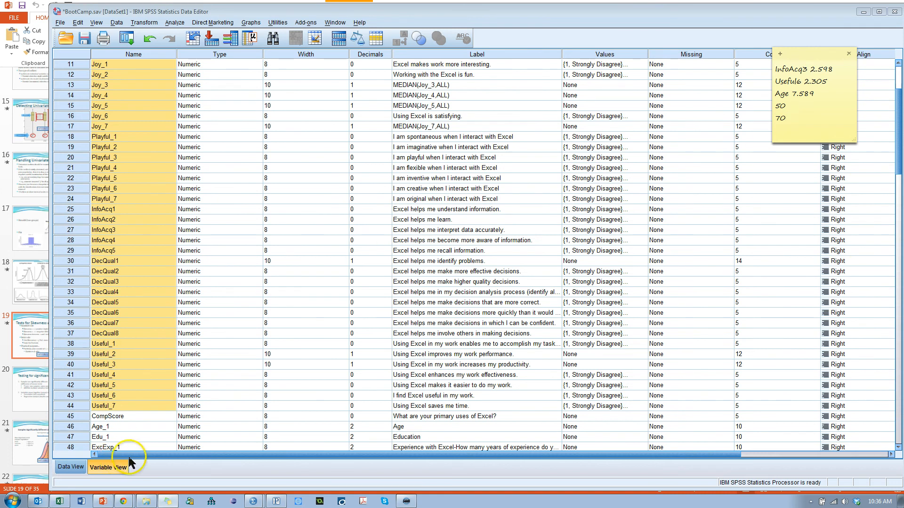
click(106, 475)
click(71, 467)
scroll(150, 264, down, 20)
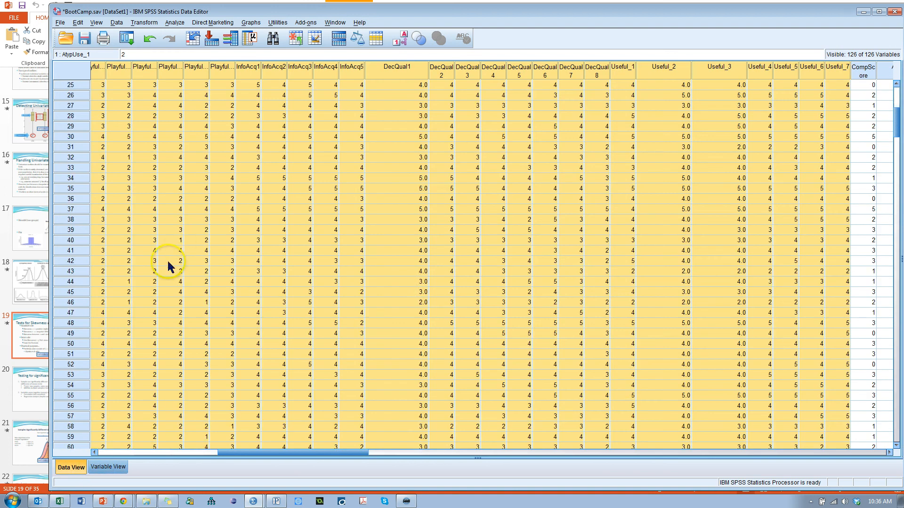
scroll(146, 301, up, 8)
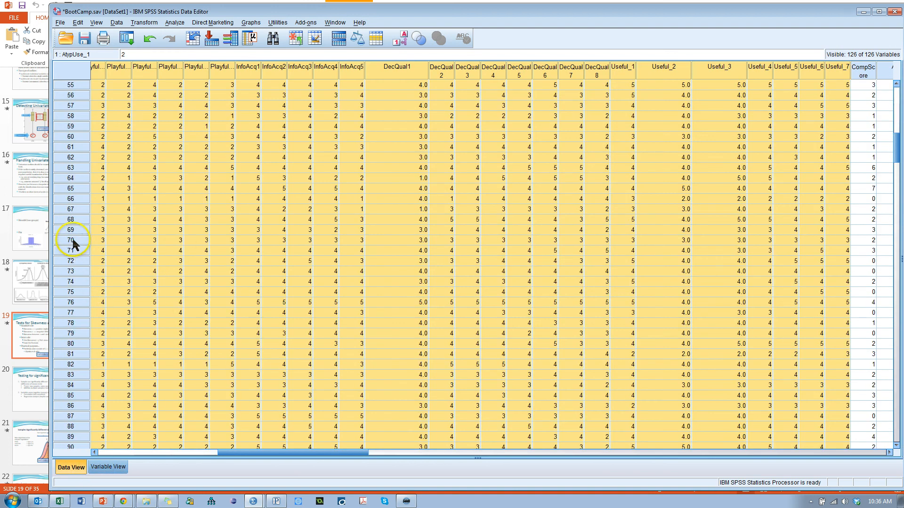
click(70, 240)
key(Delete)
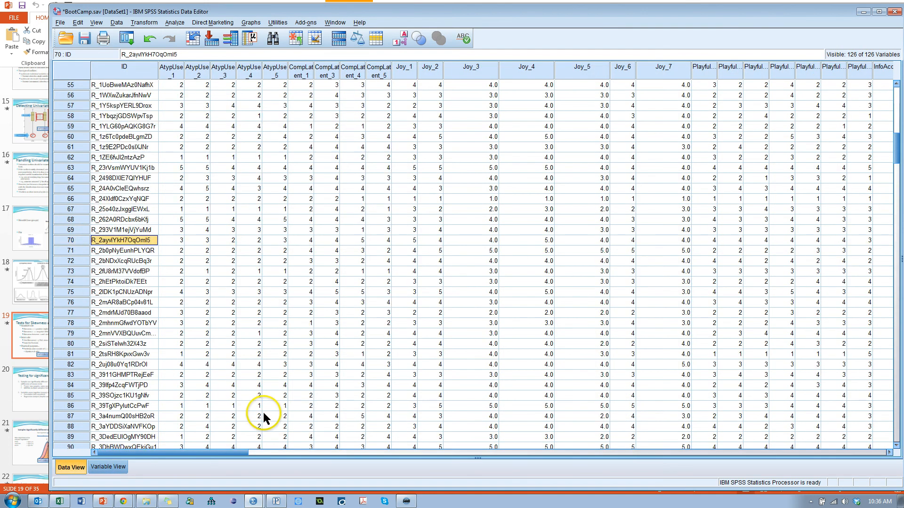
Step: Delete the unengaged respondent in case row 50 and go to the last case of the dataset
scroll(76, 193, up, 5)
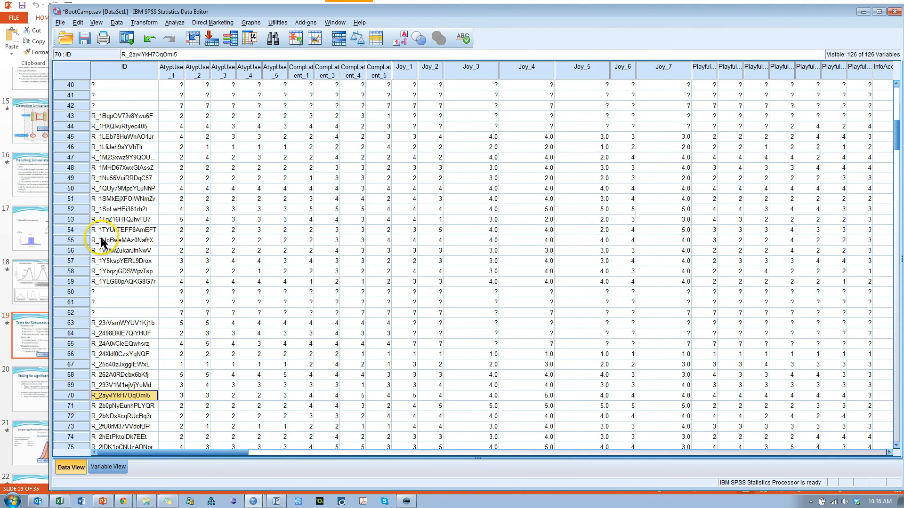
click(71, 188)
key(Delete)
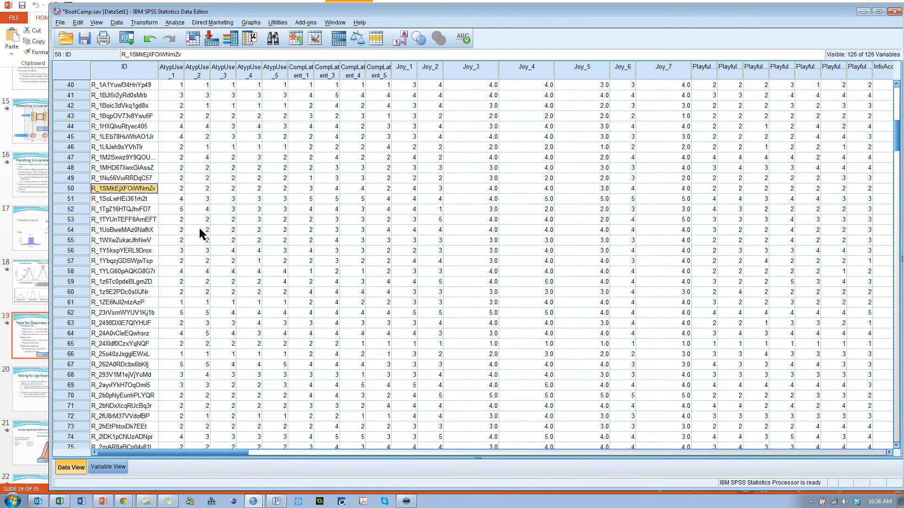
key(ctrl+Down)
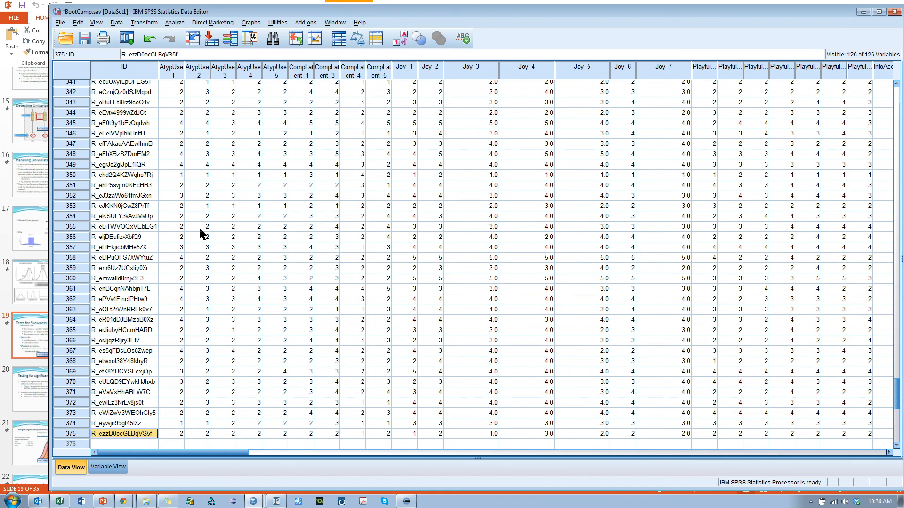
Step: Switch to the PowerPoint presentation, review the Unengaged responses slide and present the Distribution slide
key(alt+Tab)
key(alt+Tab)
key(alt+Tab)
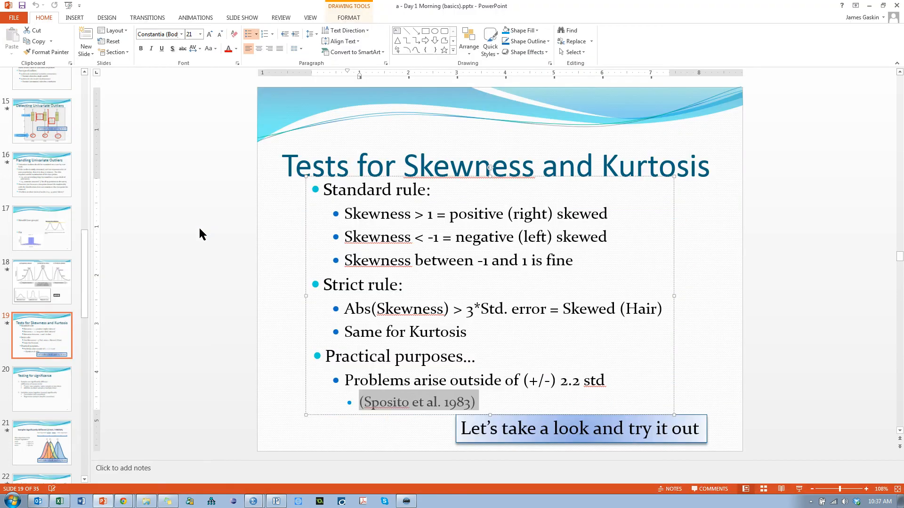
click(67, 234)
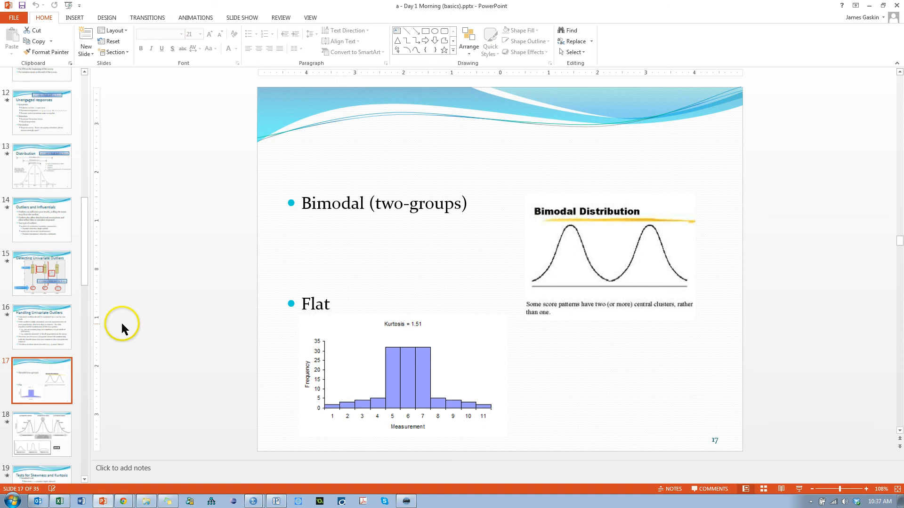
scroll(38, 208, up, 1)
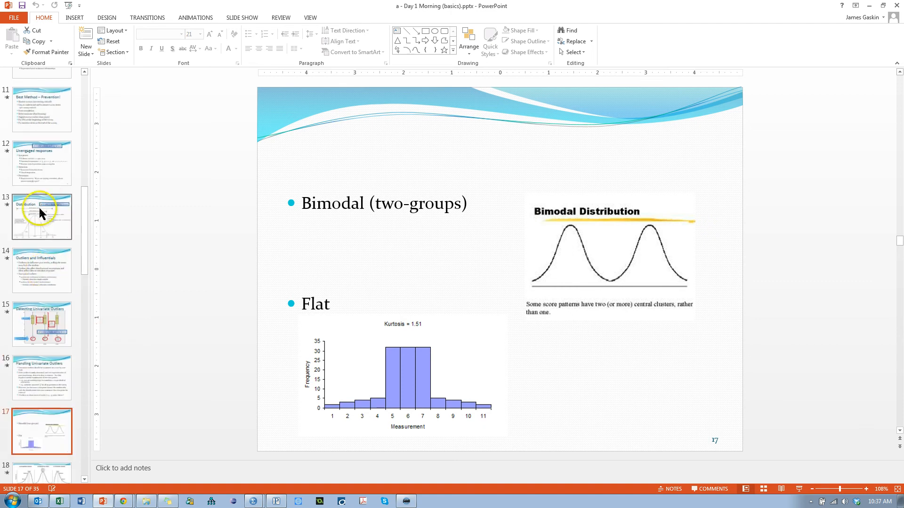
click(44, 178)
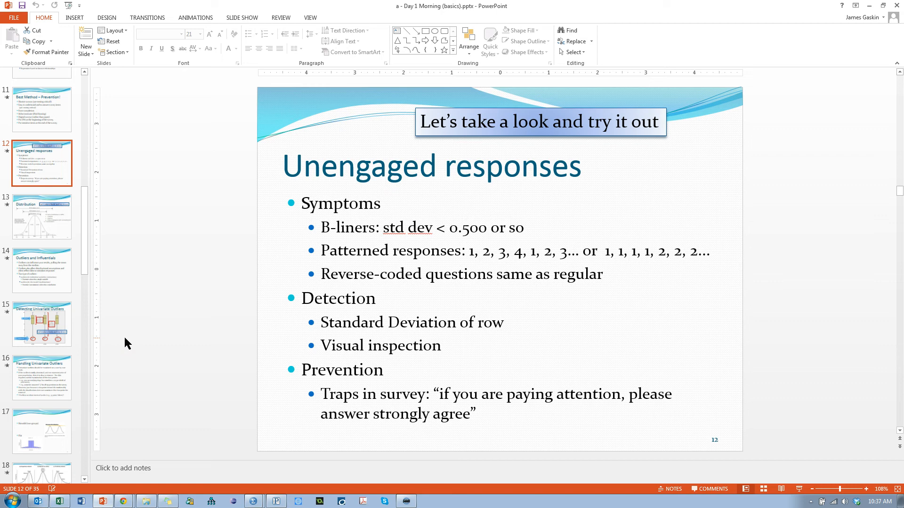
key(Down)
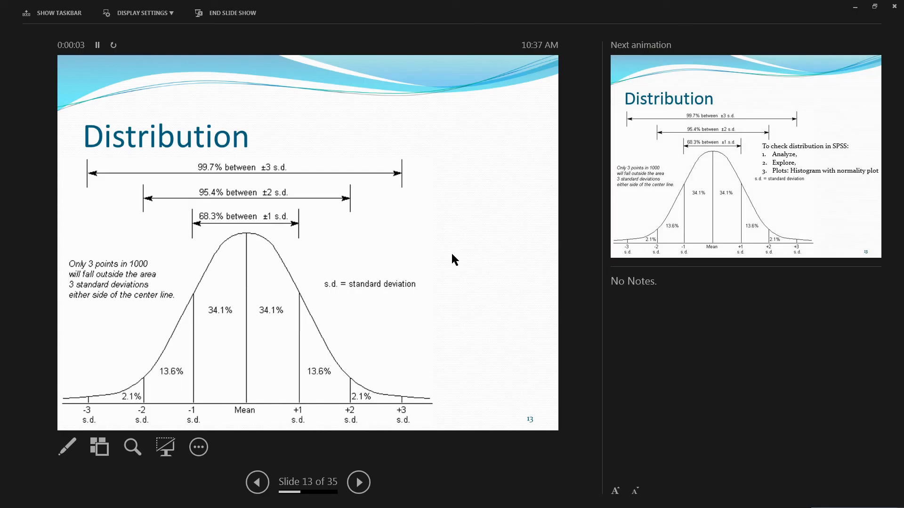
Step: Switch to the Google Hangouts window to check the group chat, then return to the SPSS dataset
key(alt+Tab)
key(alt+Tab)
key(alt+Tab)
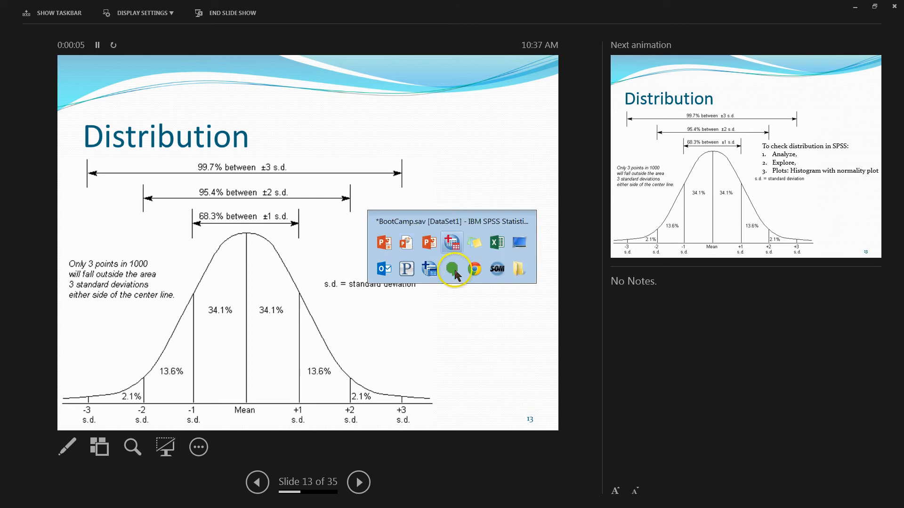
click(452, 269)
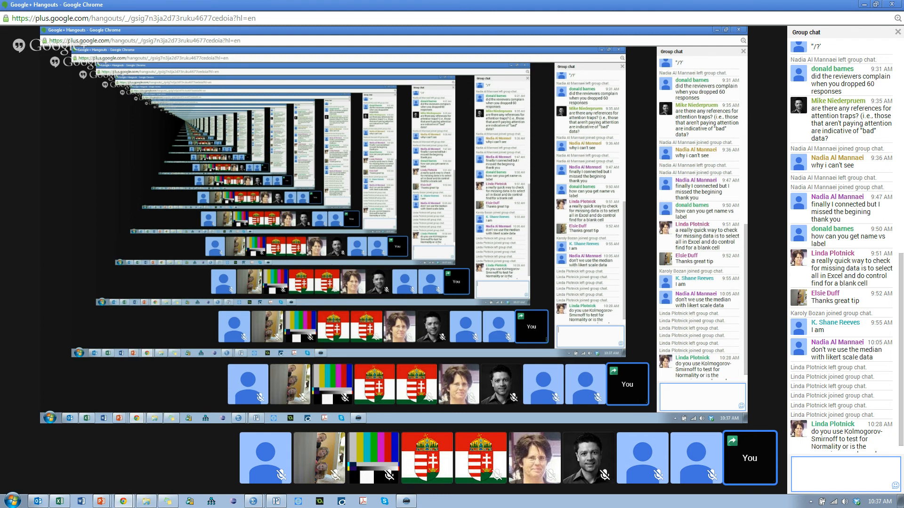
key(alt+Tab)
key(alt+Tab)
key(alt+Tab)
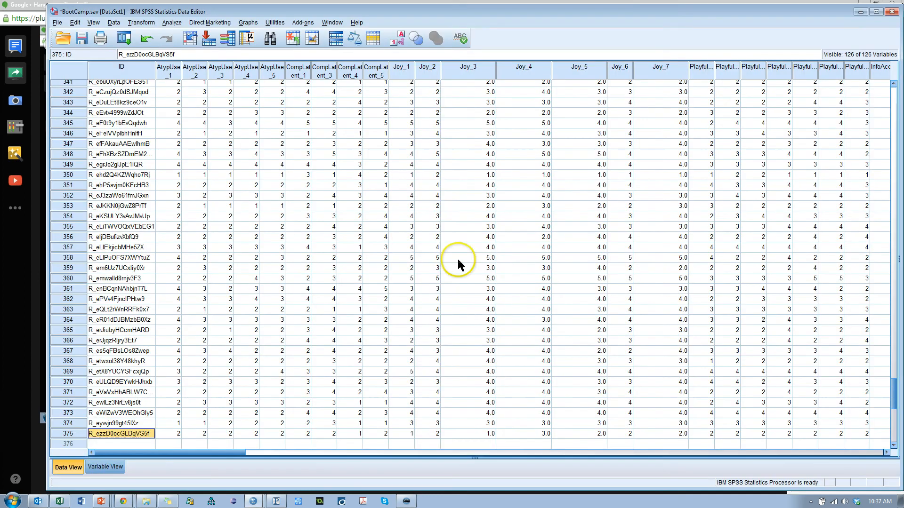
Step: Show the variable definitions and highlight the survey item names from Joy_1 onward
click(100, 469)
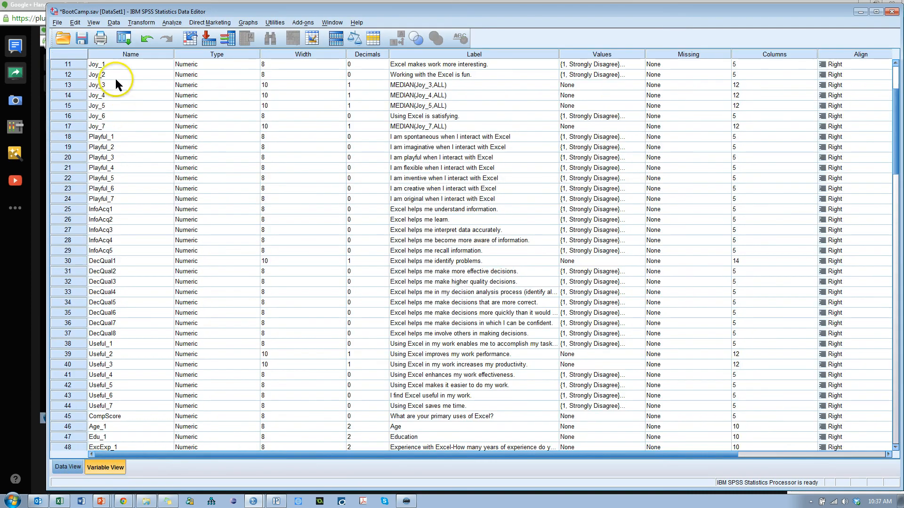
drag(108, 75, 109, 356)
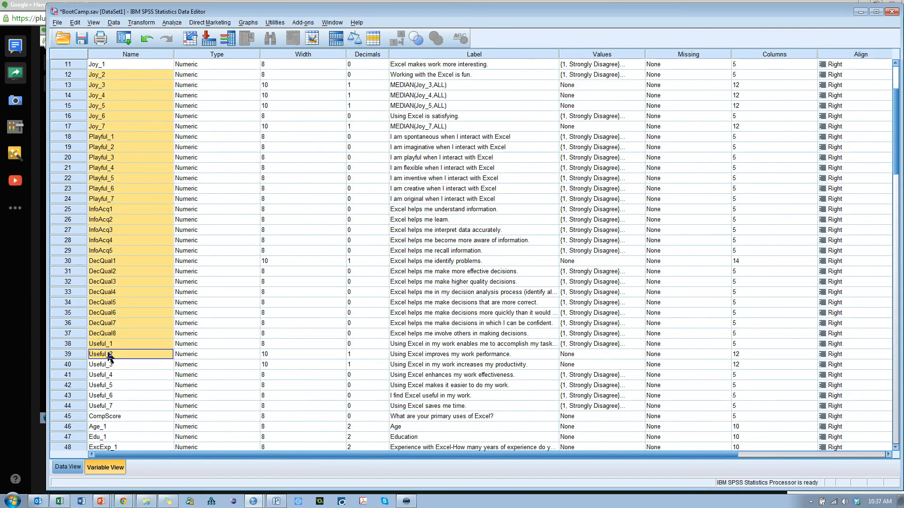
click(121, 65)
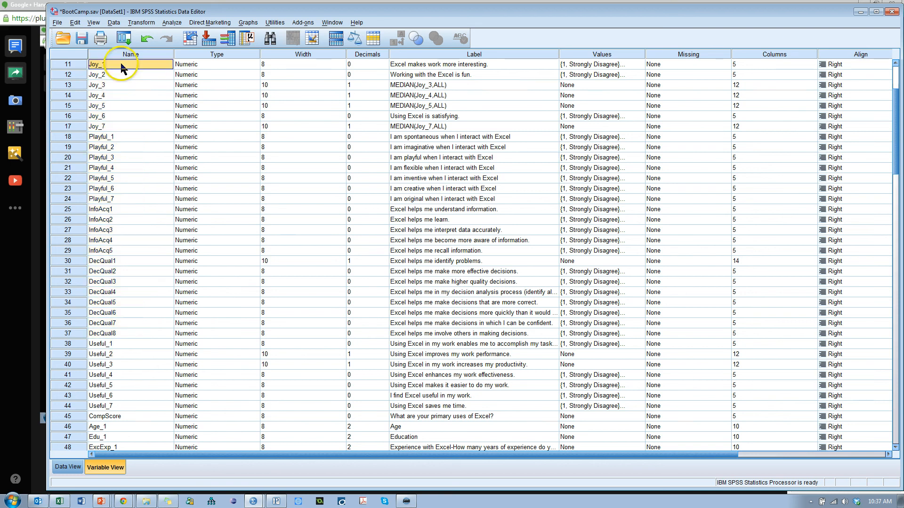
drag(121, 67, 115, 97)
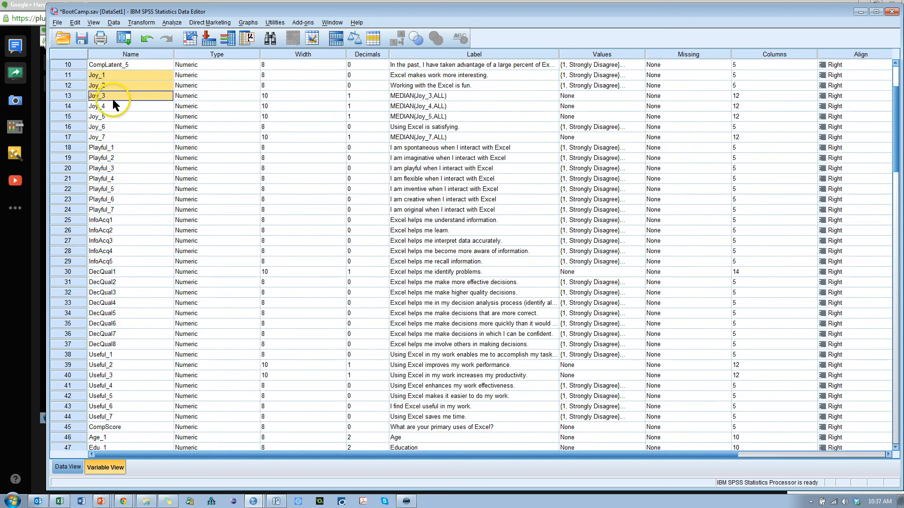
Step: Move the SPSS data editor and the Book1 workbook windows off this screen, leaving the Hangouts window in view
drag(468, 13, 903, 150)
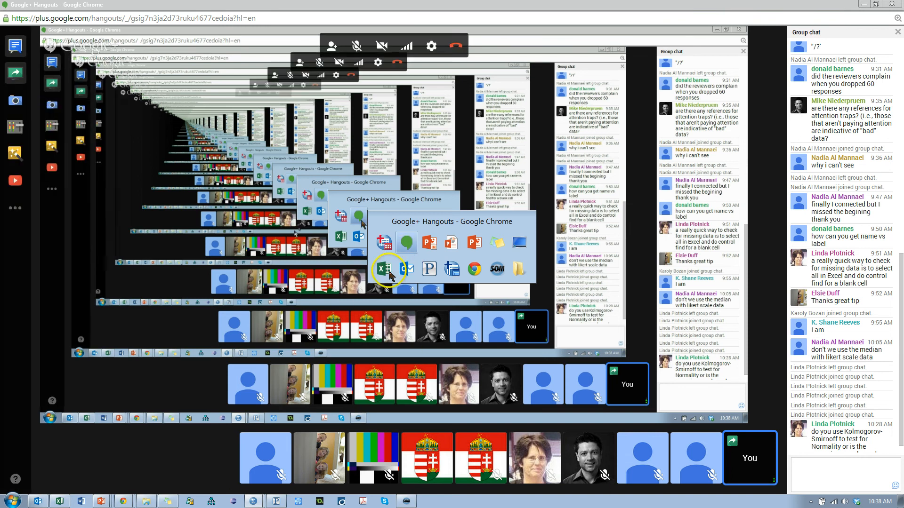
click(385, 269)
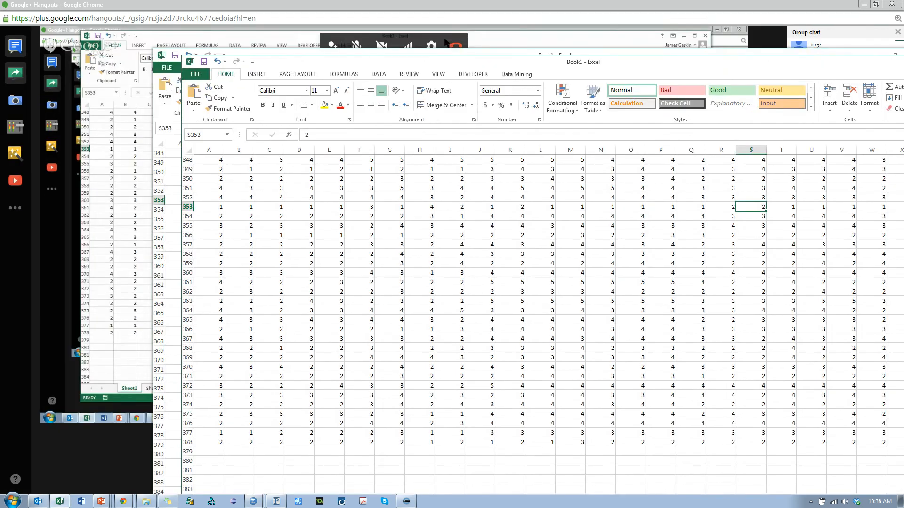
drag(646, 64, 903, 2)
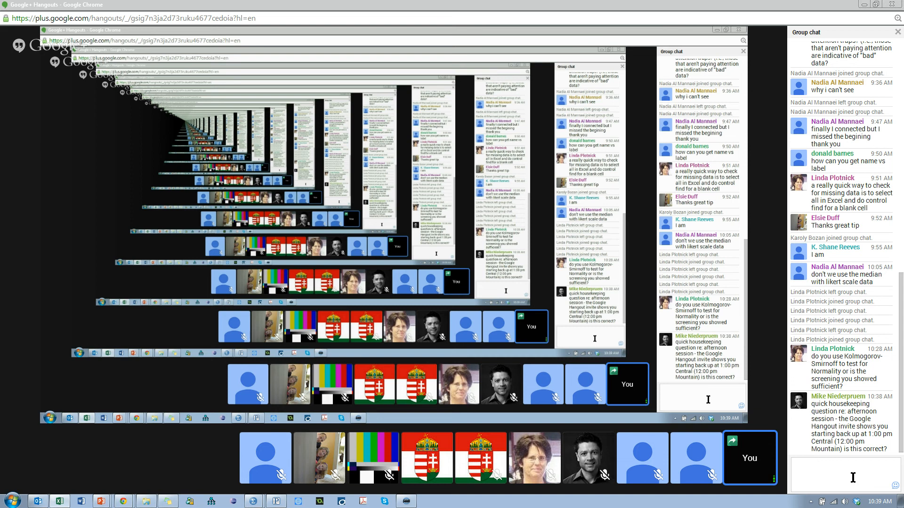
Step: Send the group chat message "hangout after lunch will start at 2pm MT. my bad..."
click(852, 477)
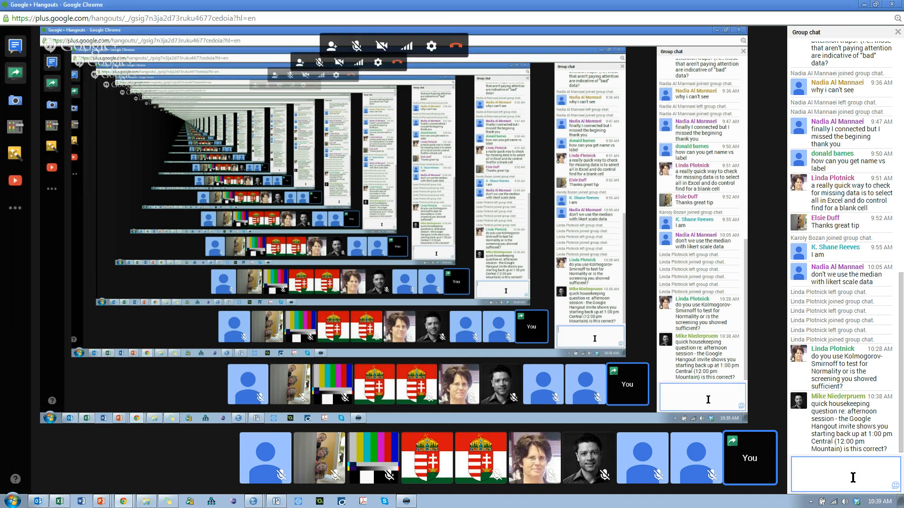
text(han)
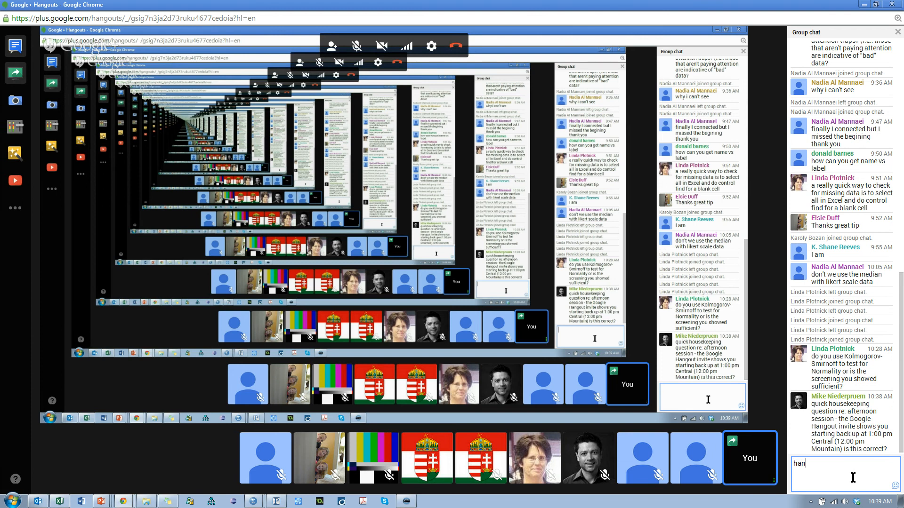
text(gout at)
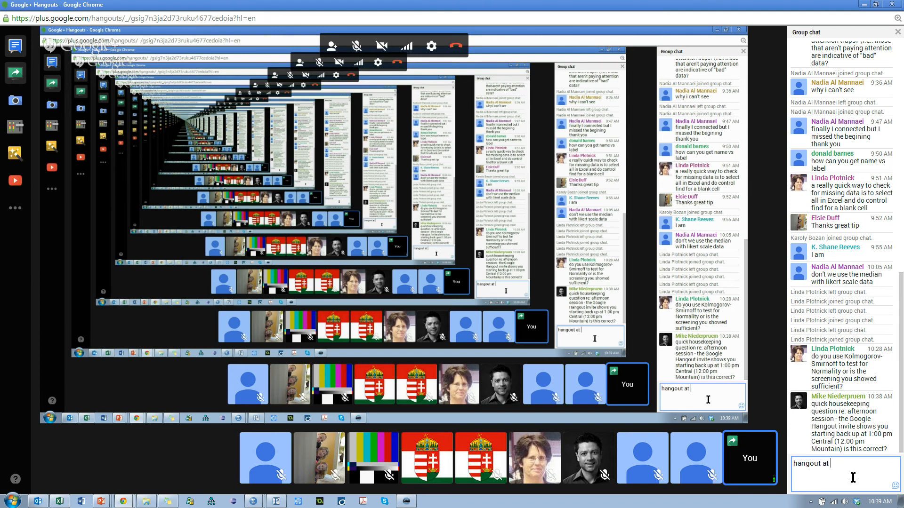
key(BackSpace)
key(BackSpace)
text(fter lunch st)
key(BackSpace)
key(BackSpace)
text(will )
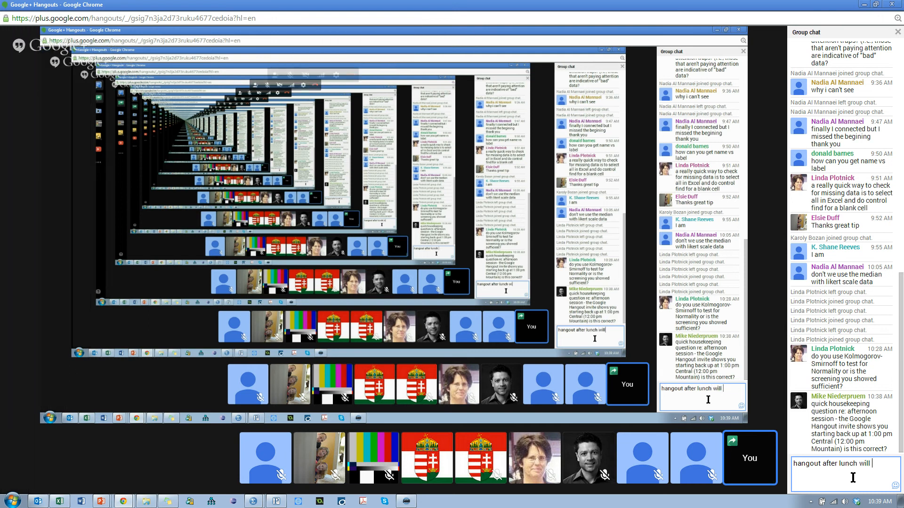
text(start at 2pm)
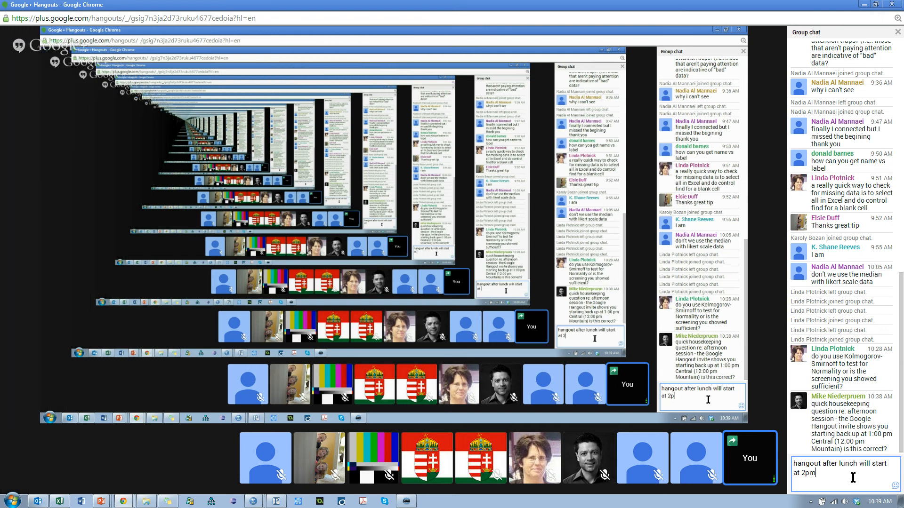
text( MT. my bad...)
key(Return)
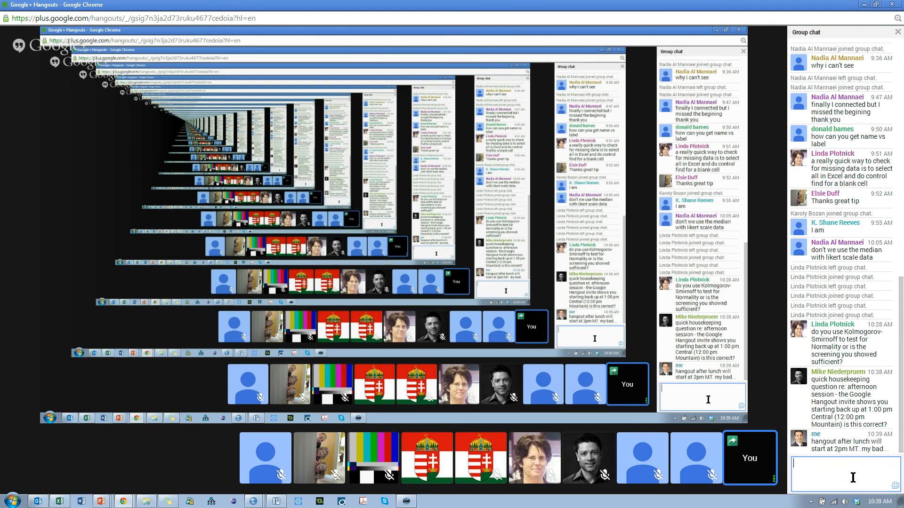
Step: Send the group chat message "Just regular hangout like this one."
click(842, 472)
click(836, 470)
text(Just regul)
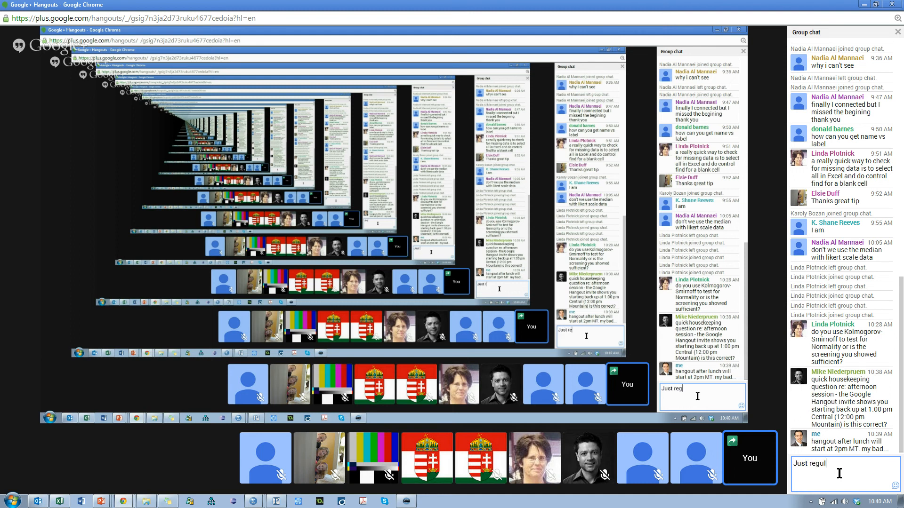
text(ar lhangout)
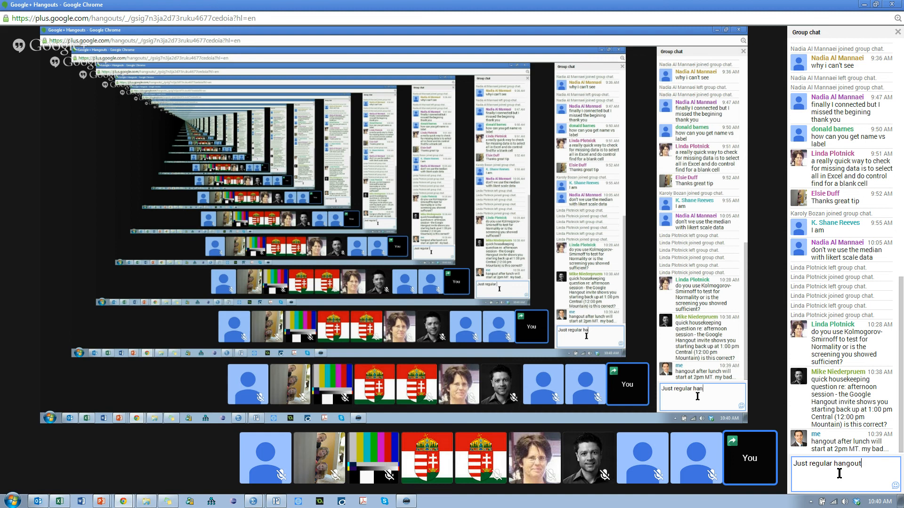
text( like this one.)
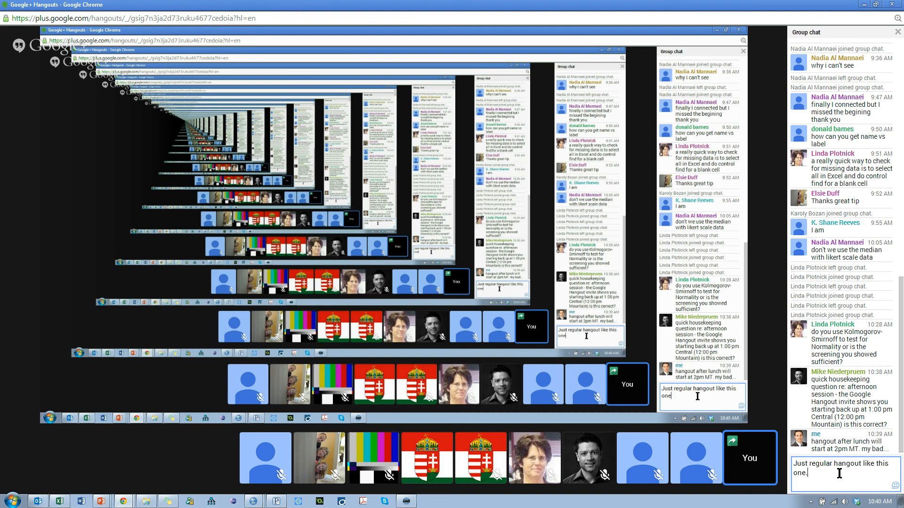
key(Return)
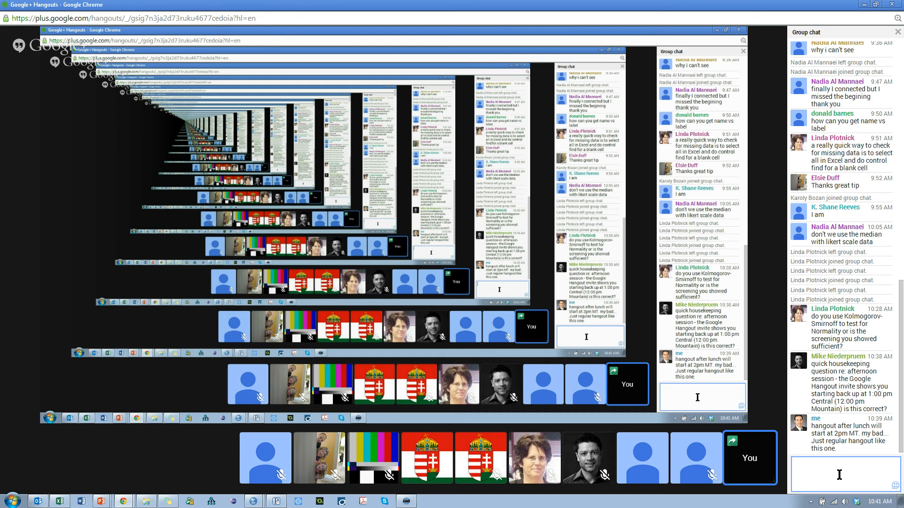
Step: Reply in the group chat to the participant asking for AMOS help, telling them by name to email separately
key(alt+Tab)
key(alt+Tab)
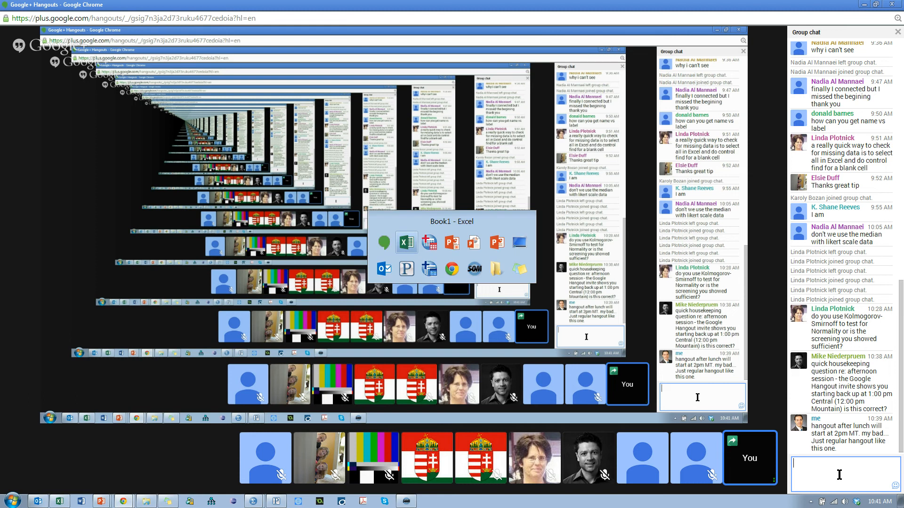
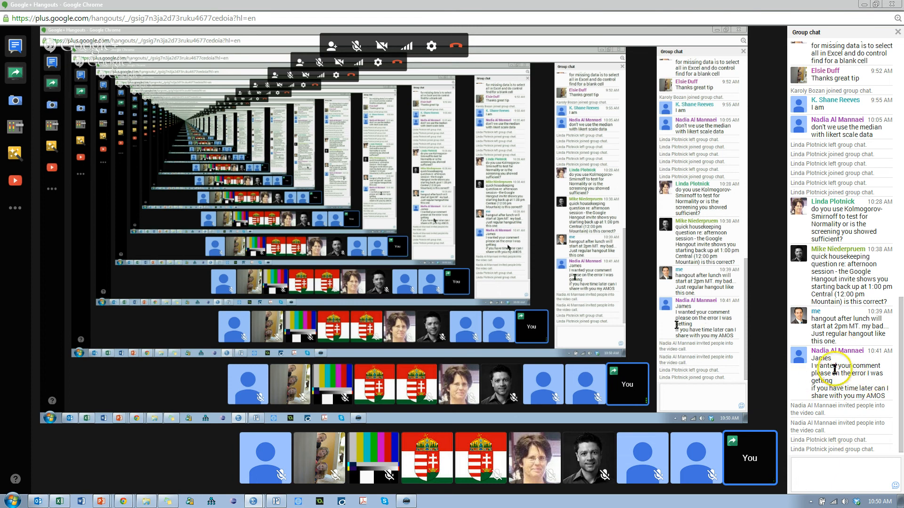
click(828, 474)
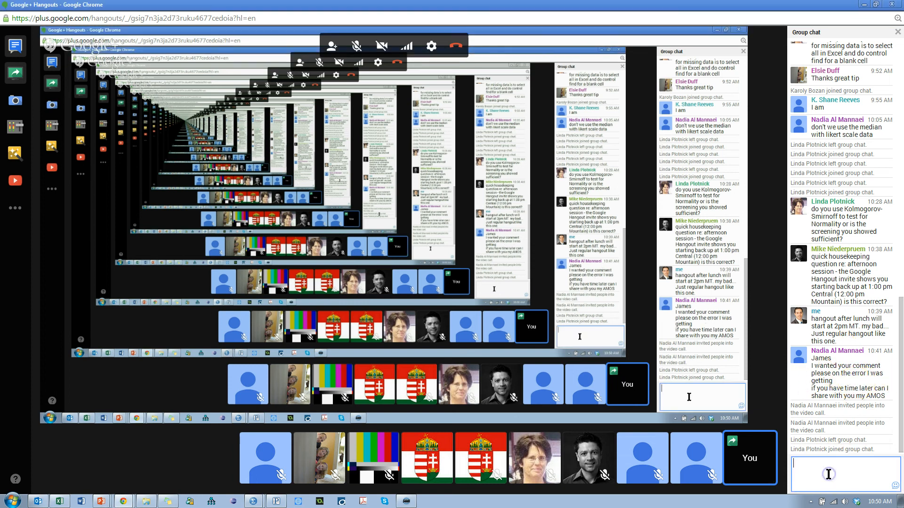
text(Yes, )
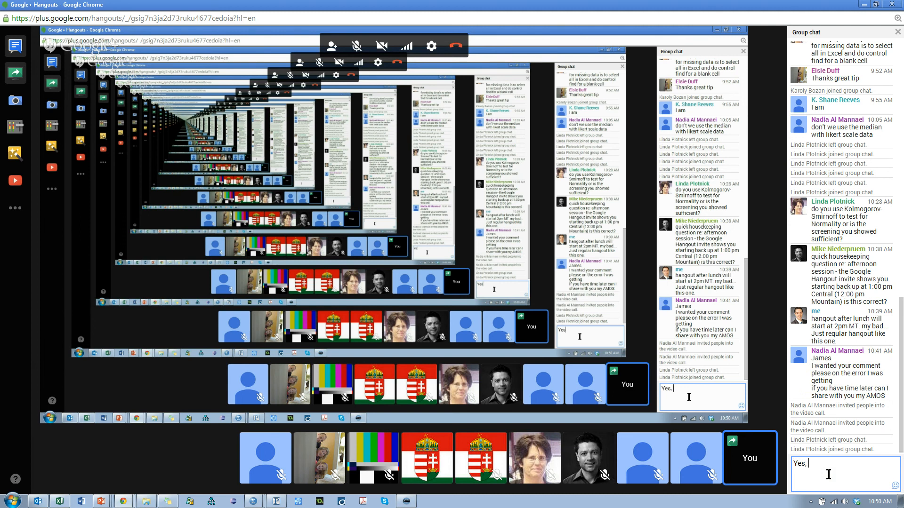
text(Nadia, email me separately)
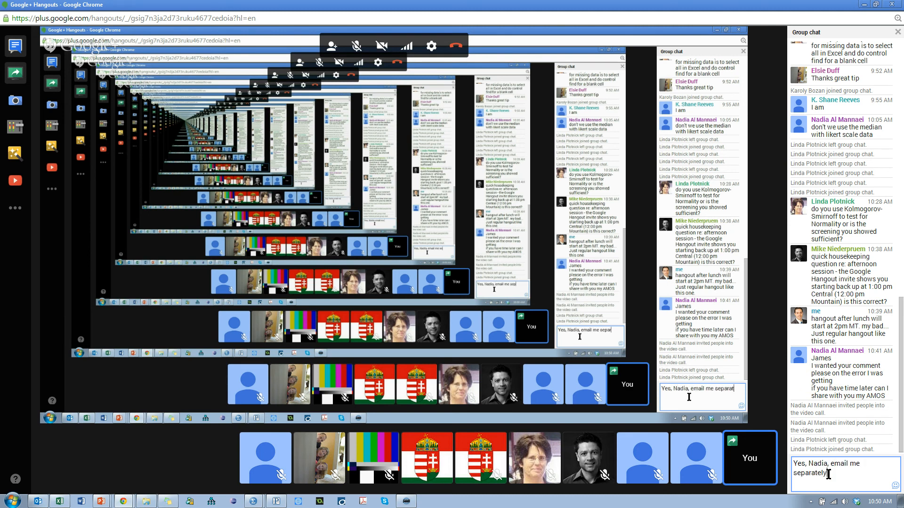
key(Return)
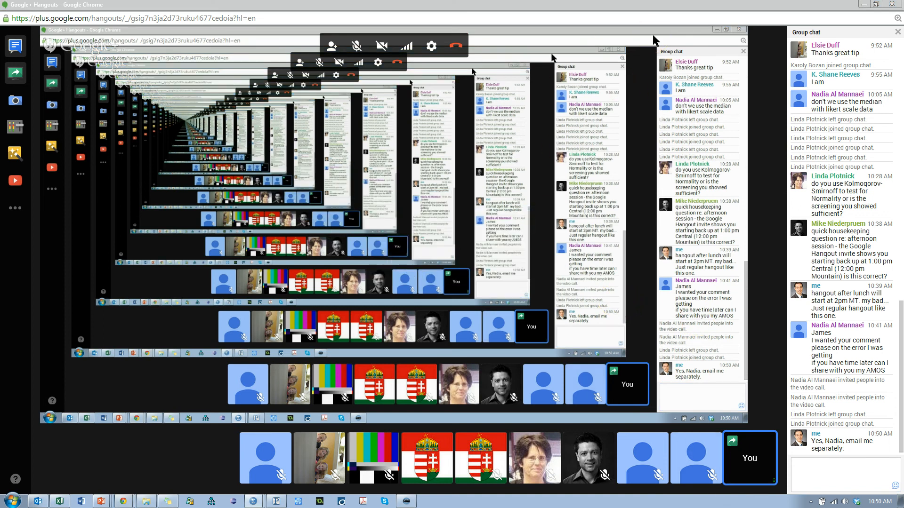
Step: Cycle the display projection mode and maximize the browser window showing the StatWiki Guidelines page
key(super+p)
key(super+p)
key(super+p)
key(super+p)
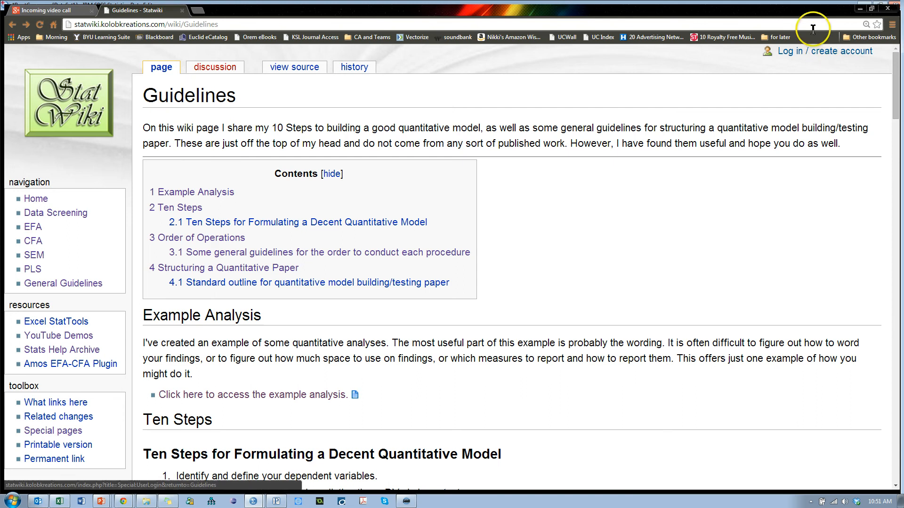
drag(809, 9, 767, 1)
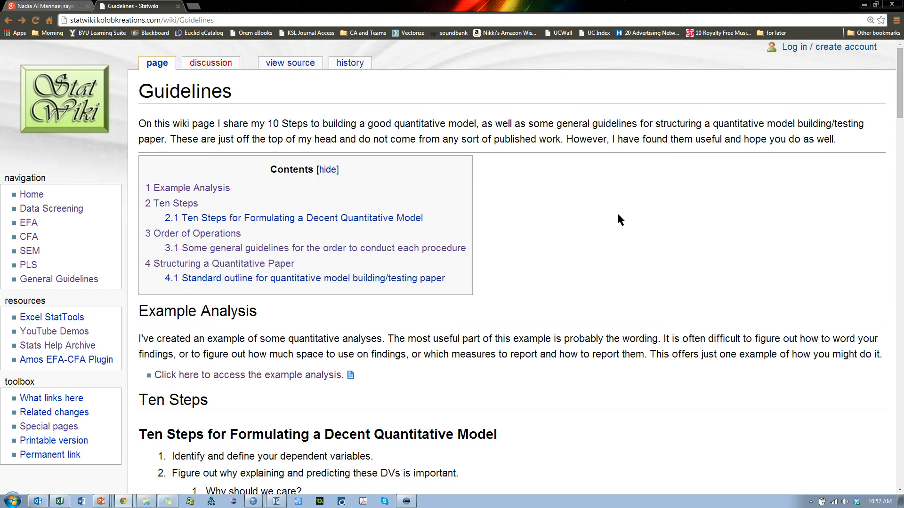
Step: Switch to the Google Hangouts window to check the group chat, then return to the StatWiki Guidelines page
key(alt+Tab)
key(Tab)
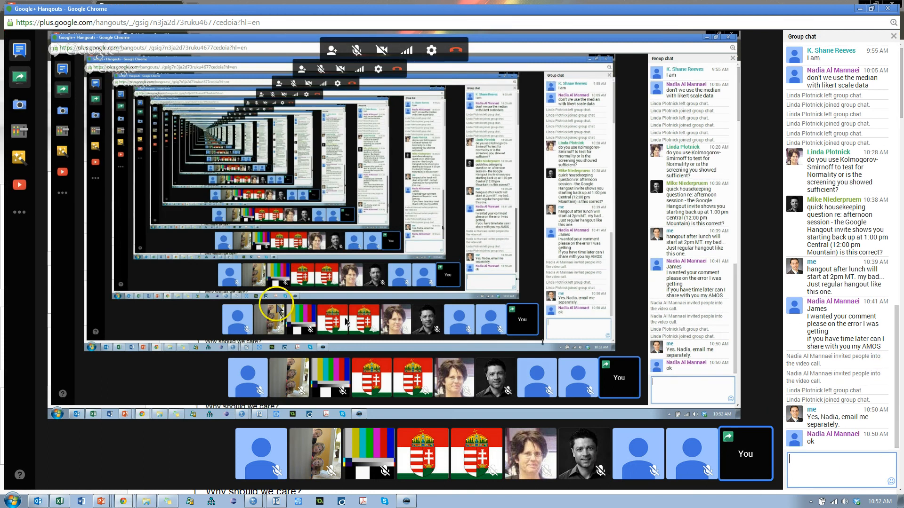
key(alt+Tab)
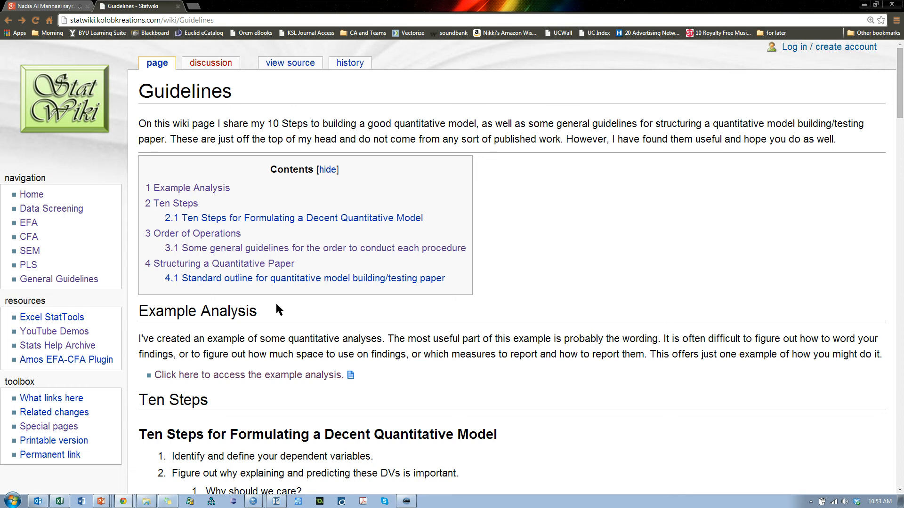
key(alt+Tab)
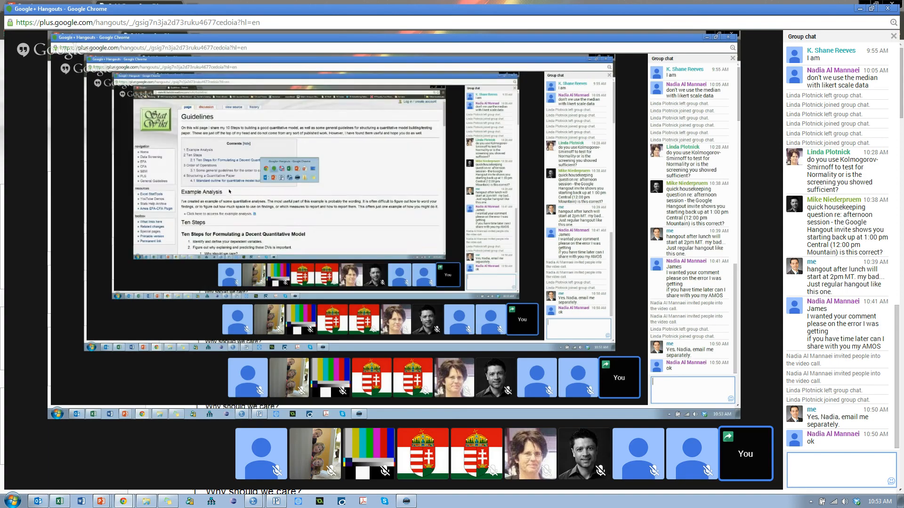
key(alt+Tab)
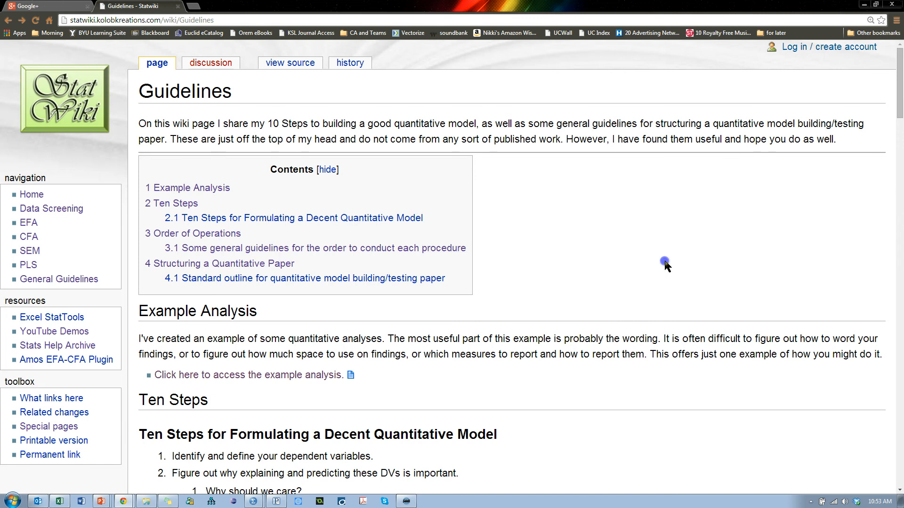
Step: Find the Order of Operations section and highlight Outliers under Case Screening, then Skewness & Kurtosis under Variable Screening
scroll(664, 264, down, 15)
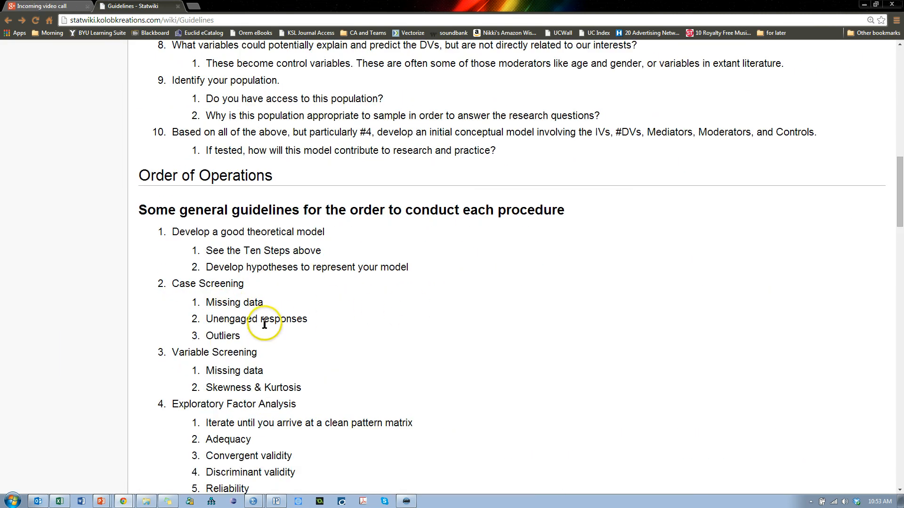
double_click(220, 337)
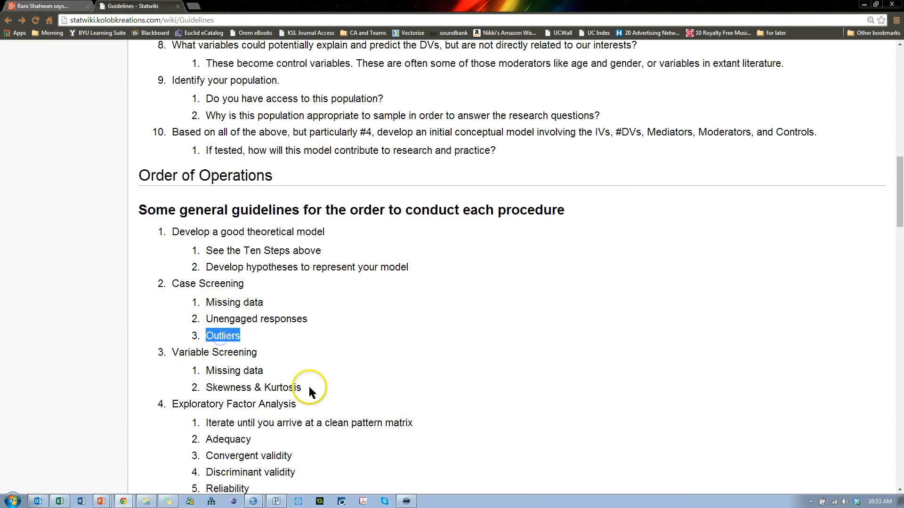
scroll(323, 330, down, 1)
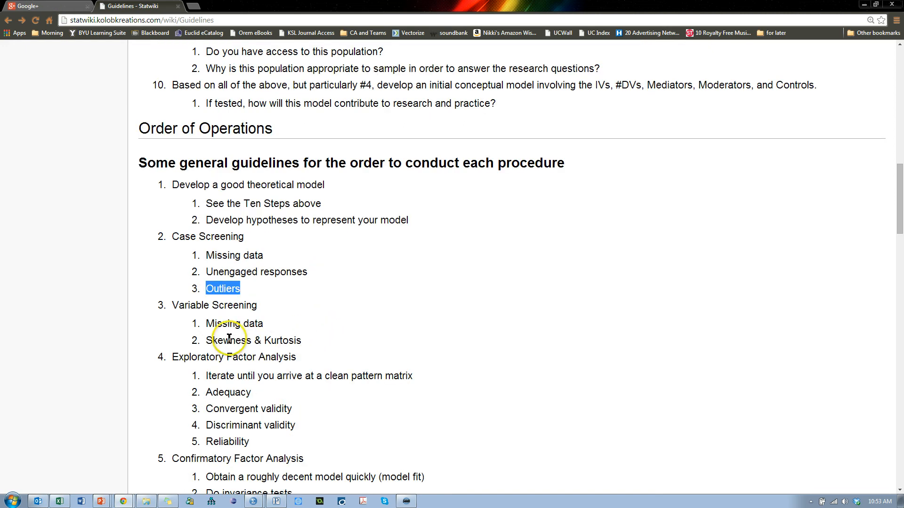
drag(230, 339, 296, 340)
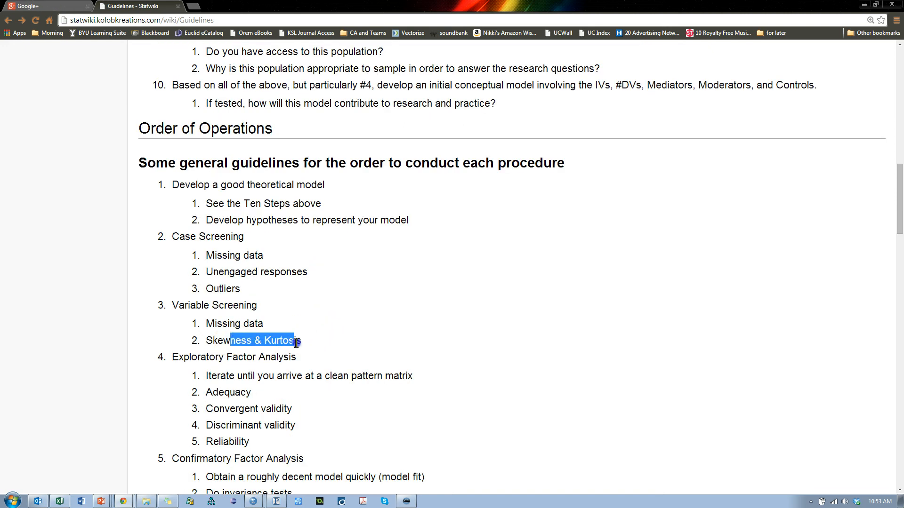
click(206, 335)
drag(285, 316, 285, 317)
click(211, 348)
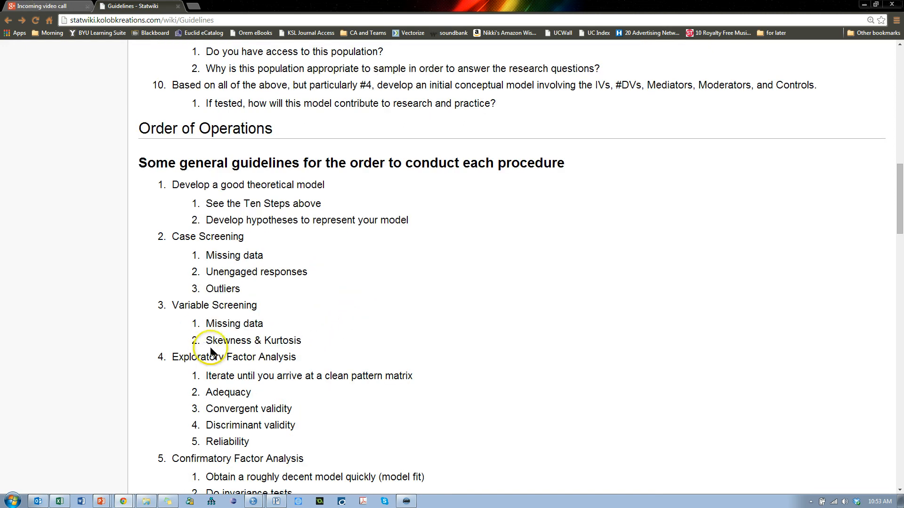
drag(206, 335, 309, 340)
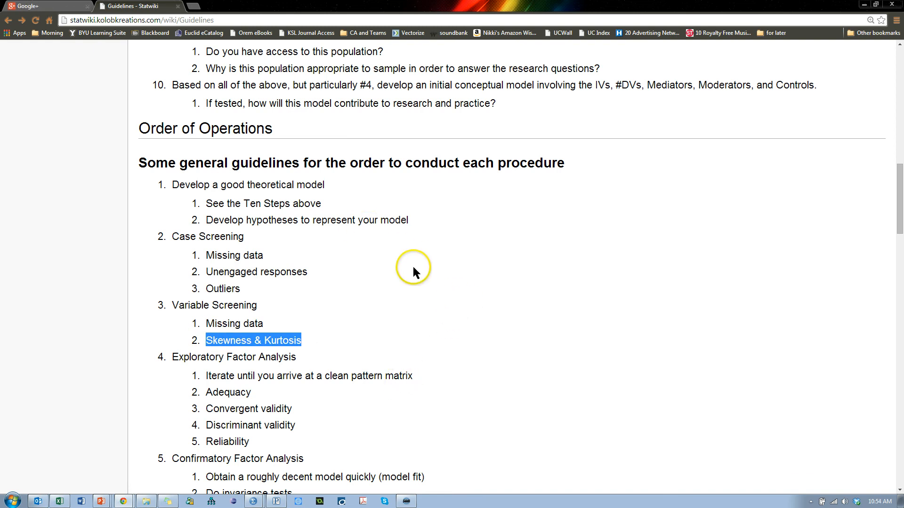
click(384, 283)
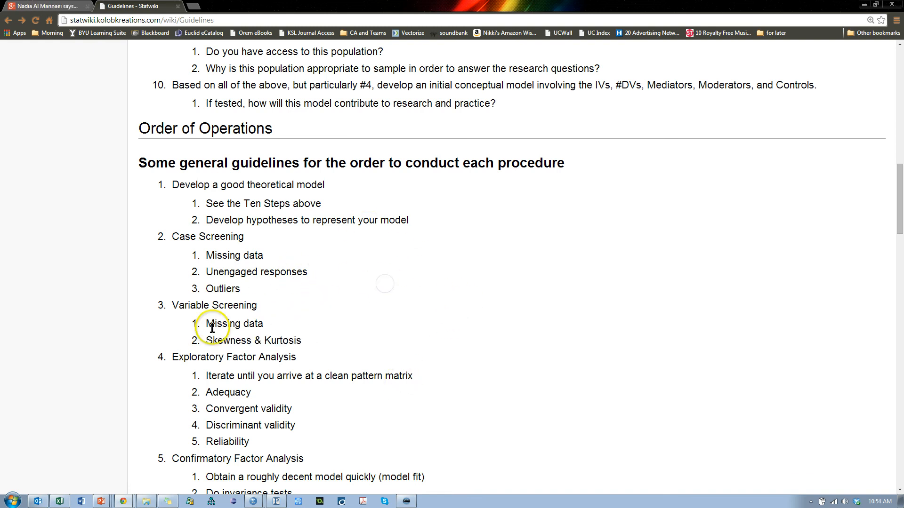
Step: Highlight the Case Screening heading and the Missing data item under Variable Screening to compare the two screening stages
drag(206, 324, 263, 323)
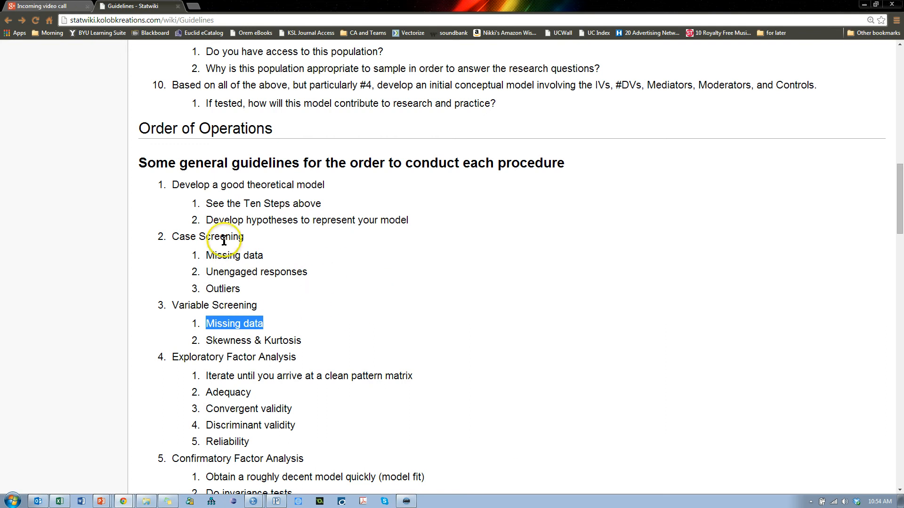
click(278, 326)
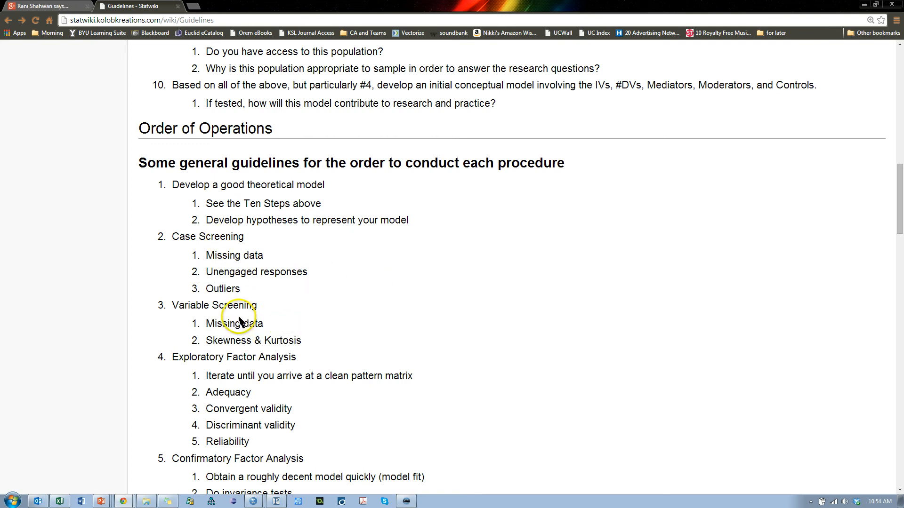
drag(176, 239, 249, 243)
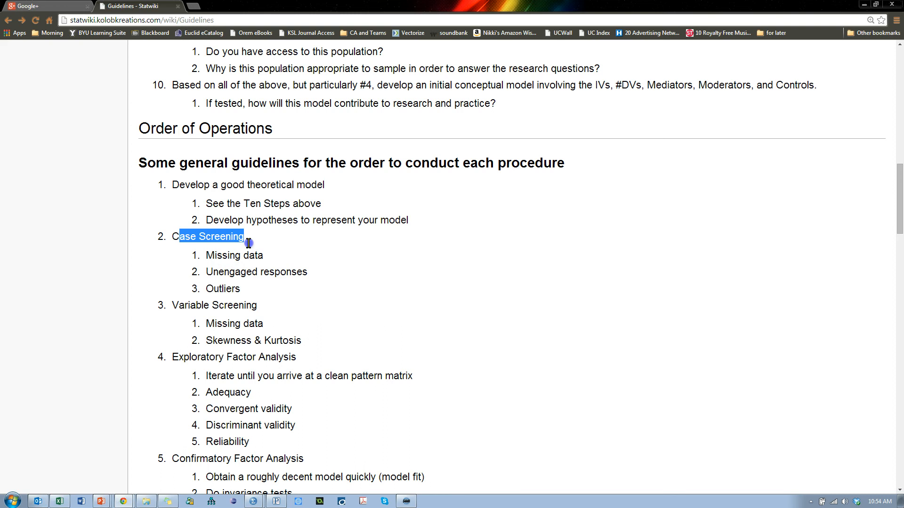
drag(188, 306, 200, 323)
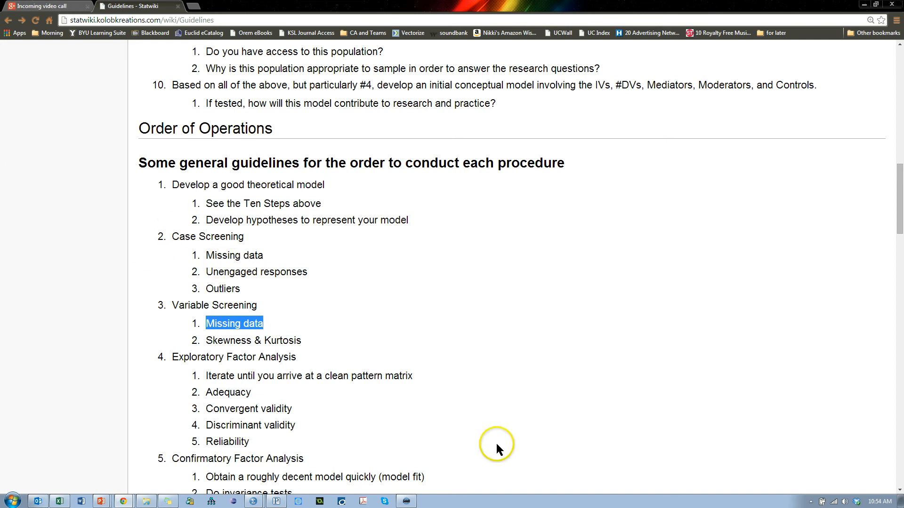
Step: Switch to the PowerPoint slide show and advance from the Distribution slide to "Missing Data: Logical Problems"
key(alt+Tab)
key(alt+Tab)
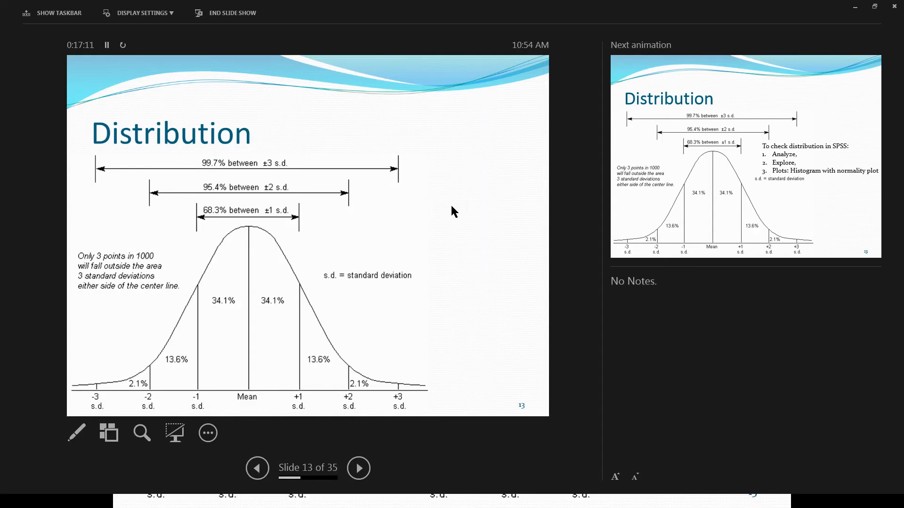
key(alt+Tab)
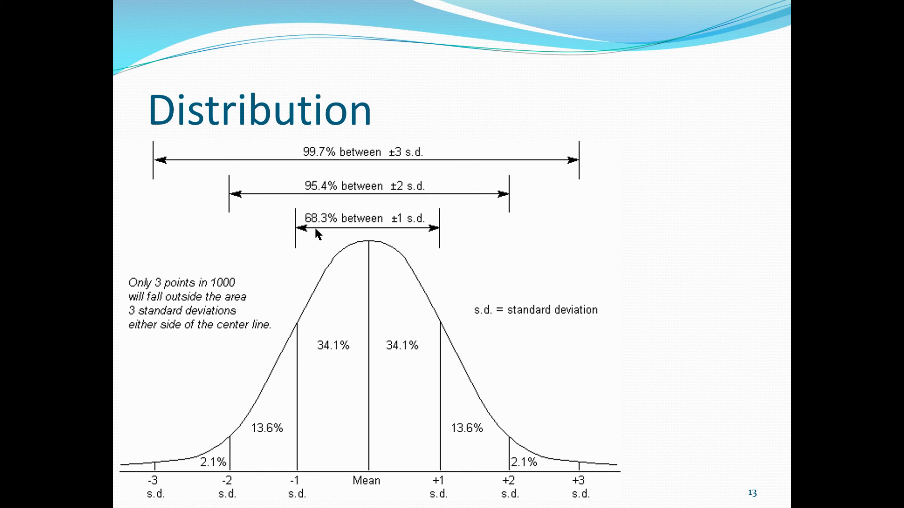
key(Right)
key(Right)
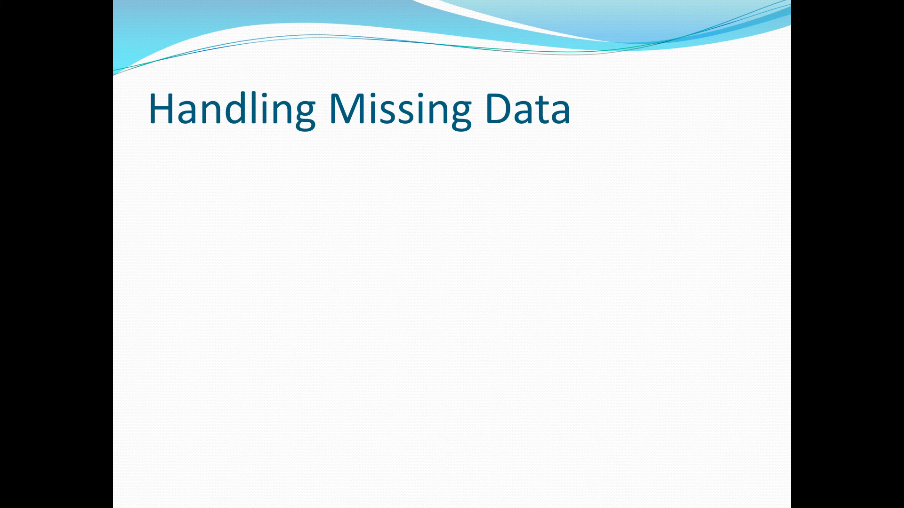
key(Right)
key(Right)
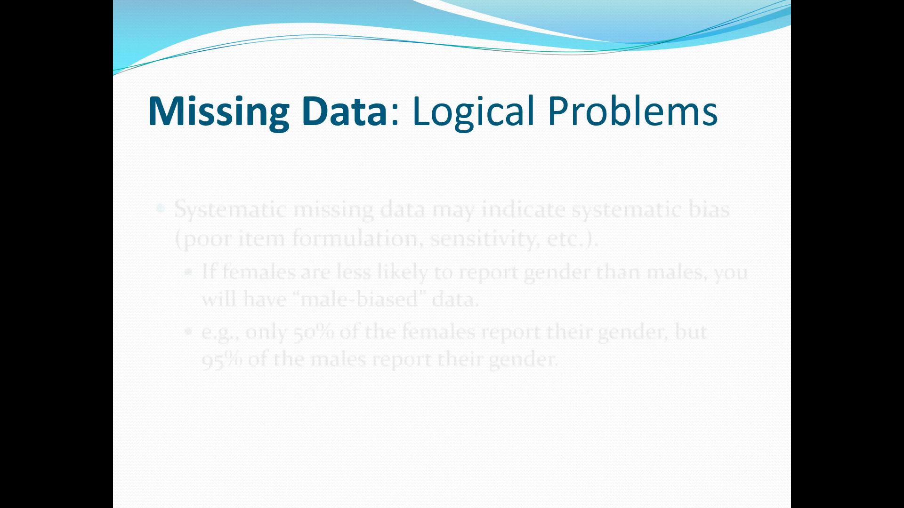
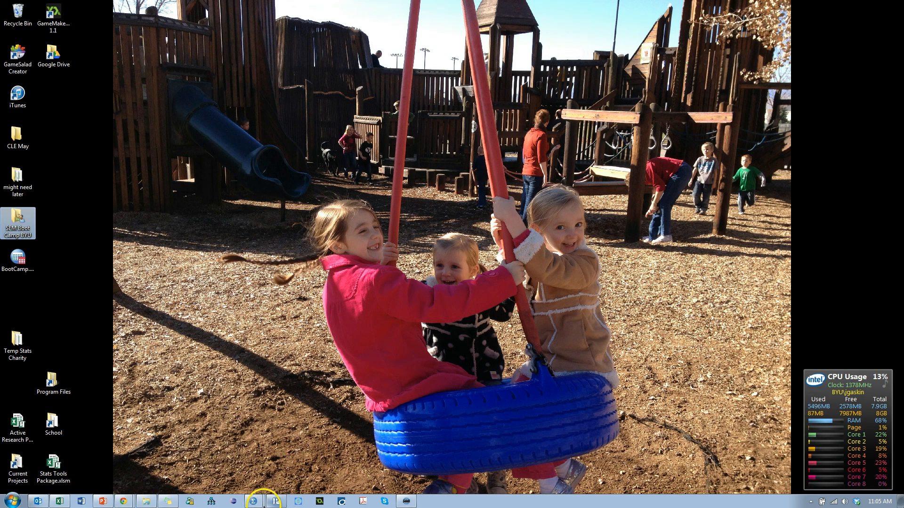
Step: Switch to the SPSS Data Editor and look through the variable list for dependent and grouping variables, selecting Joy_1
click(253, 499)
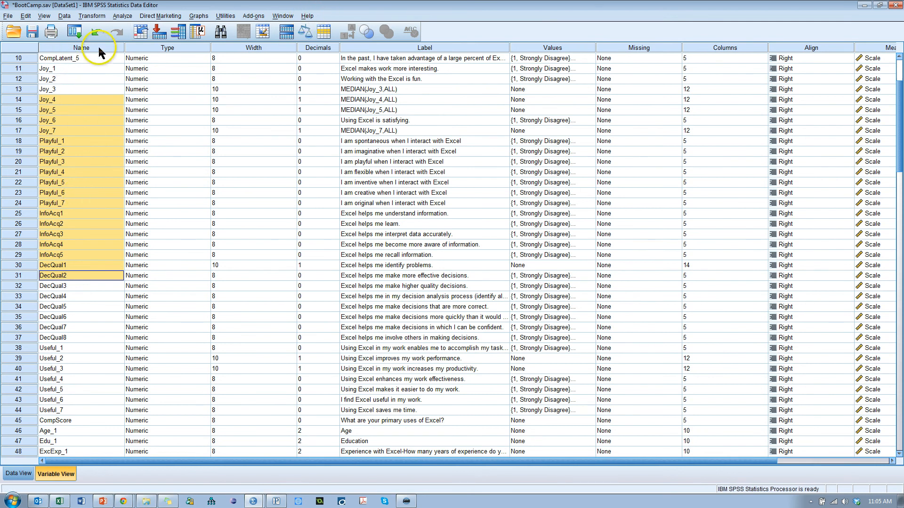
scroll(78, 252, down, 7)
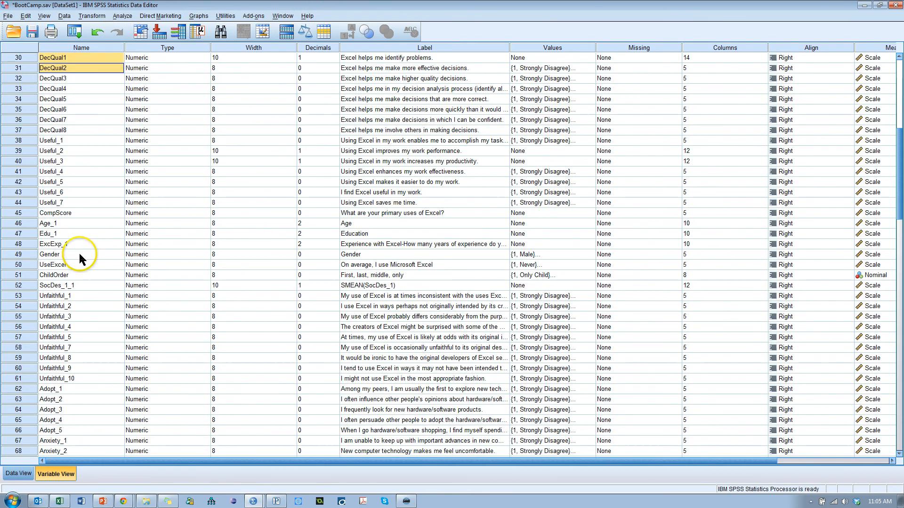
scroll(79, 257, down, 5)
scroll(79, 259, down, 7)
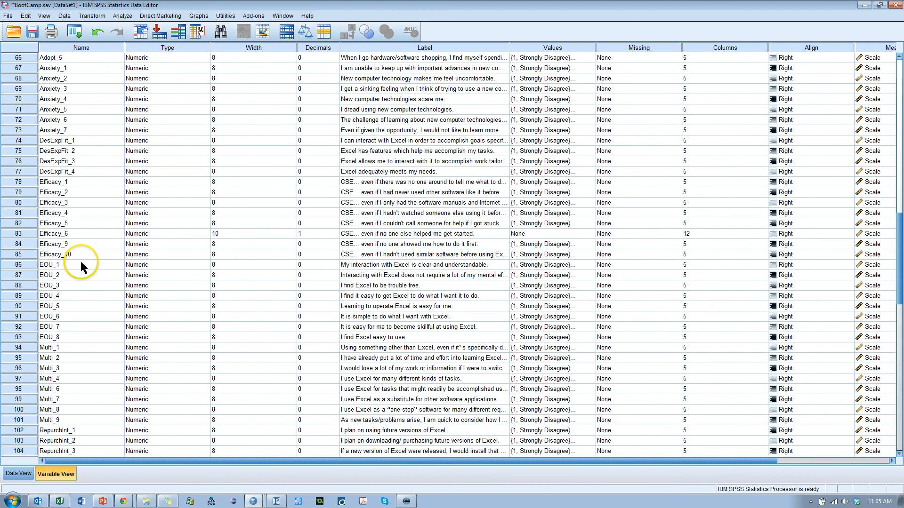
scroll(78, 272, down, 10)
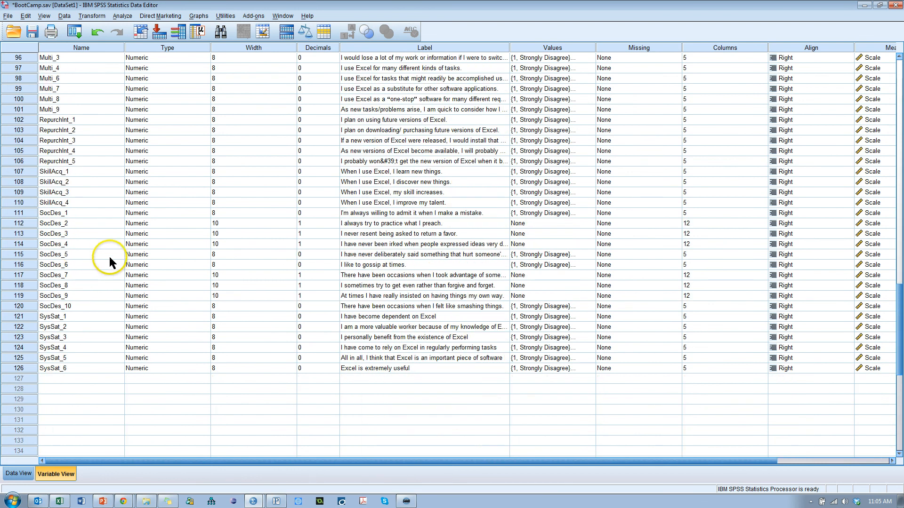
scroll(110, 264, up, 8)
scroll(110, 261, up, 10)
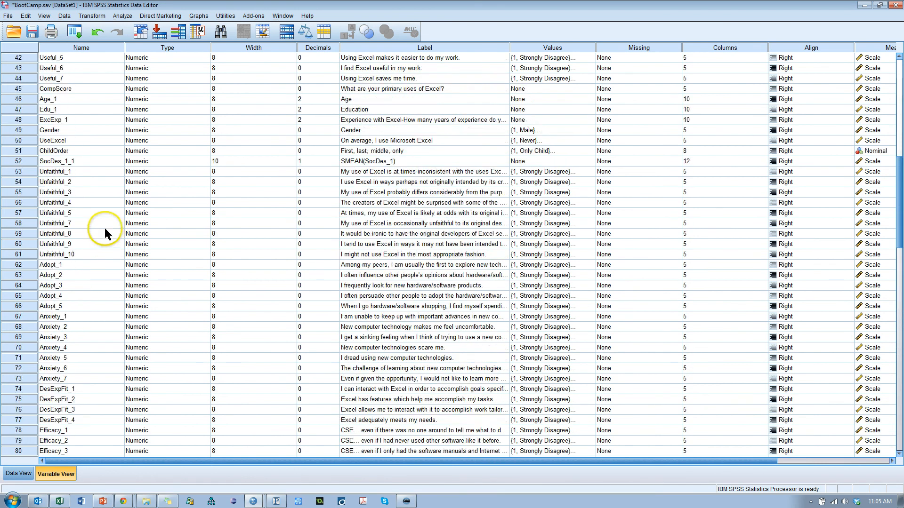
scroll(94, 259, up, 3)
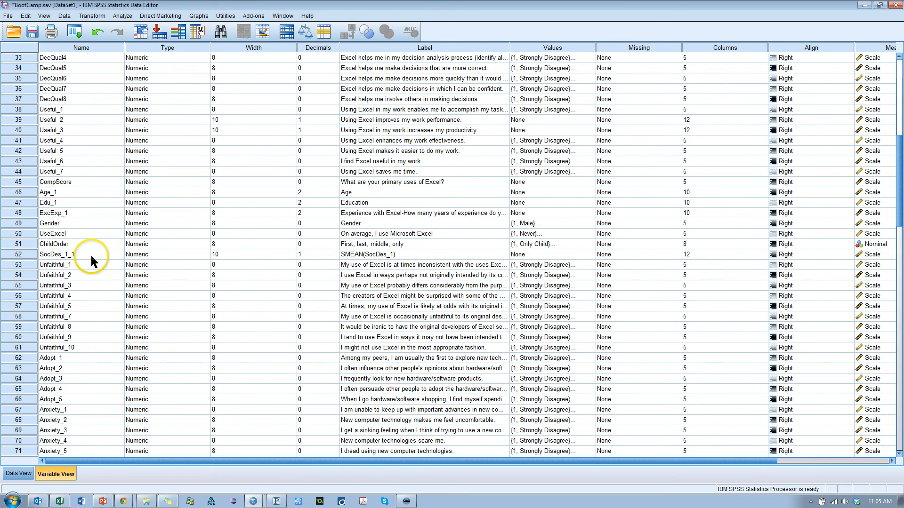
scroll(75, 231, up, 4)
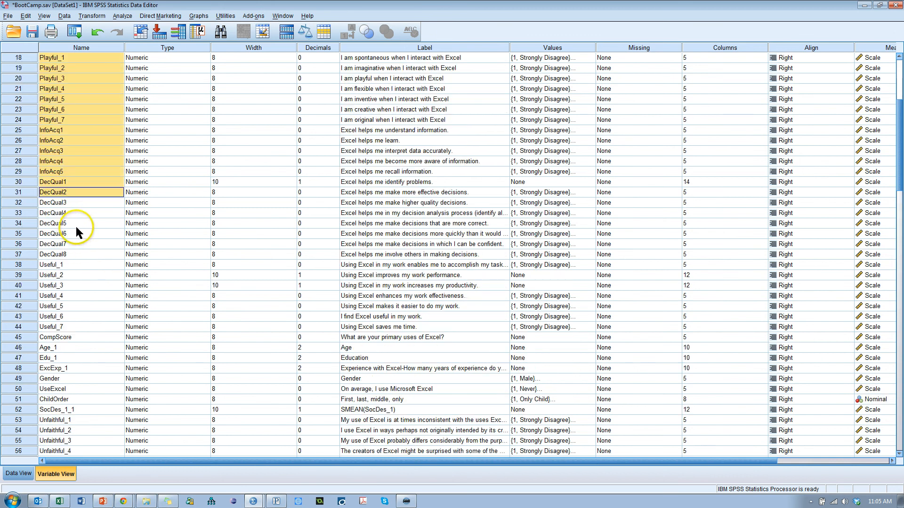
scroll(65, 330, down, 1)
scroll(65, 335, down, 15)
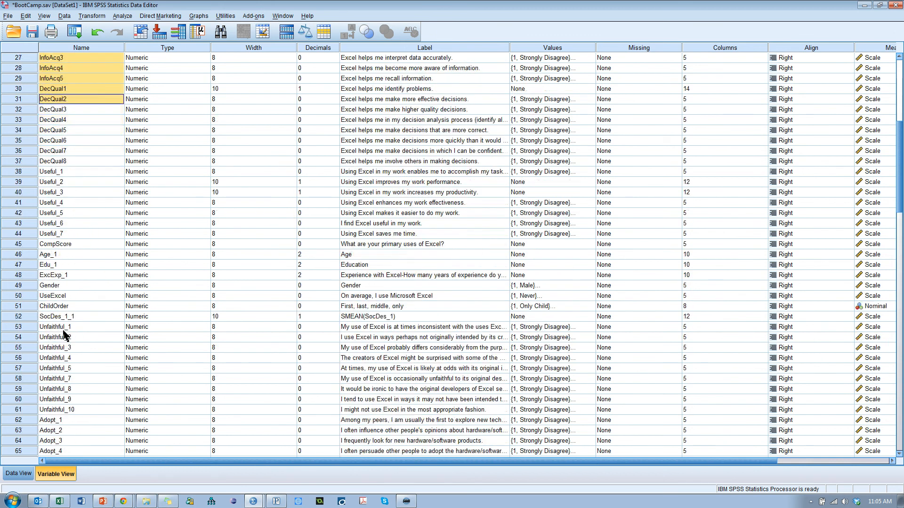
scroll(65, 330, down, 6)
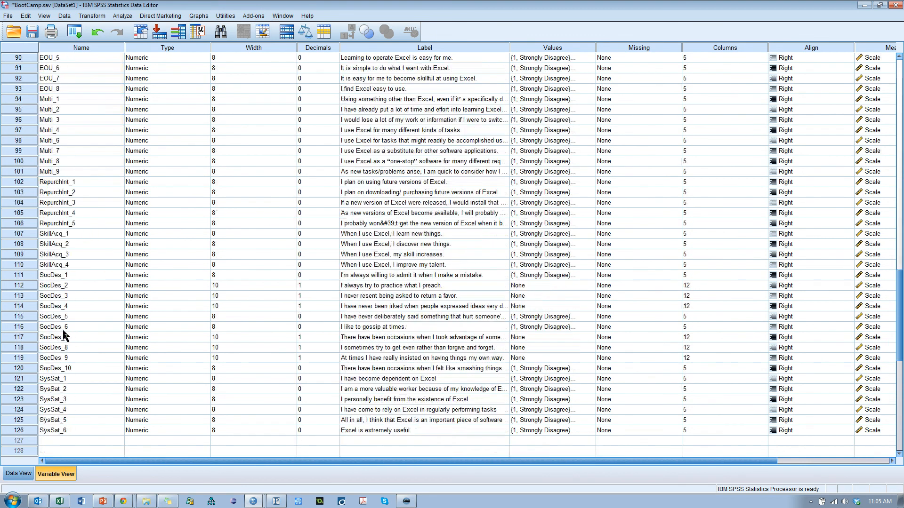
scroll(71, 315, up, 20)
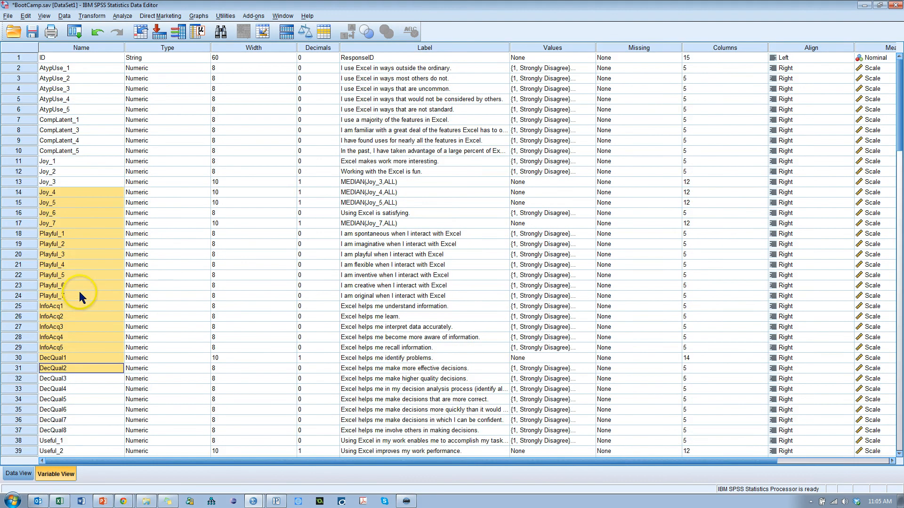
scroll(75, 281, down, 3)
scroll(74, 281, up, 3)
click(56, 160)
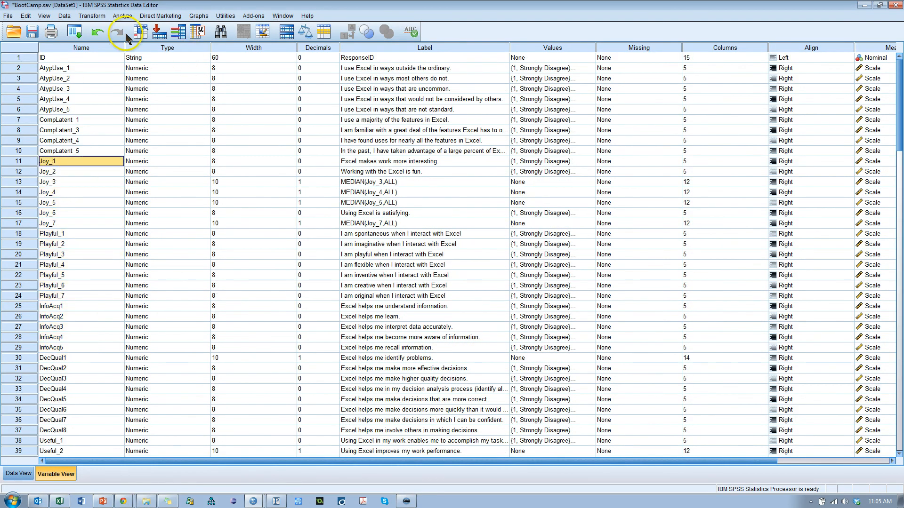
Step: Start a One-Way ANOVA and add Joy_1 through Joy_7 as the dependent variables
click(124, 17)
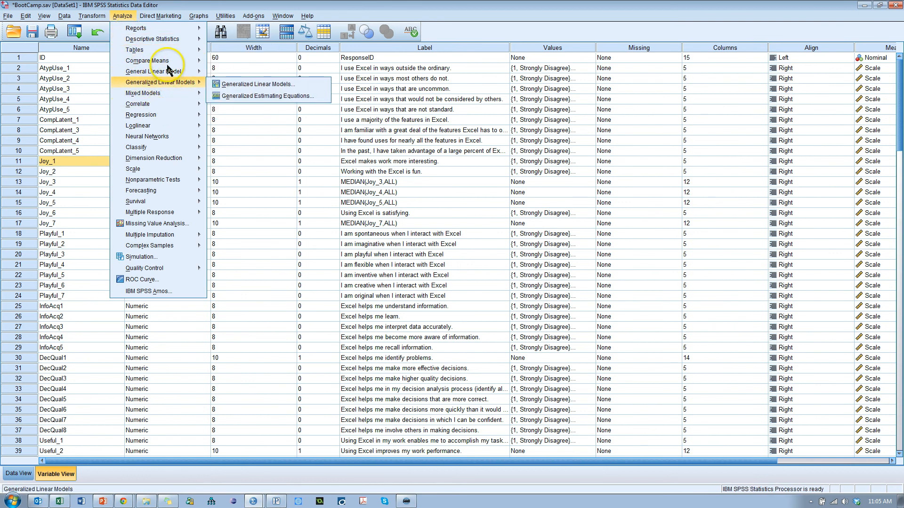
mouse_move(167, 63)
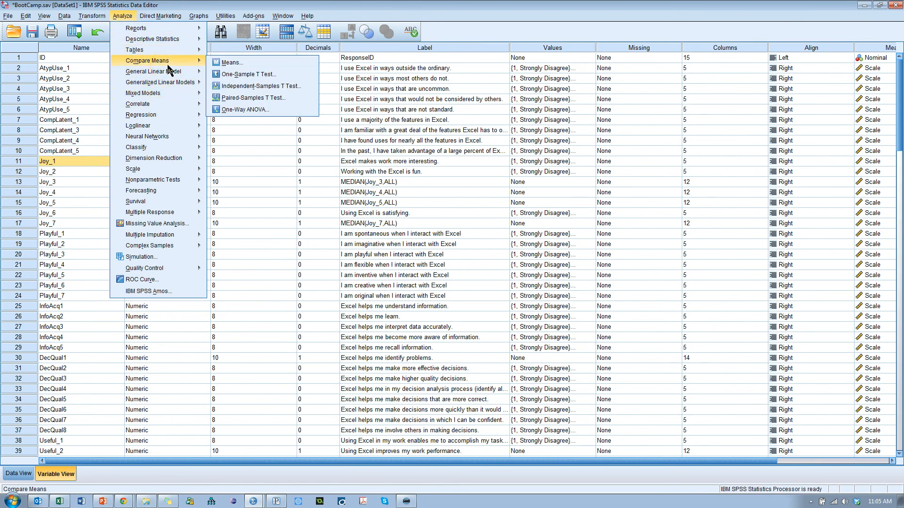
click(290, 76)
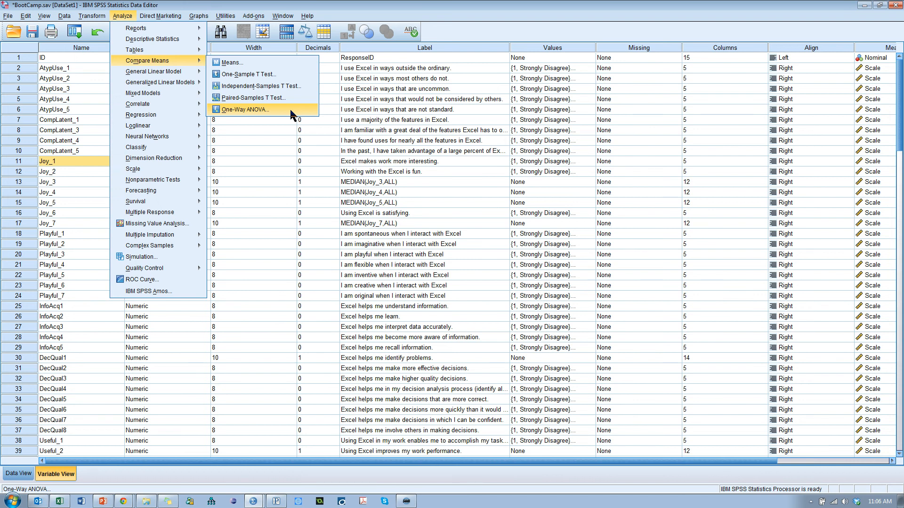
click(276, 100)
click(273, 108)
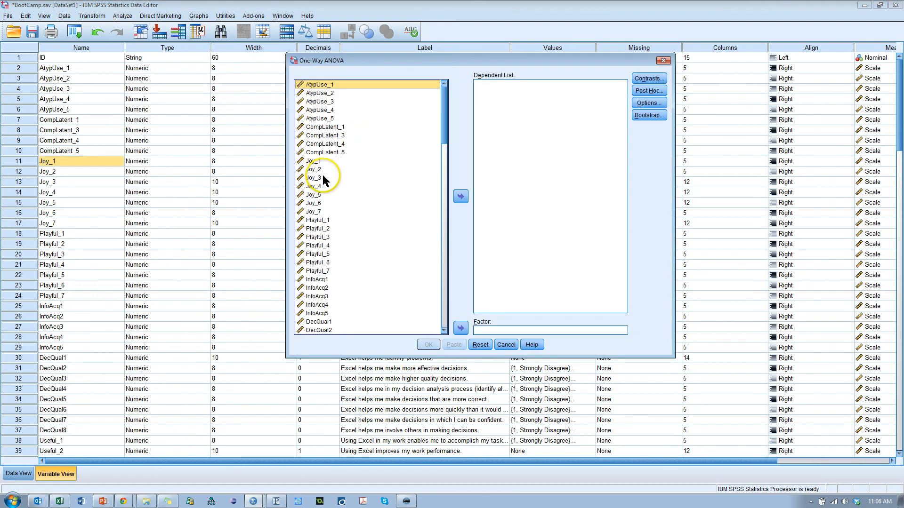
click(321, 161)
shift+click(327, 212)
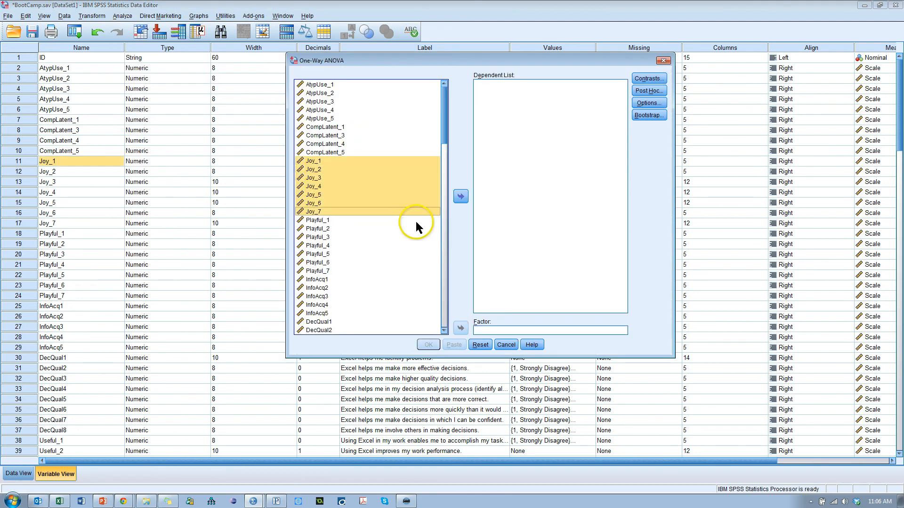
click(460, 198)
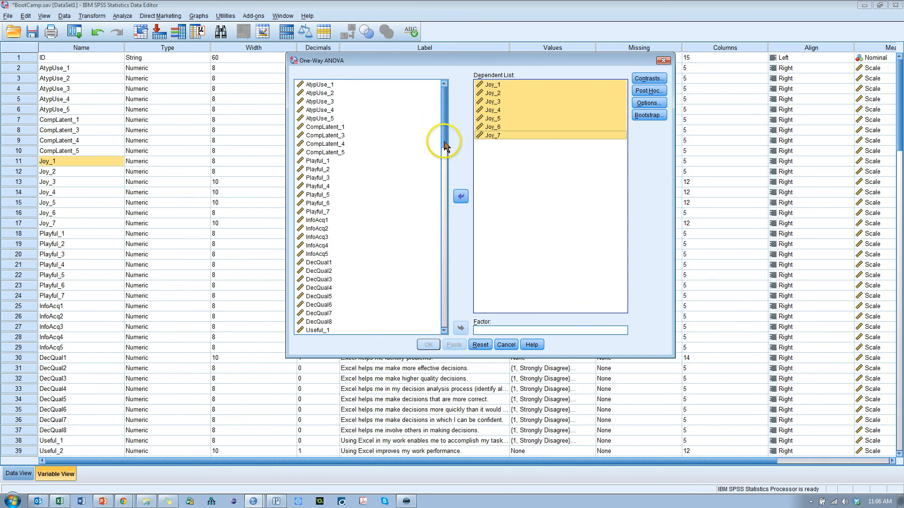
Step: Set Gender as the factor of the One-Way ANOVA
drag(444, 136, 447, 188)
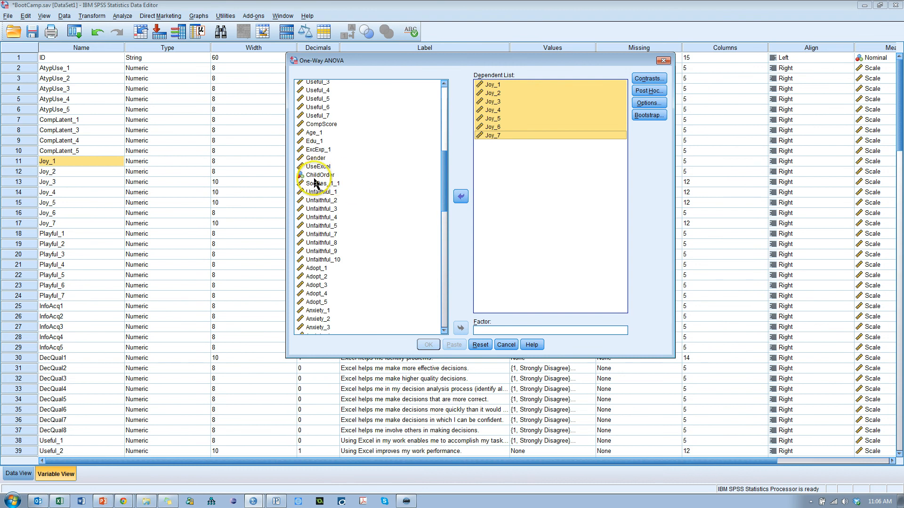
click(325, 158)
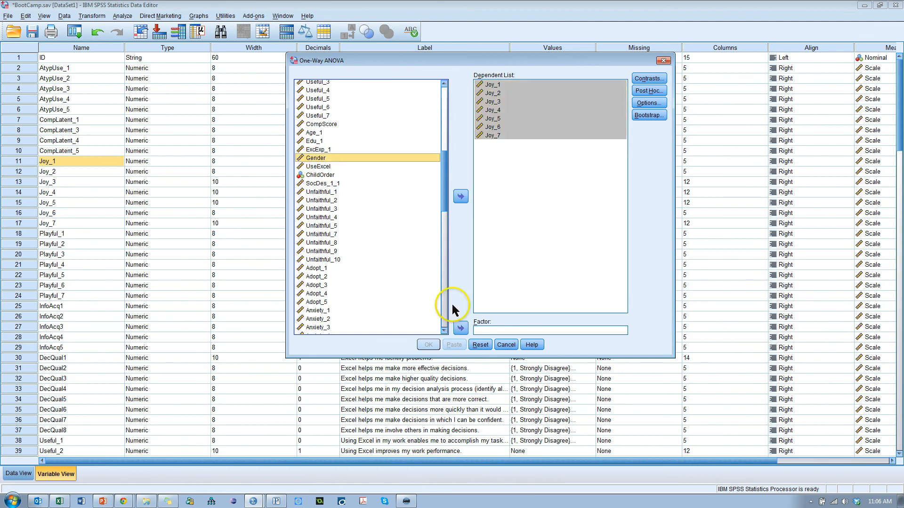
click(460, 328)
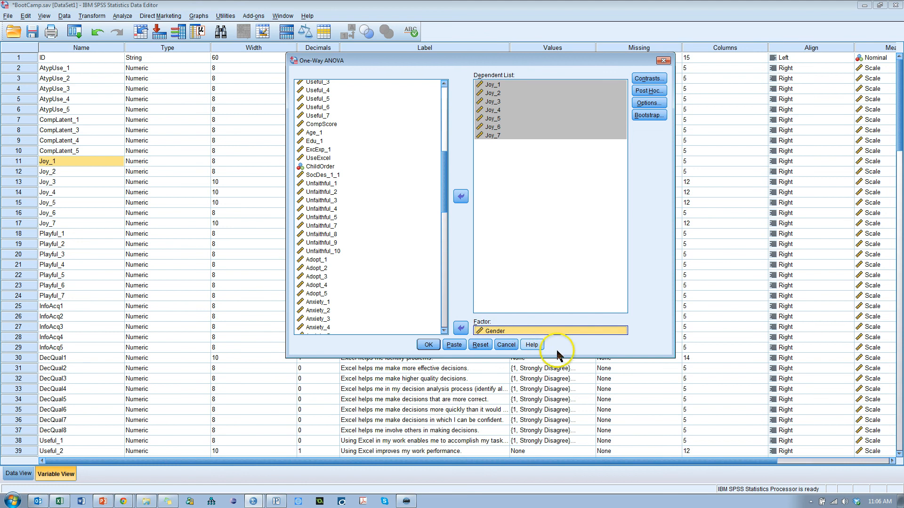
click(649, 79)
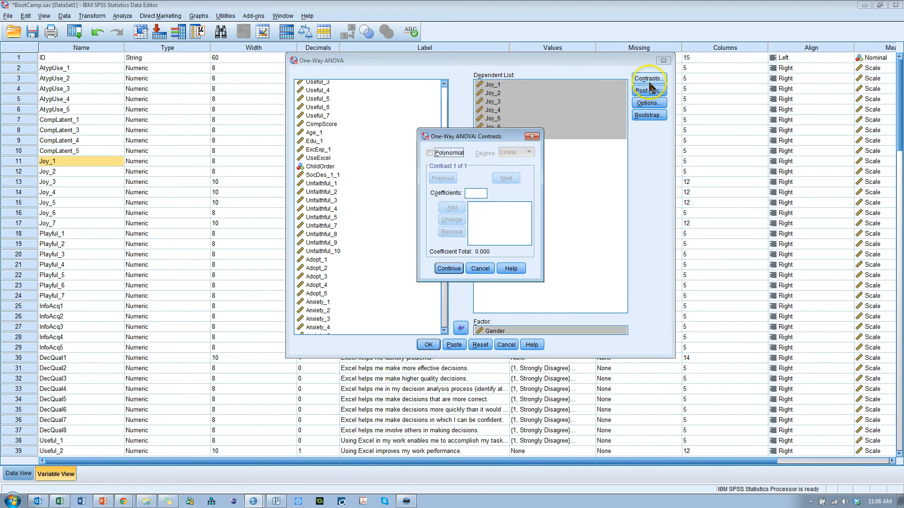
click(481, 269)
click(481, 269)
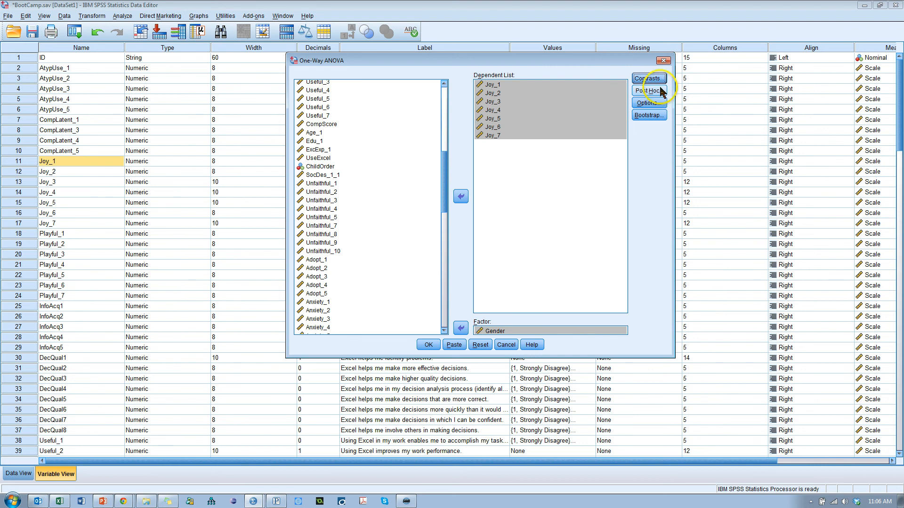
Step: Enable the means plot and descriptive statistics for the One-Way ANOVA and run the analysis
click(649, 103)
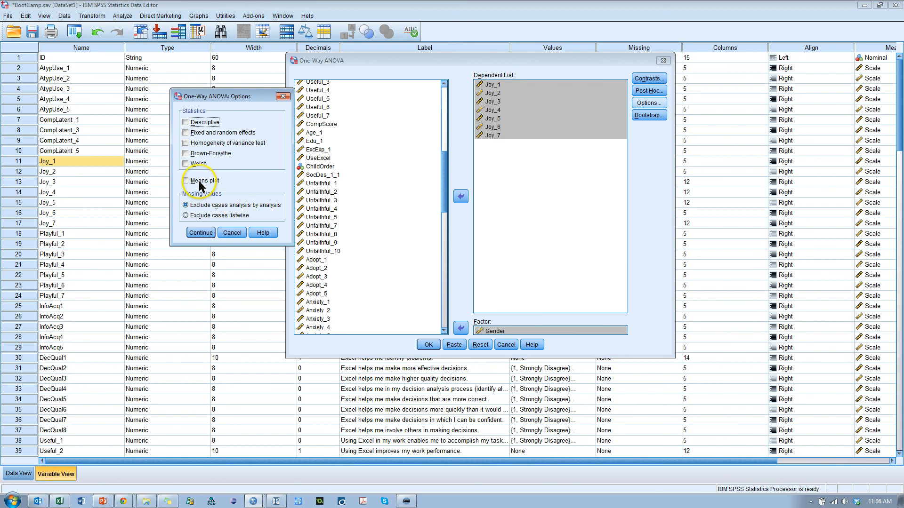
click(212, 181)
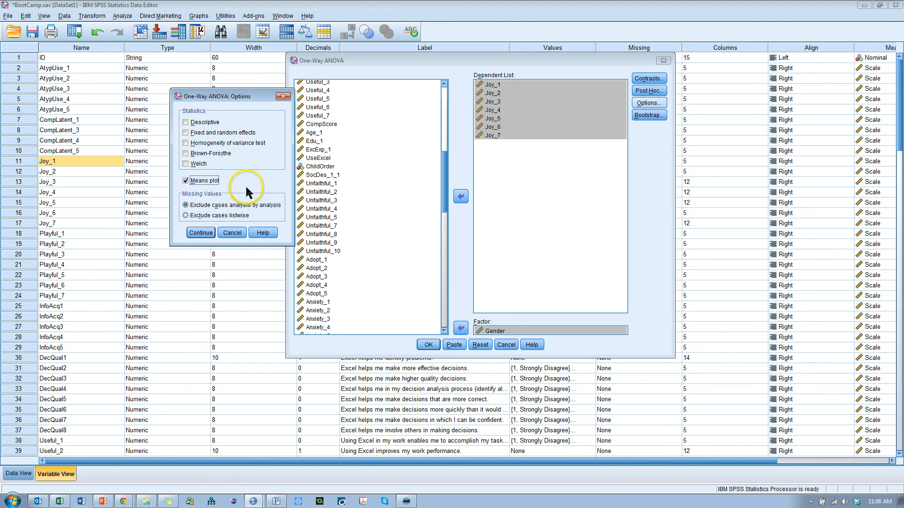
click(201, 123)
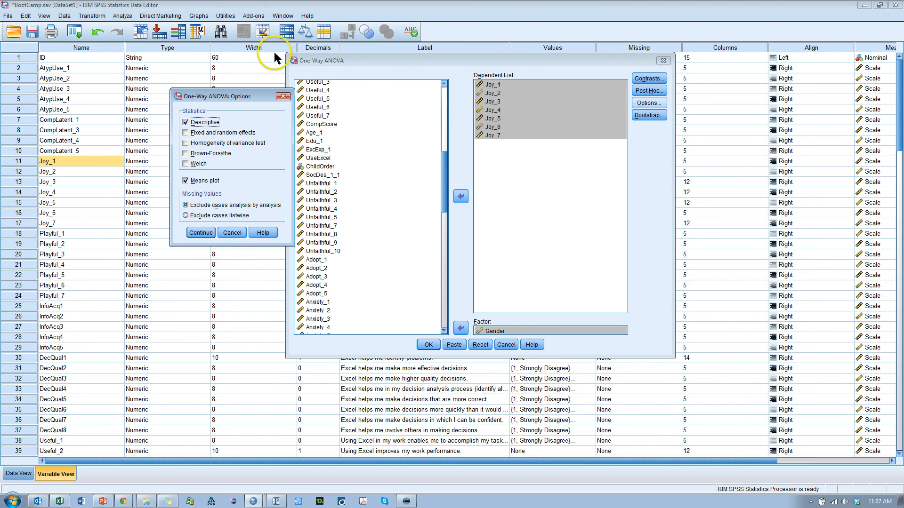
click(201, 233)
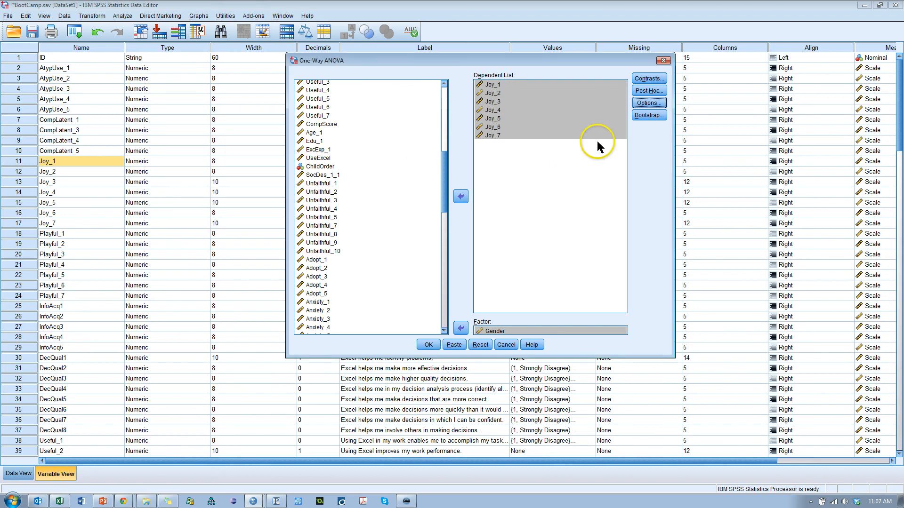
click(429, 344)
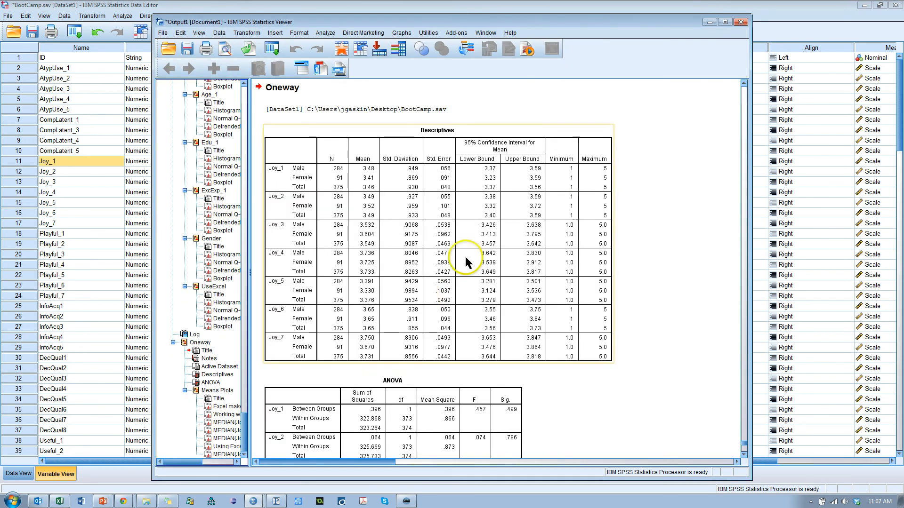
Step: Examine the Sig. column of the ANOVA table and the means plots by gender for the Joy items
scroll(648, 229, down, 15)
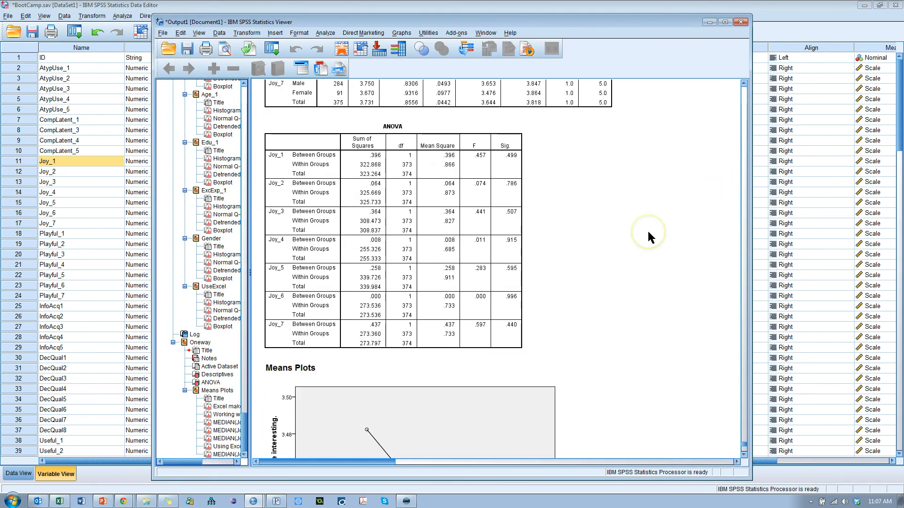
scroll(648, 229, up, 5)
click(518, 160)
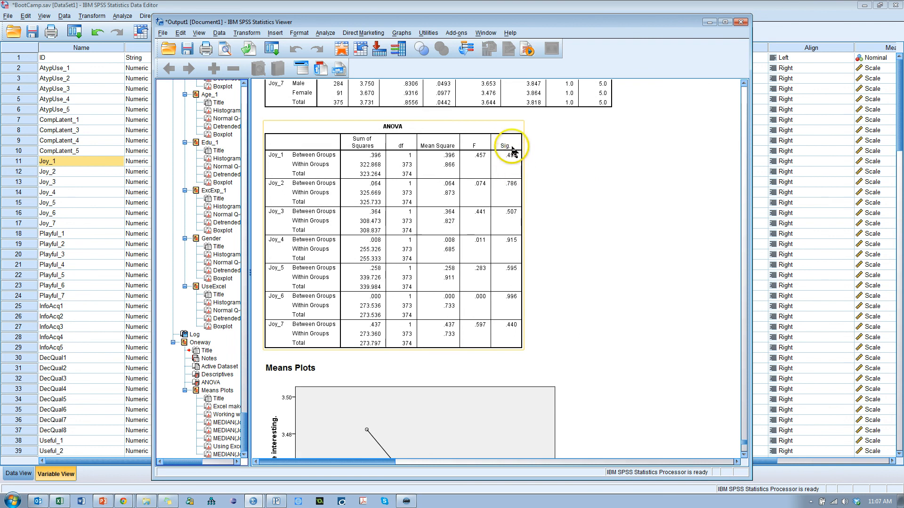
click(534, 162)
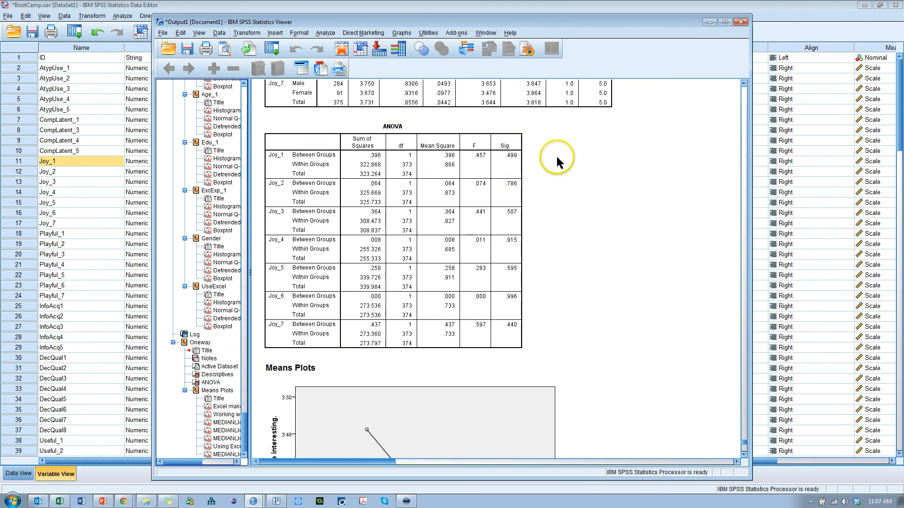
click(528, 158)
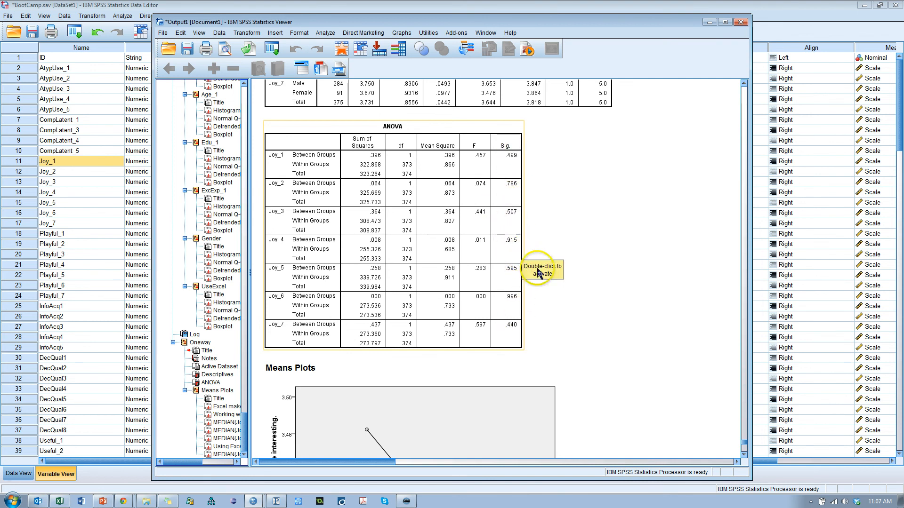
scroll(543, 288, down, 6)
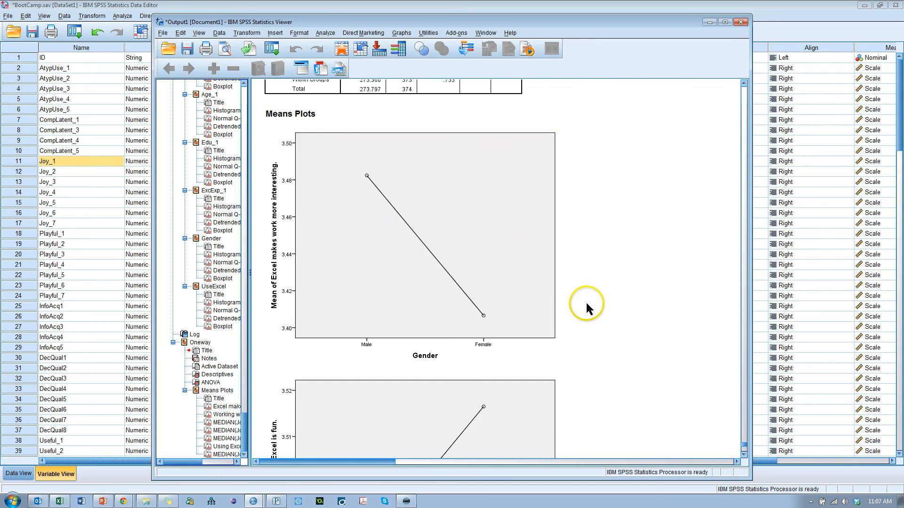
scroll(586, 304, down, 3)
scroll(589, 313, up, 3)
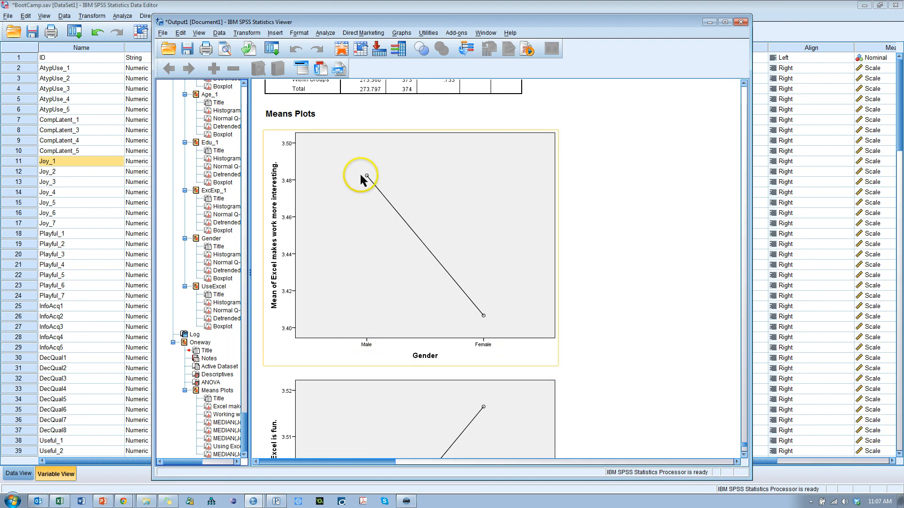
scroll(369, 188, down, 20)
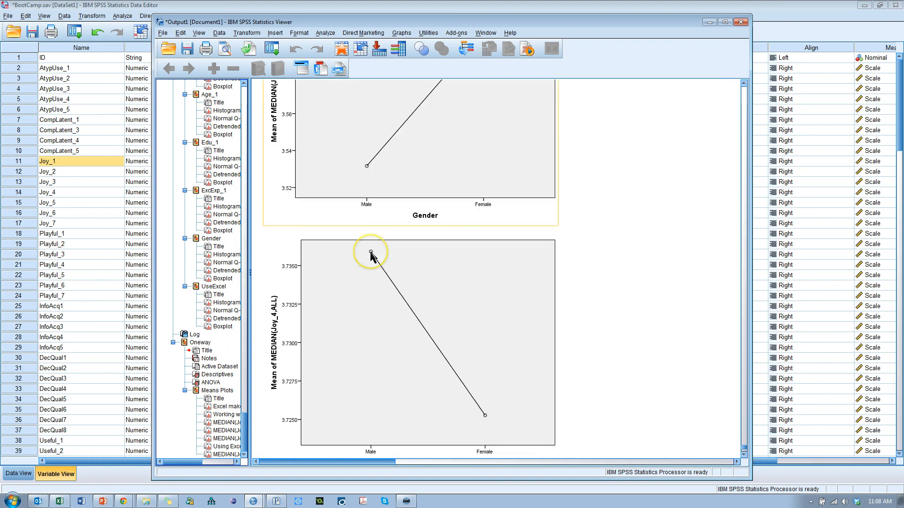
scroll(371, 256, down, 15)
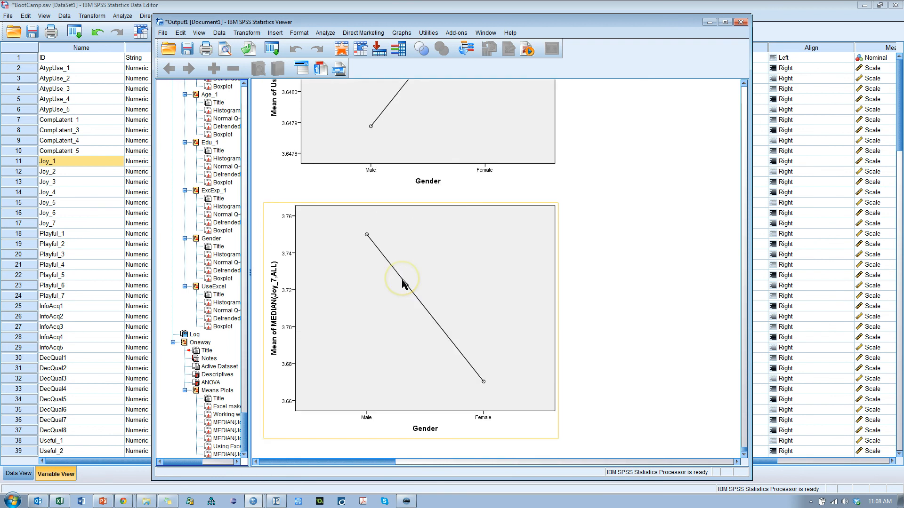
Step: Review the ANOVA table and the Descriptives table of the Joy items by gender in the output
scroll(459, 288, down, 3)
scroll(452, 276, up, 20)
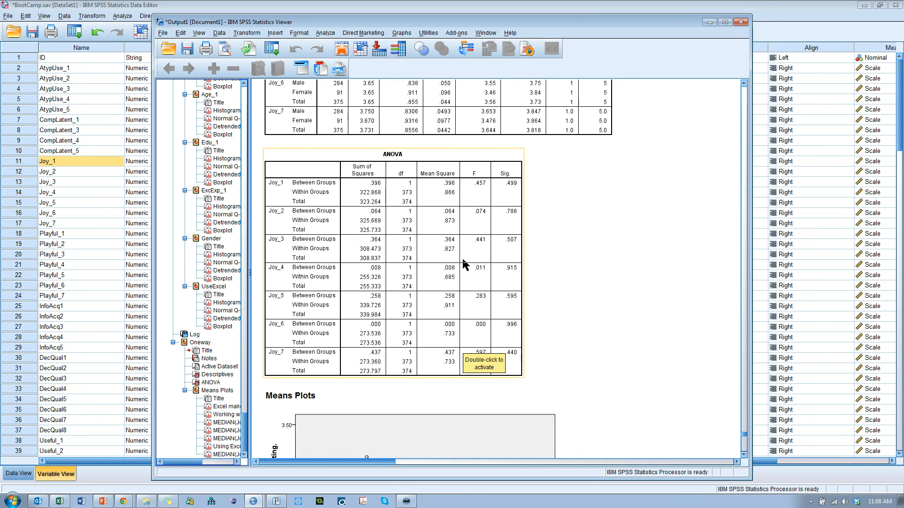
scroll(460, 262, up, 5)
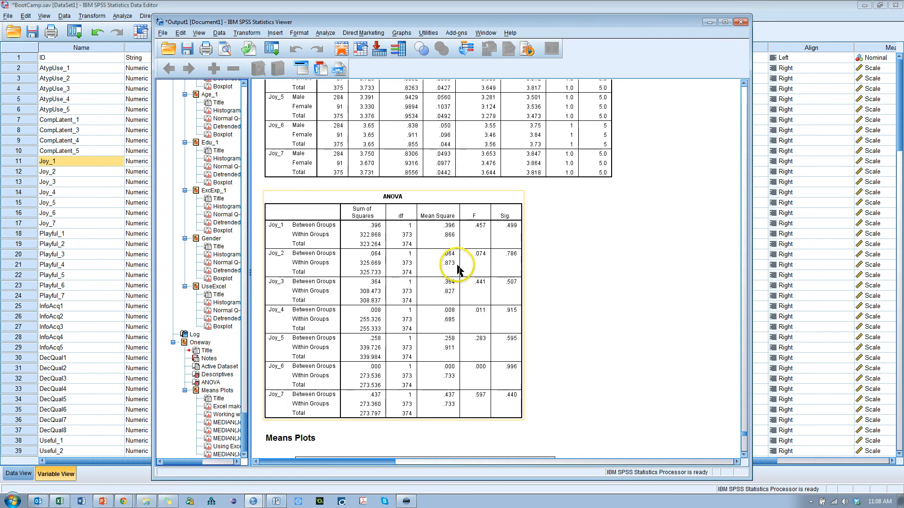
click(317, 242)
click(263, 104)
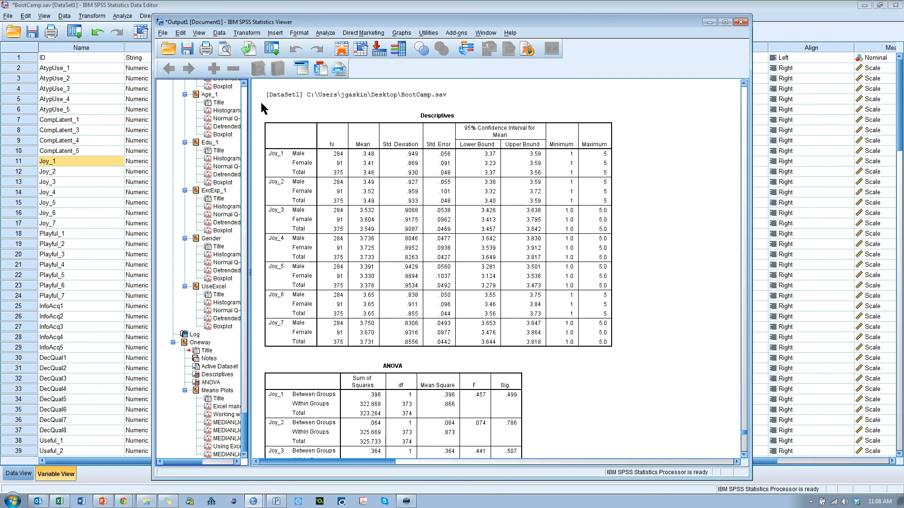
click(318, 228)
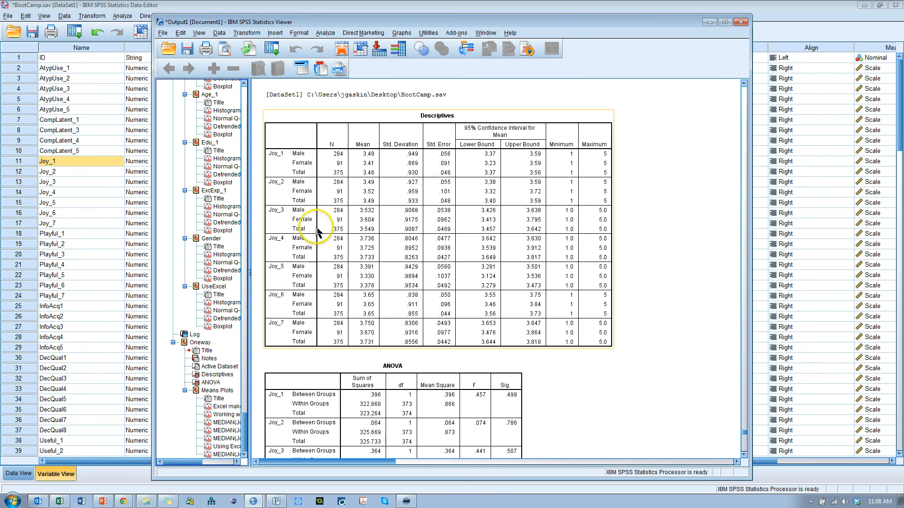
Step: Switch to the PowerPoint deck, find the Imputation Methods slide and highlight "Exclude Pairwise (variable)" under Option 1
key(alt+Tab)
key(alt+Tab)
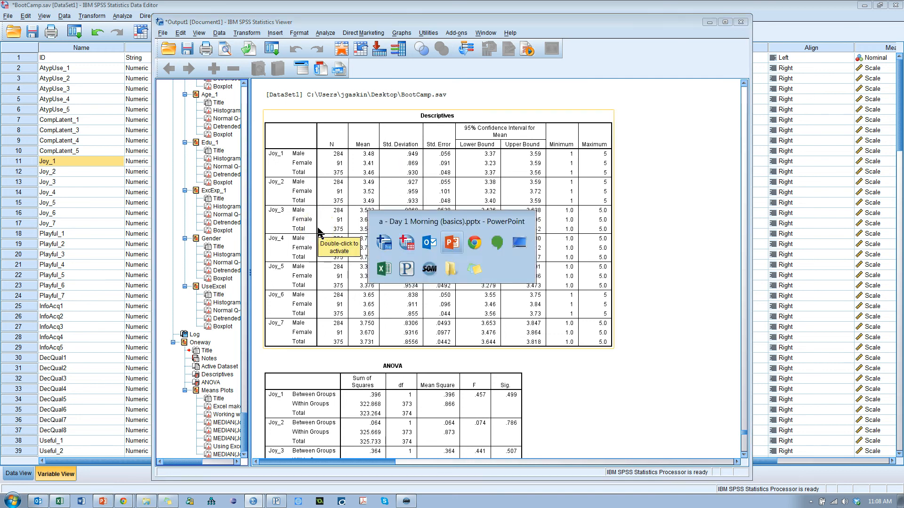
scroll(318, 229, up, 6)
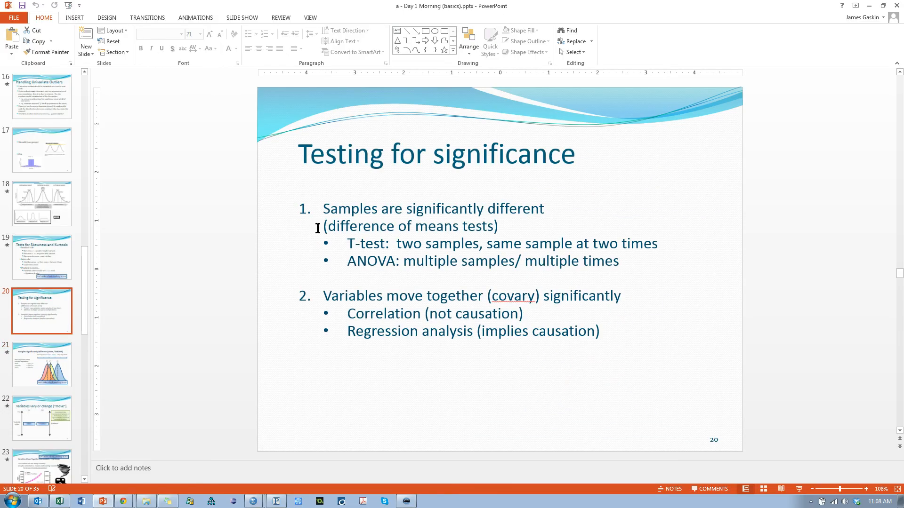
scroll(317, 229, up, 3)
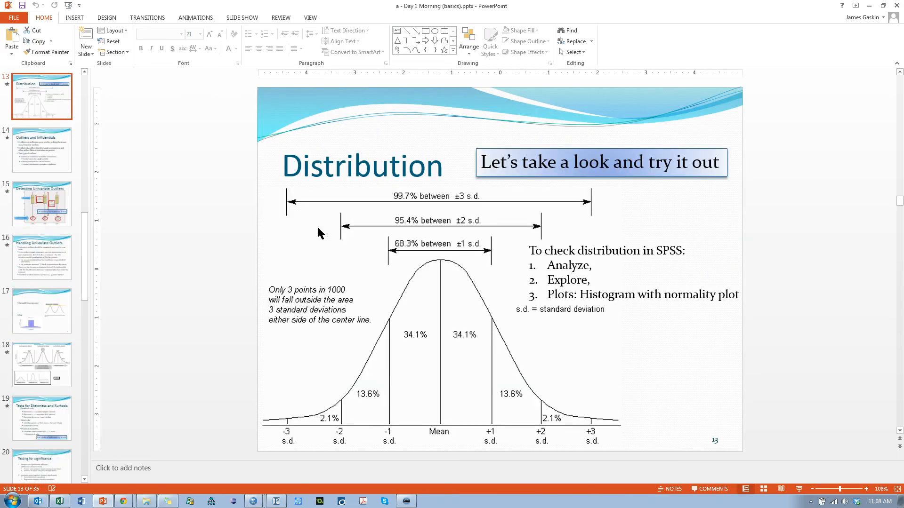
scroll(317, 229, up, 3)
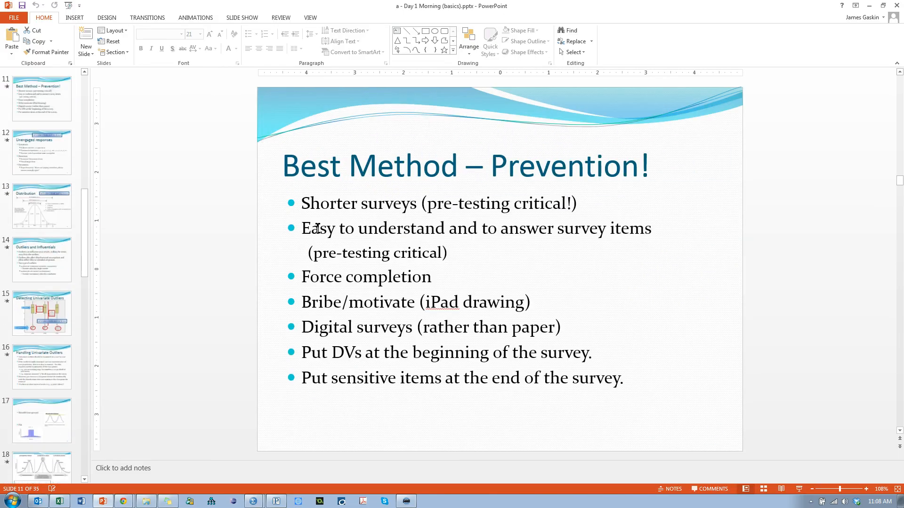
scroll(318, 228, up, 1)
scroll(318, 229, down, 1)
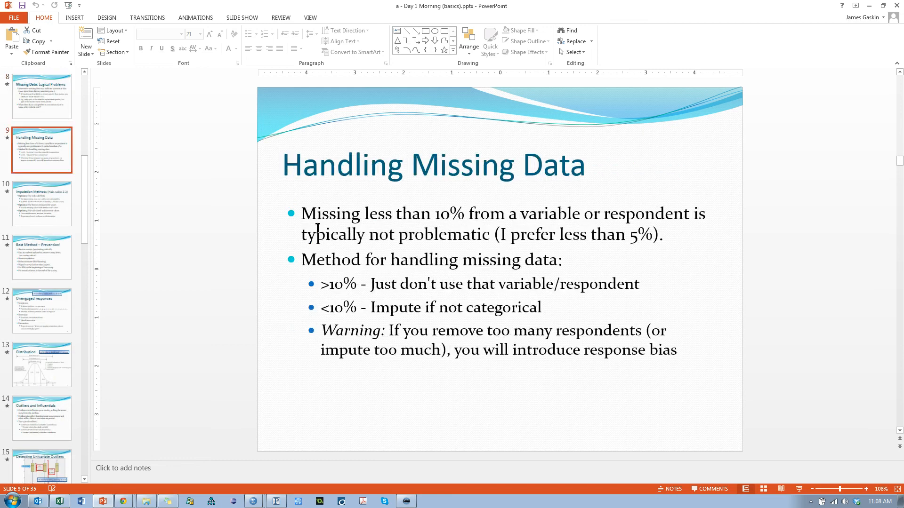
scroll(318, 229, up, 1)
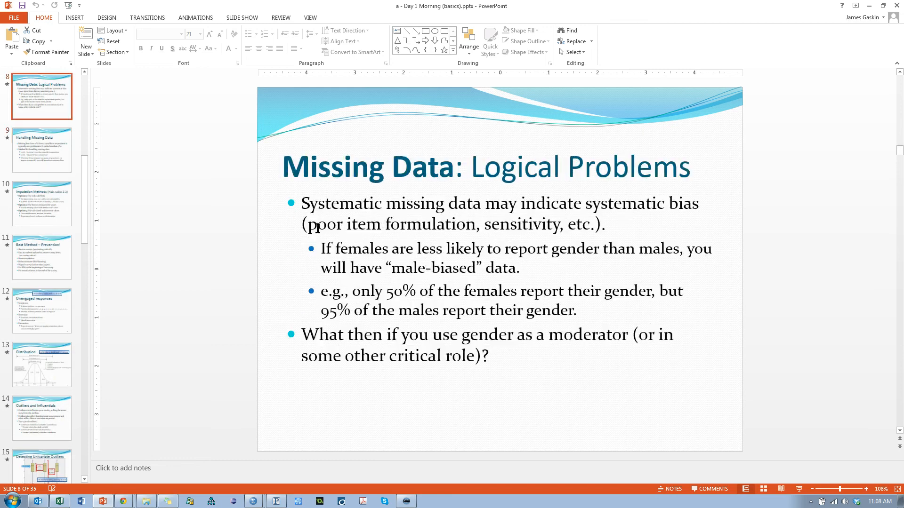
scroll(318, 229, up, 1)
scroll(317, 229, up, 1)
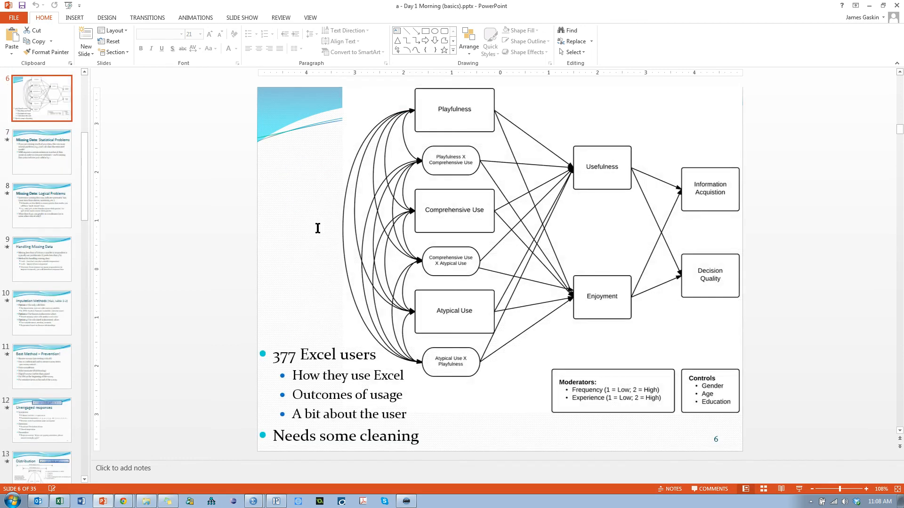
scroll(317, 229, down, 3)
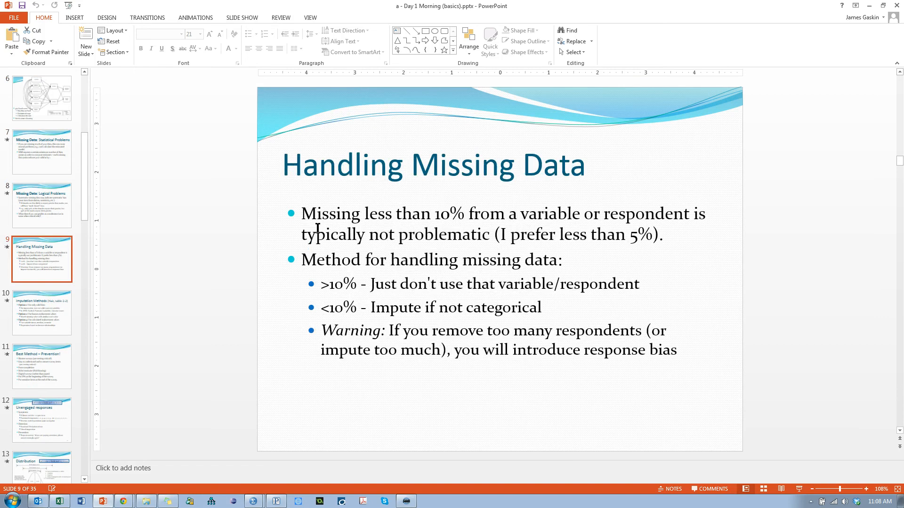
scroll(318, 229, down, 1)
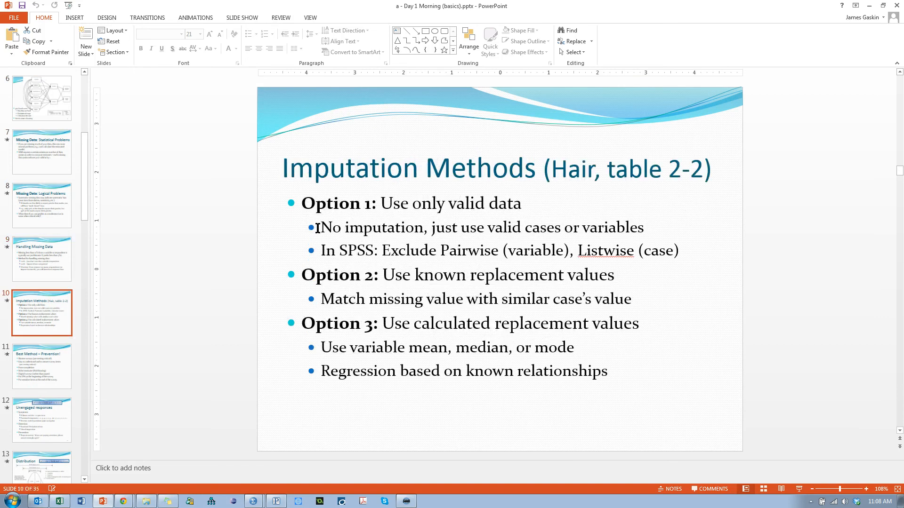
drag(382, 250, 564, 252)
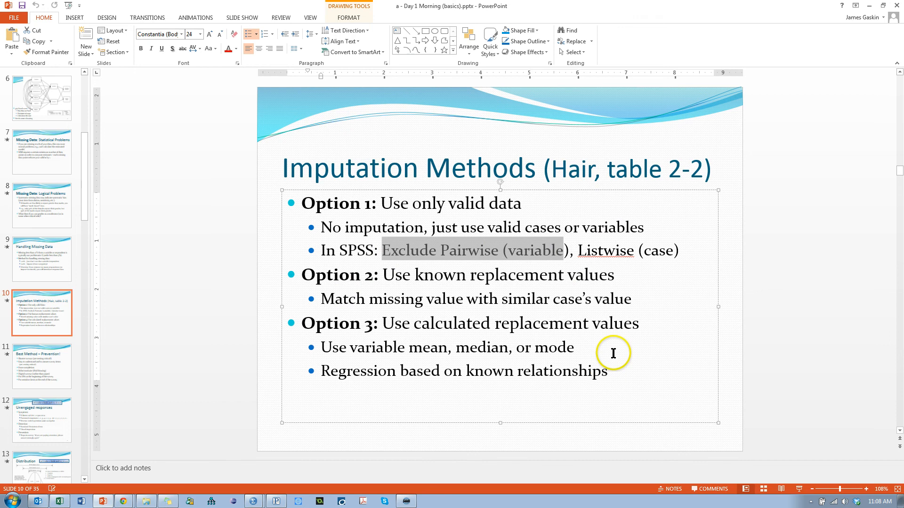
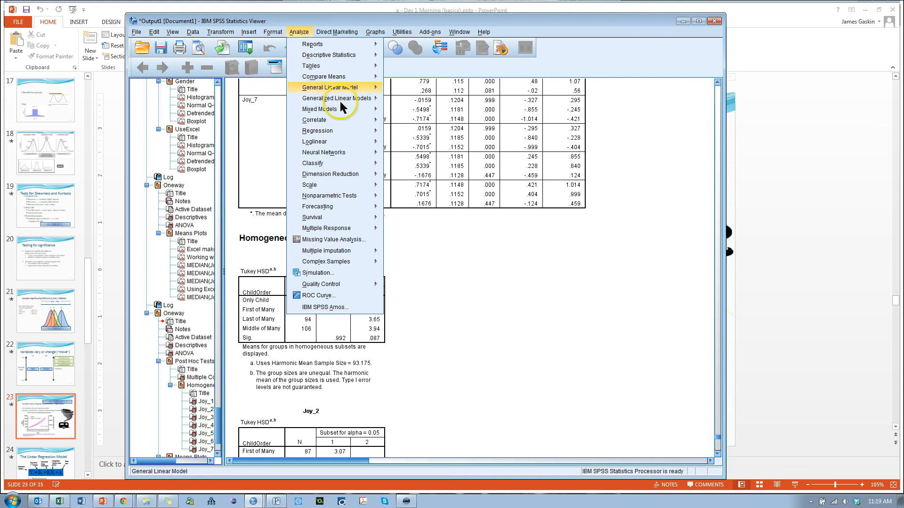
Step: Start a Linear Regression and add Joy_2 and Playful_2 as the independent variables
mouse_move(342, 132)
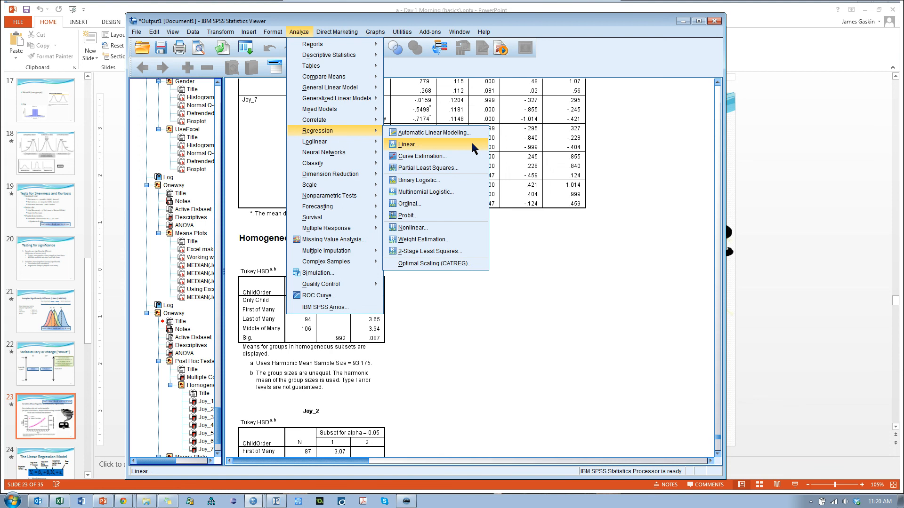
click(439, 145)
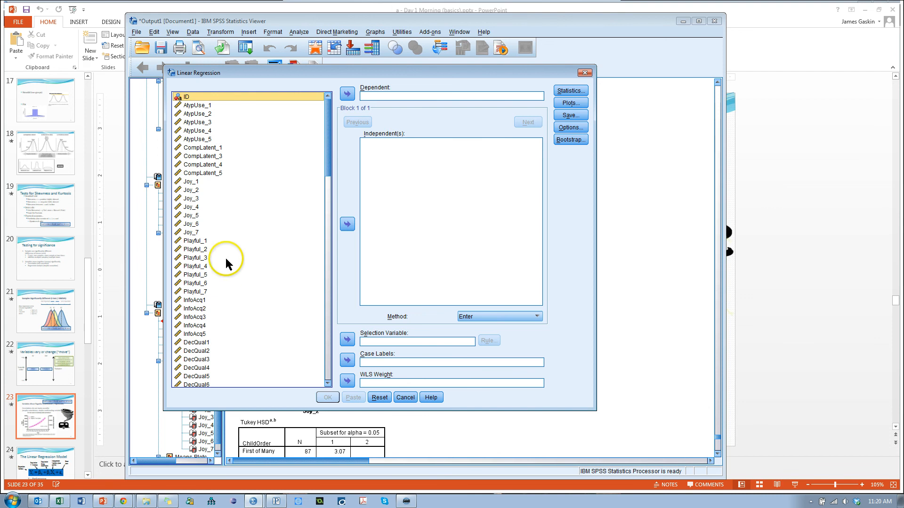
click(201, 190)
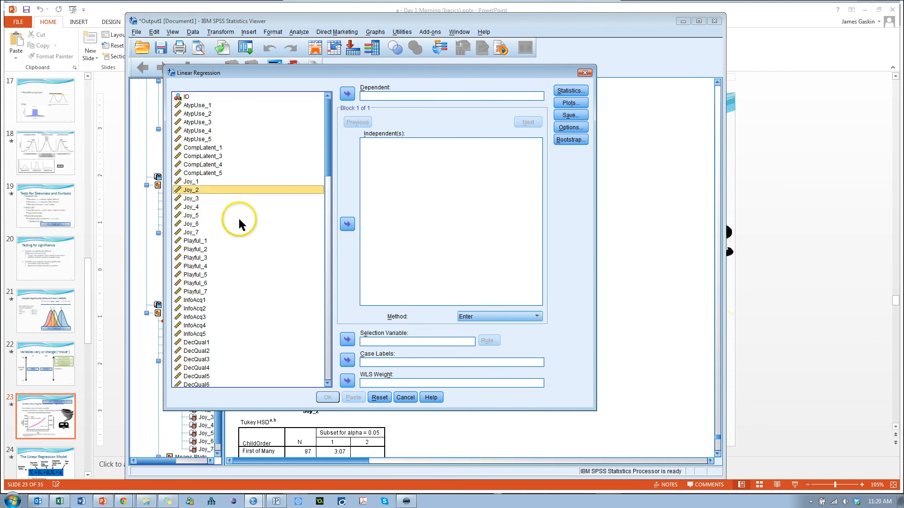
ctrl+click(216, 249)
click(348, 224)
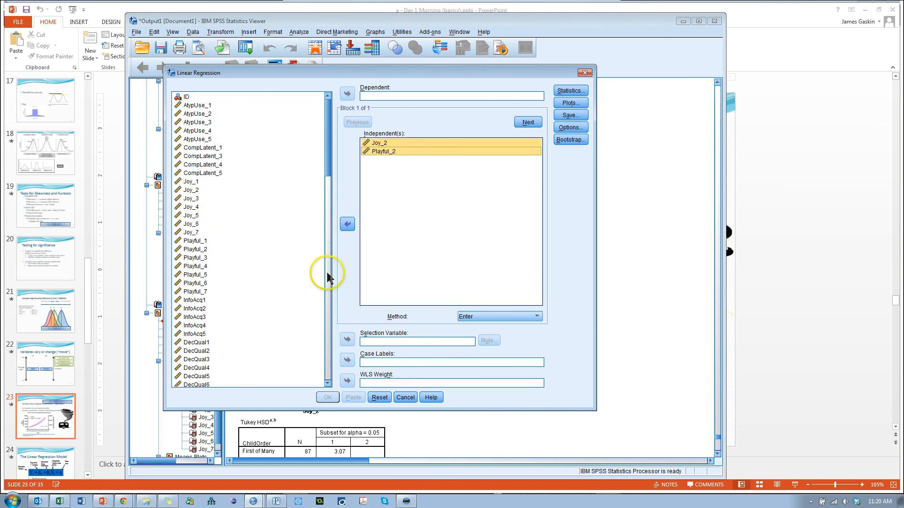
Step: Set DecQual2 as the dependent variable of the Linear Regression
scroll(213, 284, down, 3)
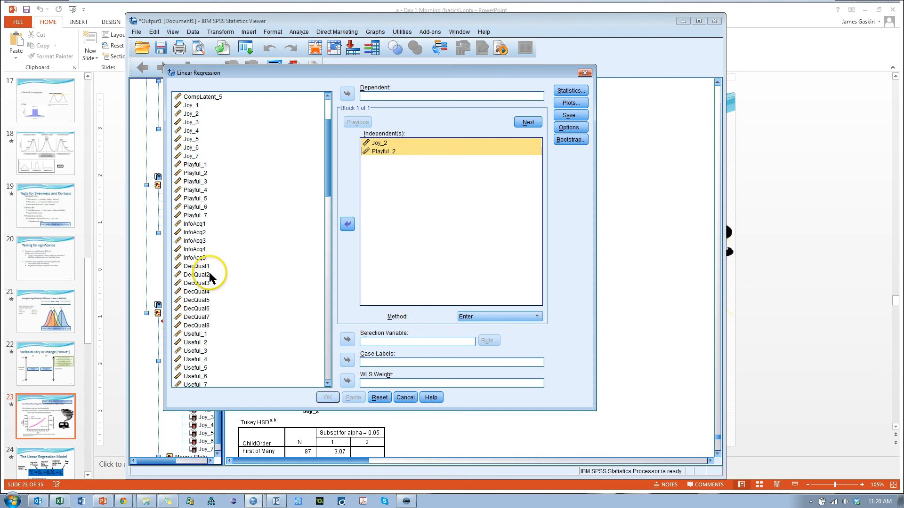
click(213, 274)
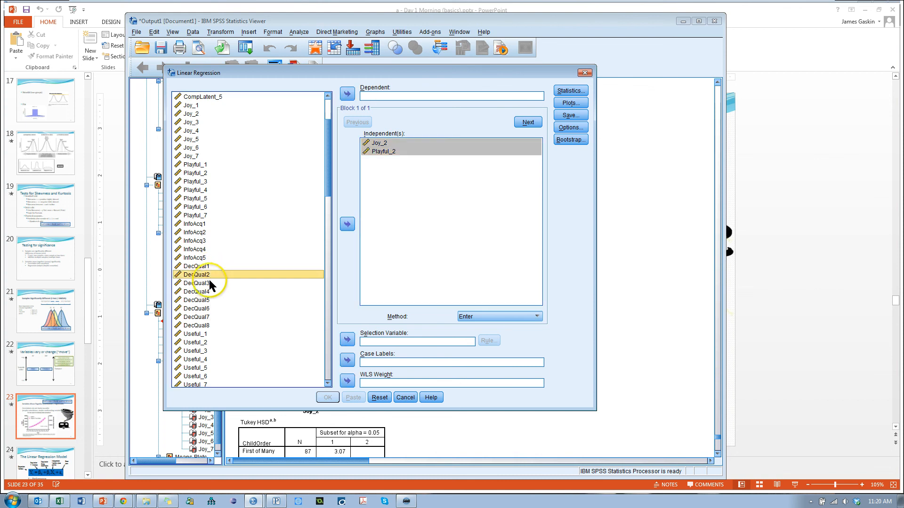
click(347, 94)
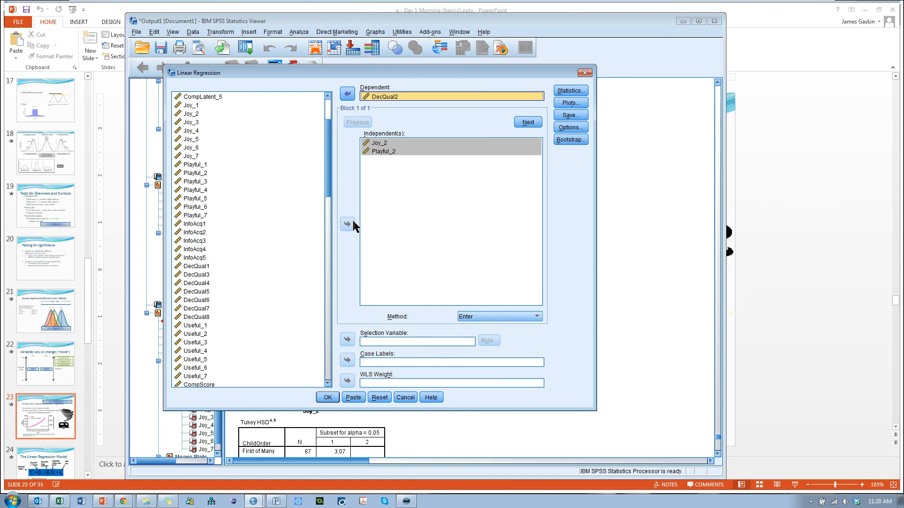
mouse_move(496, 72)
mouse_down()
mouse_move(498, 83)
mouse_move(494, 71)
mouse_up()
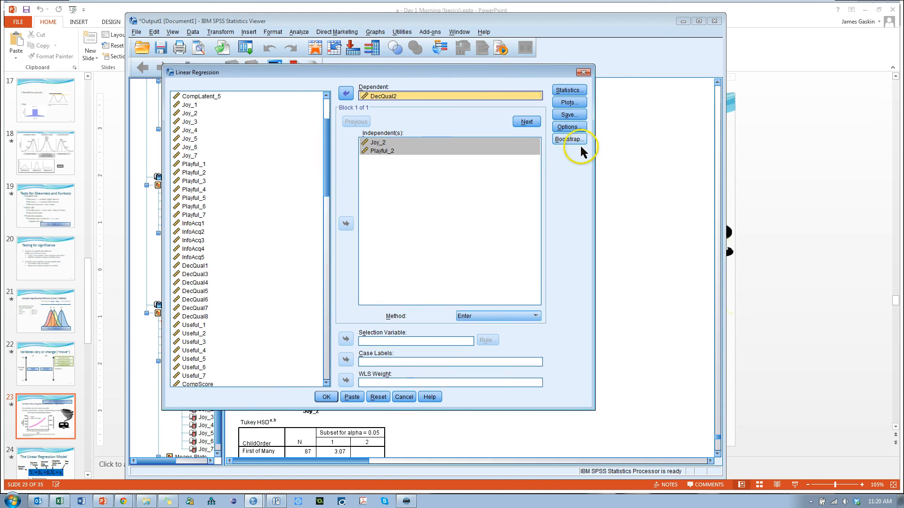
Step: Try to bring the regression's off-screen Statistics dialog into view by switching windows and checking the projector display modes
click(571, 91)
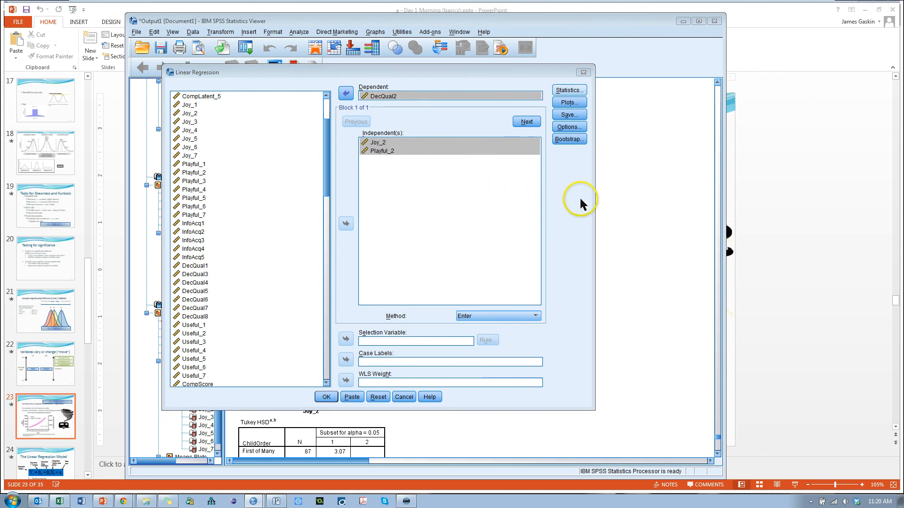
key(alt+Tab)
key(alt+Tab)
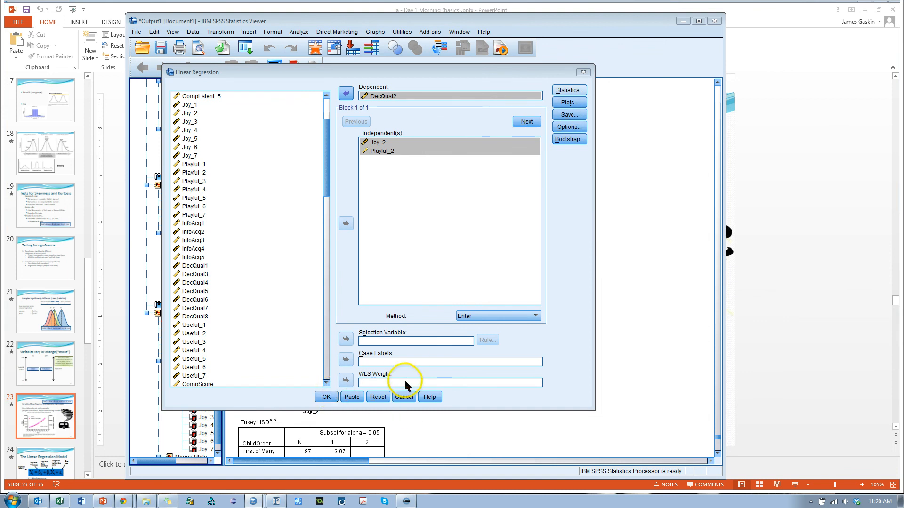
key(super+p)
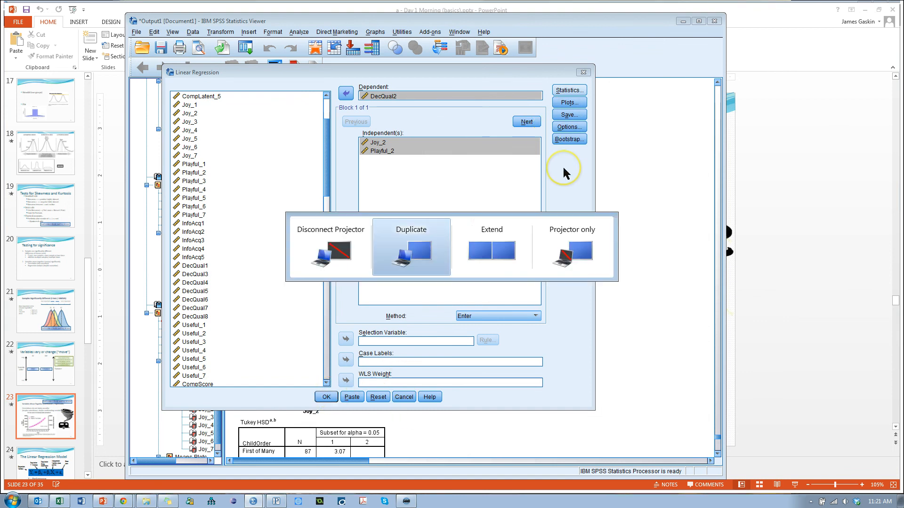
key(super+p)
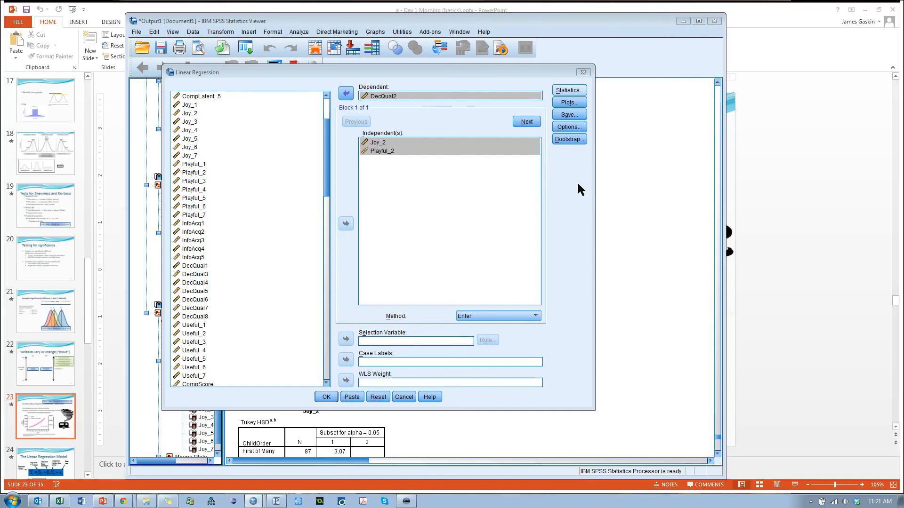
click(606, 416)
click(694, 239)
click(569, 151)
key(alt+Tab)
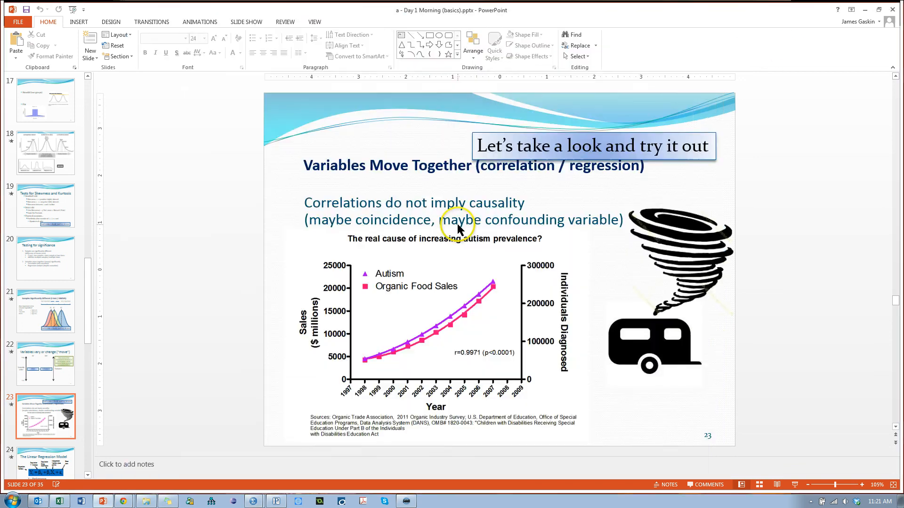
key(alt+Tab)
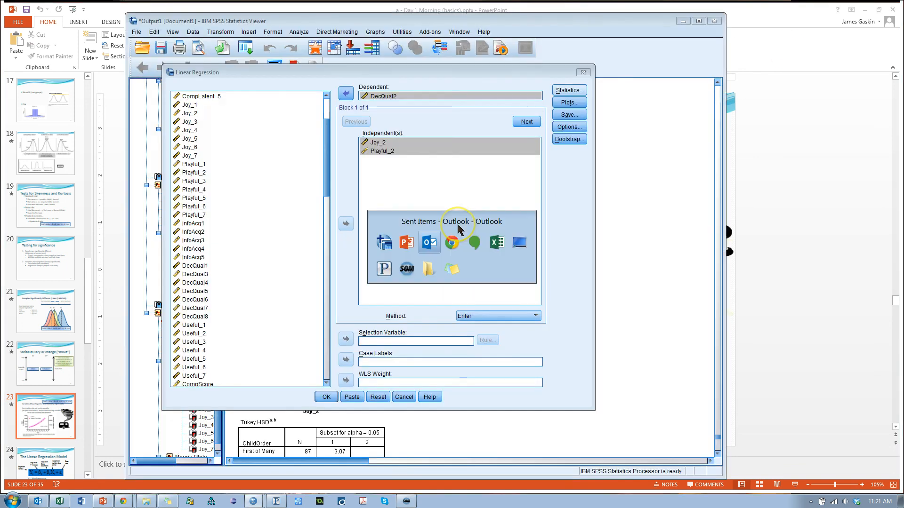
click(387, 242)
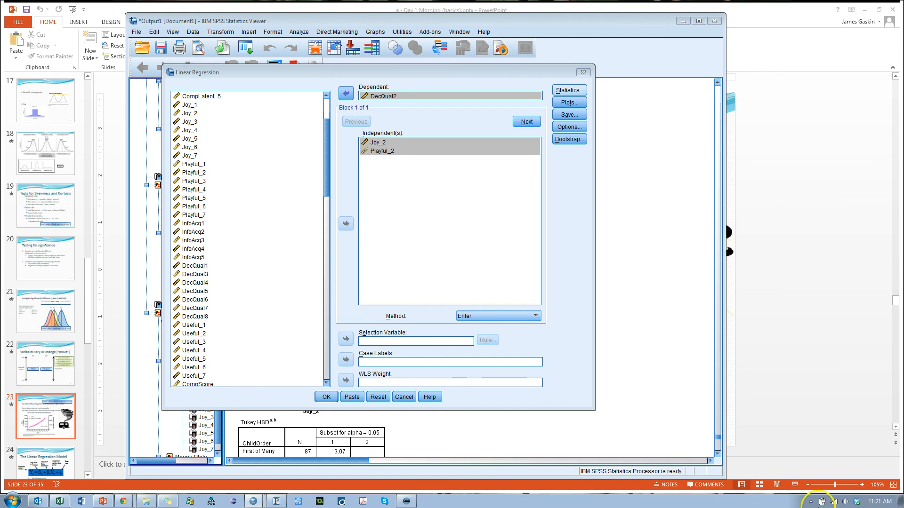
Step: Open the screen resolution settings from the desktop, reposition display 2 relative to display 1 and confirm the arrangement
click(900, 502)
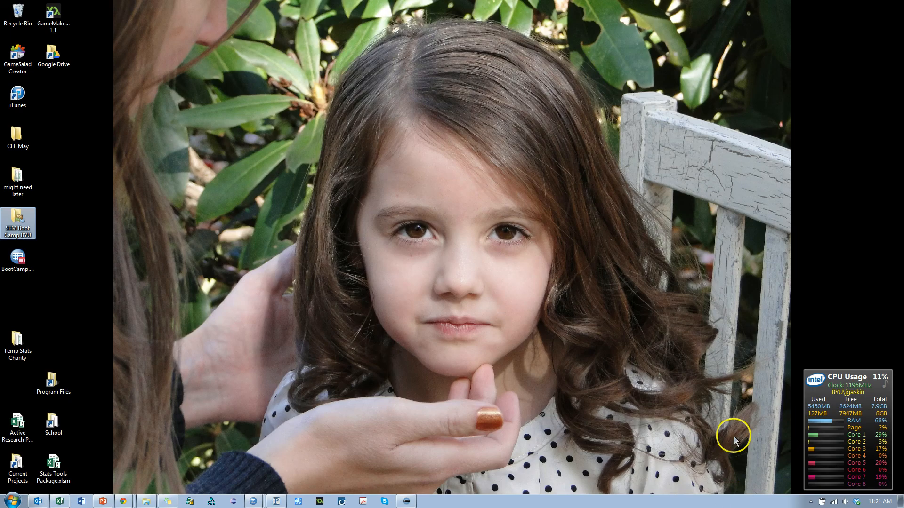
right_click(538, 297)
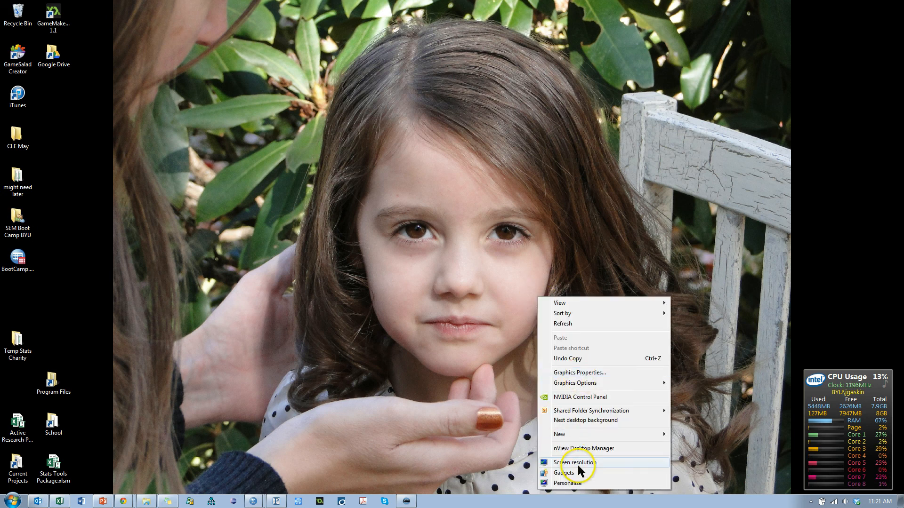
click(572, 462)
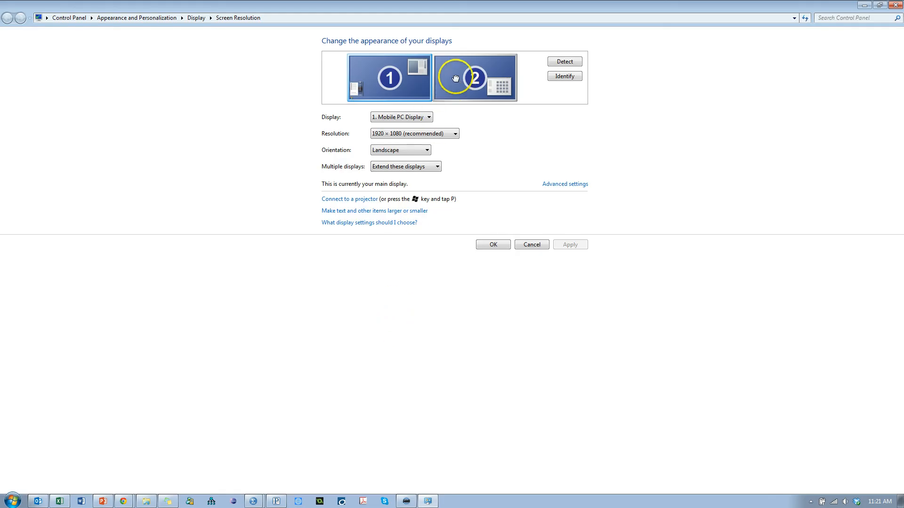
drag(455, 76, 375, 42)
click(494, 245)
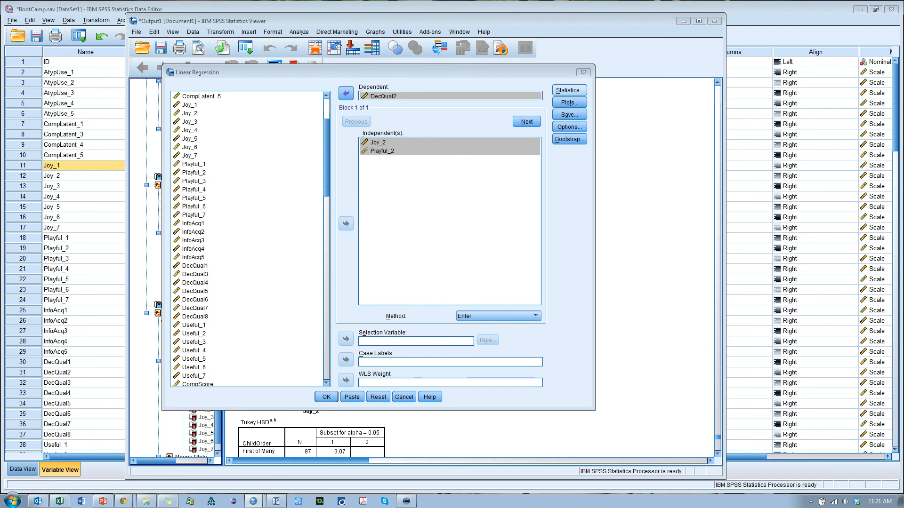
Step: Review the Linear Regression's statistics options and accept them with Estimates and Model fit selected
click(569, 90)
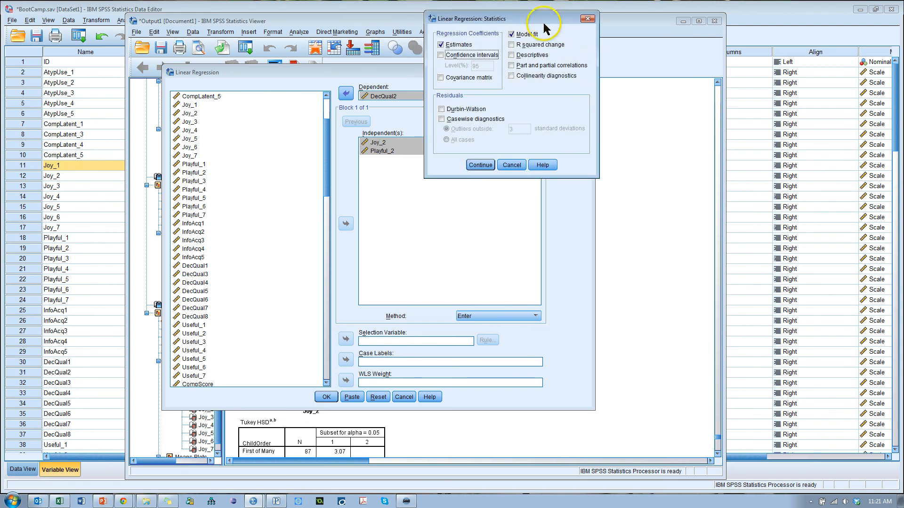
drag(534, 19, 539, 83)
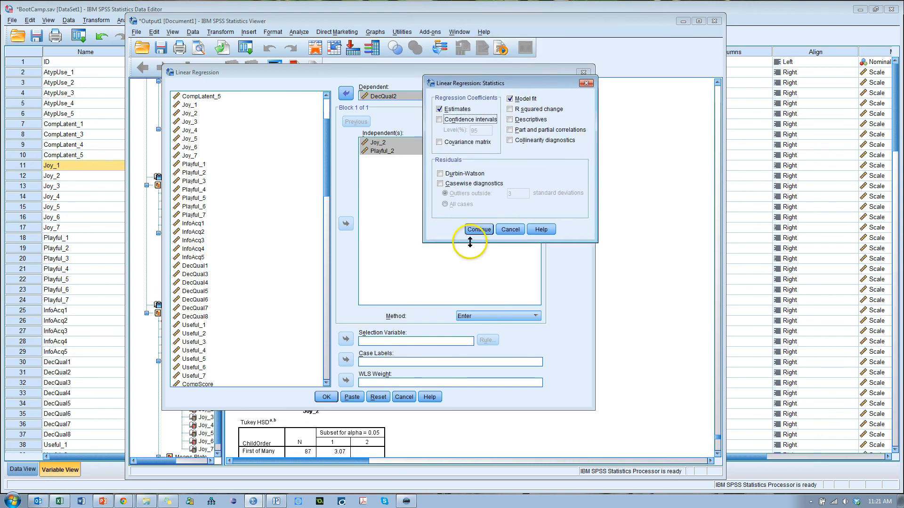
key(super+p)
key(super+p)
key(super+p)
key(super+p)
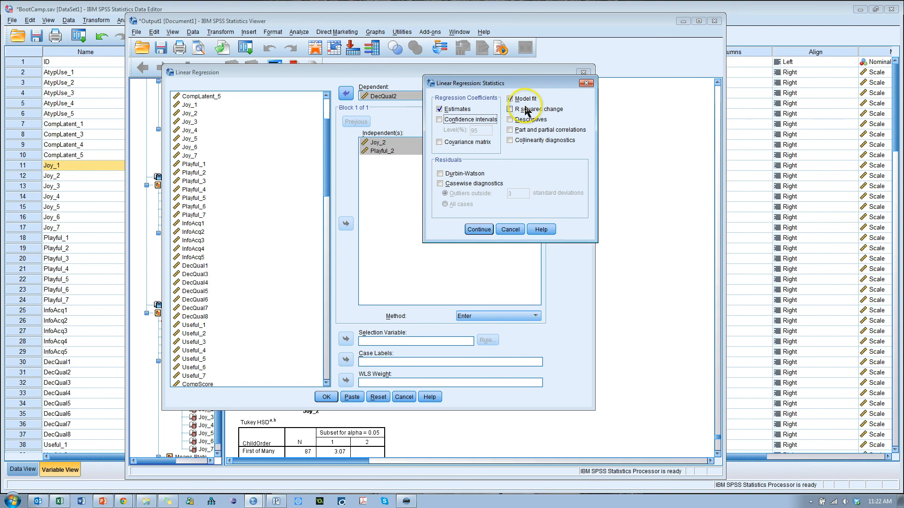
click(482, 231)
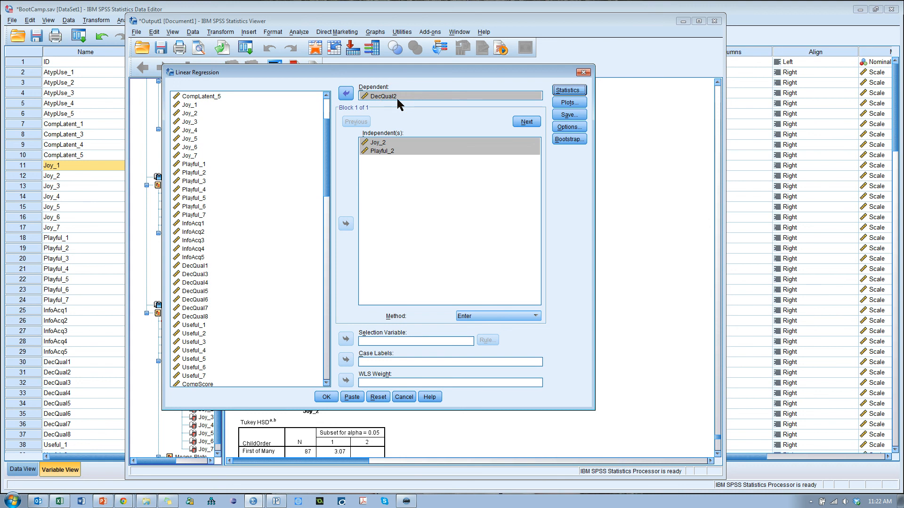
Step: Run the Linear Regression of DecQual2 on Joy_2 and Playful_2
click(413, 123)
click(326, 398)
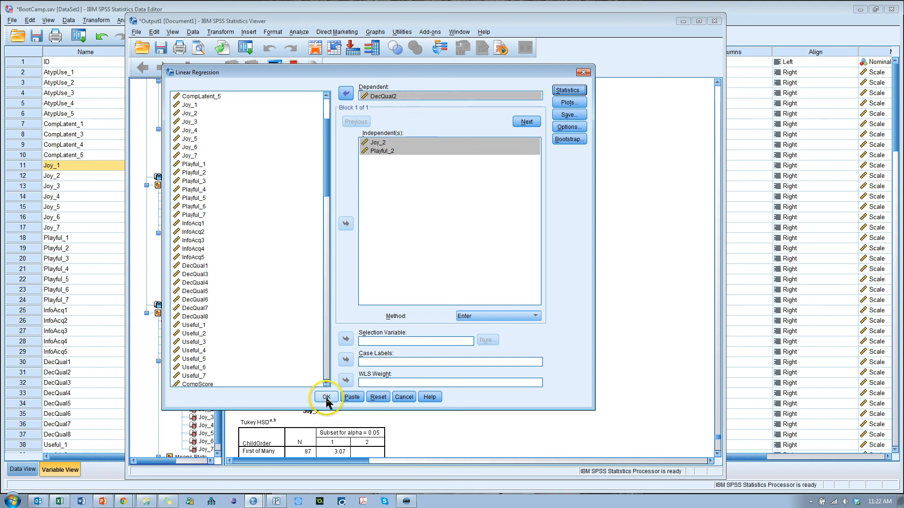
click(550, 221)
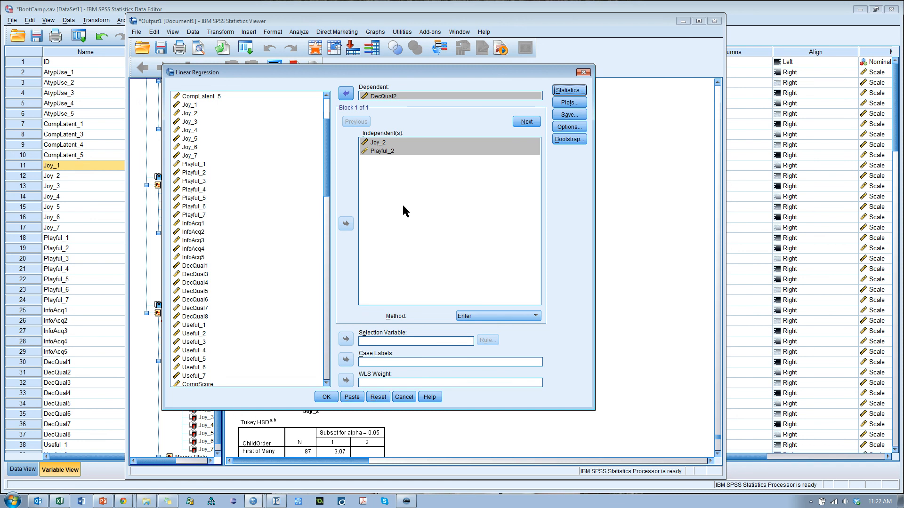
click(326, 397)
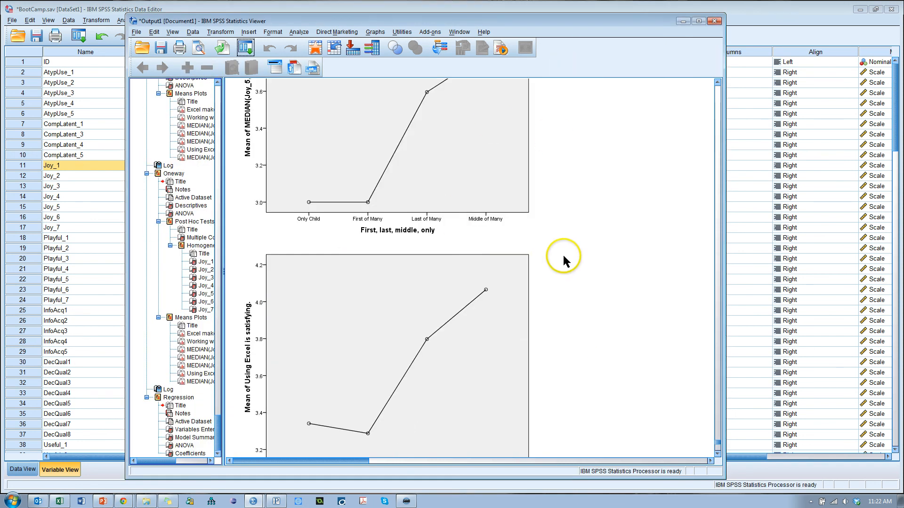
Step: Examine the Model Summary, ANOVA and Coefficients tables in the new regression output
click(563, 256)
scroll(565, 259, up, 18)
scroll(580, 290, down, 15)
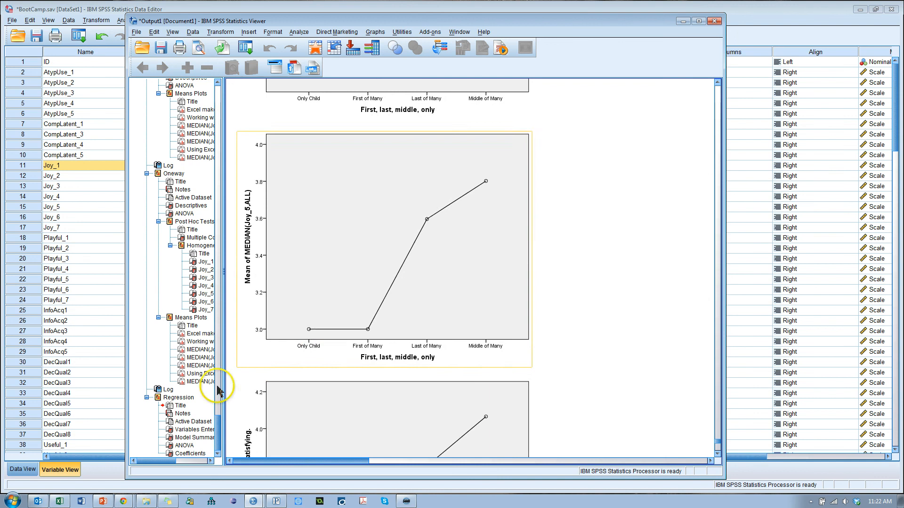
scroll(395, 332, down, 10)
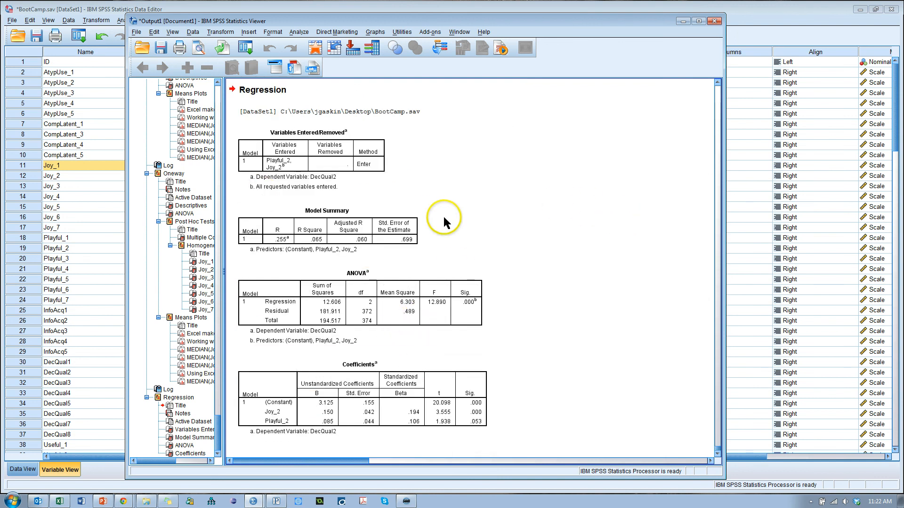
click(472, 302)
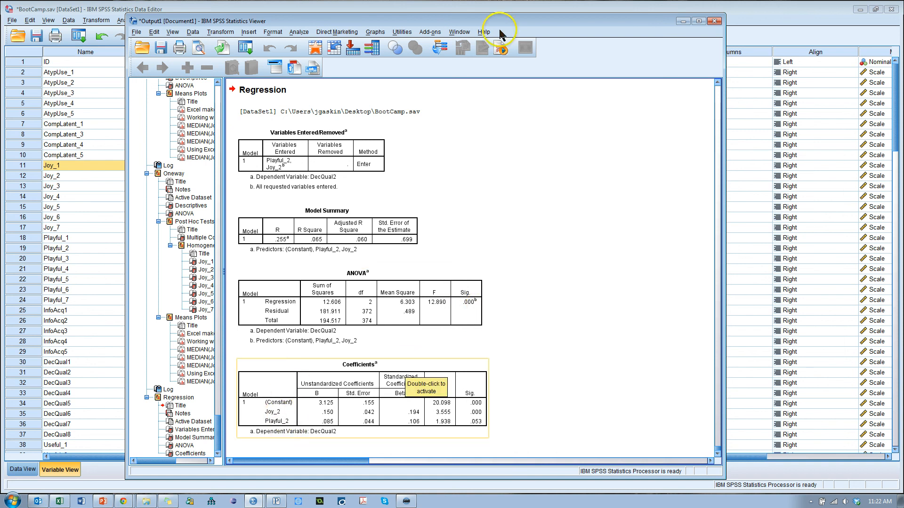
drag(505, 20, 501, 8)
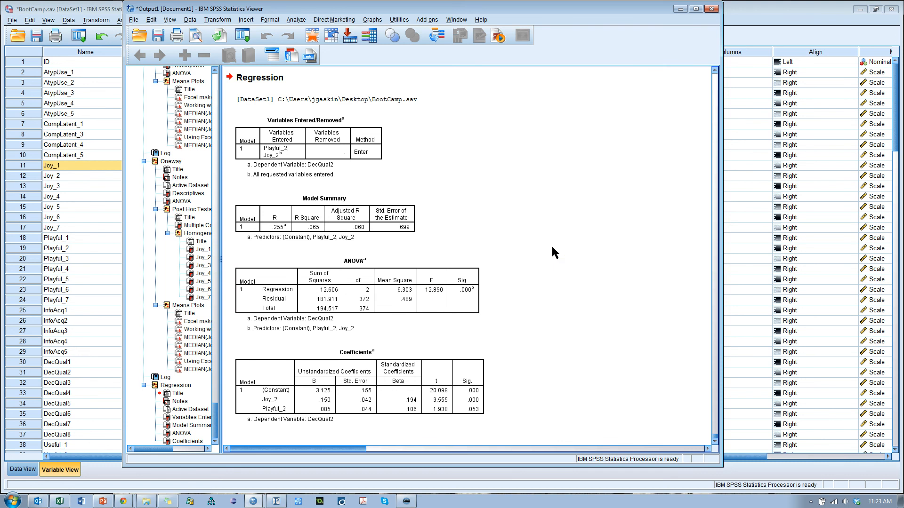
key(alt+Tab)
key(alt+Tab)
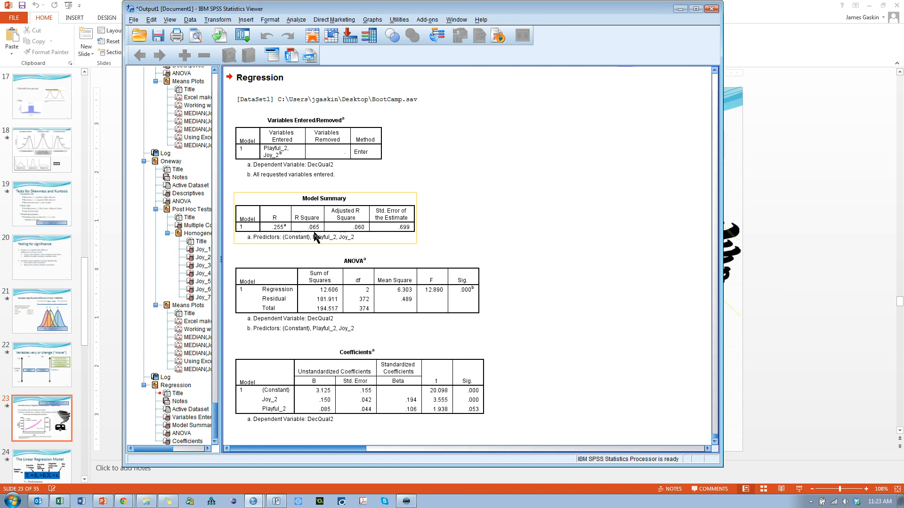
click(281, 420)
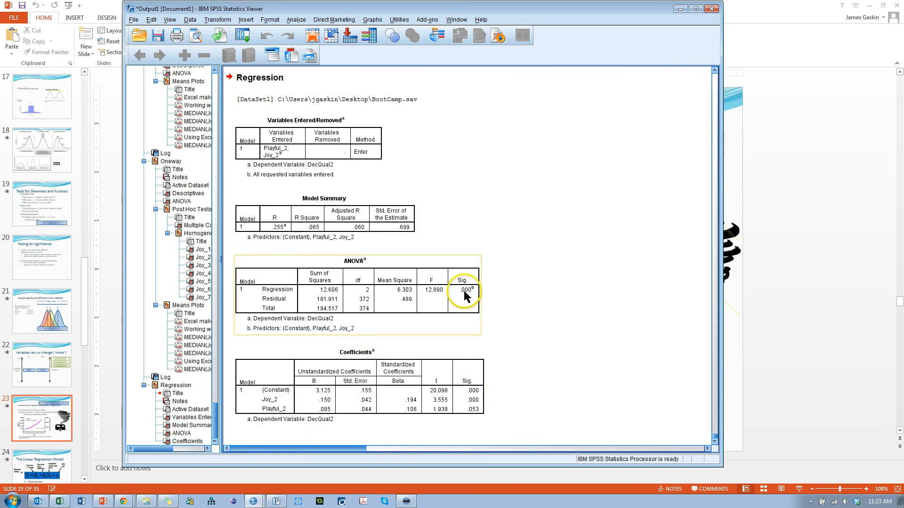
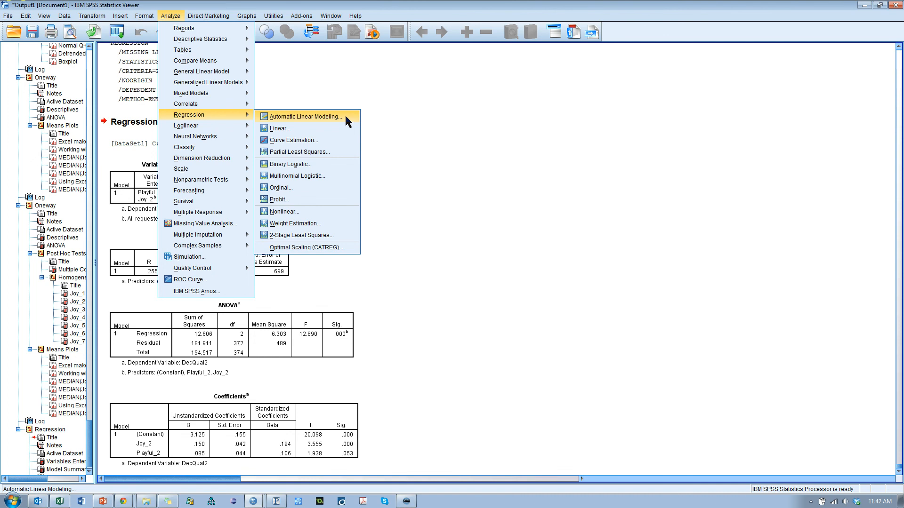
Step: Start Automatic Linear Modeling and bring its dialog into view by switching the projector display modes
click(346, 120)
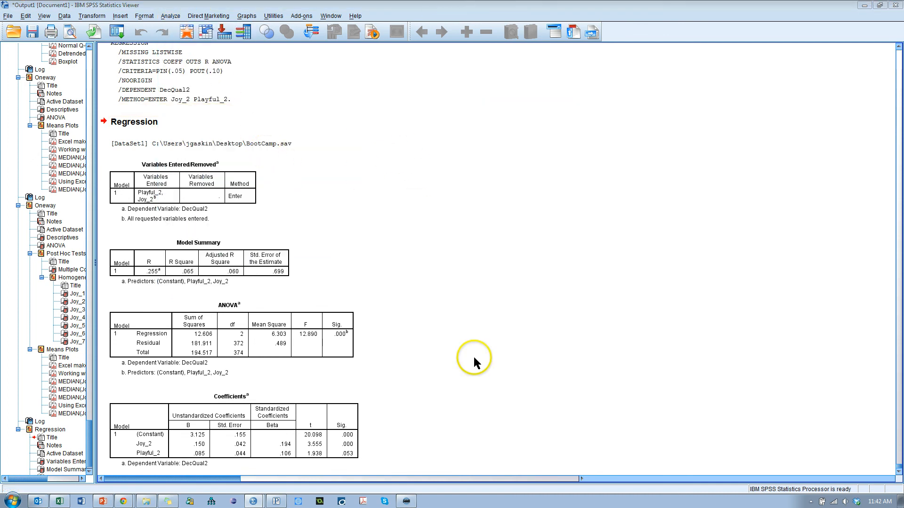
key(super+p)
key(super+p)
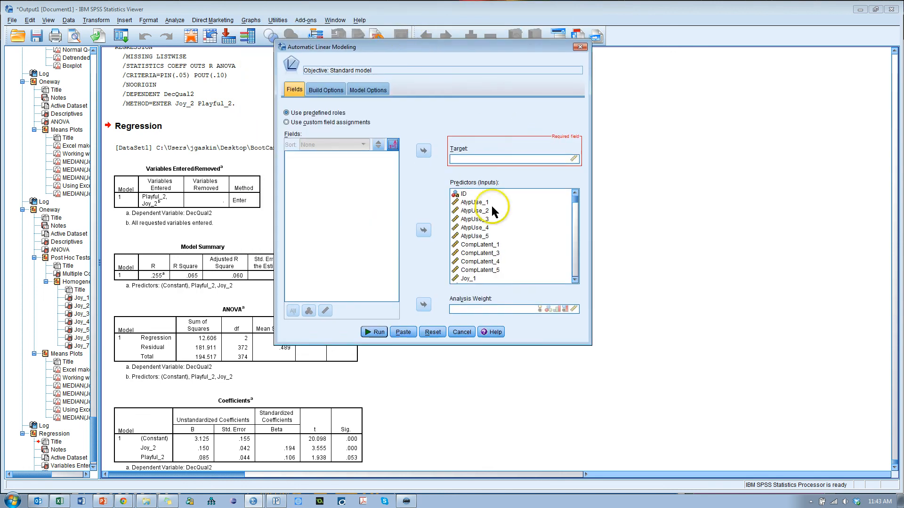
key(super+p)
key(super+p)
key(super+p)
key(super+p)
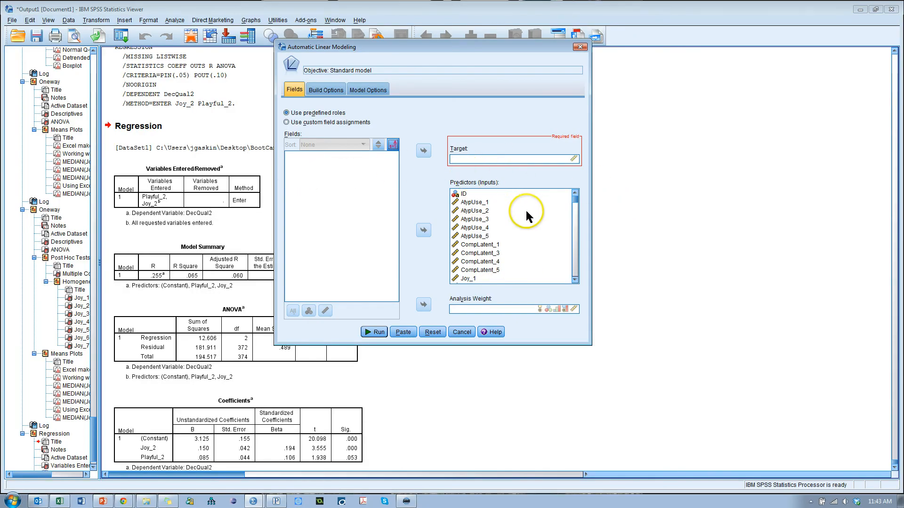
Step: Remove all variables from the predictors of the Automatic Linear Modeling
click(492, 202)
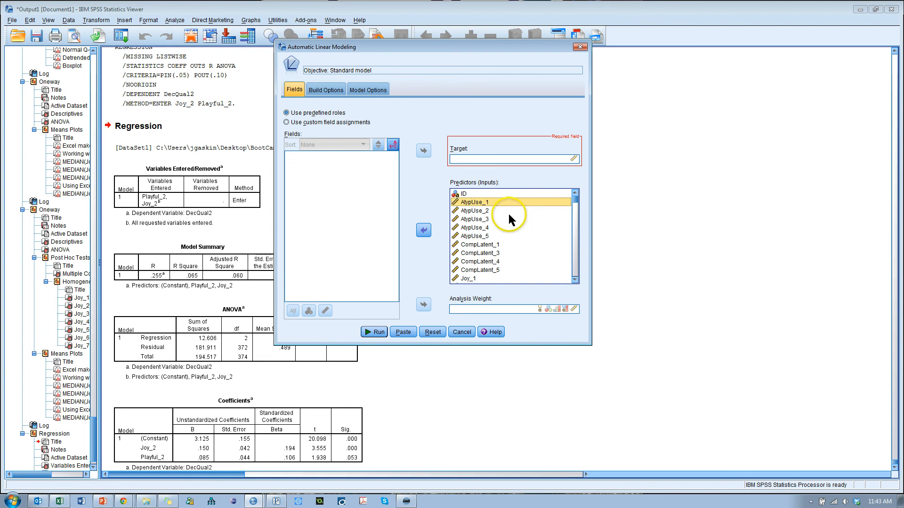
key(ctrl+a)
click(424, 230)
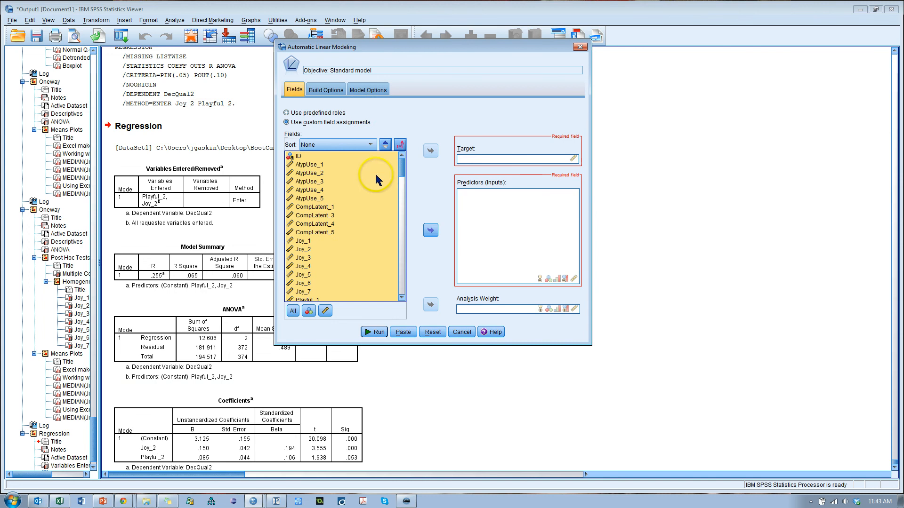
Step: Set DecQual2 as the target of the Automatic Linear Modeling
click(320, 190)
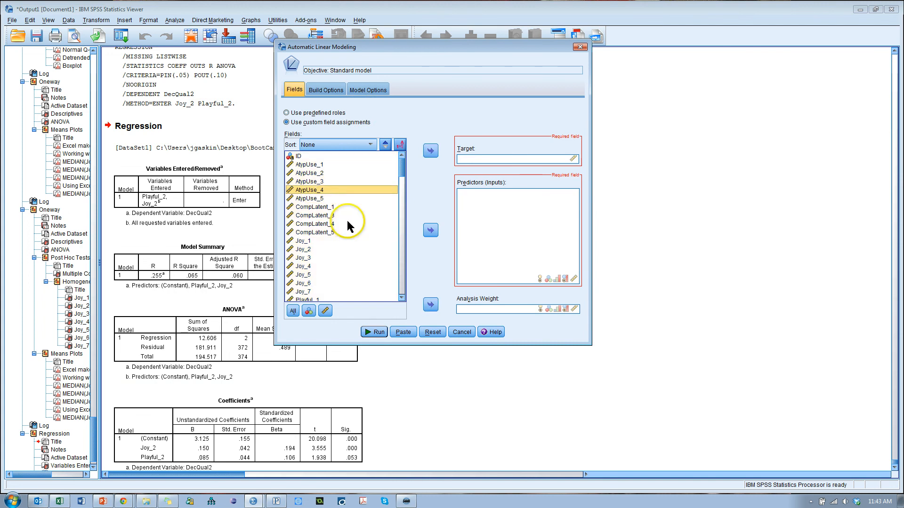
scroll(364, 230, down, 6)
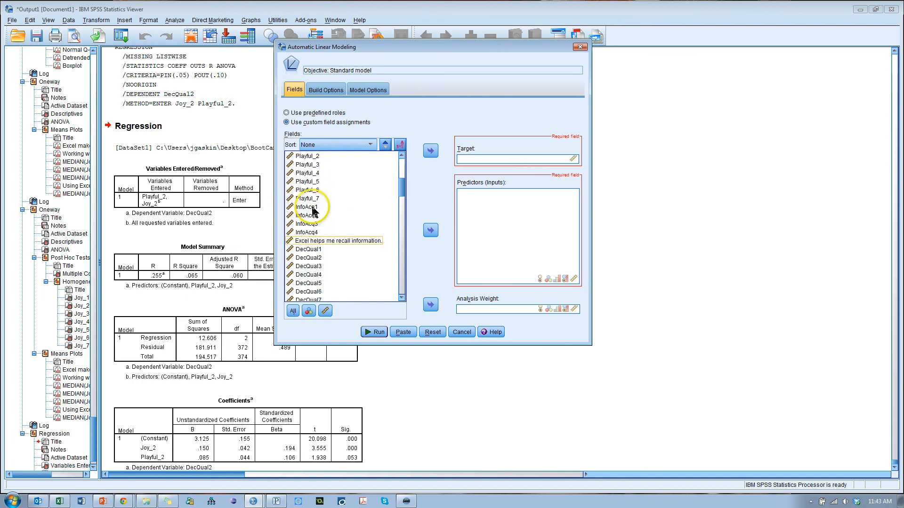
click(314, 208)
scroll(329, 221, up, 6)
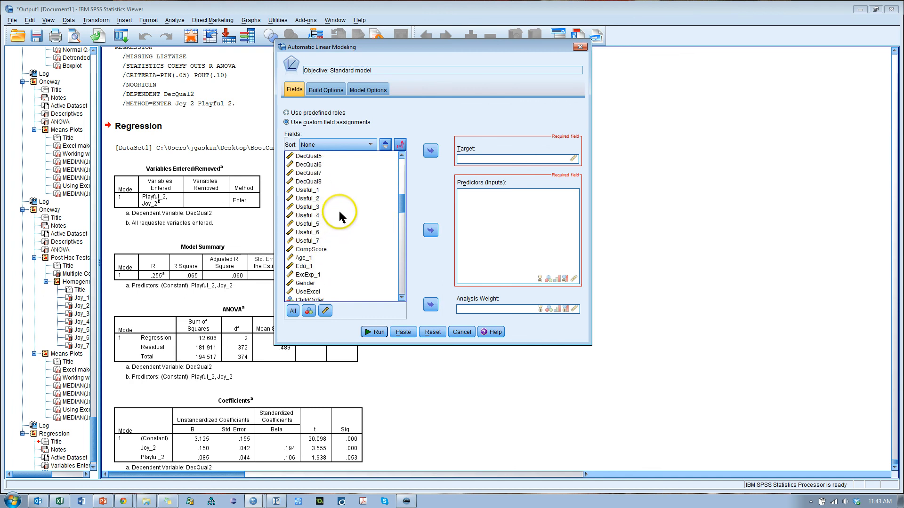
scroll(339, 215, up, 10)
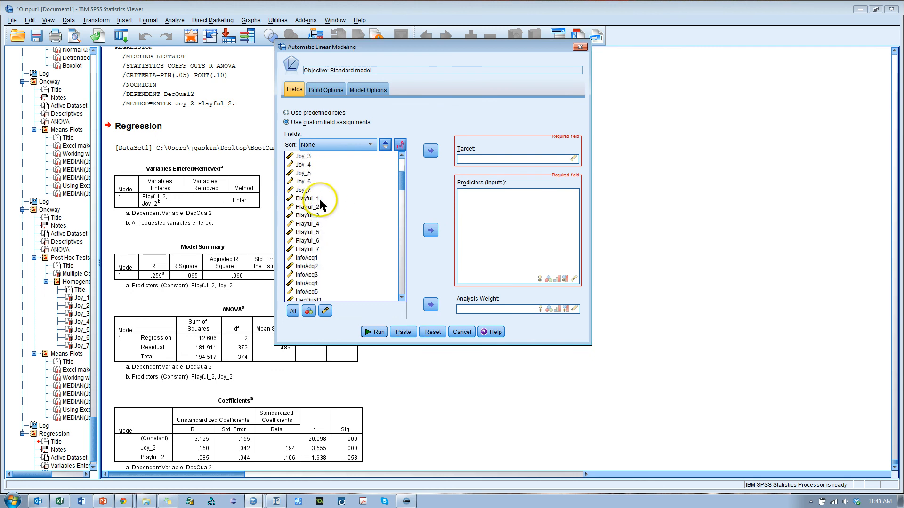
scroll(329, 211, up, 3)
scroll(323, 199, down, 5)
click(318, 217)
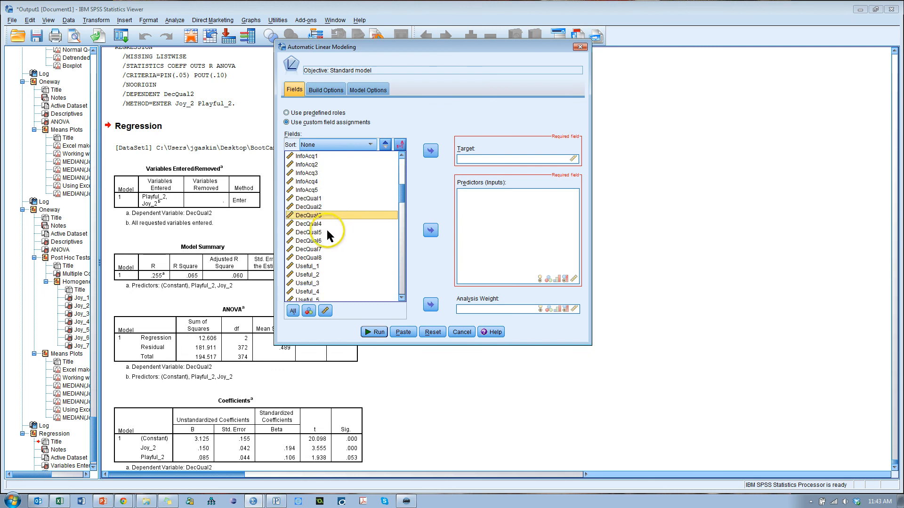
key(Up)
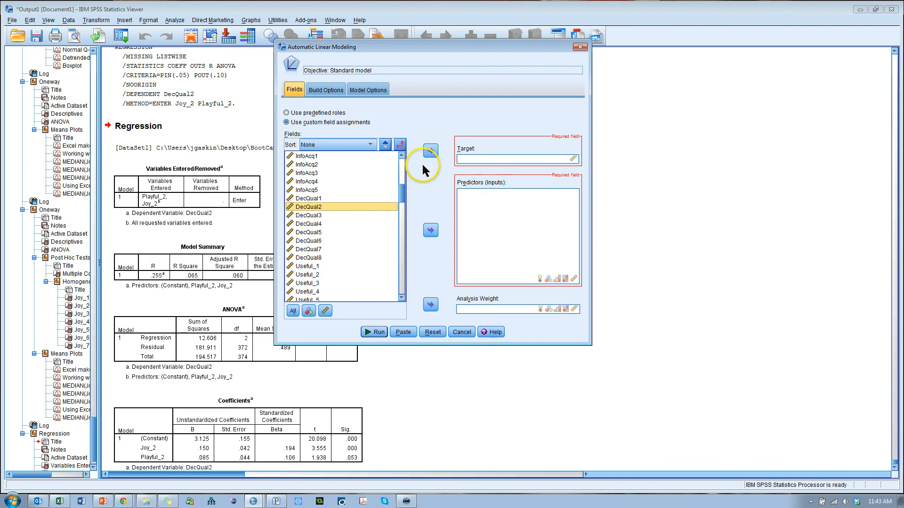
click(429, 152)
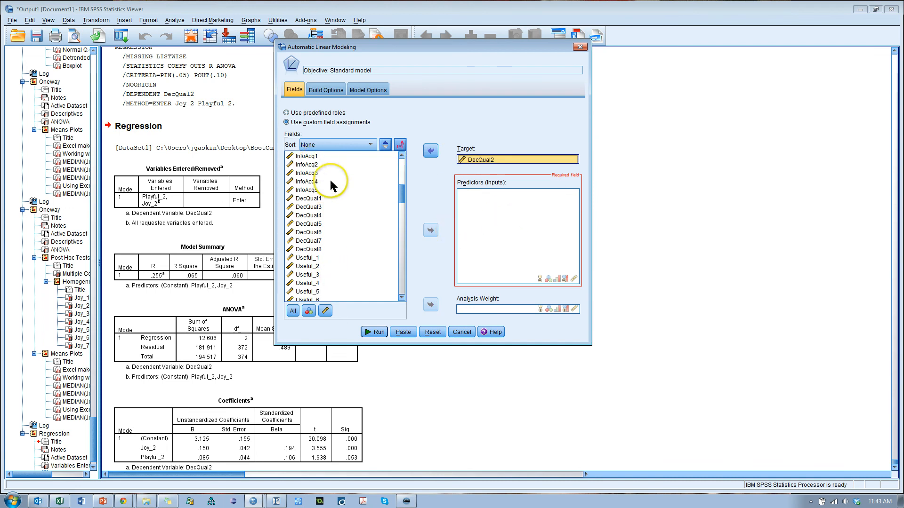
Step: Select InfoAcq2, Playful_2, Joy_2 and CompLatent_3 together among the available fields for the predictors
scroll(330, 188, up, 1)
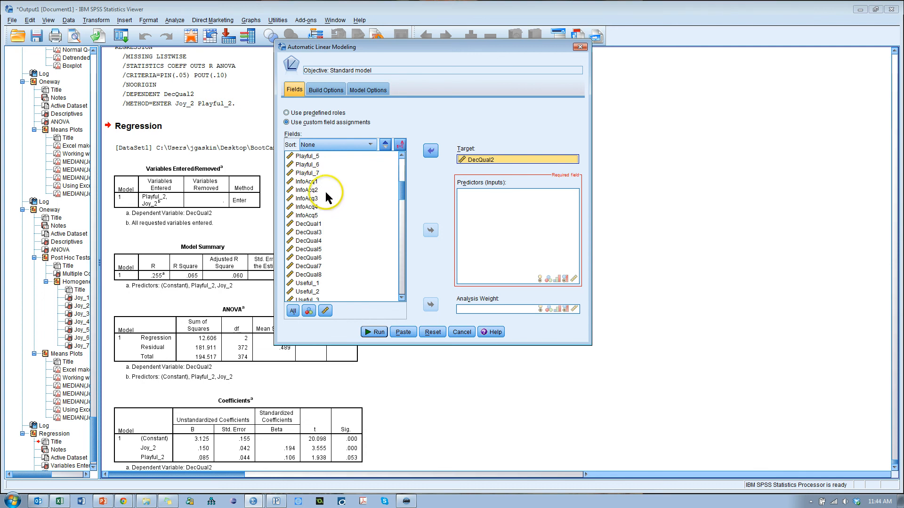
click(325, 192)
scroll(330, 199, up, 1)
ctrl+click(314, 158)
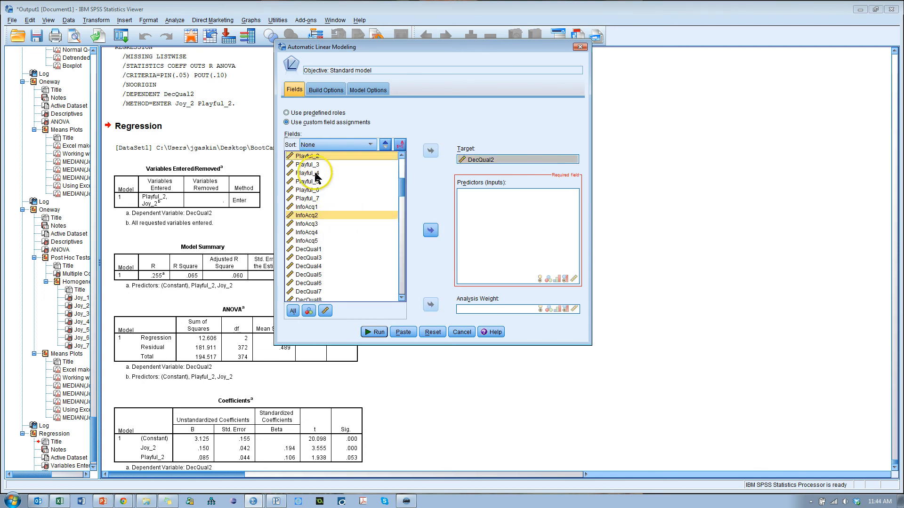
scroll(353, 245, up, 4)
ctrl+click(311, 199)
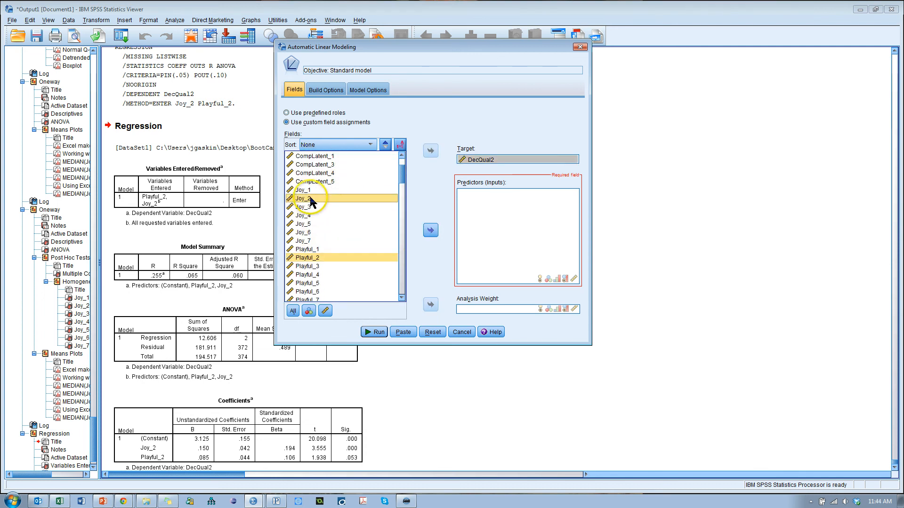
scroll(335, 211, up, 2)
ctrl+click(333, 215)
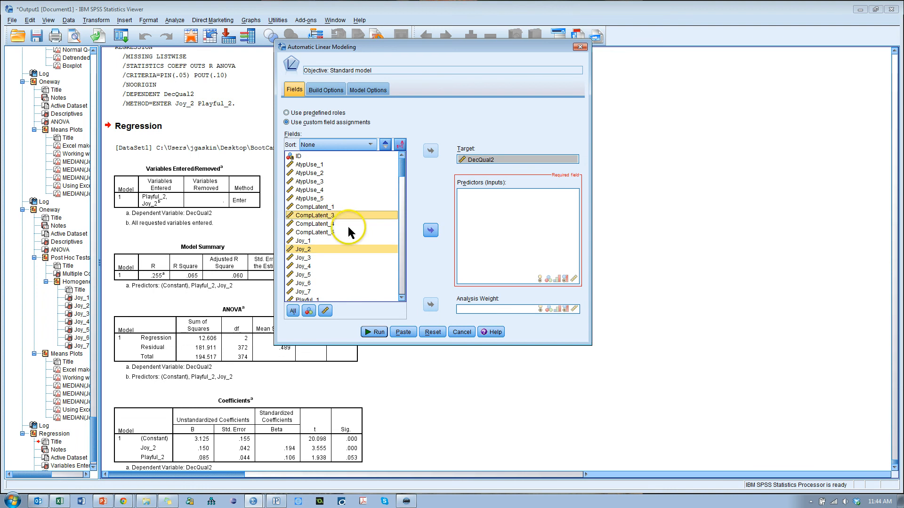
Step: Add Useful_2, Age_1, Edu_1 and ExcExp_1 to the selected fields and assign the whole selection as predictors
scroll(339, 205, down, 1)
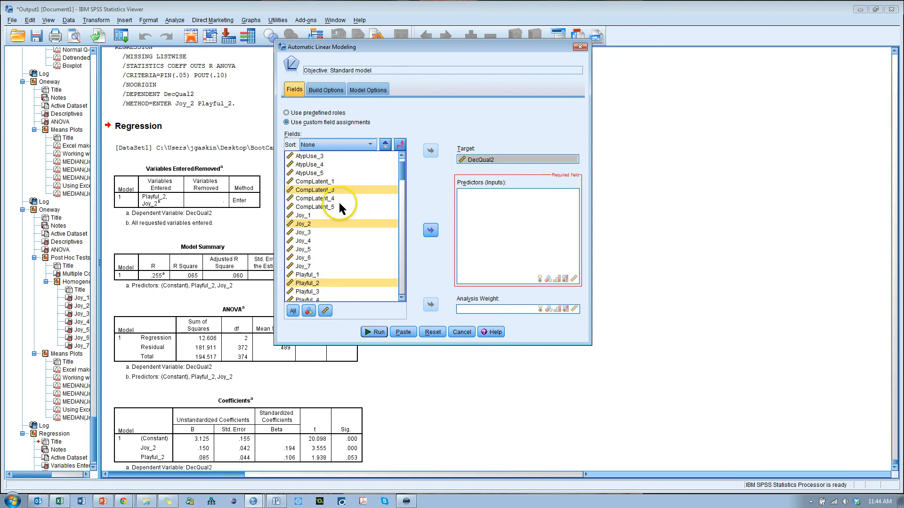
scroll(338, 202, down, 7)
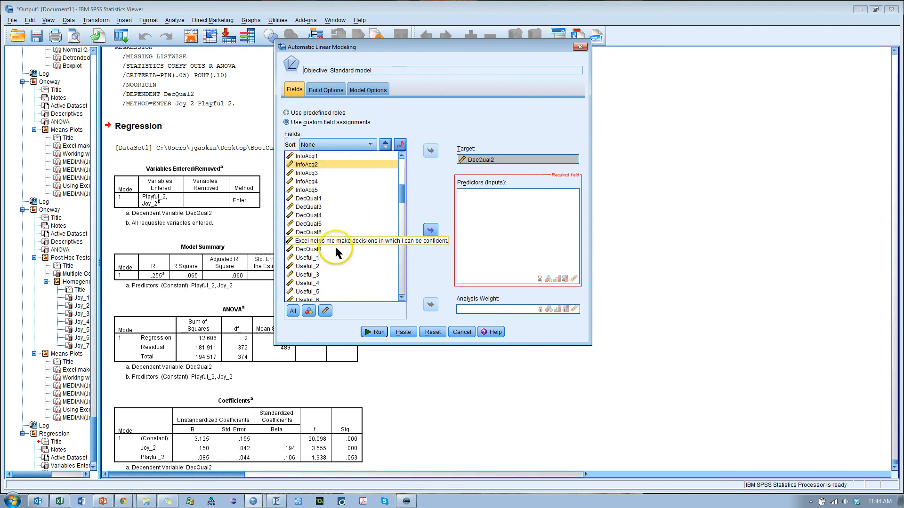
scroll(327, 238, down, 3)
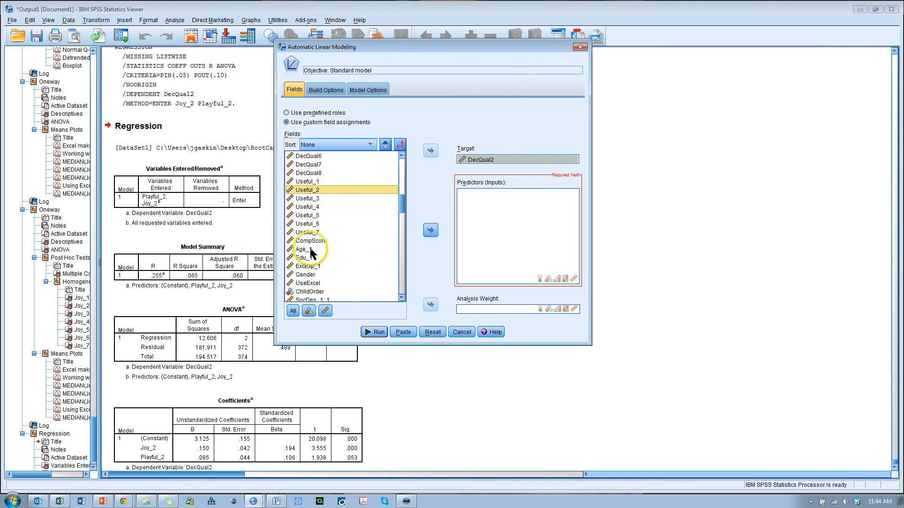
ctrl+click(311, 249)
ctrl+click(311, 257)
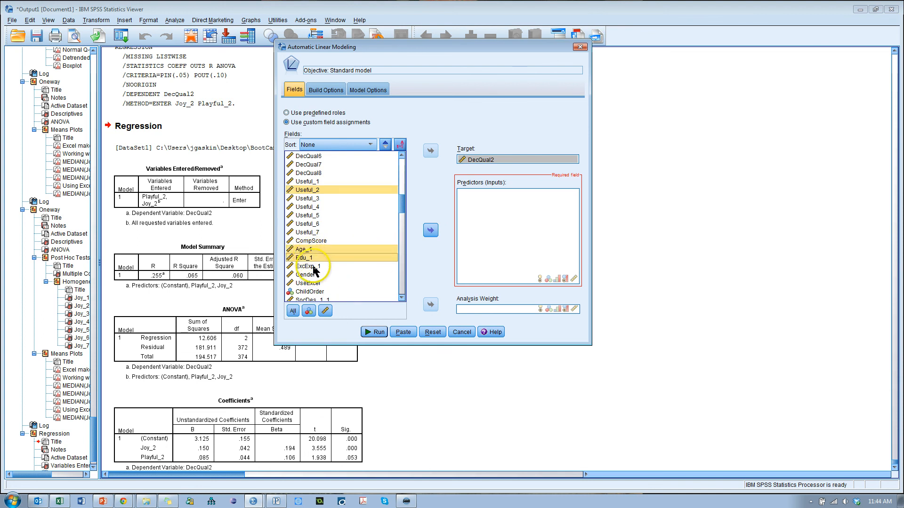
ctrl+click(314, 266)
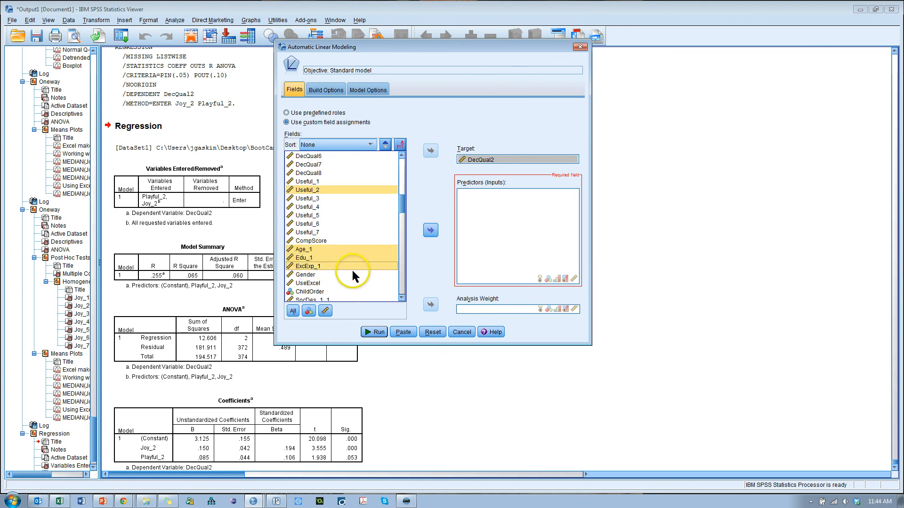
click(431, 230)
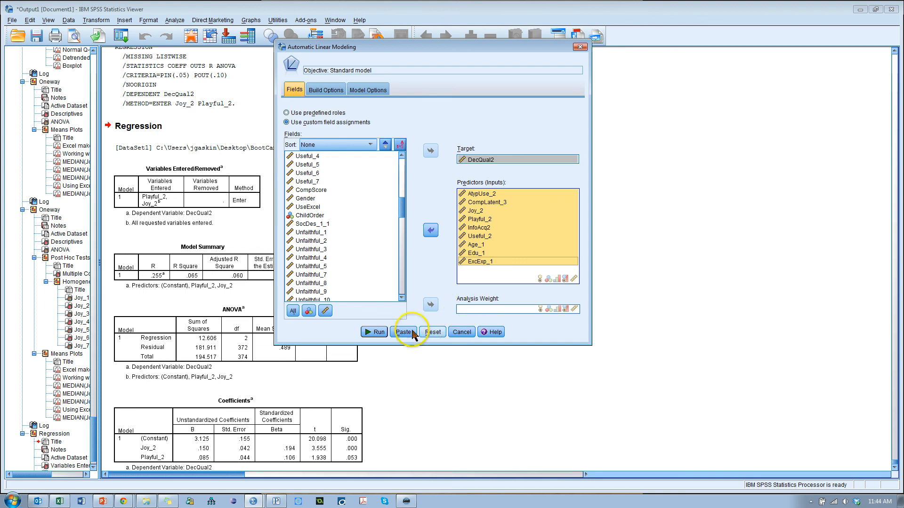
Step: Run the Automatic Linear Modeling and open the resulting model summary in a maximized Model Viewer
click(378, 332)
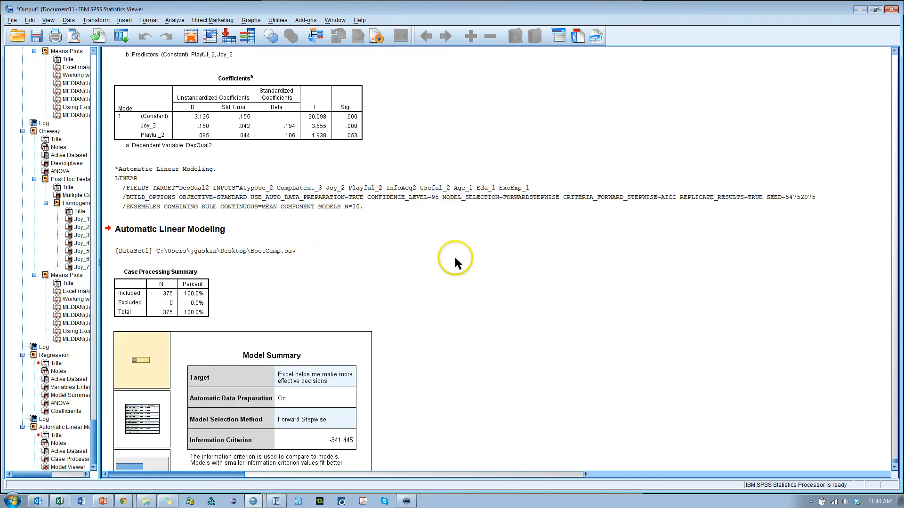
click(281, 276)
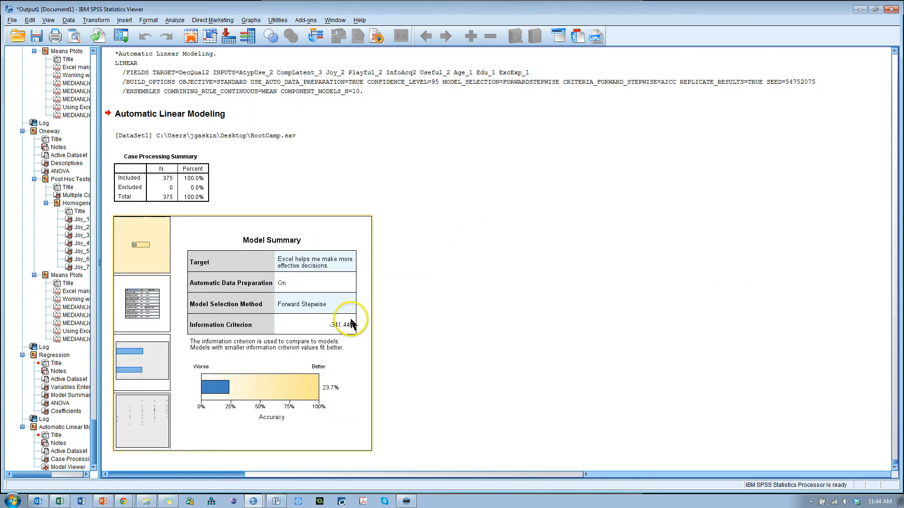
double_click(281, 312)
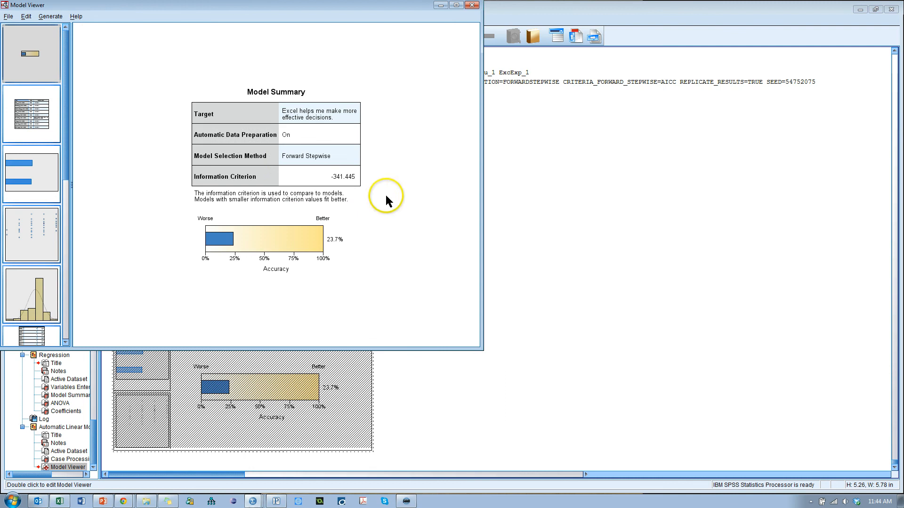
click(455, 6)
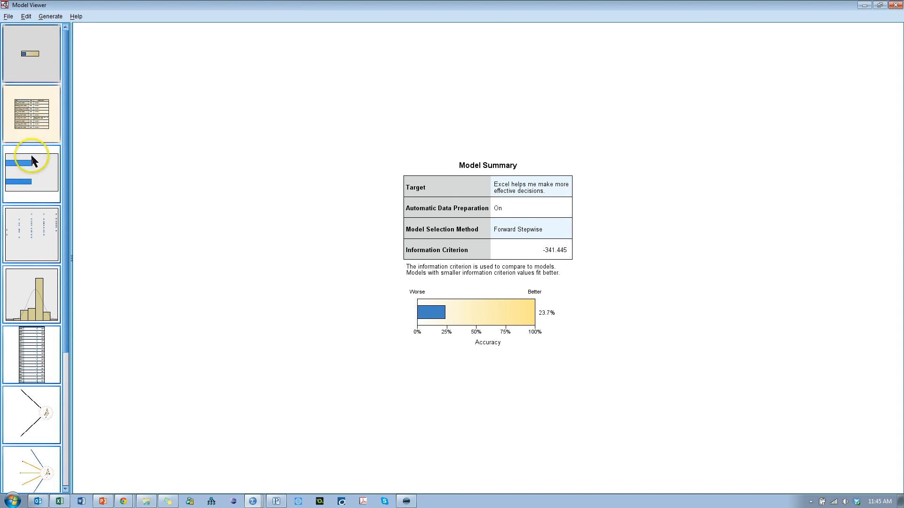
Step: Show the model's Predictor Importance chart and examine its predictors and the available export and copy options
click(28, 174)
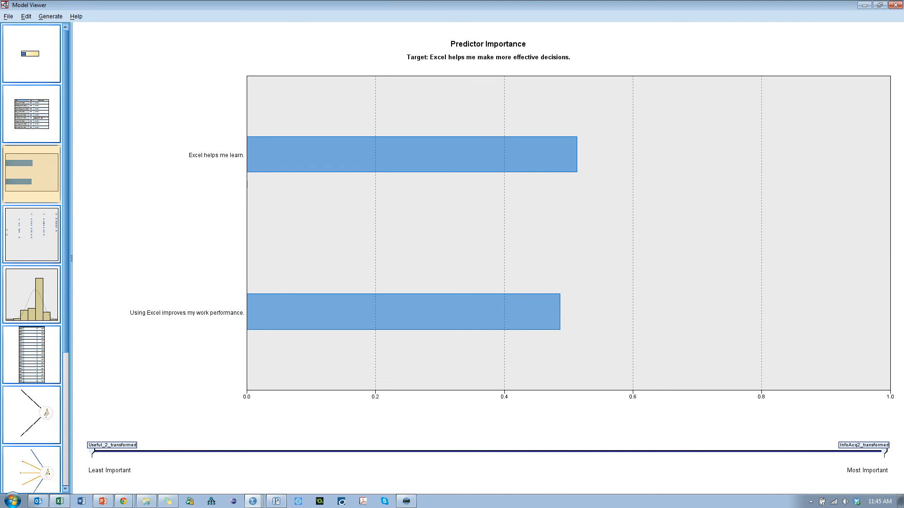
mouse_move(263, 154)
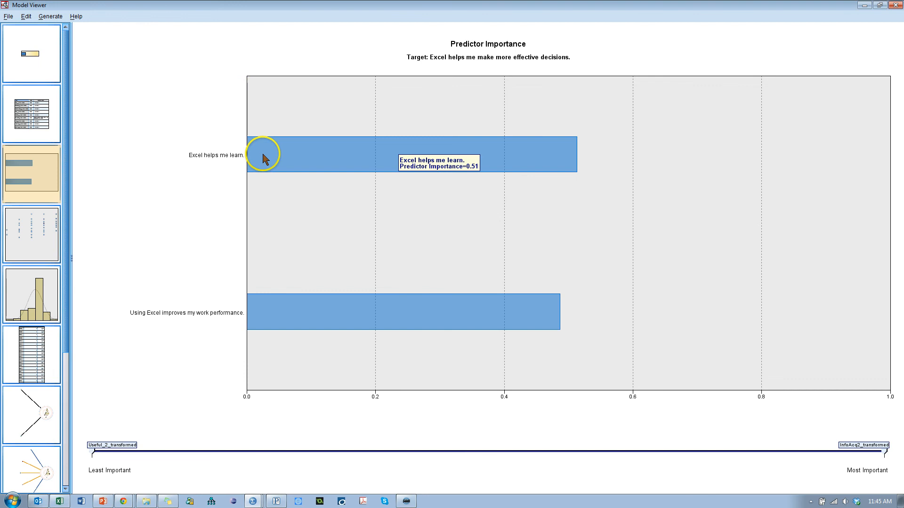
click(198, 189)
click(29, 17)
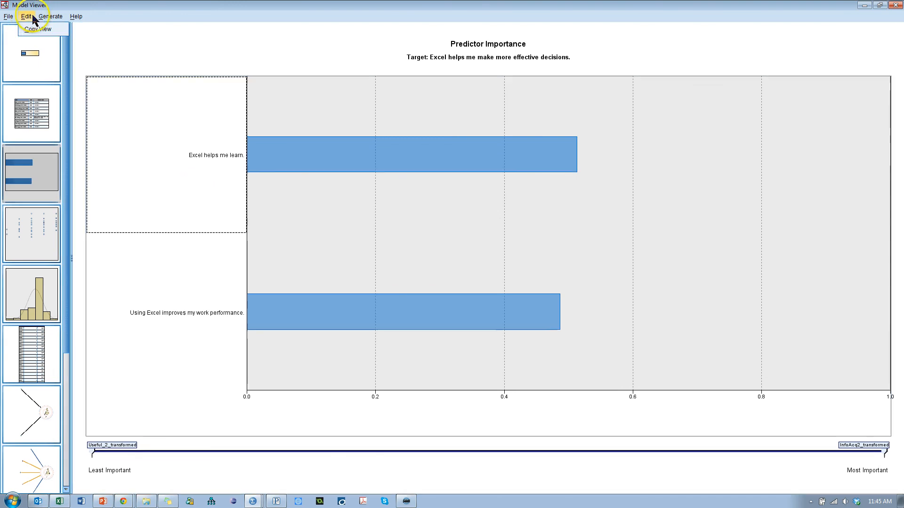
mouse_move(12, 18)
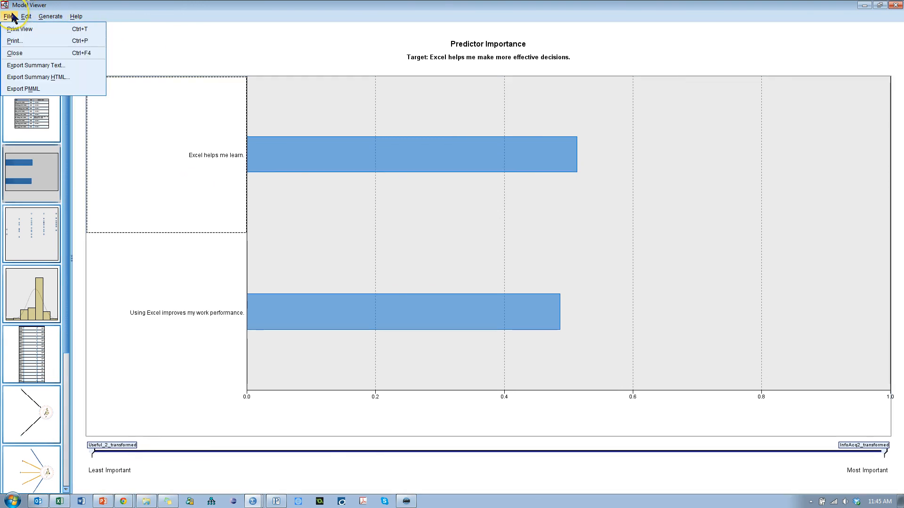
click(202, 121)
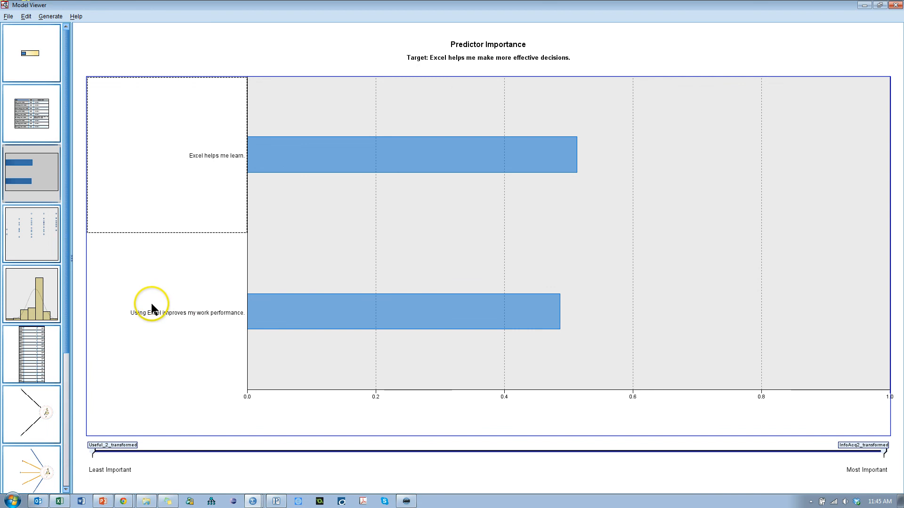
right_click(221, 155)
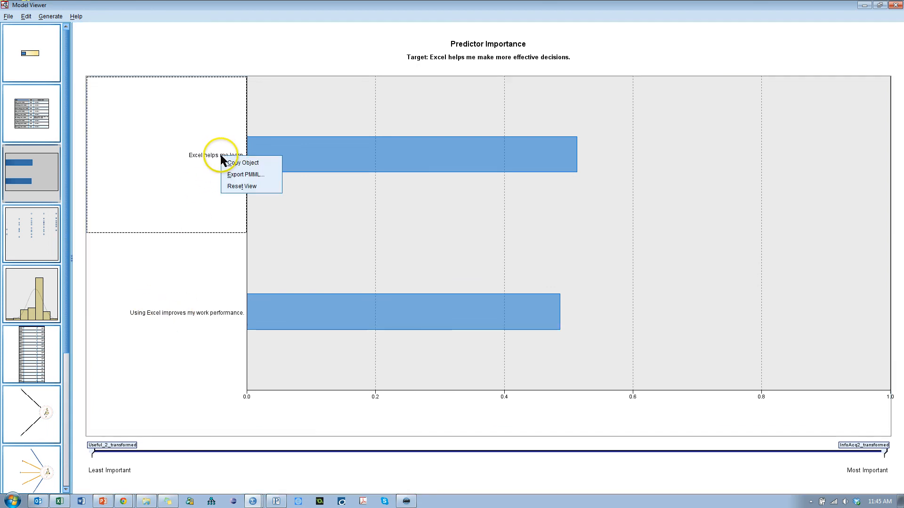
click(170, 167)
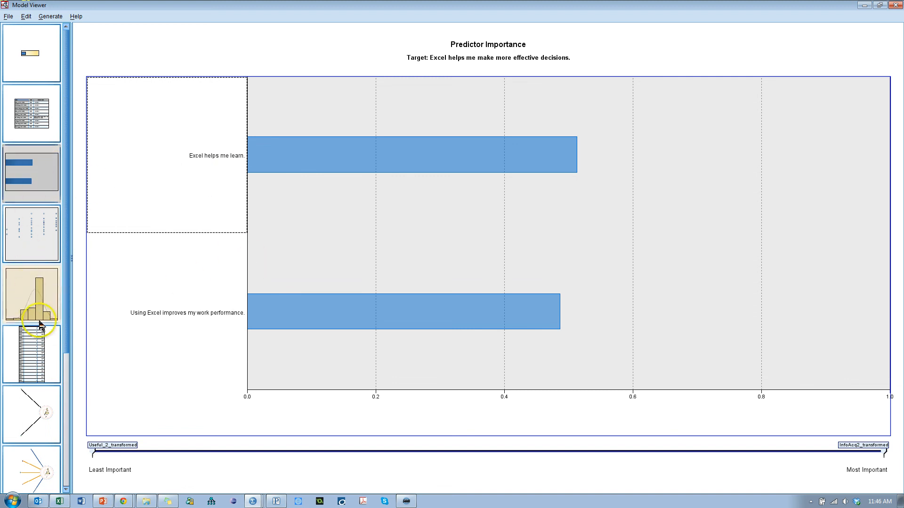
Step: Show the Effects diagram with a wider thumbnail pane, limit it to significance values below .05, and inspect both predictors' effects
click(36, 423)
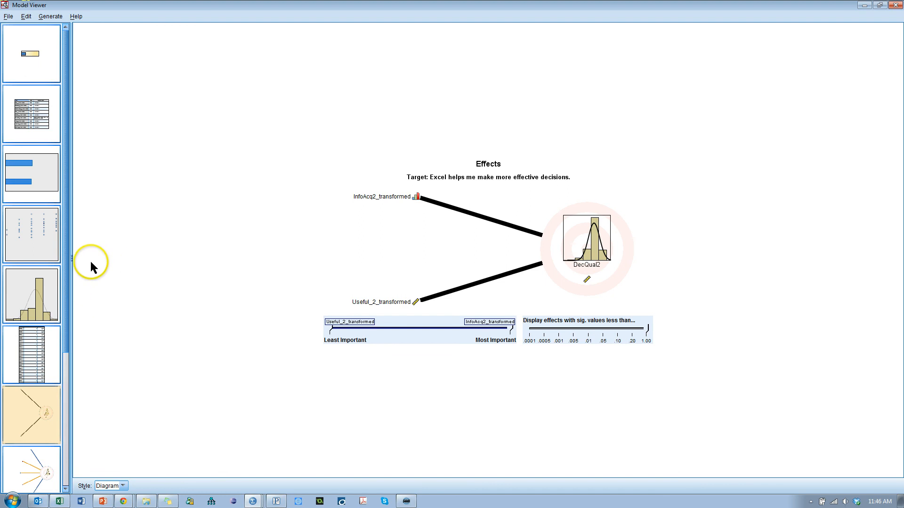
drag(72, 260, 119, 294)
scroll(75, 274, down, 5)
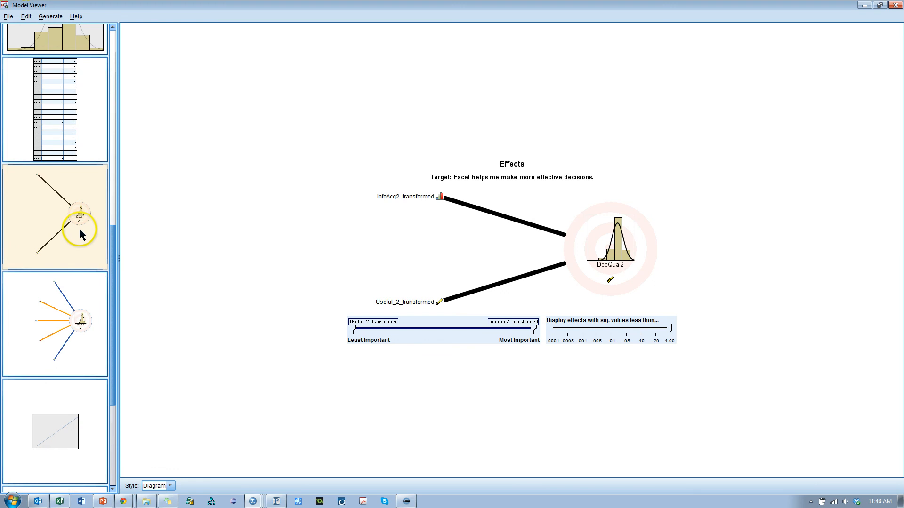
mouse_move(642, 241)
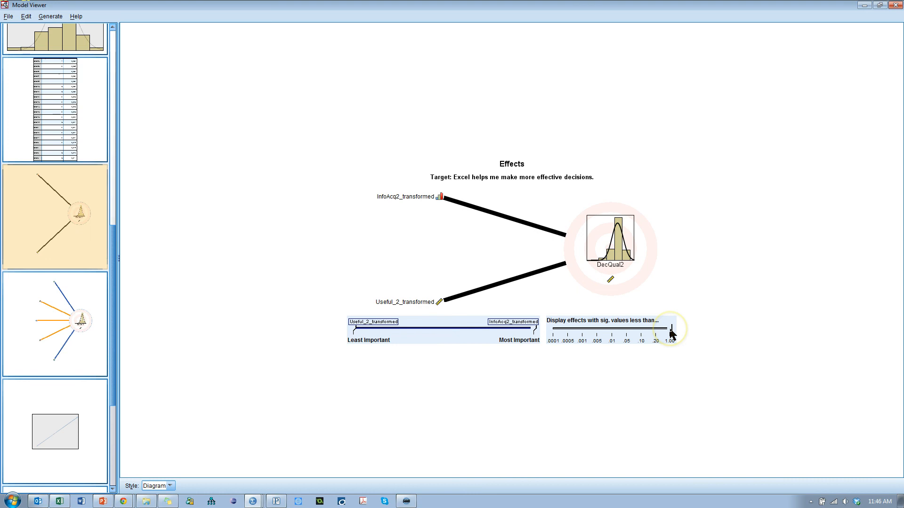
drag(672, 332, 629, 334)
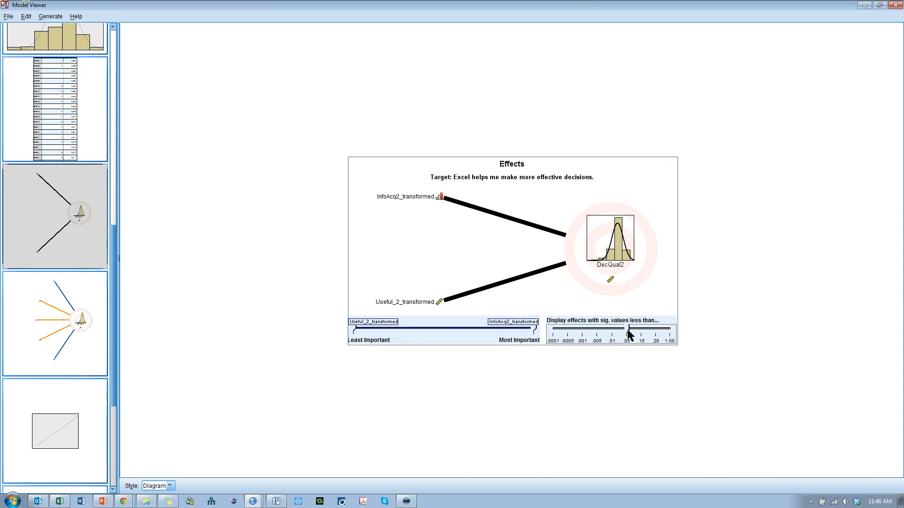
click(630, 367)
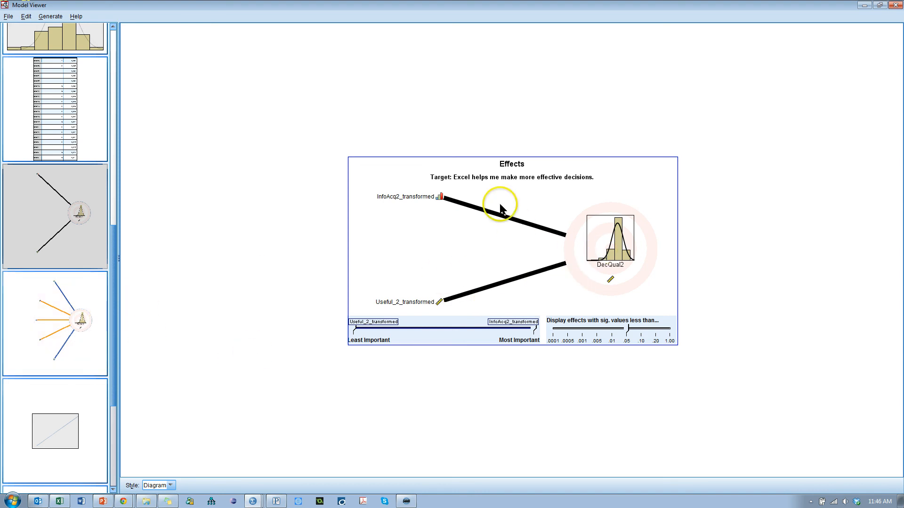
mouse_move(491, 214)
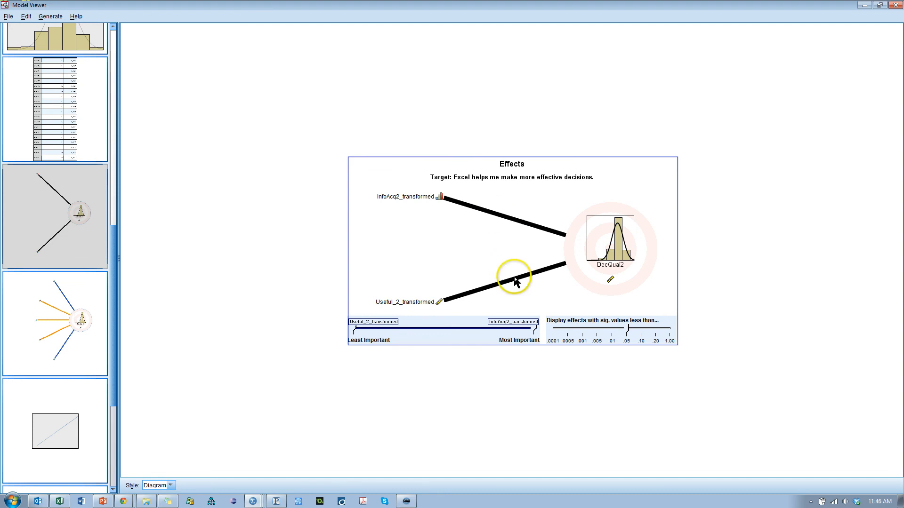
mouse_move(515, 281)
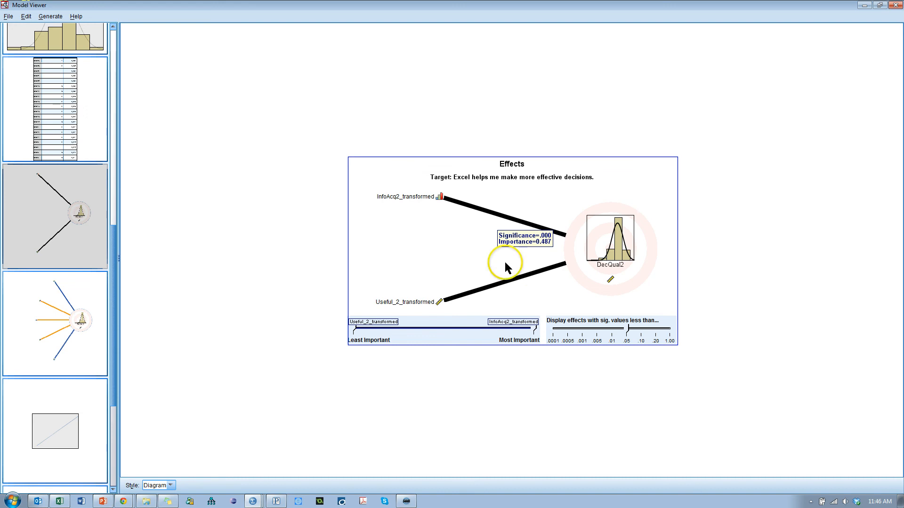
mouse_move(459, 205)
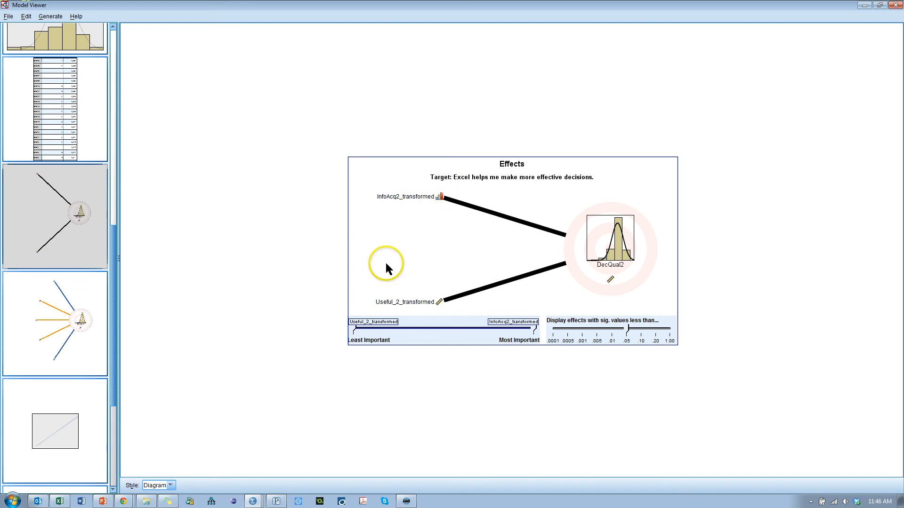
mouse_move(452, 302)
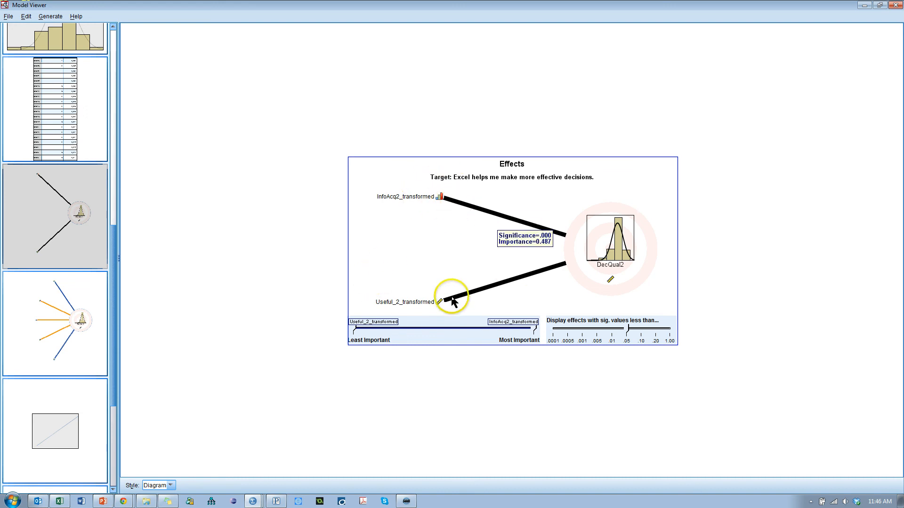
Step: Show the Coefficients diagram, limit it to significance values below .10, and inspect the coefficients of the InfoAcq2_transformed categories
click(69, 316)
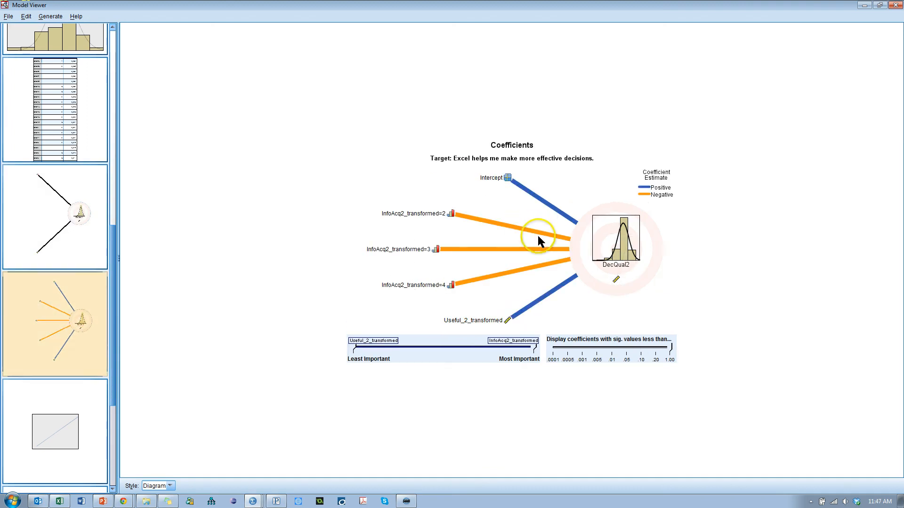
mouse_move(537, 235)
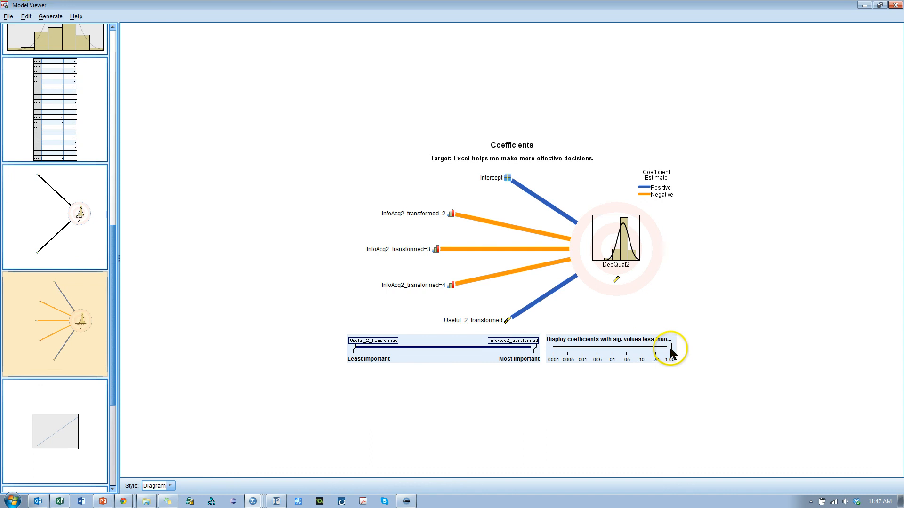
drag(671, 352, 641, 349)
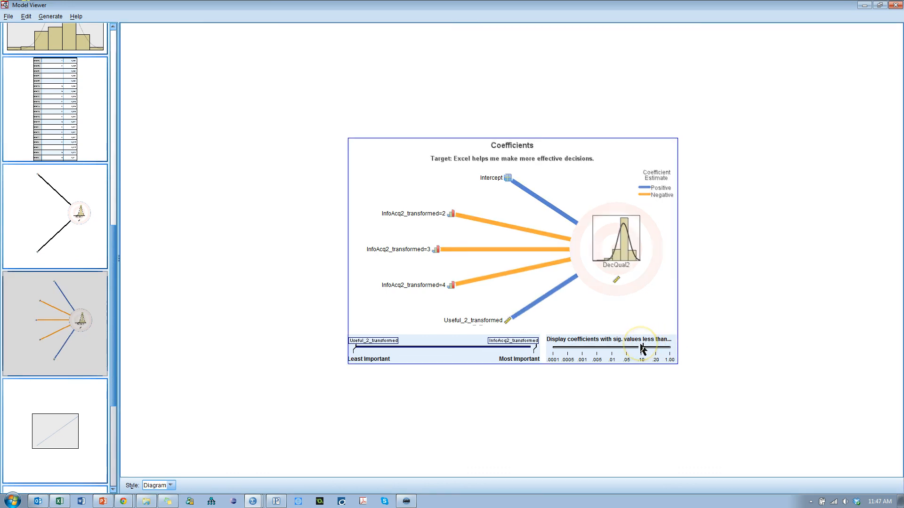
click(546, 254)
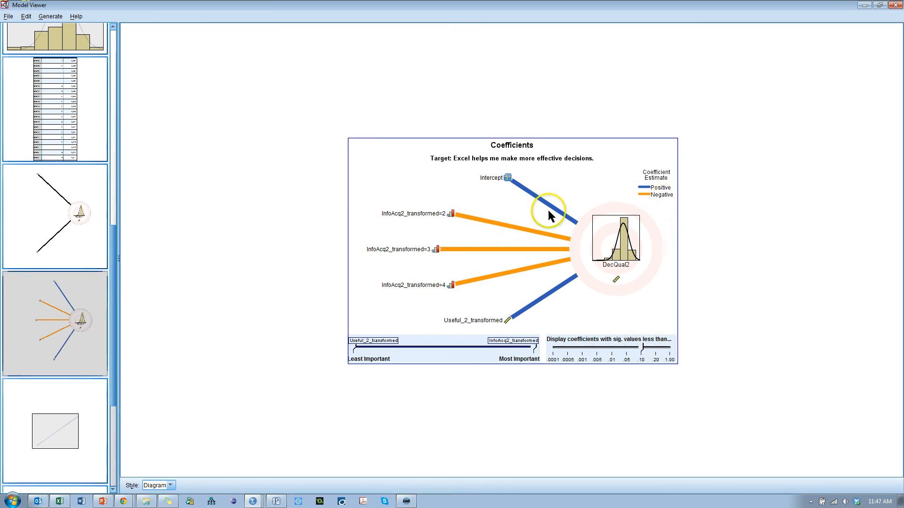
mouse_move(468, 217)
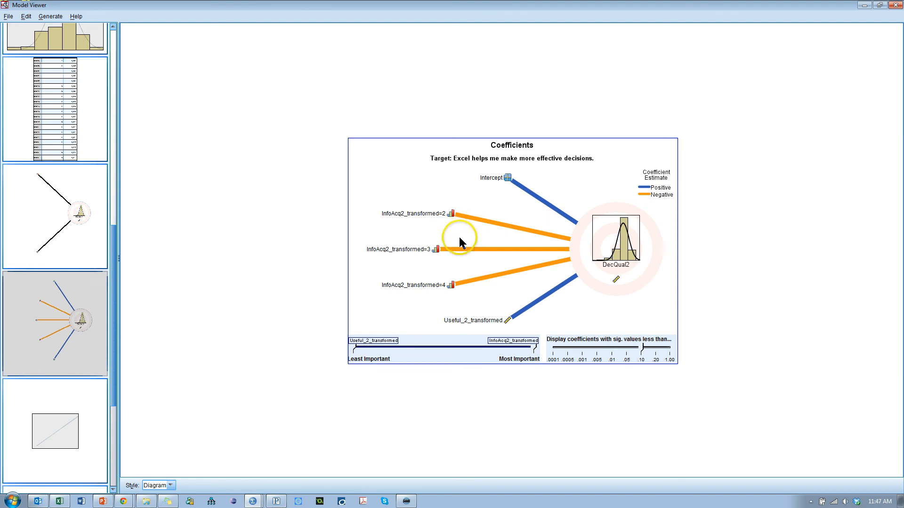
mouse_move(465, 247)
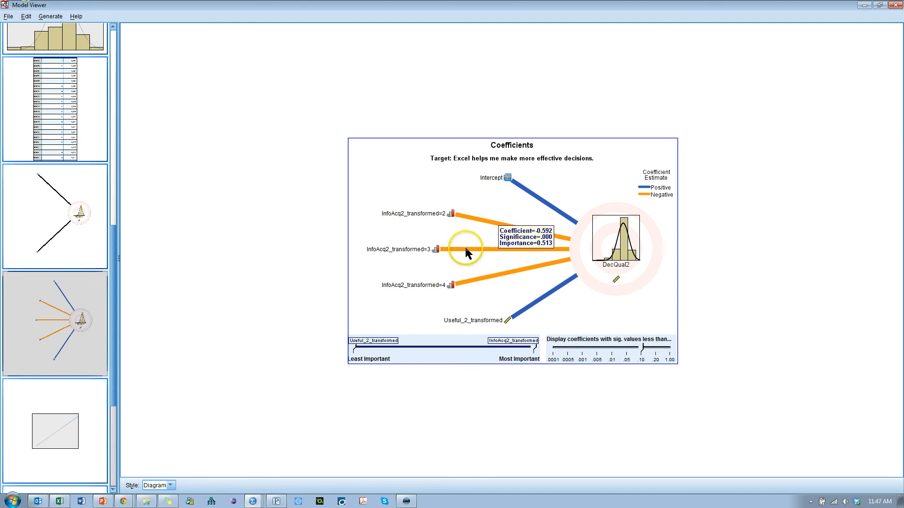
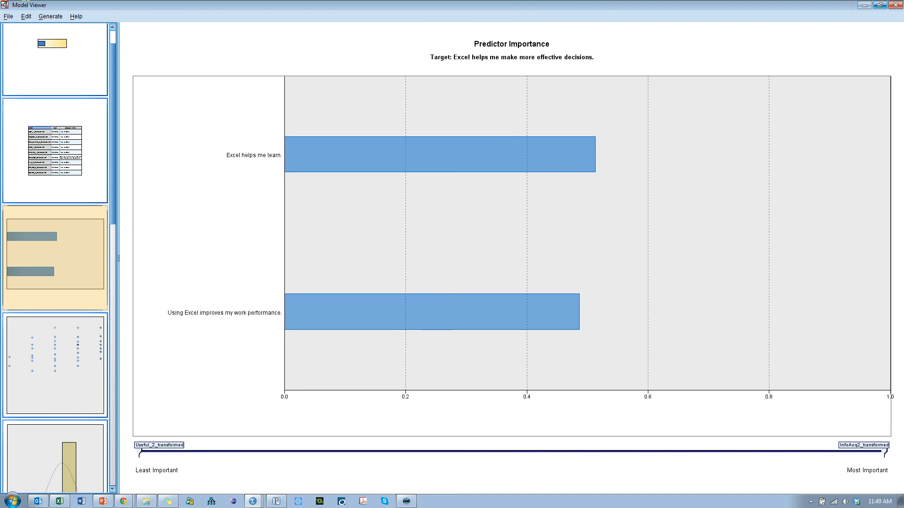
Step: Leave the Model Viewer and add InfoAcq2, AtypUse_2 and Useful_2 as independents in the linear regression on DecQual2
click(865, 7)
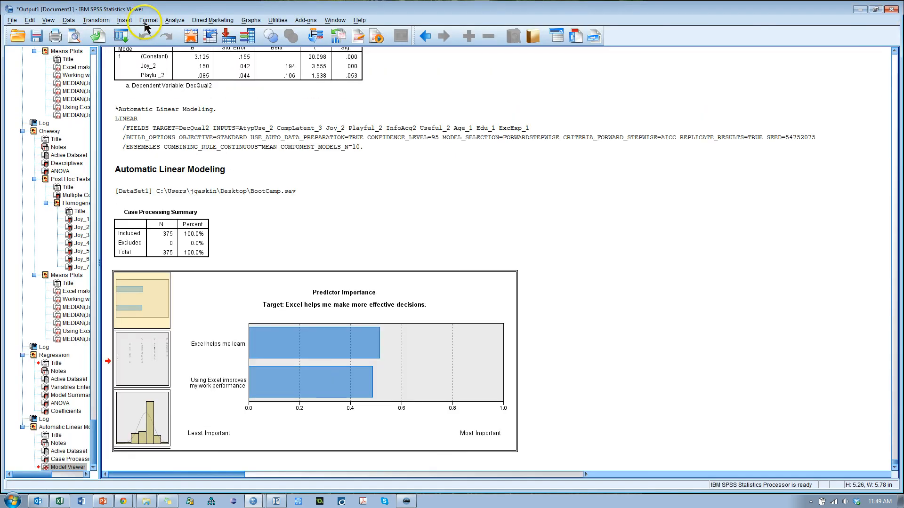
click(174, 20)
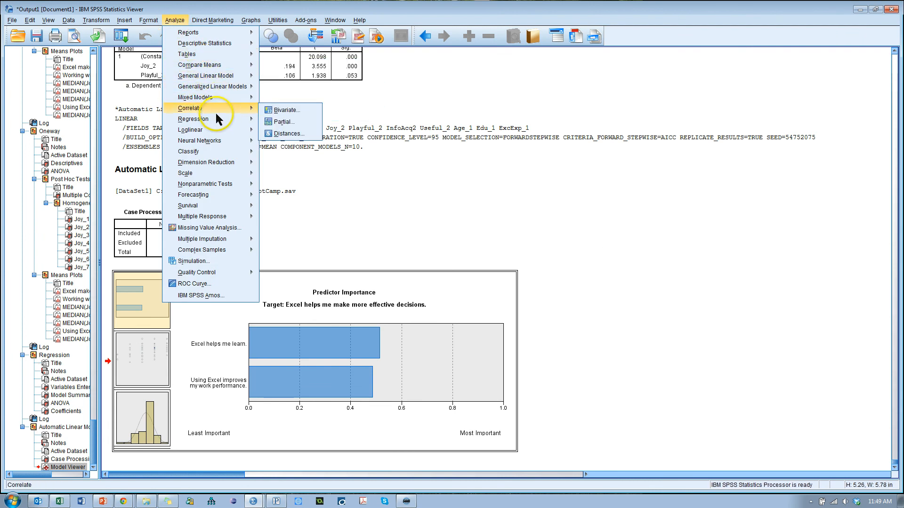
mouse_move(233, 118)
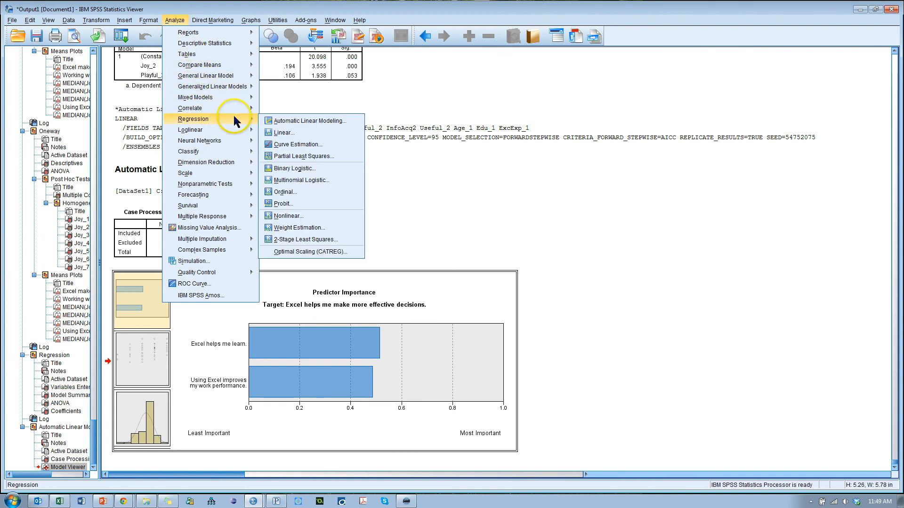
click(319, 135)
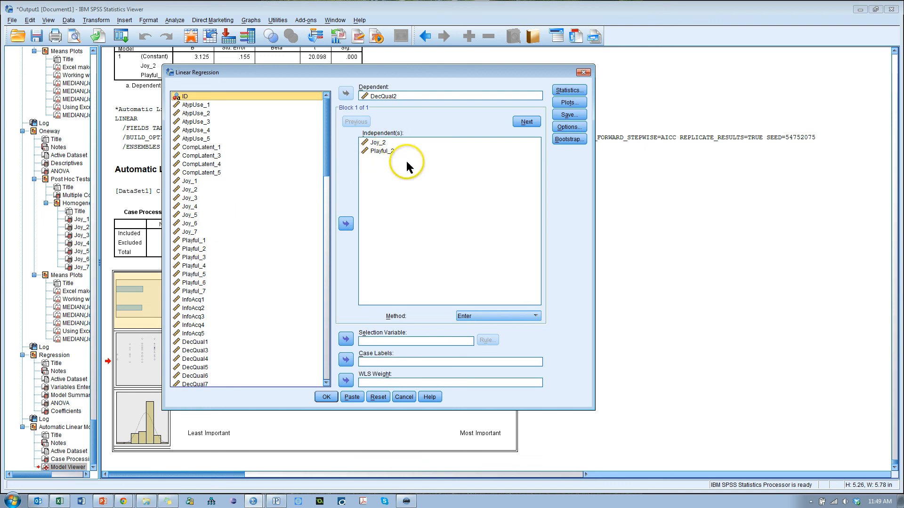
click(200, 308)
click(346, 223)
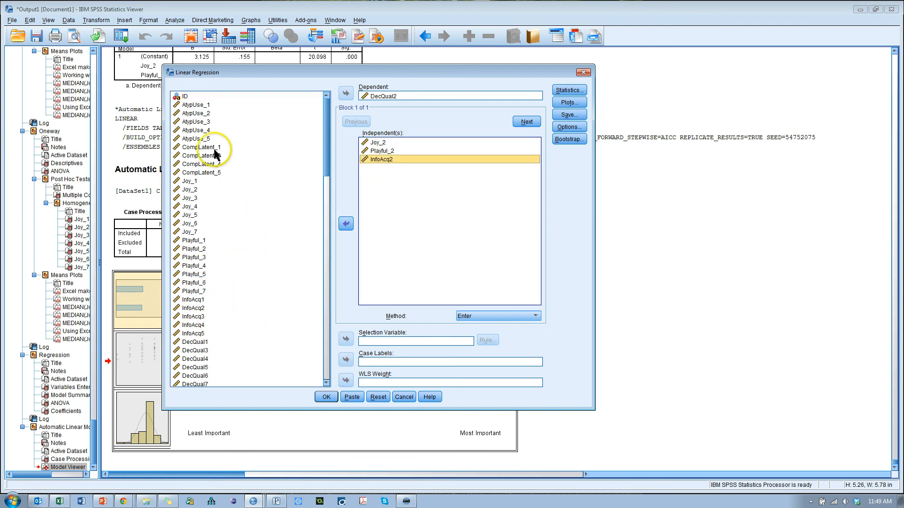
click(217, 113)
click(345, 224)
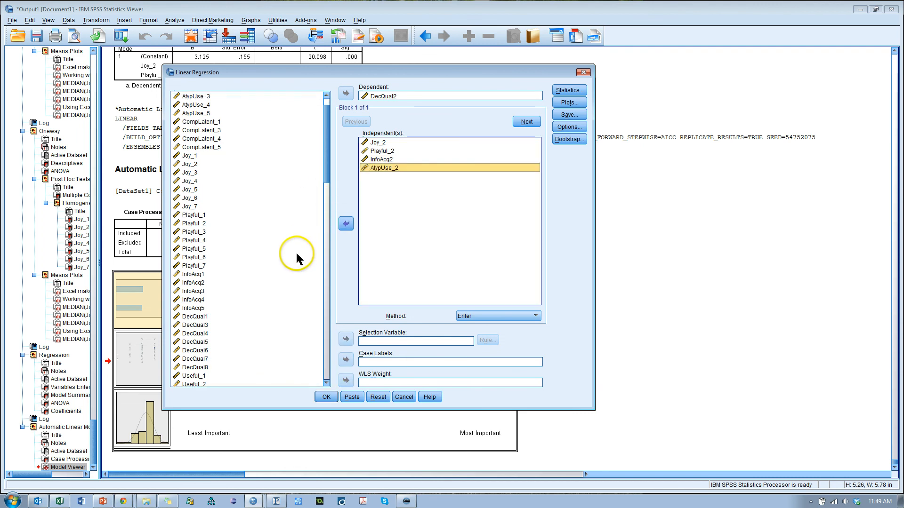
scroll(295, 251, down, 4)
click(201, 308)
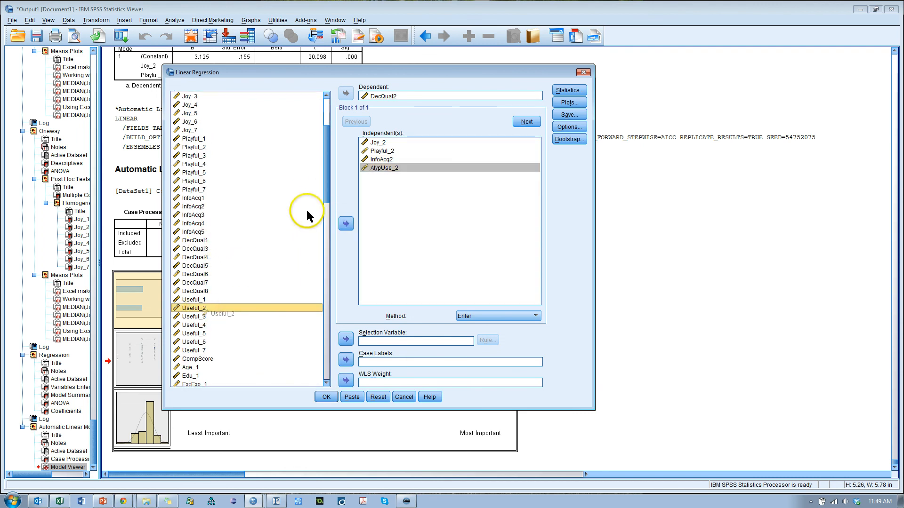
click(345, 223)
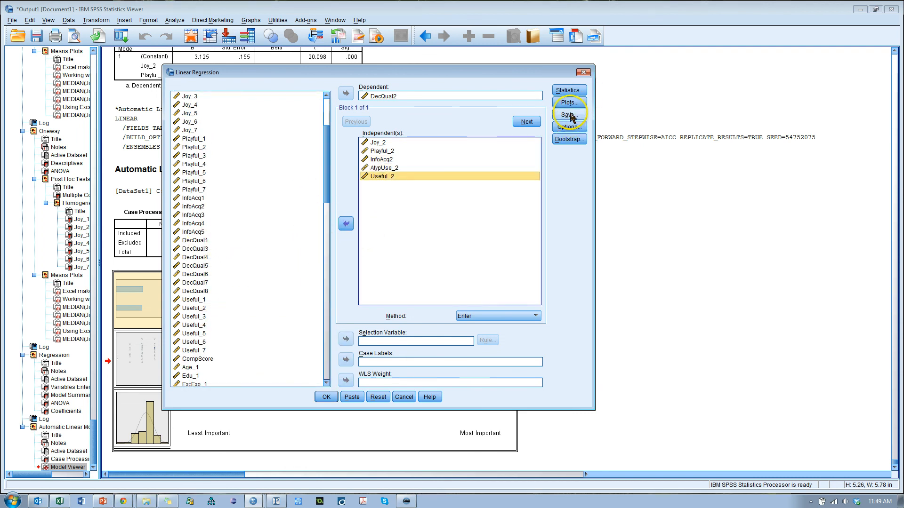
Step: Enable collinearity diagnostics in the regression statistics and run the linear regression
click(569, 90)
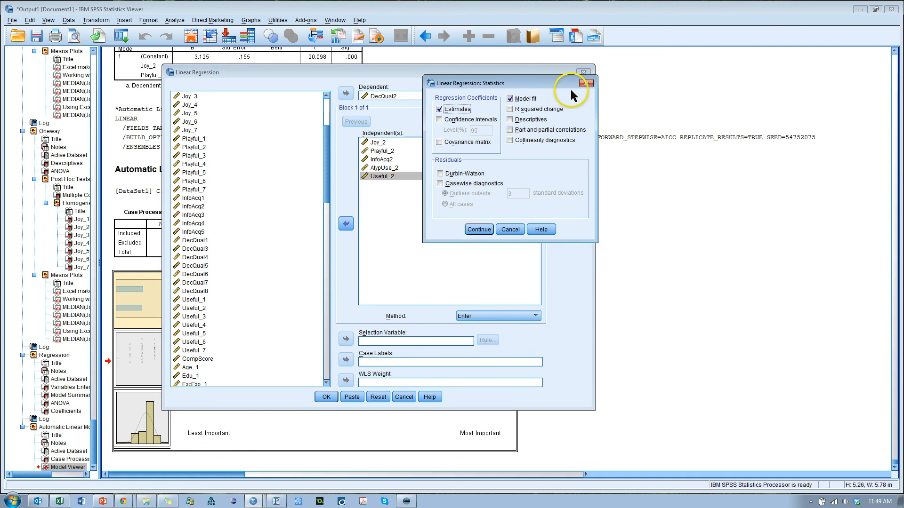
click(539, 141)
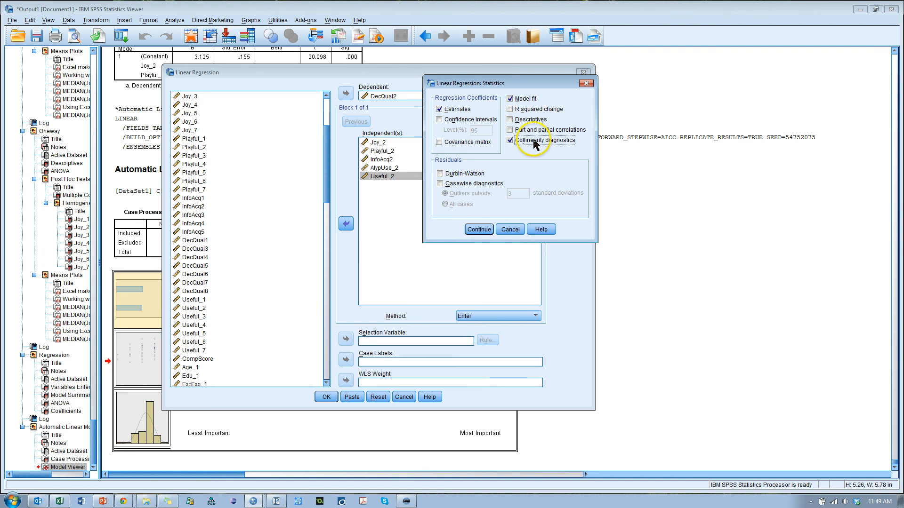
click(478, 229)
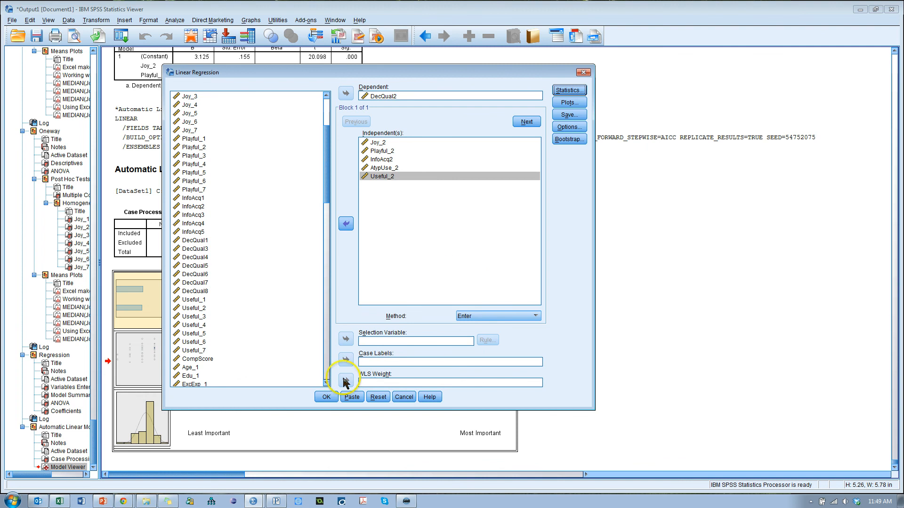
click(326, 397)
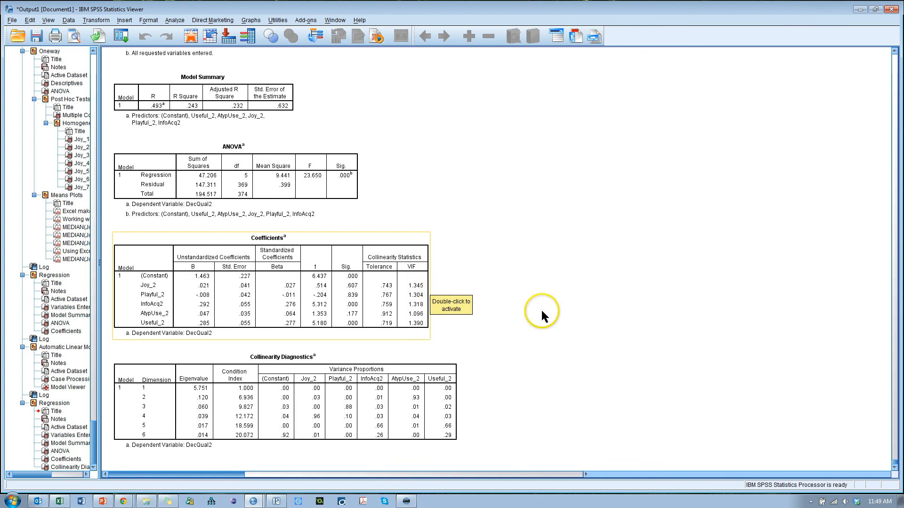
Step: Examine the VIF values in the Coefficients table, consult the Multicollinearity slide in PowerPoint, and return to the SPSS output
click(558, 301)
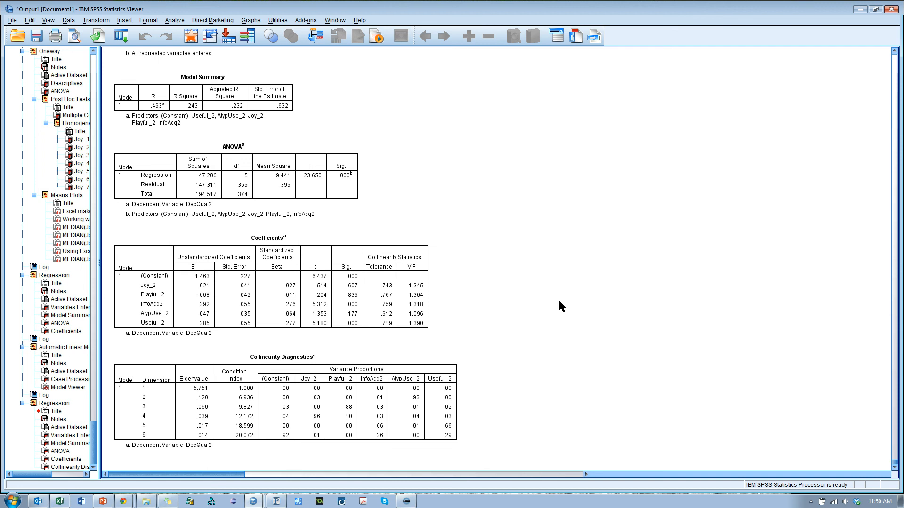
click(408, 292)
click(513, 290)
key(alt+Tab)
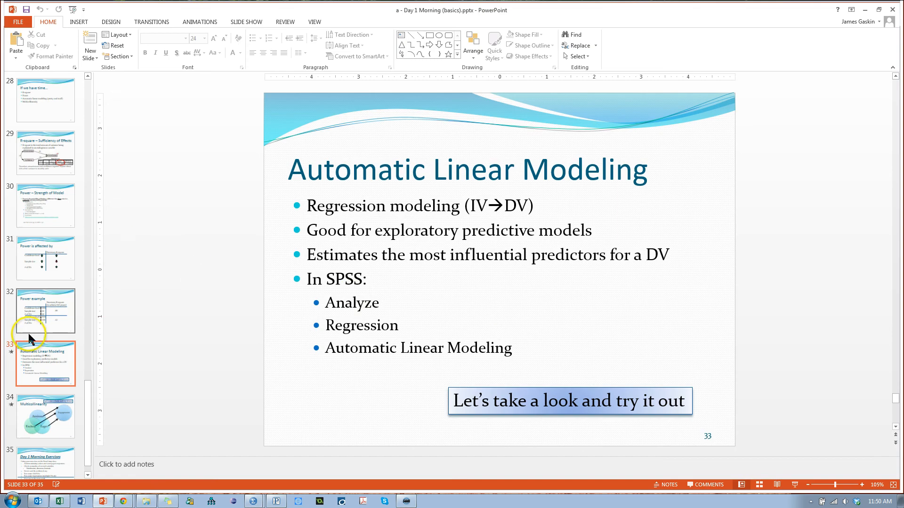
click(46, 416)
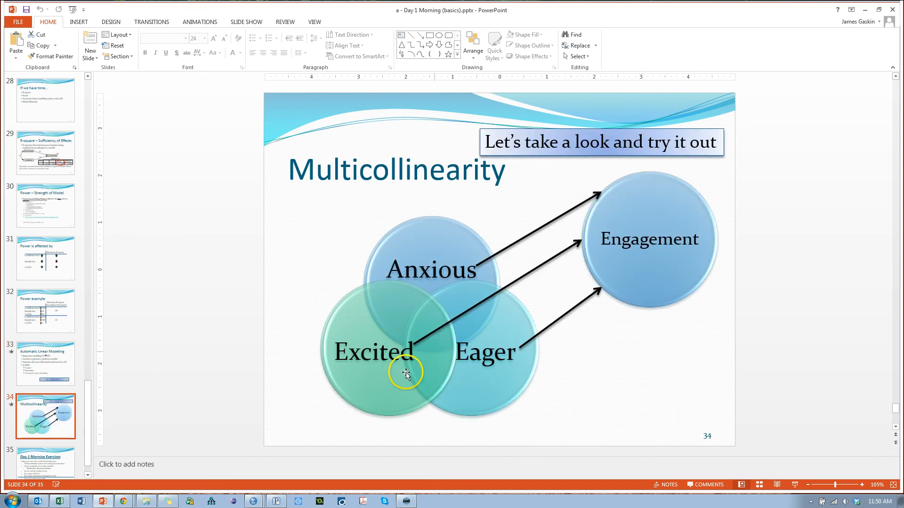
key(alt+Tab)
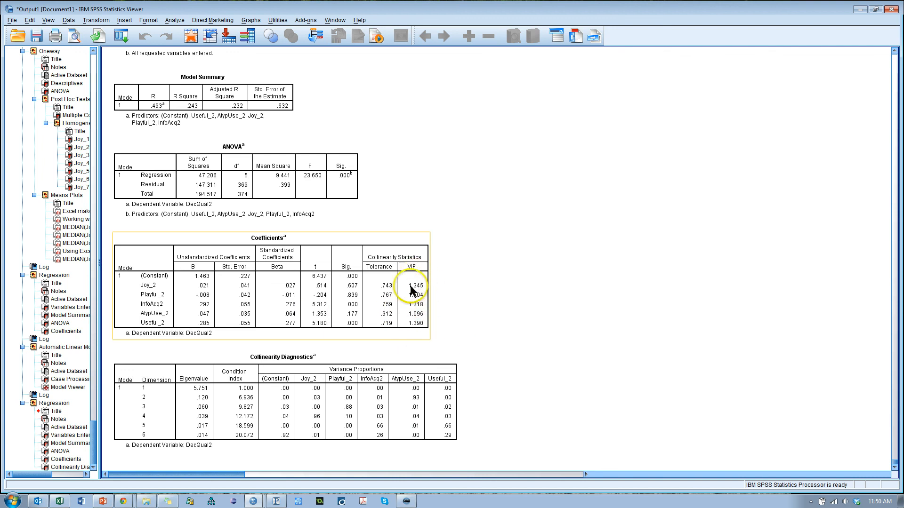
click(513, 306)
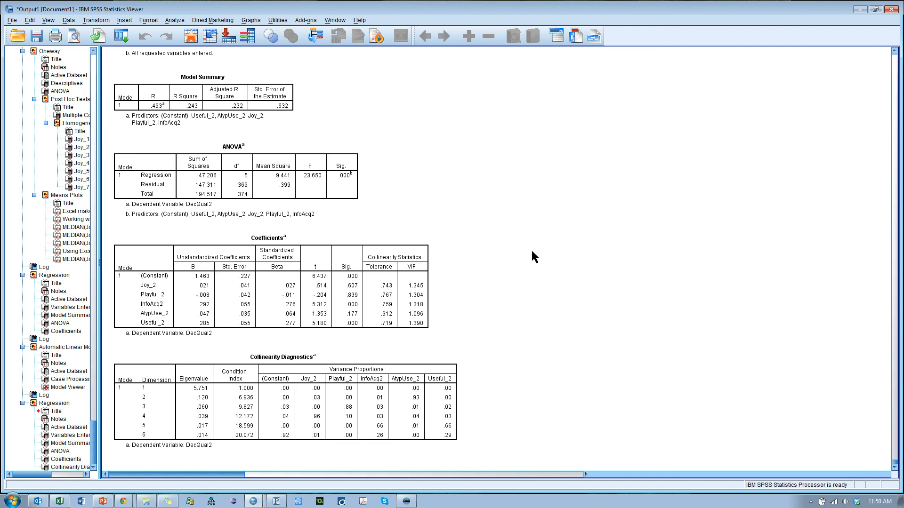
Step: Reopen the Linear Regression setup and remove every independent variable except Joy_2
click(121, 36)
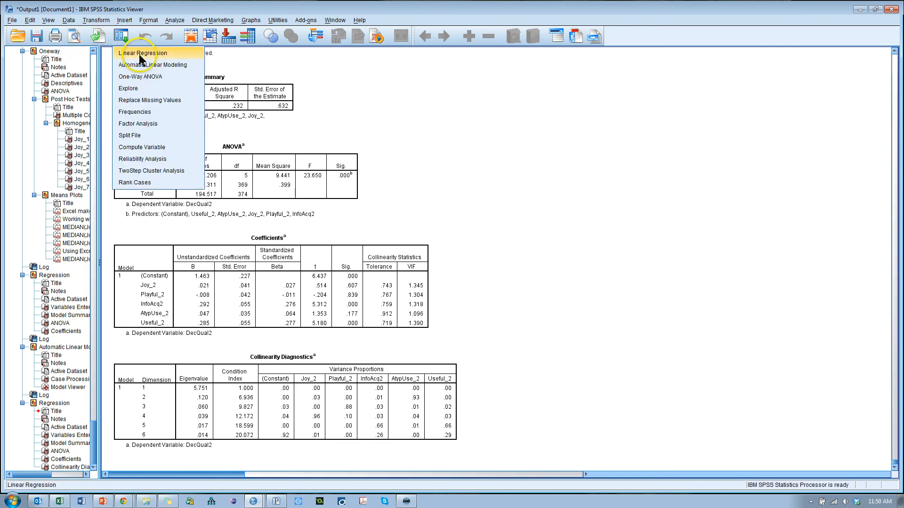
click(140, 56)
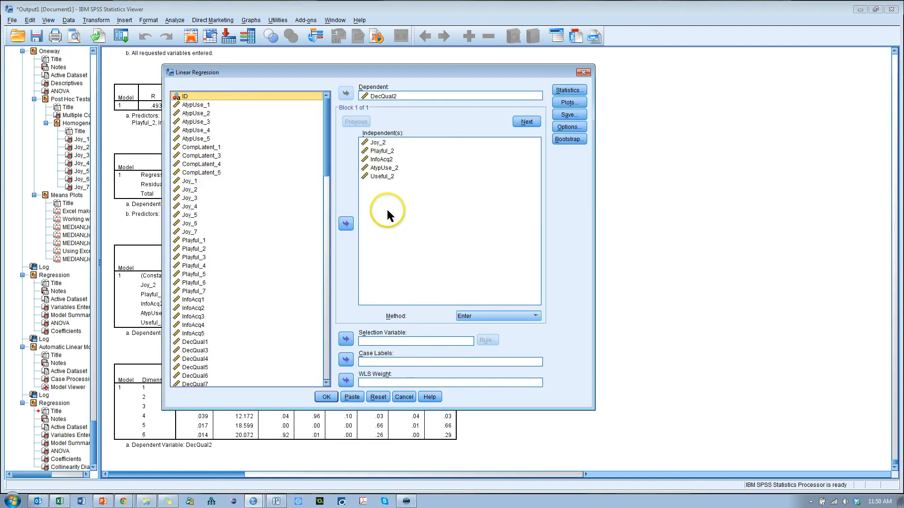
click(385, 176)
shift+click(386, 151)
click(346, 225)
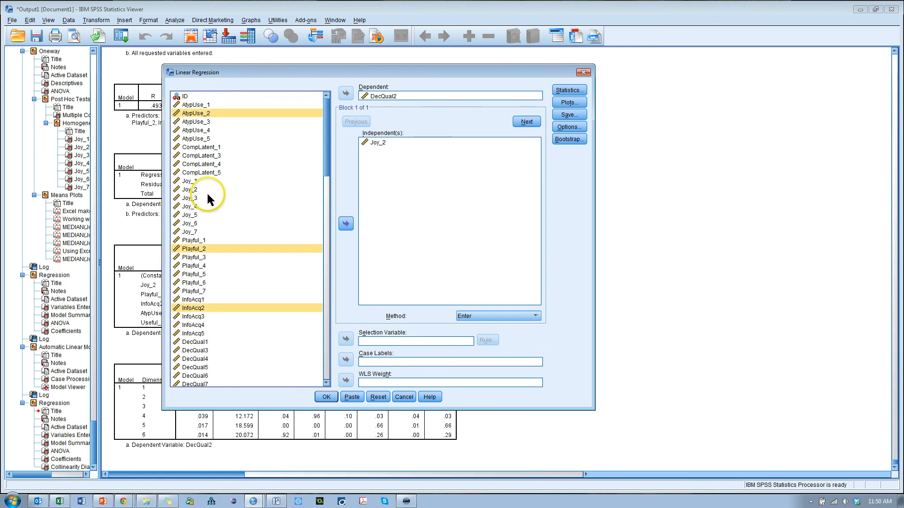
Step: Add Joy_1 and Joy_3 through Joy_7 as independents alongside Joy_2 and run the regression
click(195, 181)
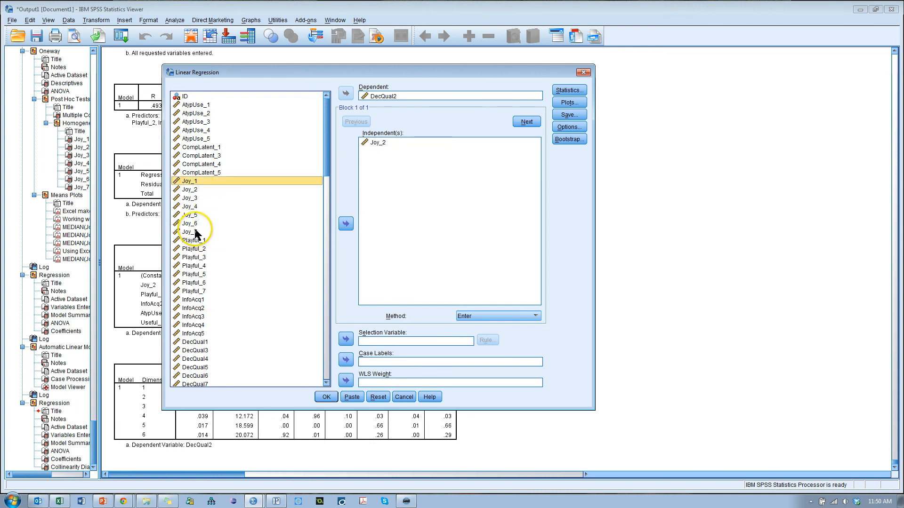
shift+click(198, 231)
click(346, 224)
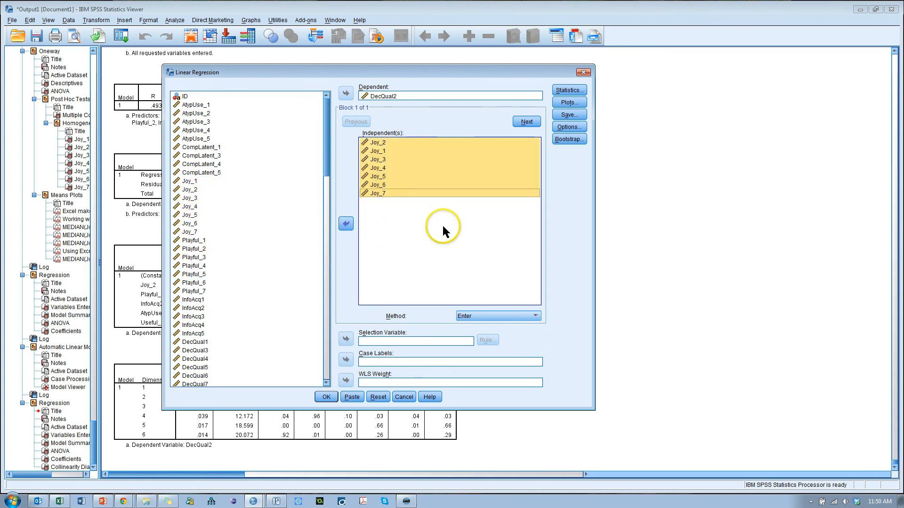
click(328, 400)
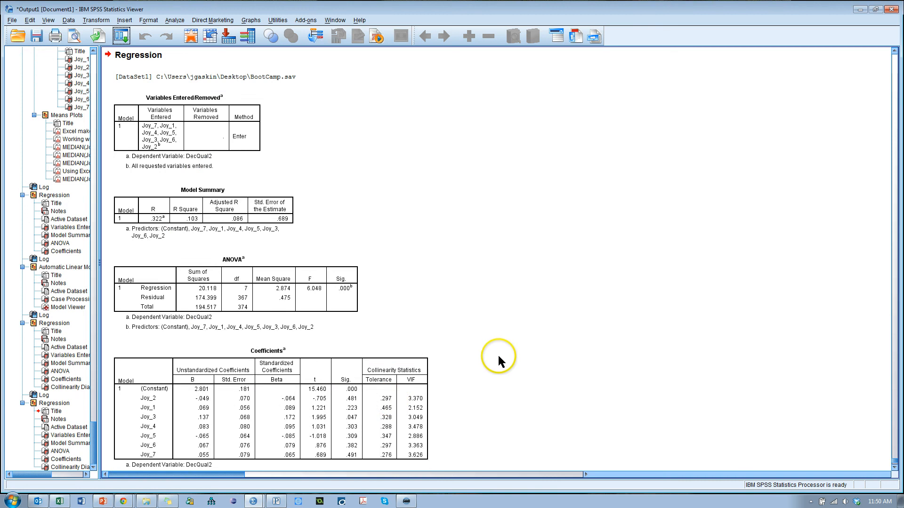
Step: Examine the VIF values of the seven Joy items in the new Coefficients table and the collinearity diagnostics below it
scroll(501, 354, down, 2)
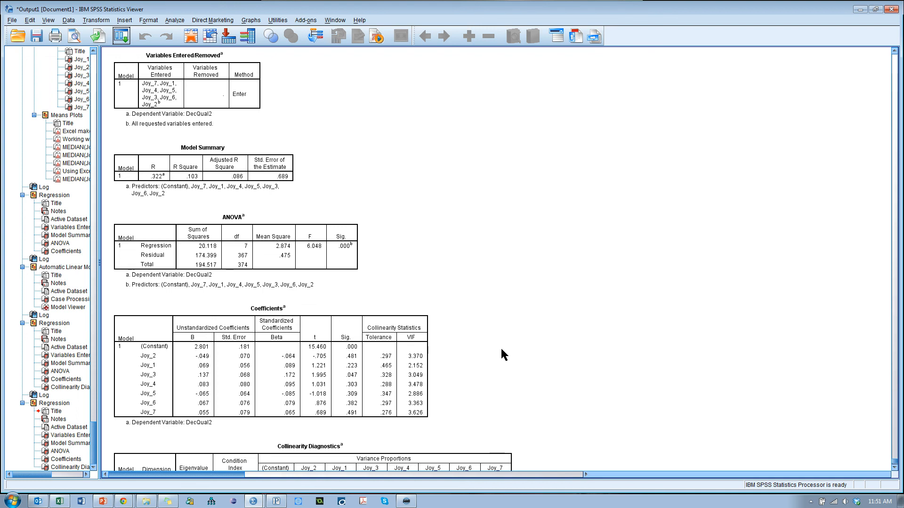
scroll(501, 346, down, 3)
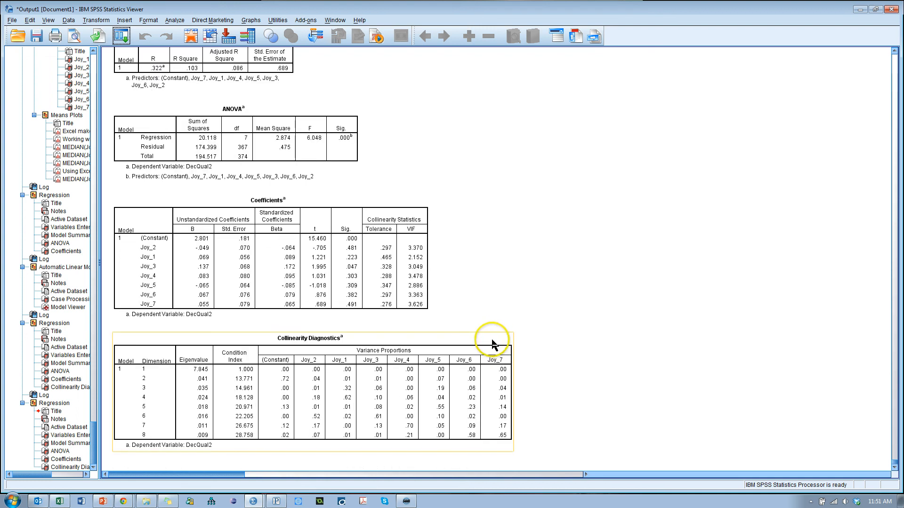
click(429, 243)
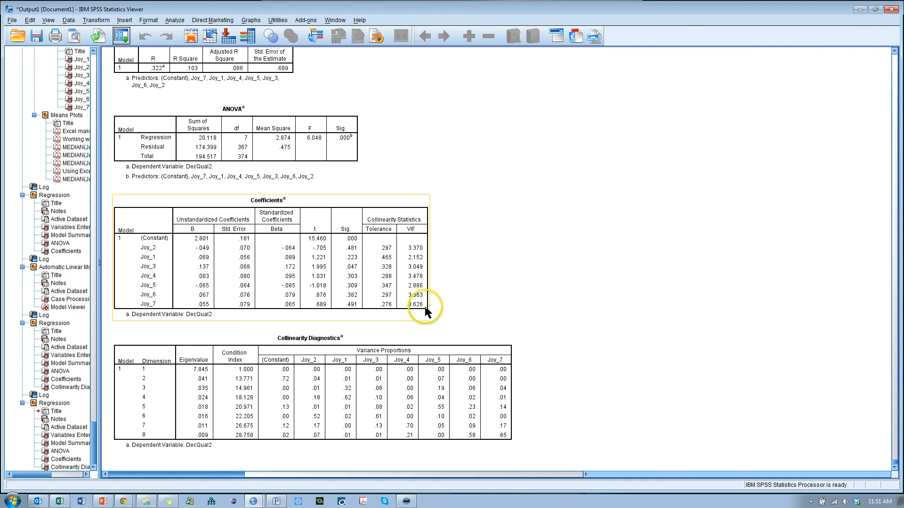
click(464, 312)
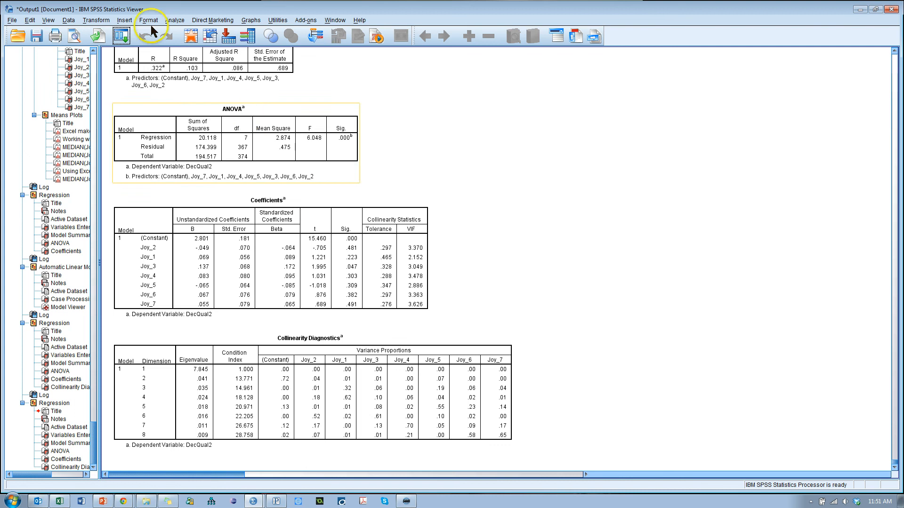
Step: Review where collinearity diagnostics is set in the Linear Regression statistics options, and close the setup without running it
click(123, 37)
click(128, 53)
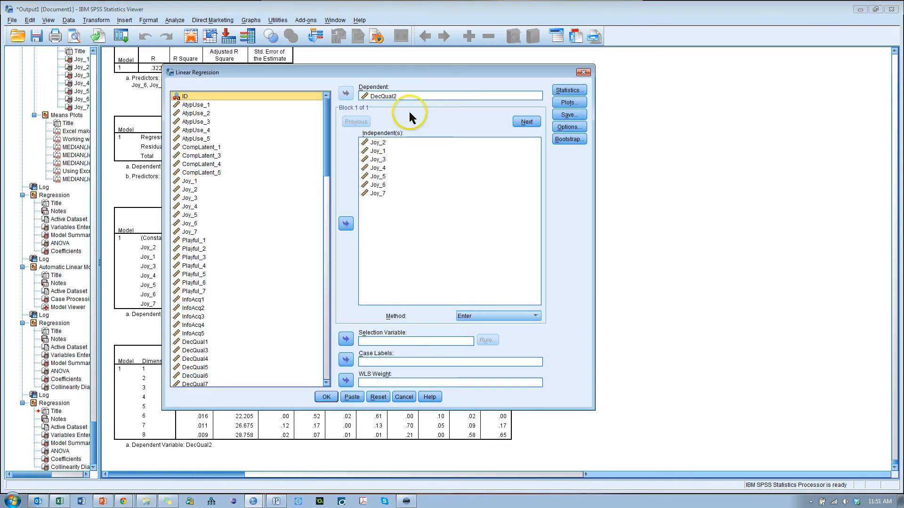
click(565, 90)
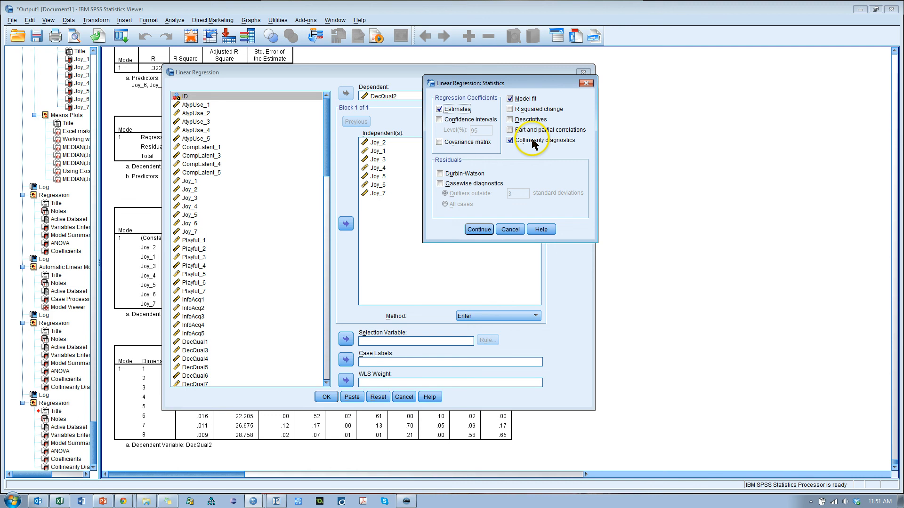
click(479, 230)
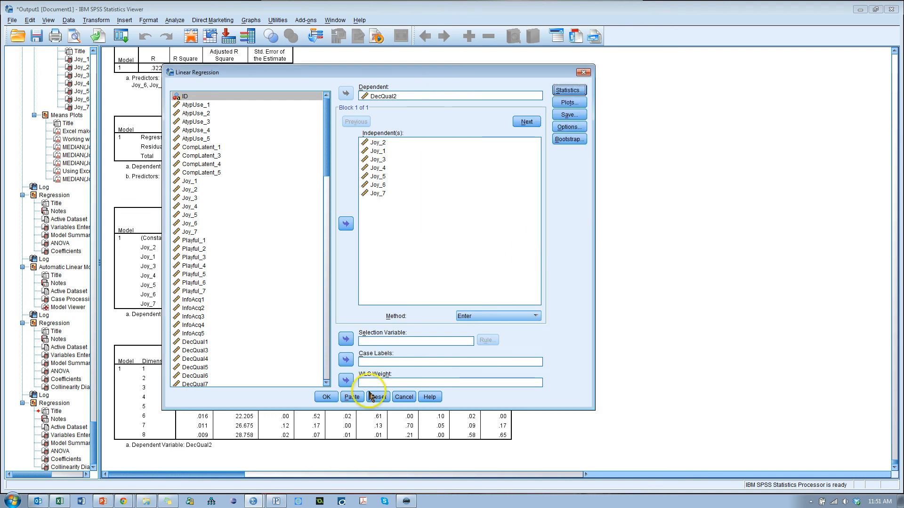
click(405, 397)
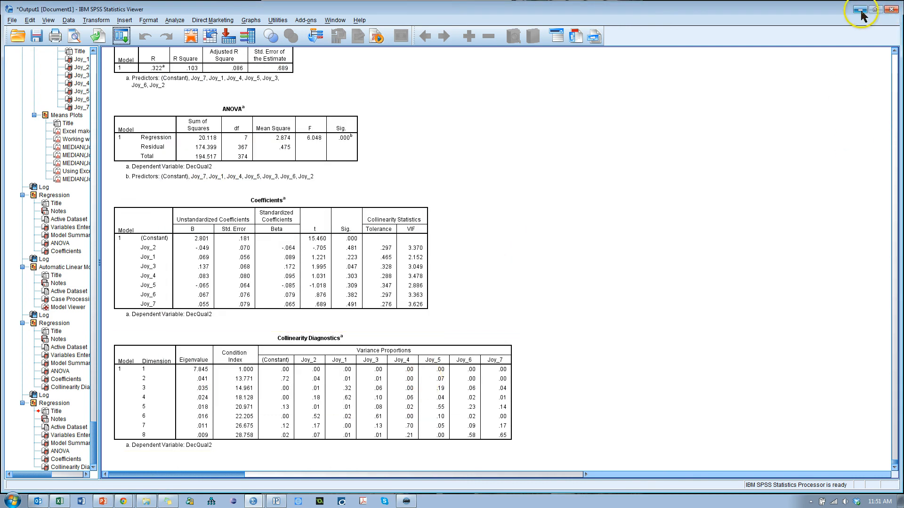
Step: Switch to the Day 1 Morning (basics) presentation in PowerPoint
key(alt+Tab)
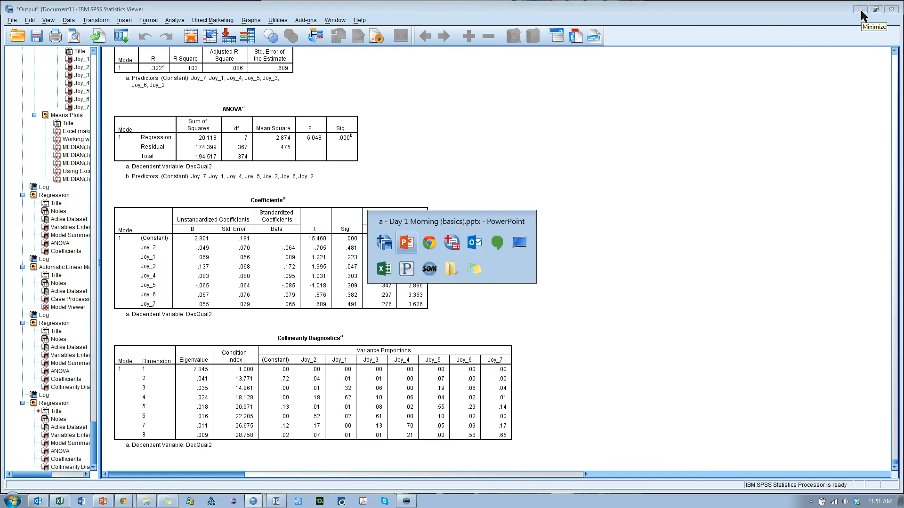